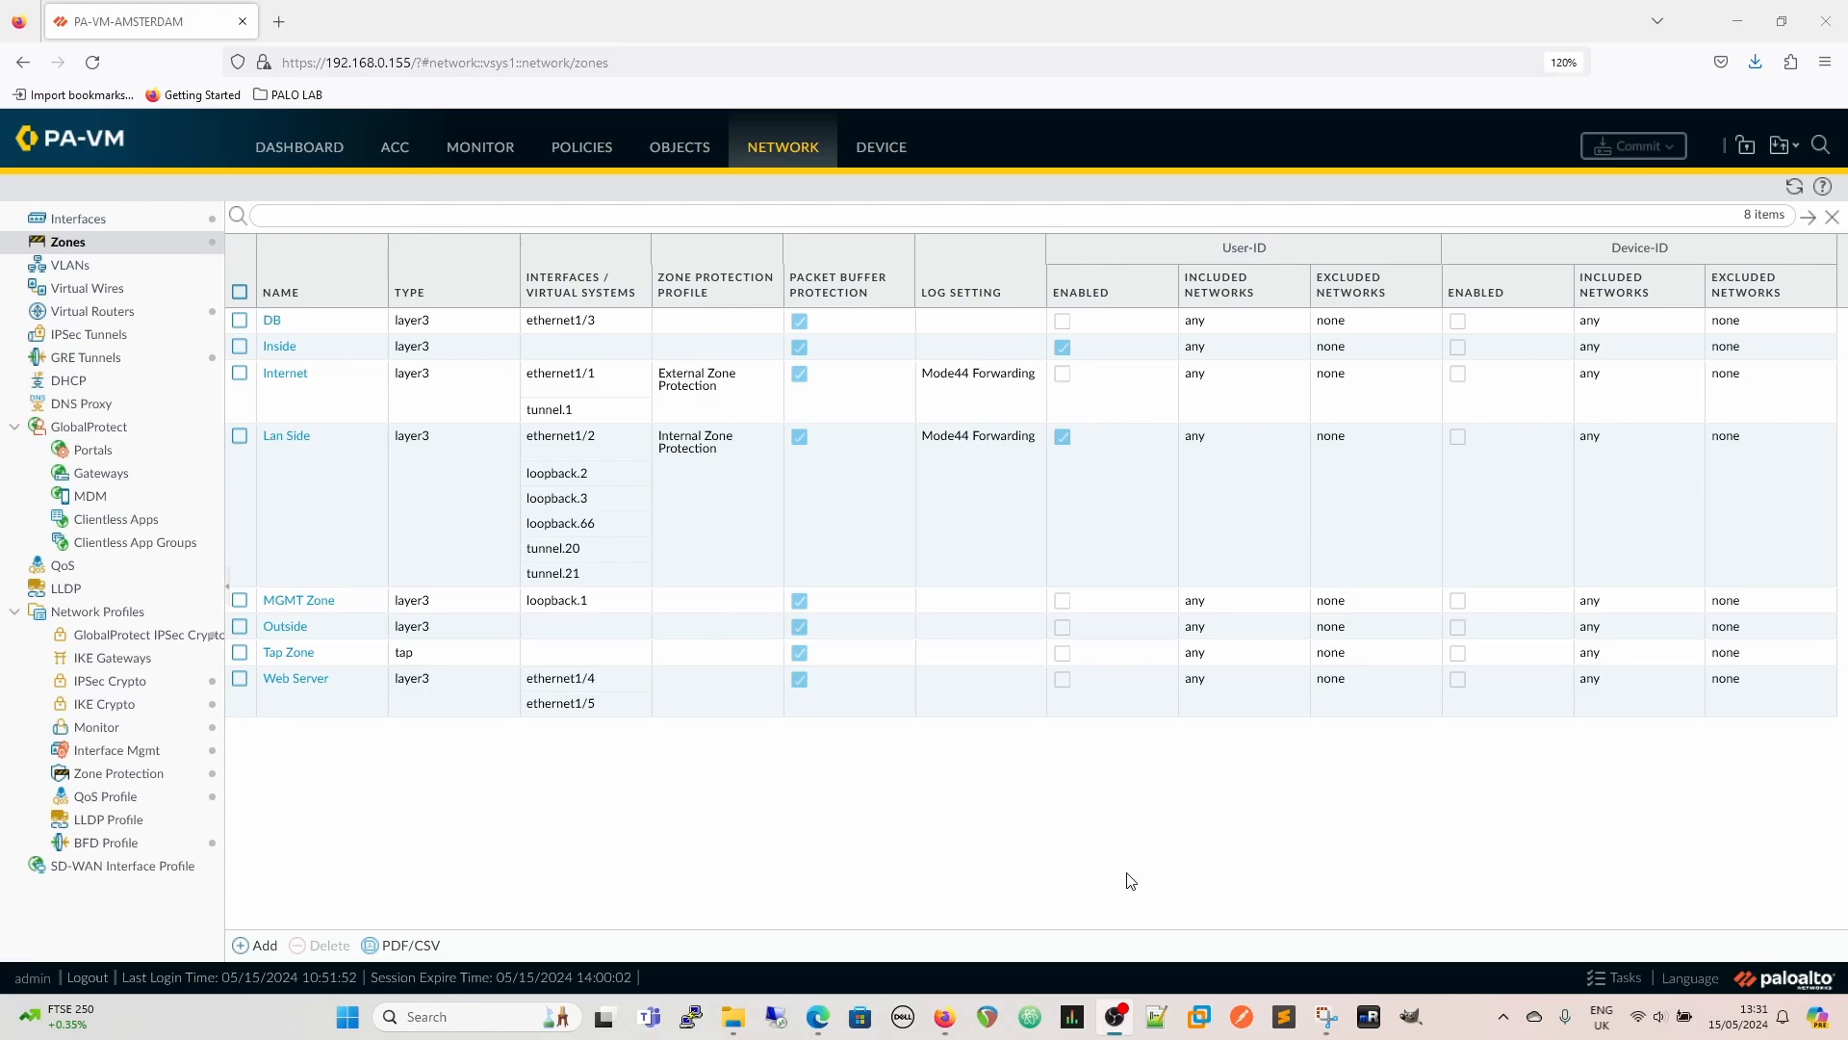
# Review the firewall's Ethernet interfaces with their security zones, and the security policy rules
pyautogui.click(494, 812)
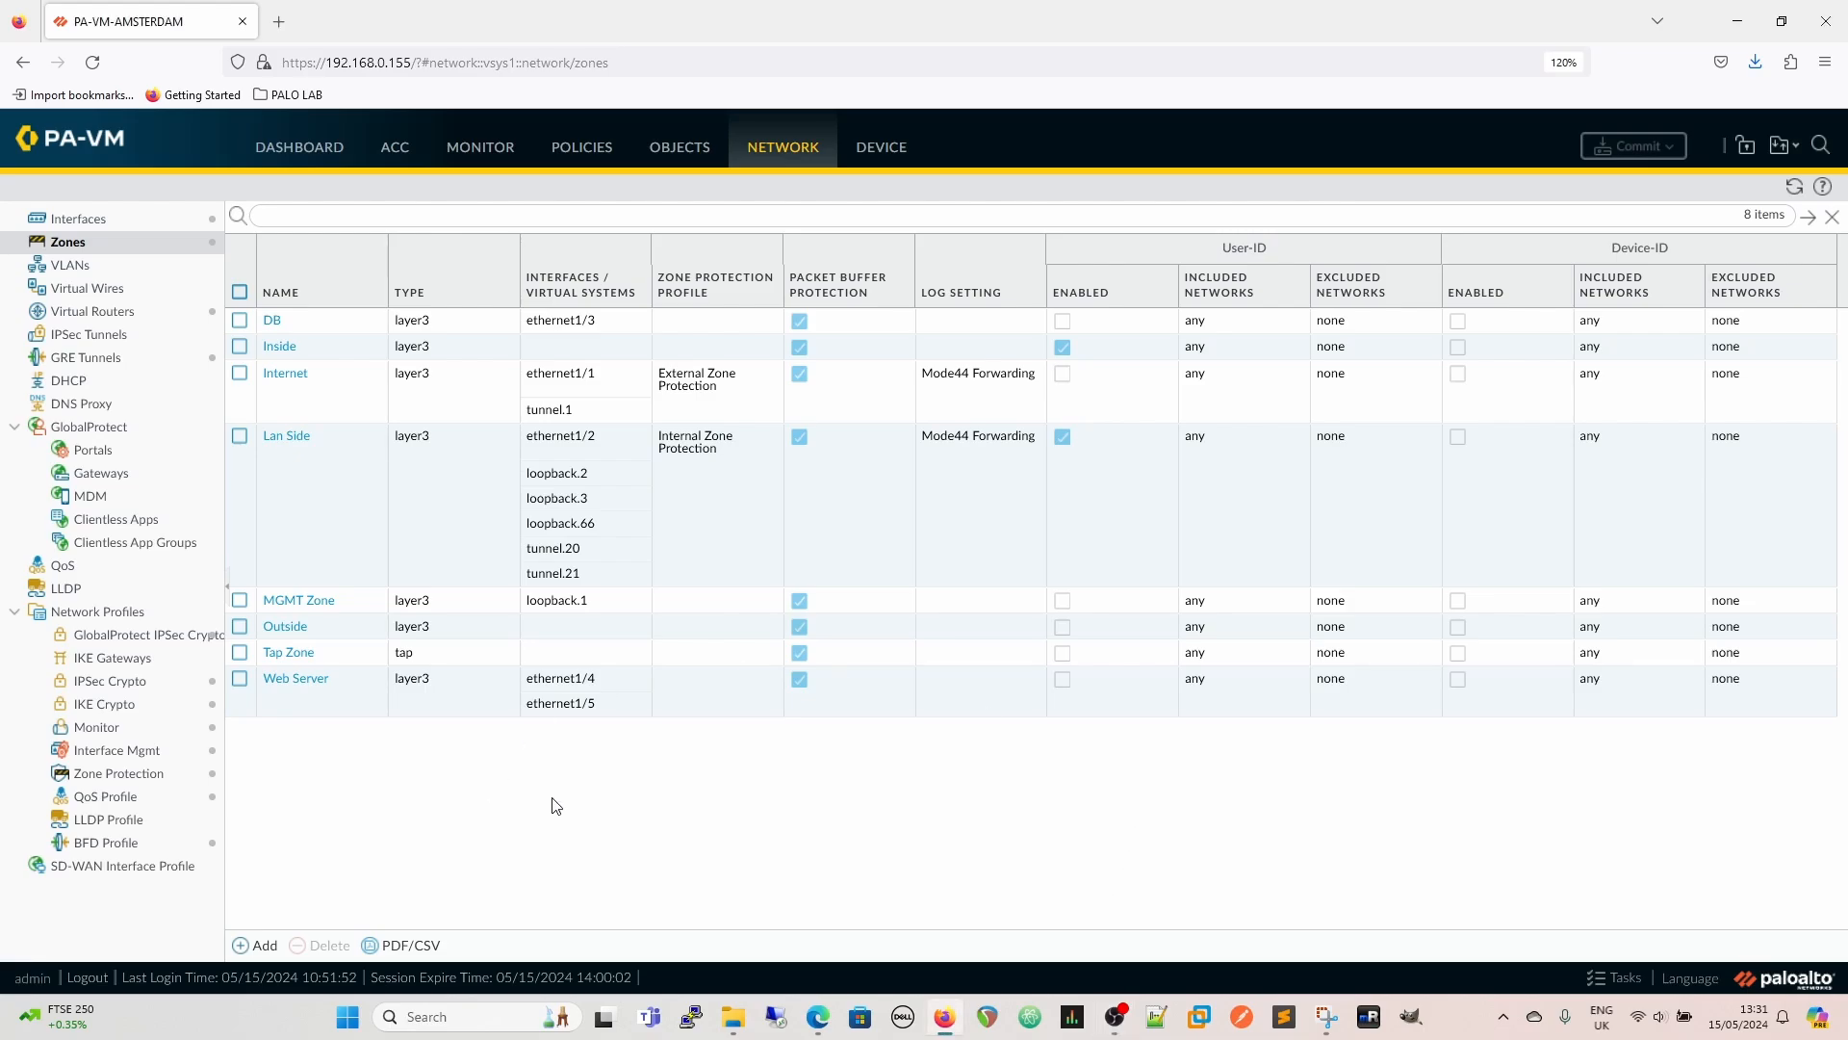
pyautogui.click(59, 223)
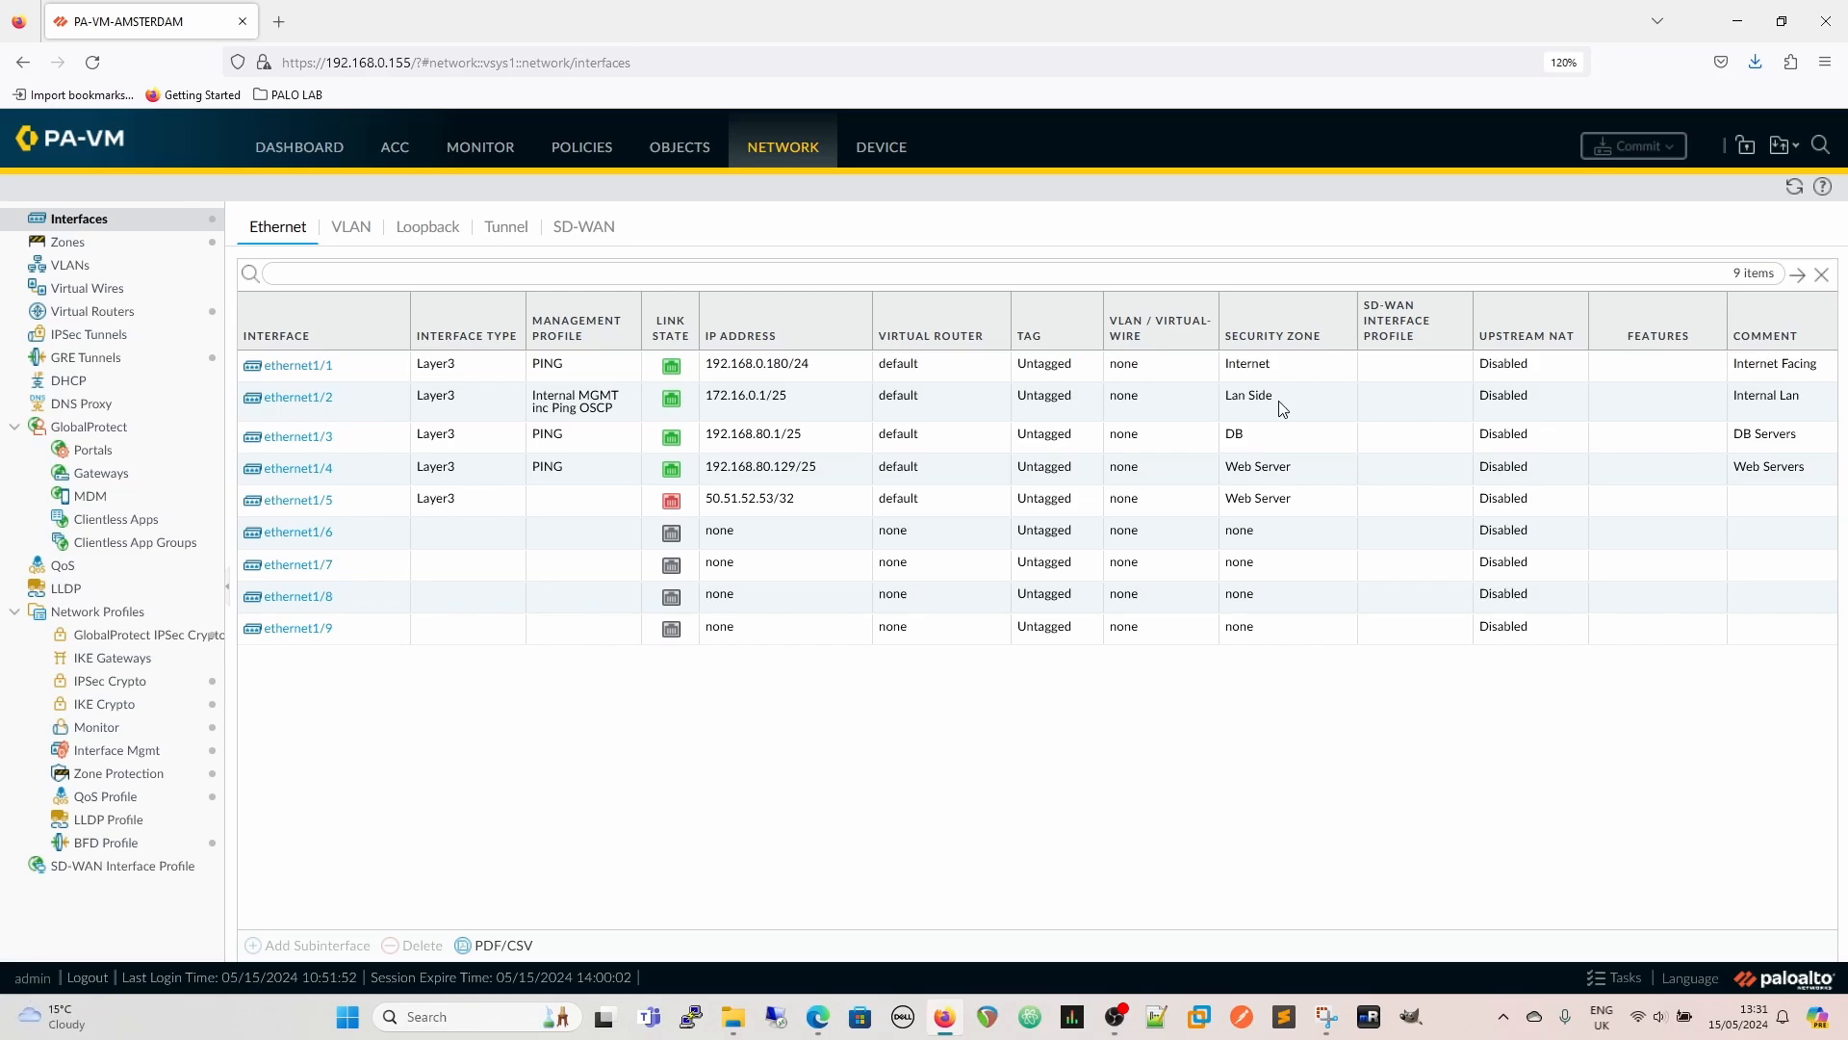
pyautogui.click(579, 152)
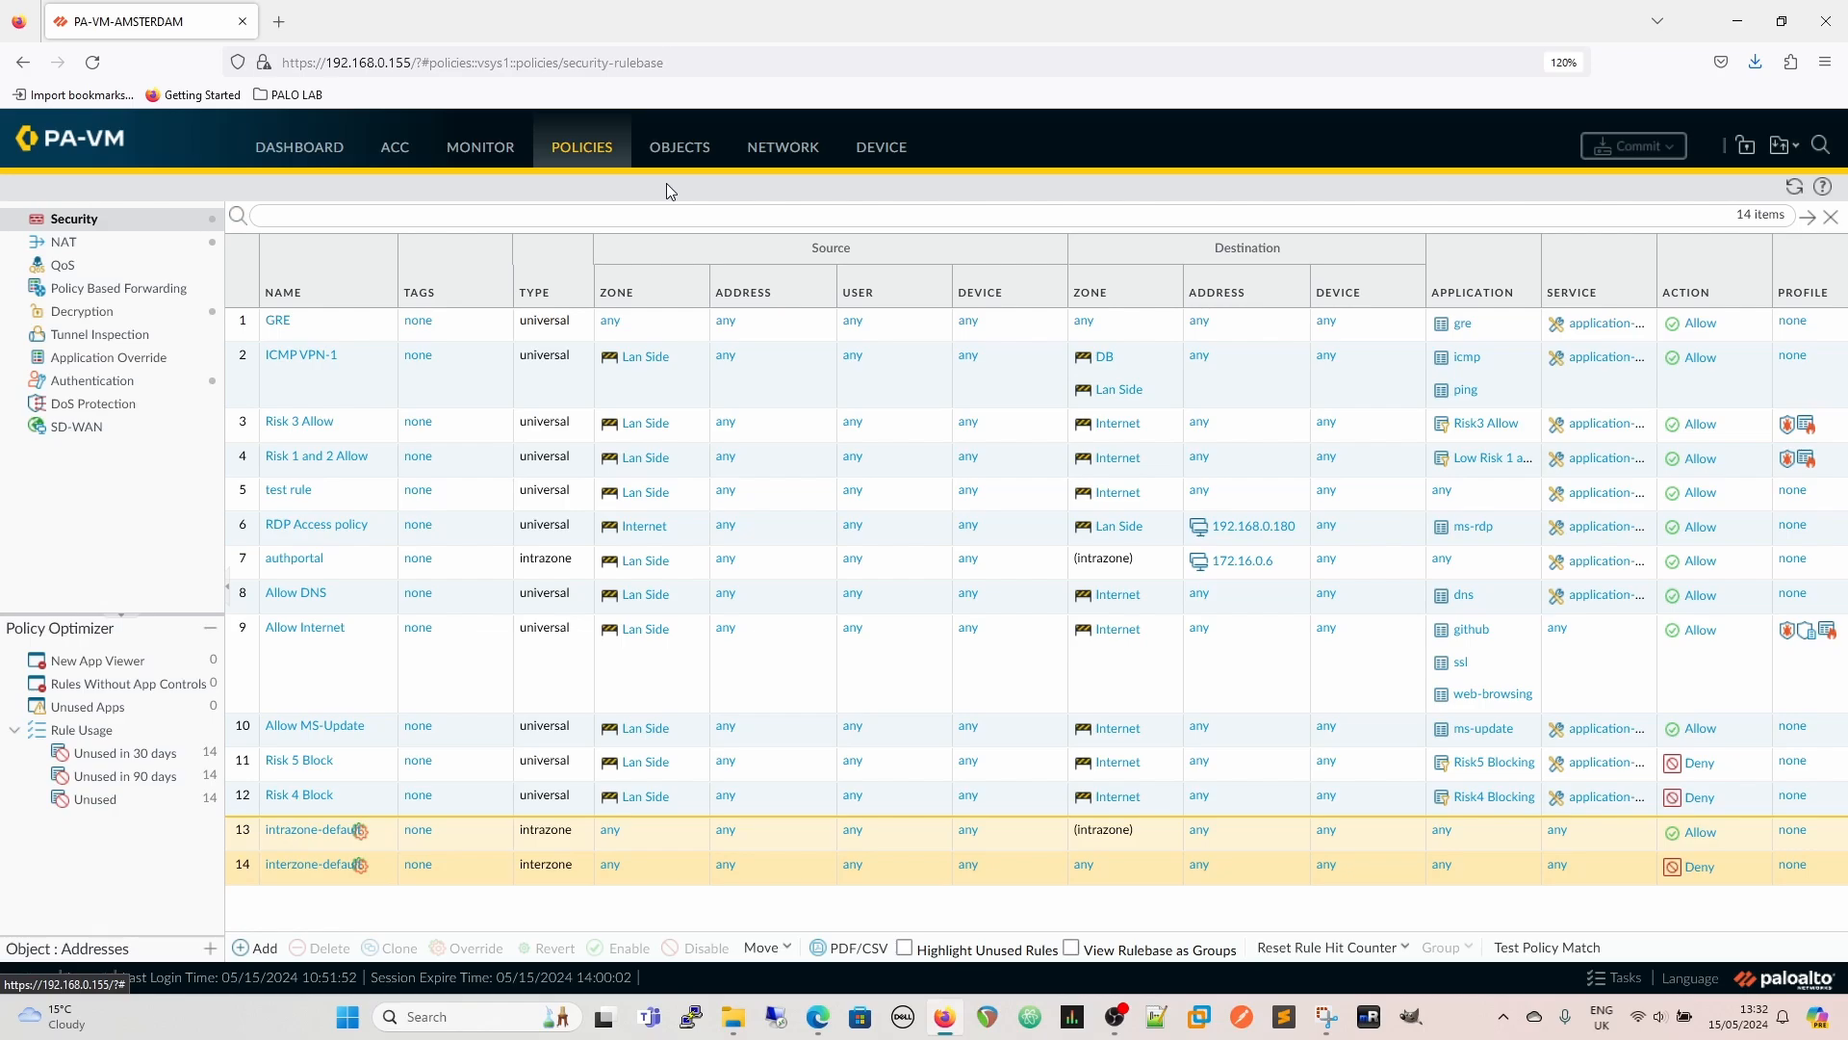
# Inspect the permitted services and IP addresses of the Internal MGMT inc Ping OSCP interface management profile, leaving it unchanged
pyautogui.click(788, 149)
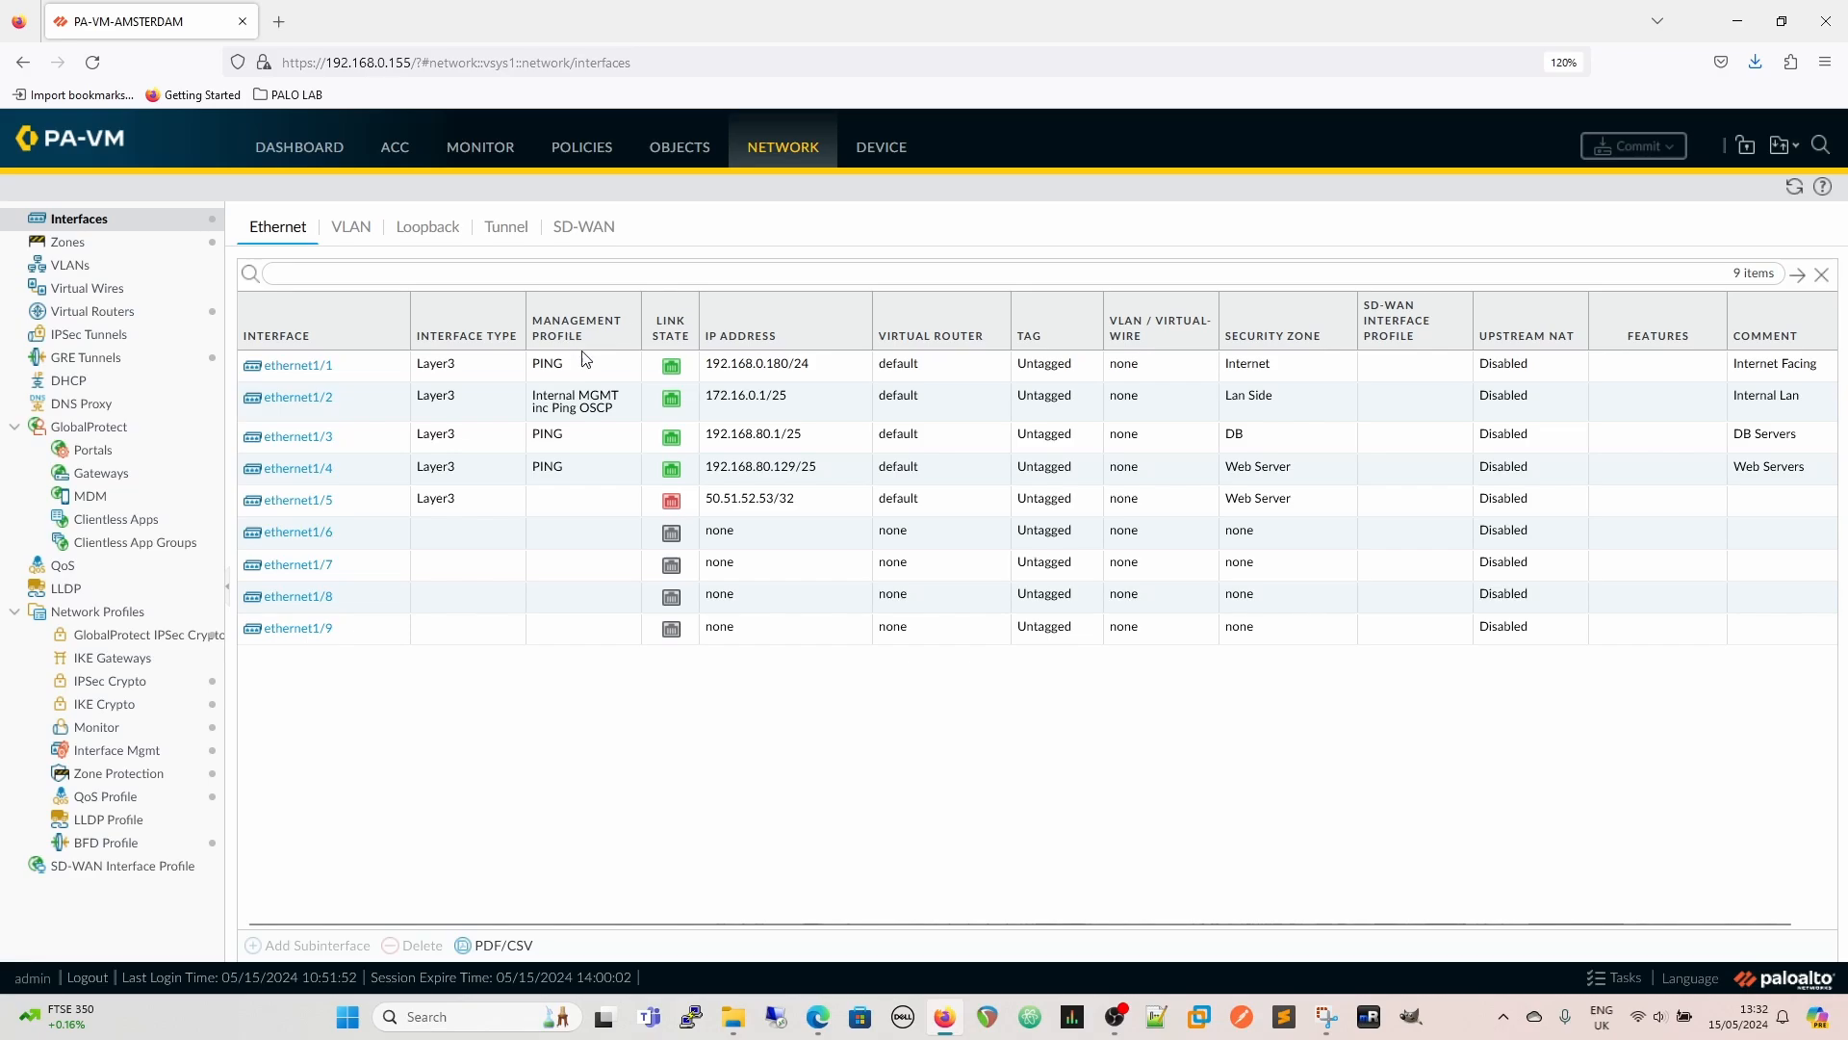
pyautogui.click(123, 751)
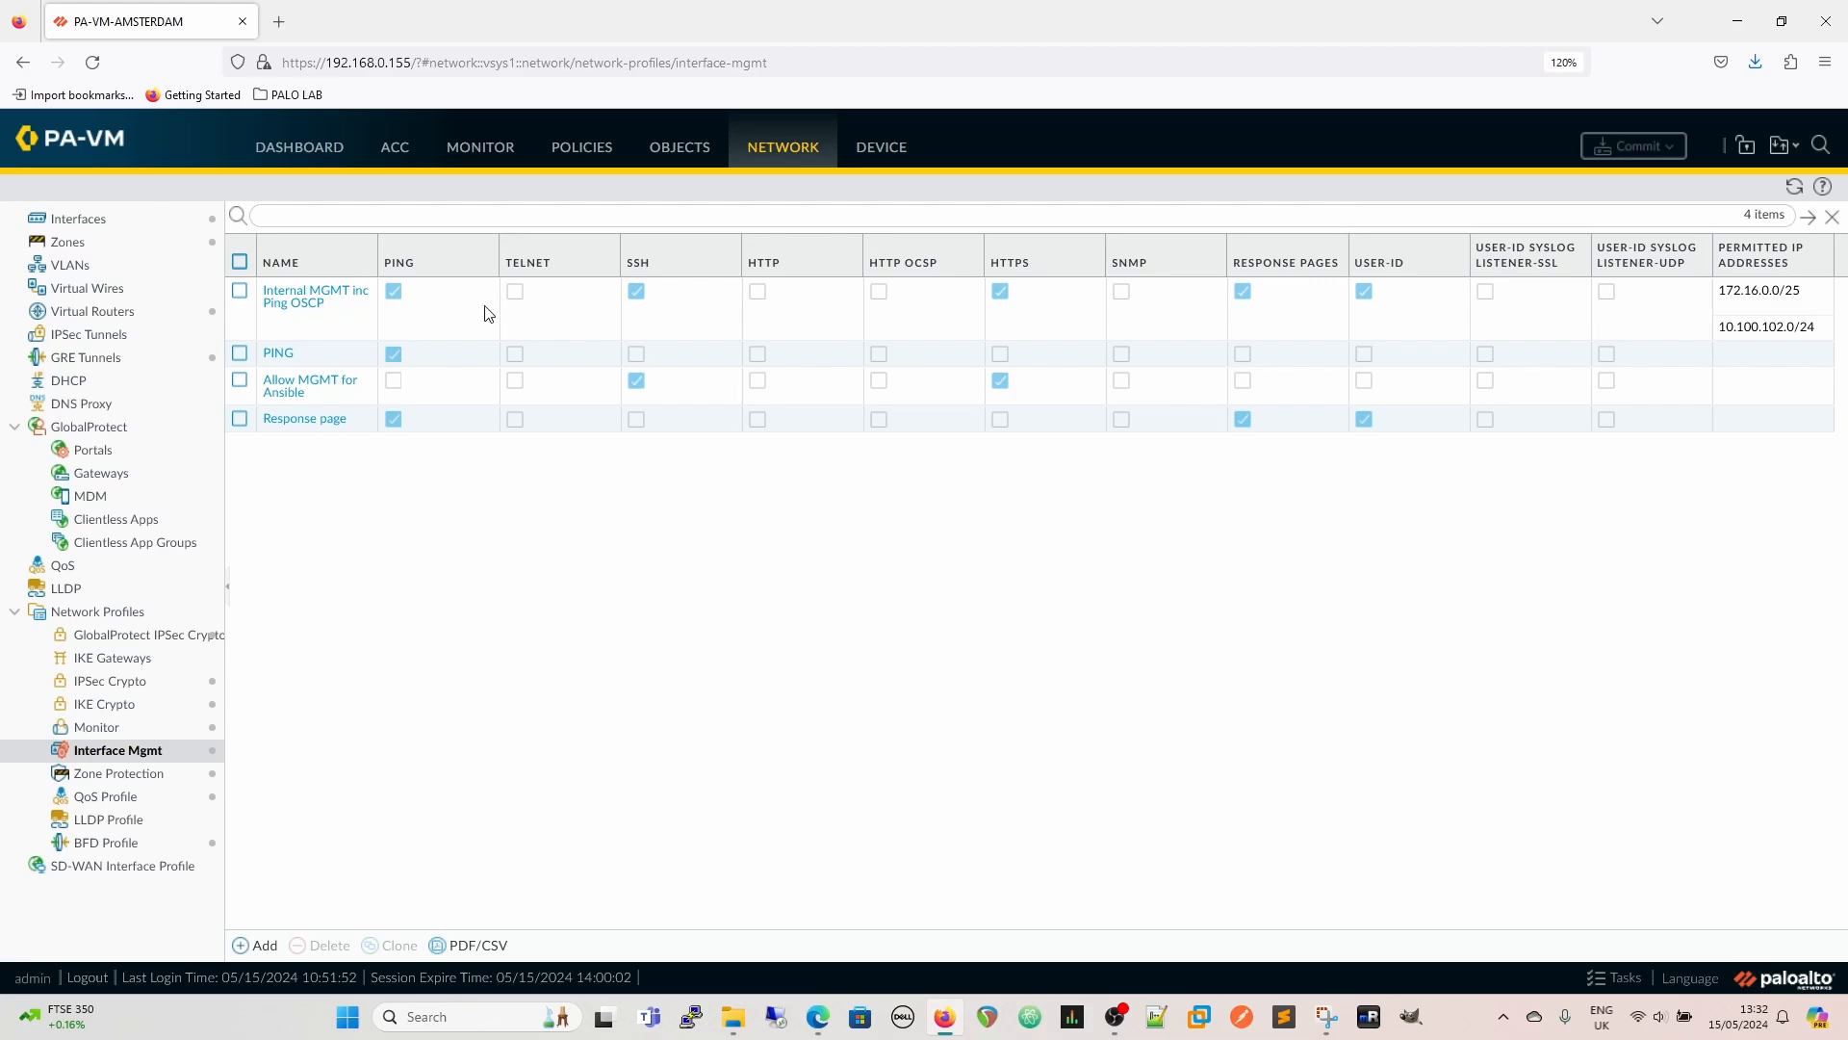
pyautogui.click(313, 297)
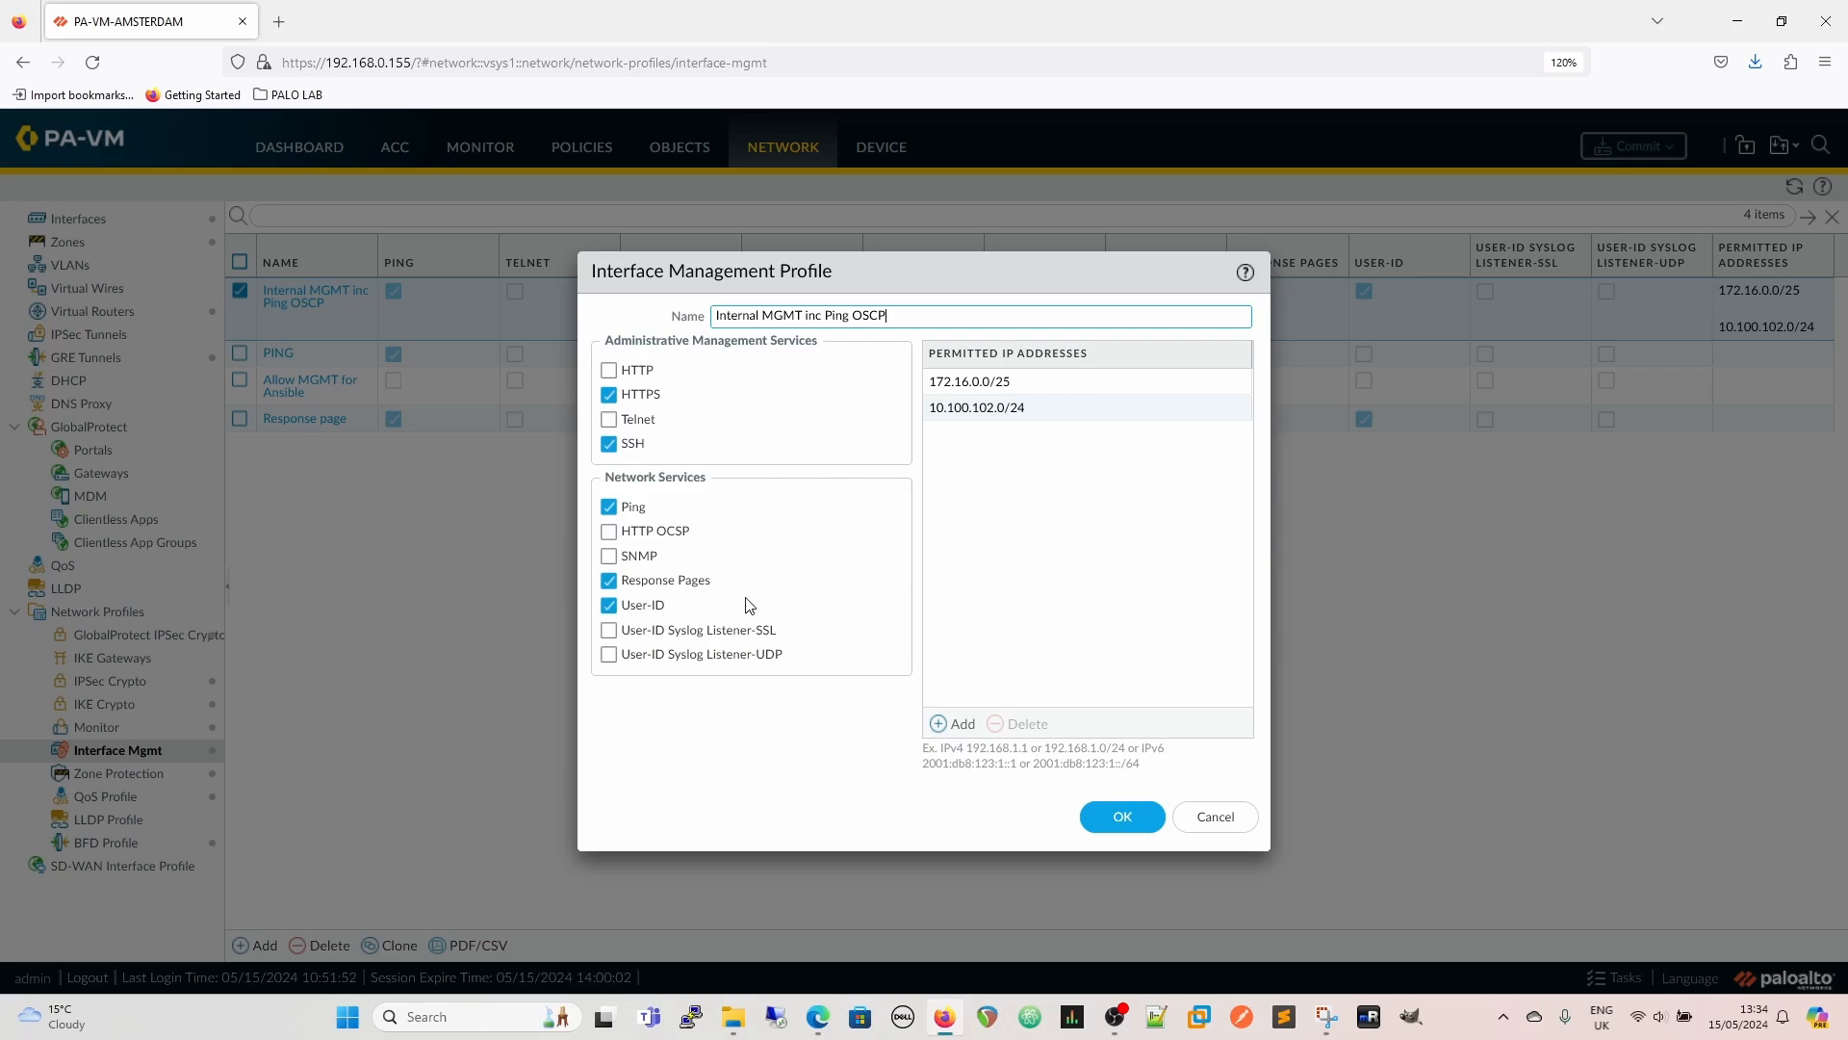
pyautogui.click(1235, 830)
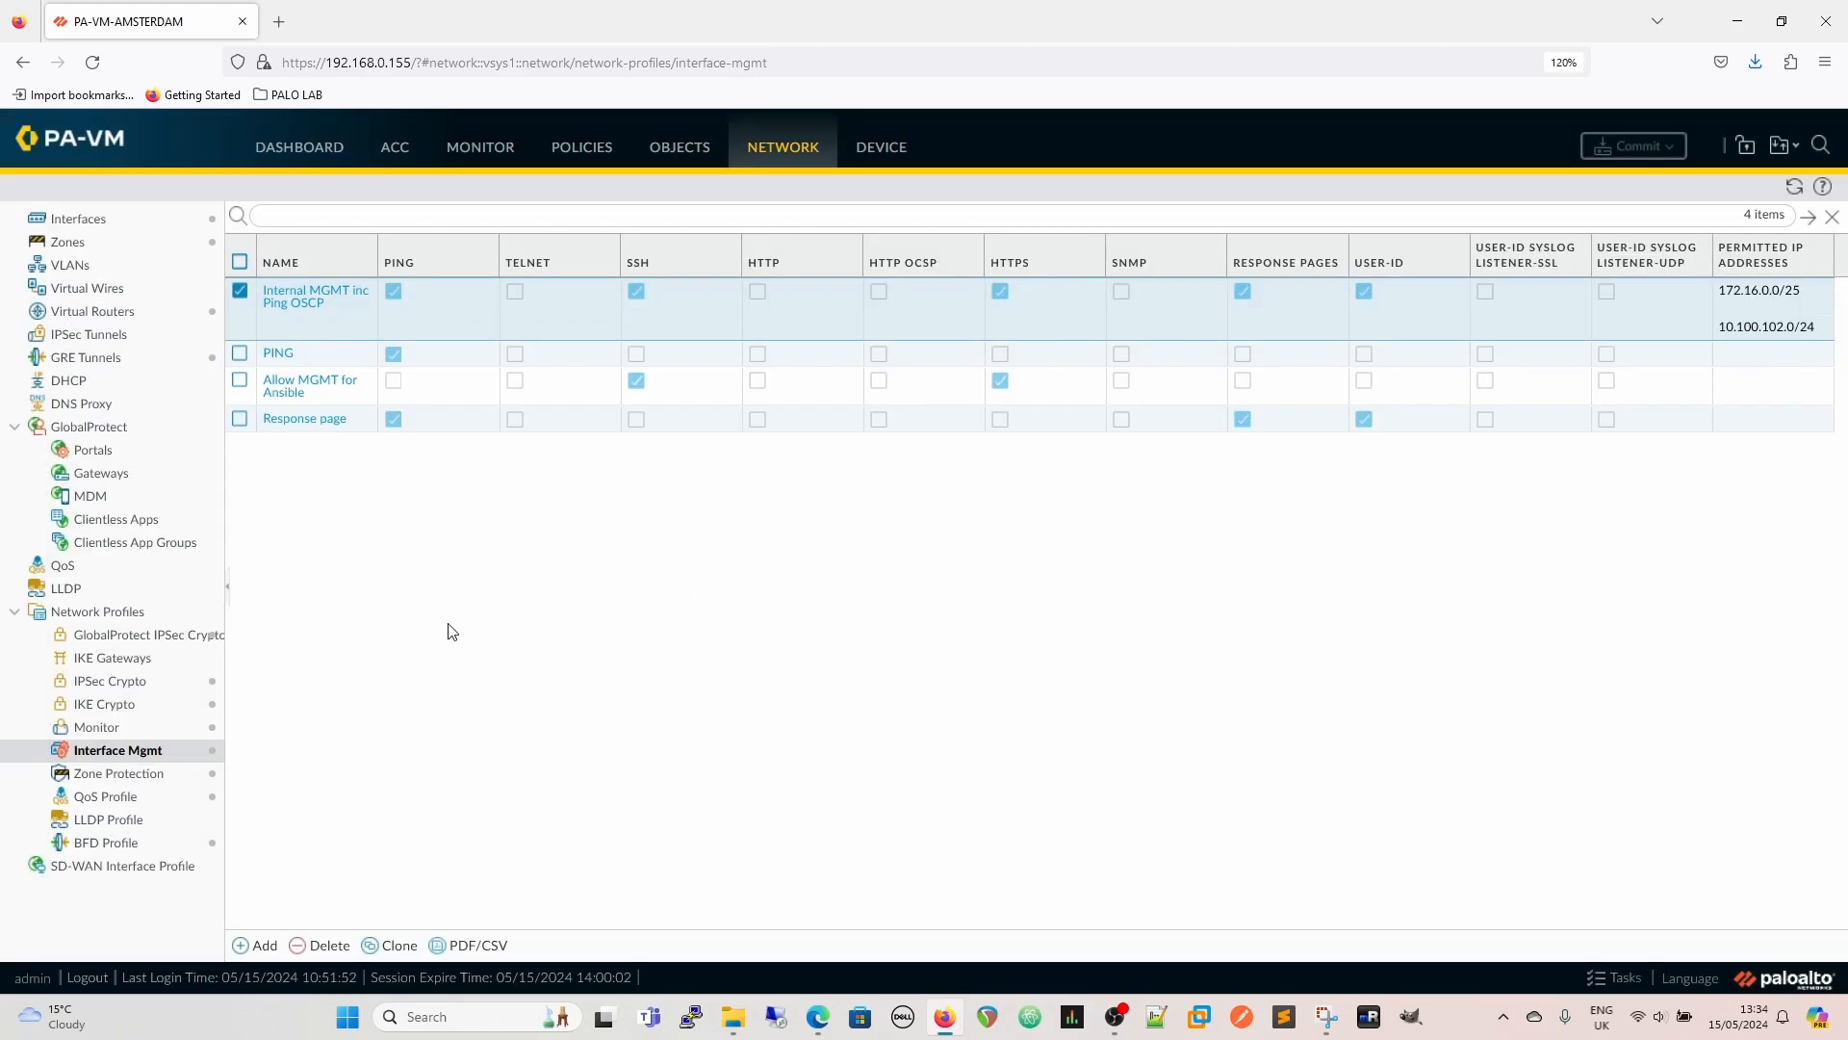
# Inspect the Internet zone's settings and its available zone protection profiles, closing the zone without changes
pyautogui.click(65, 245)
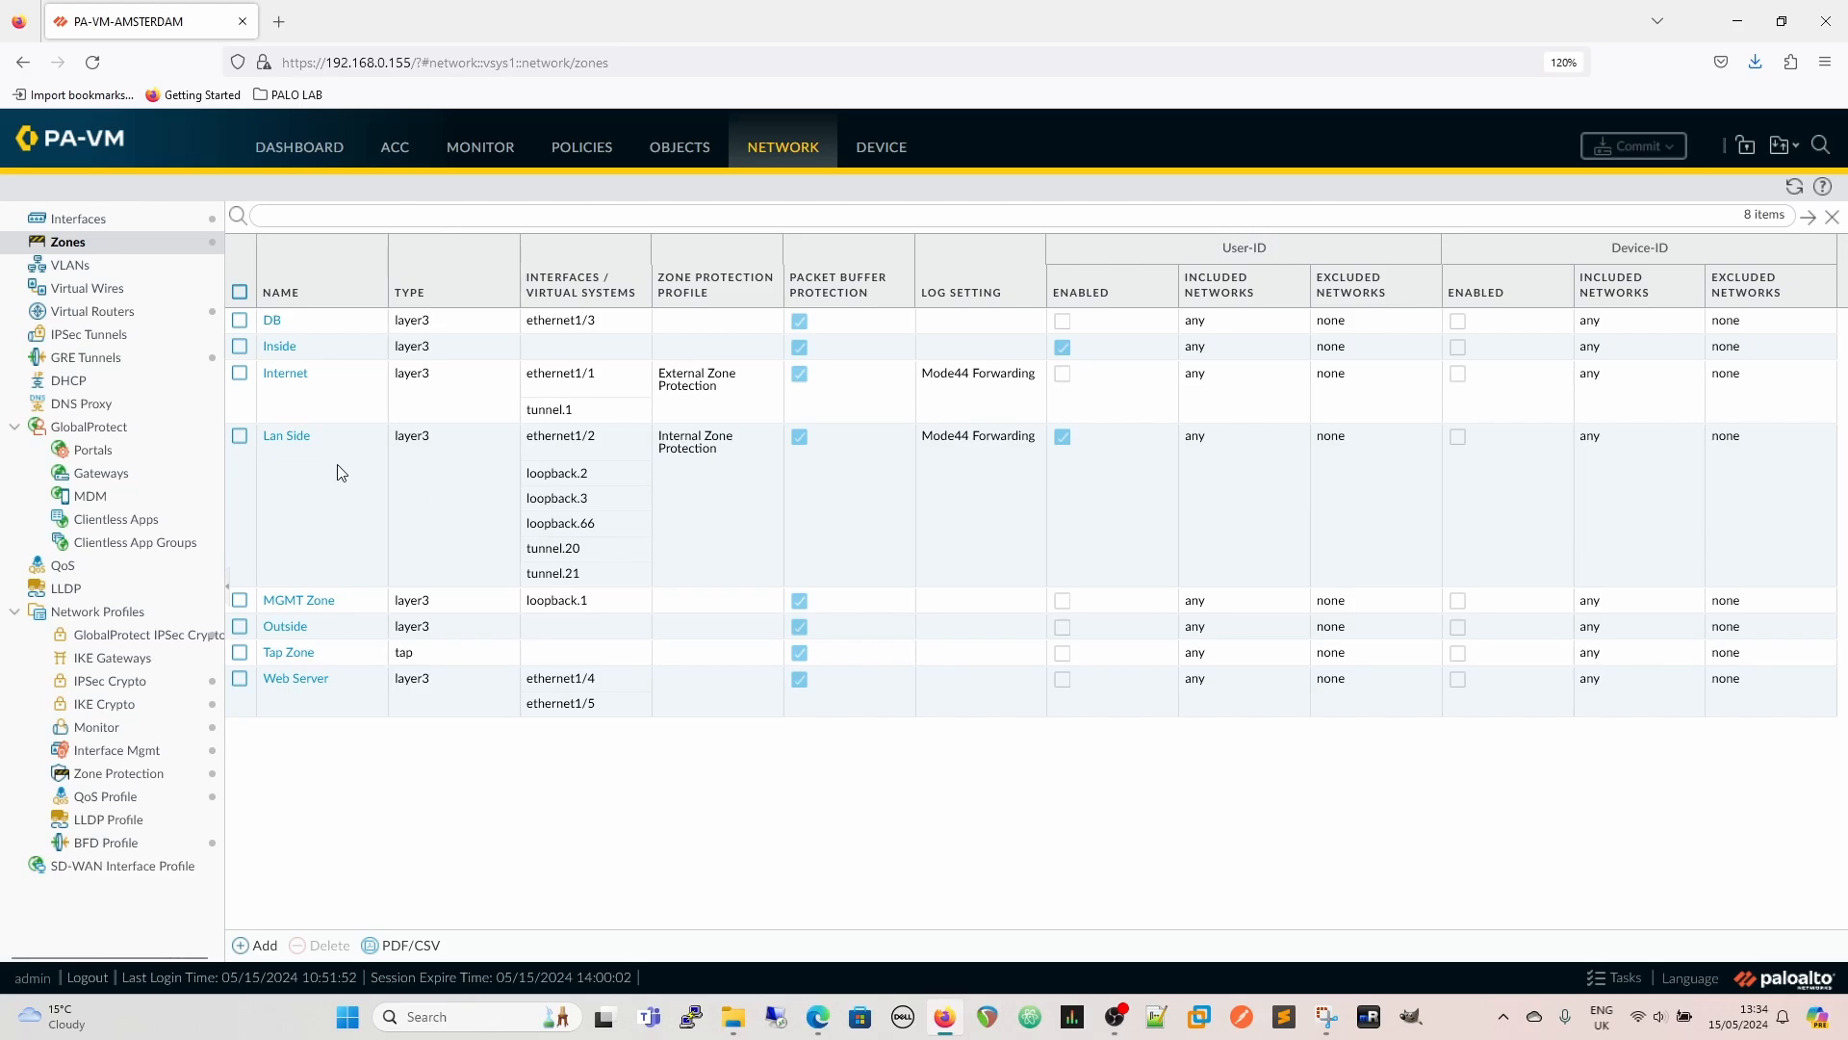
pyautogui.click(297, 385)
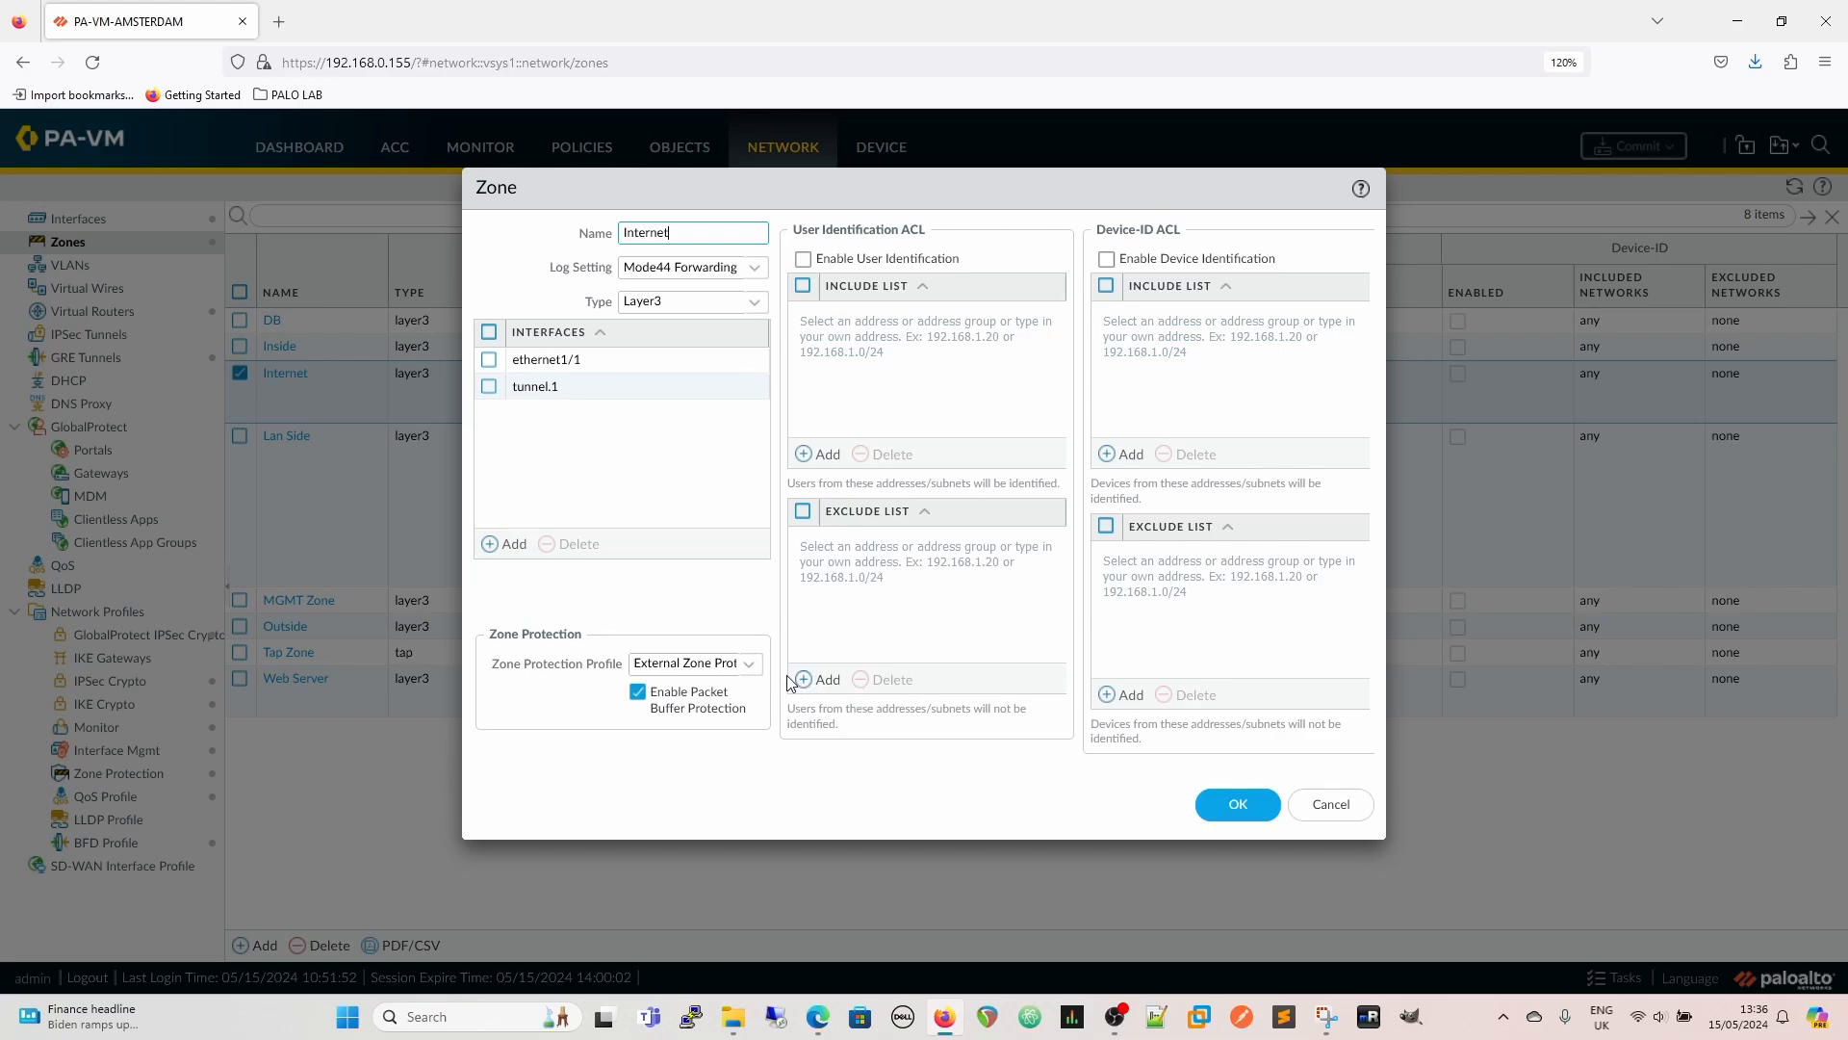
pyautogui.click(749, 664)
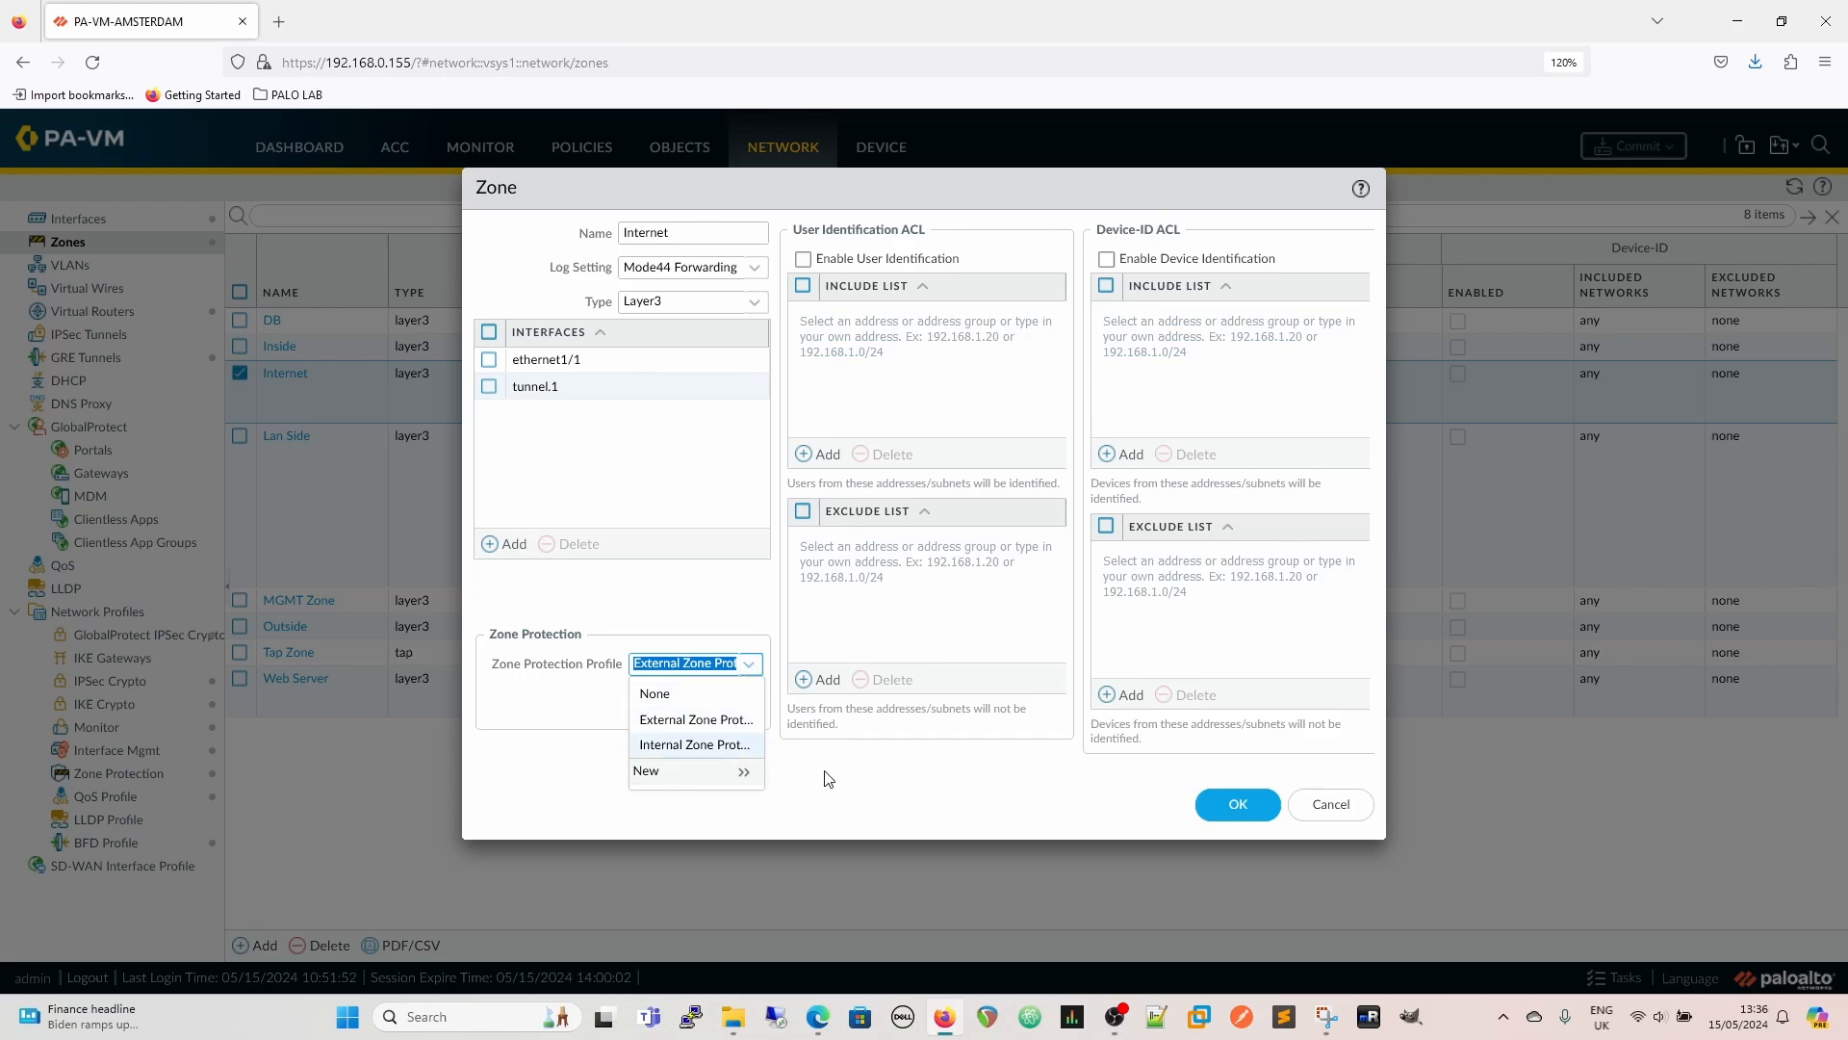
pyautogui.click(876, 786)
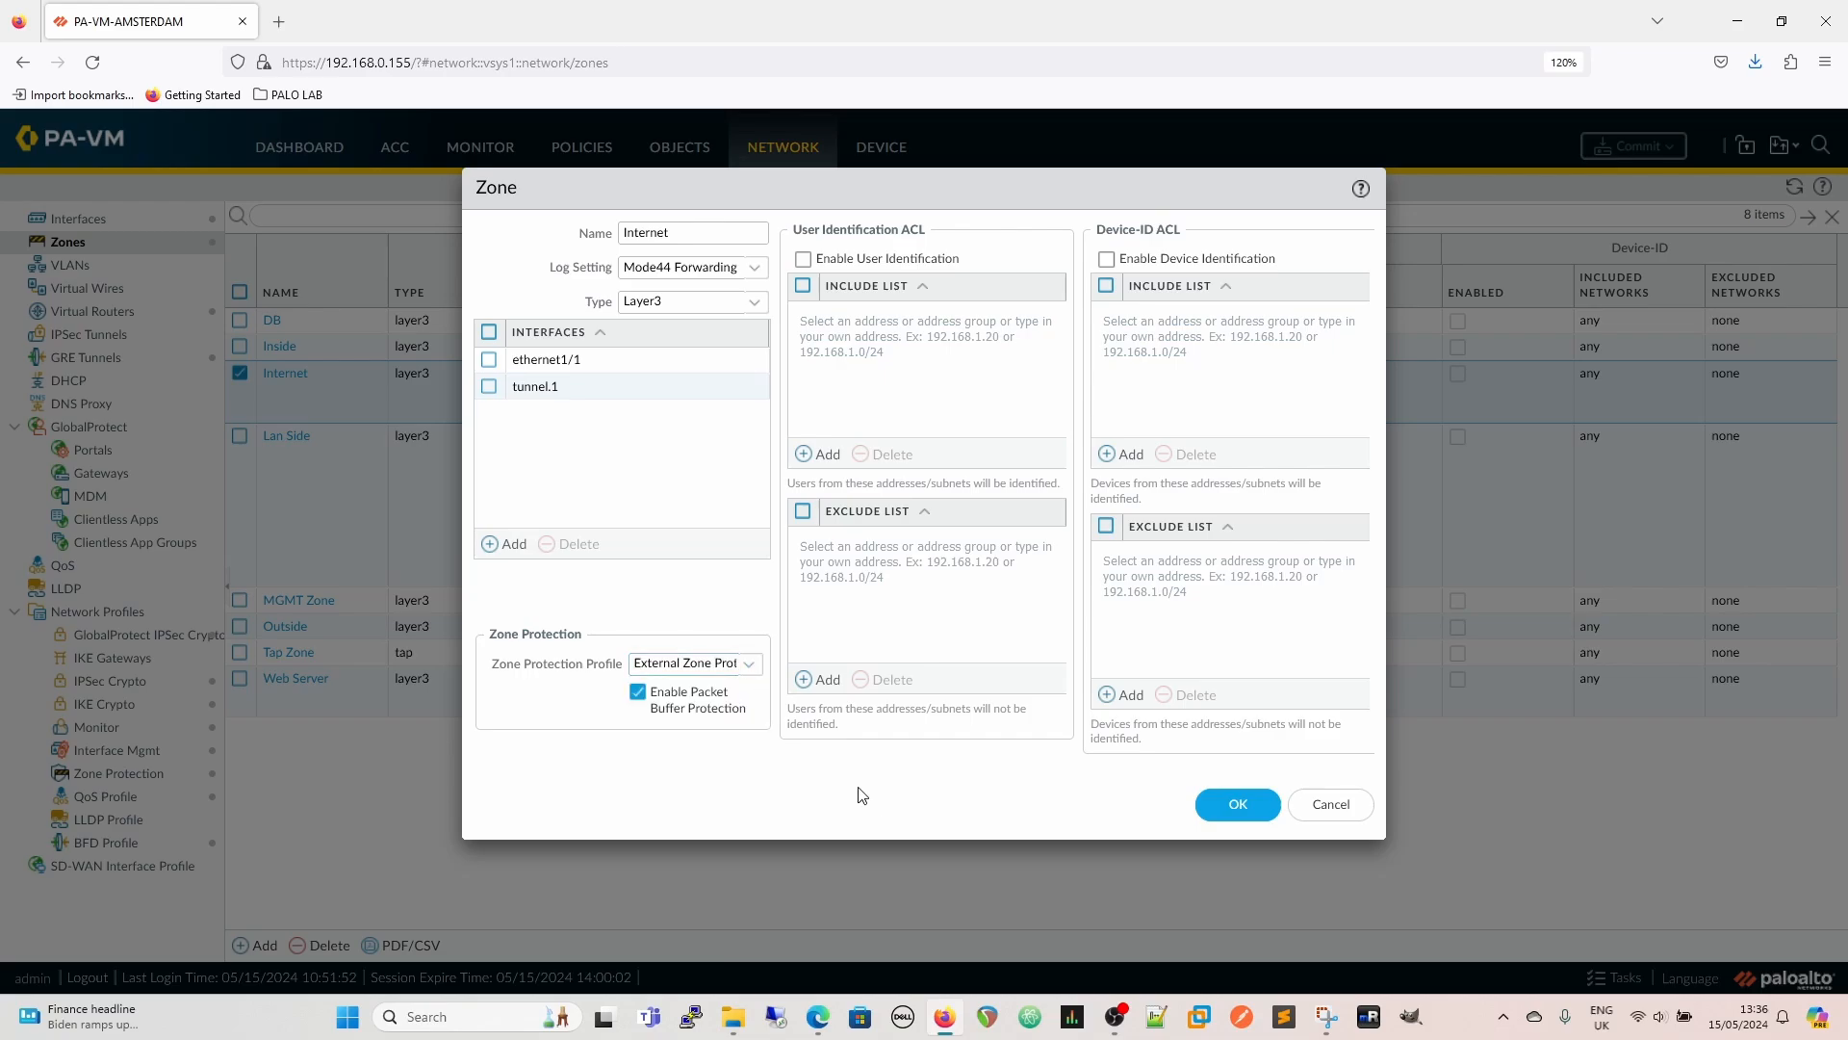
pyautogui.click(1343, 808)
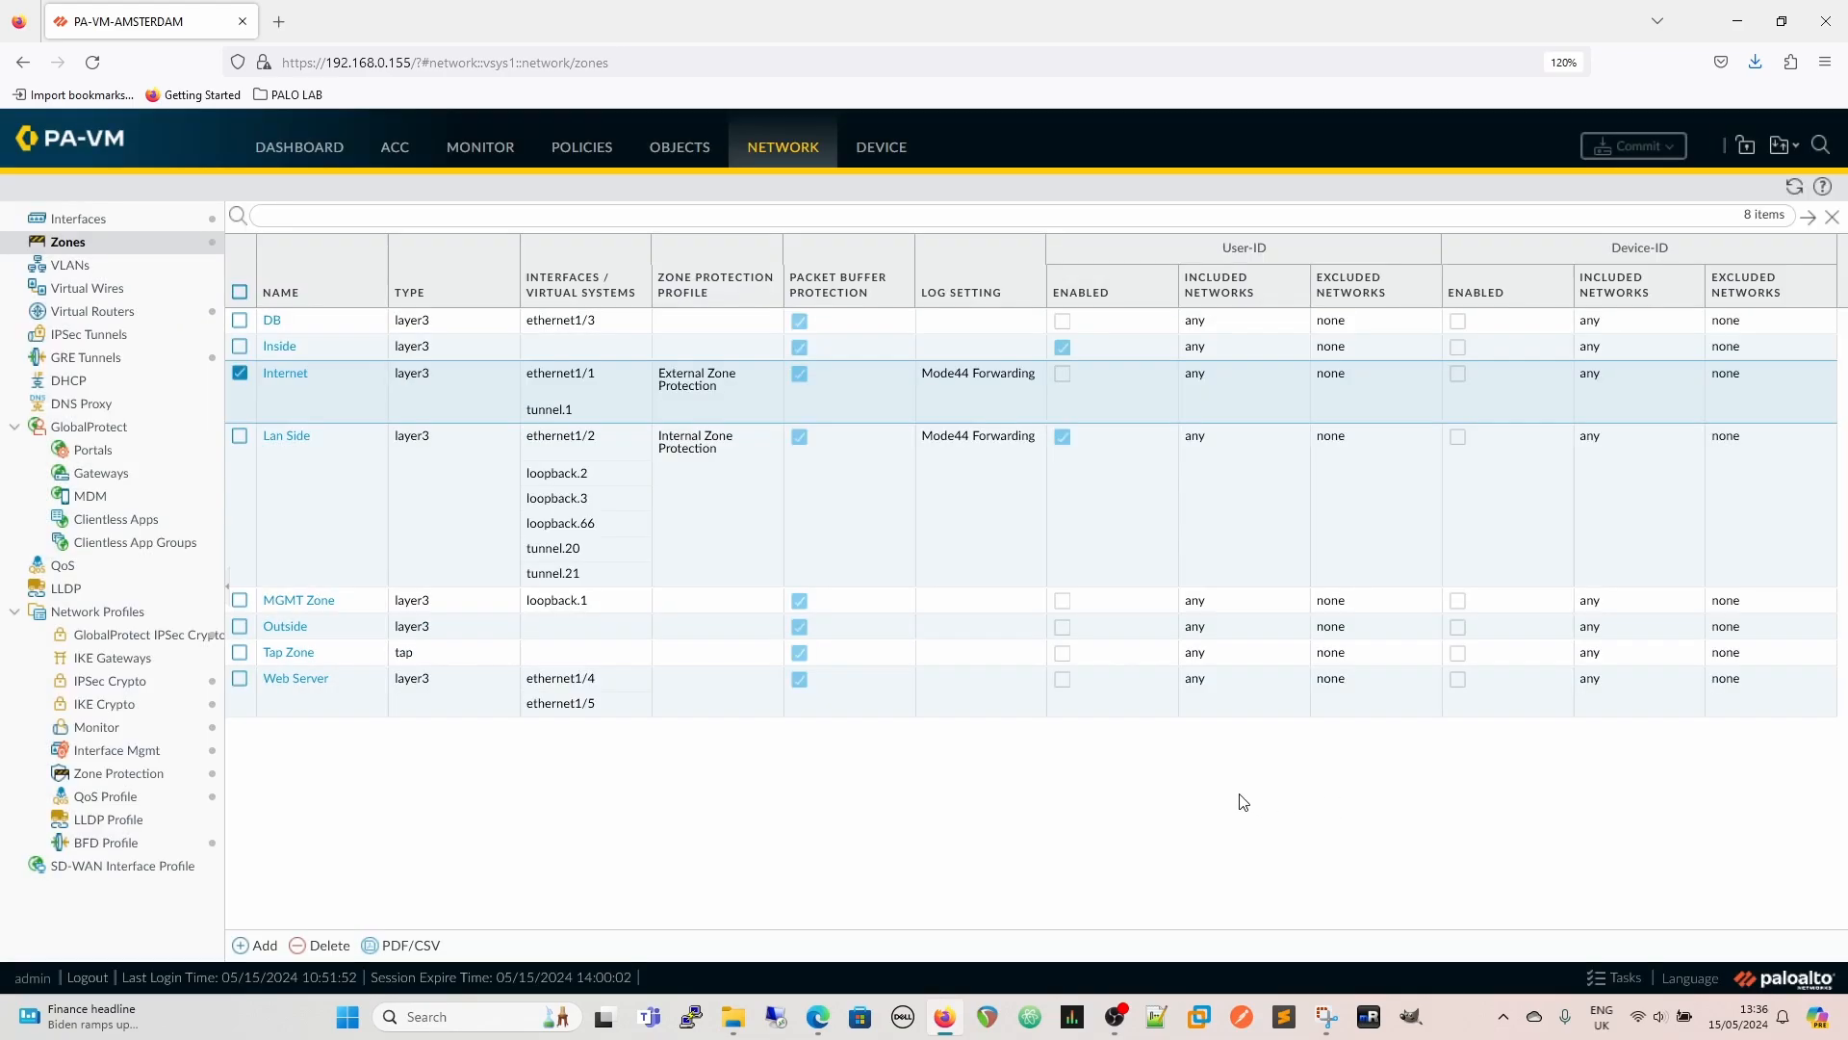
# In the External Zone Protection profile's reconnaissance protection, set the TCP Port Scan interval to 700 seconds and the threshold to 2 events
pyautogui.click(117, 776)
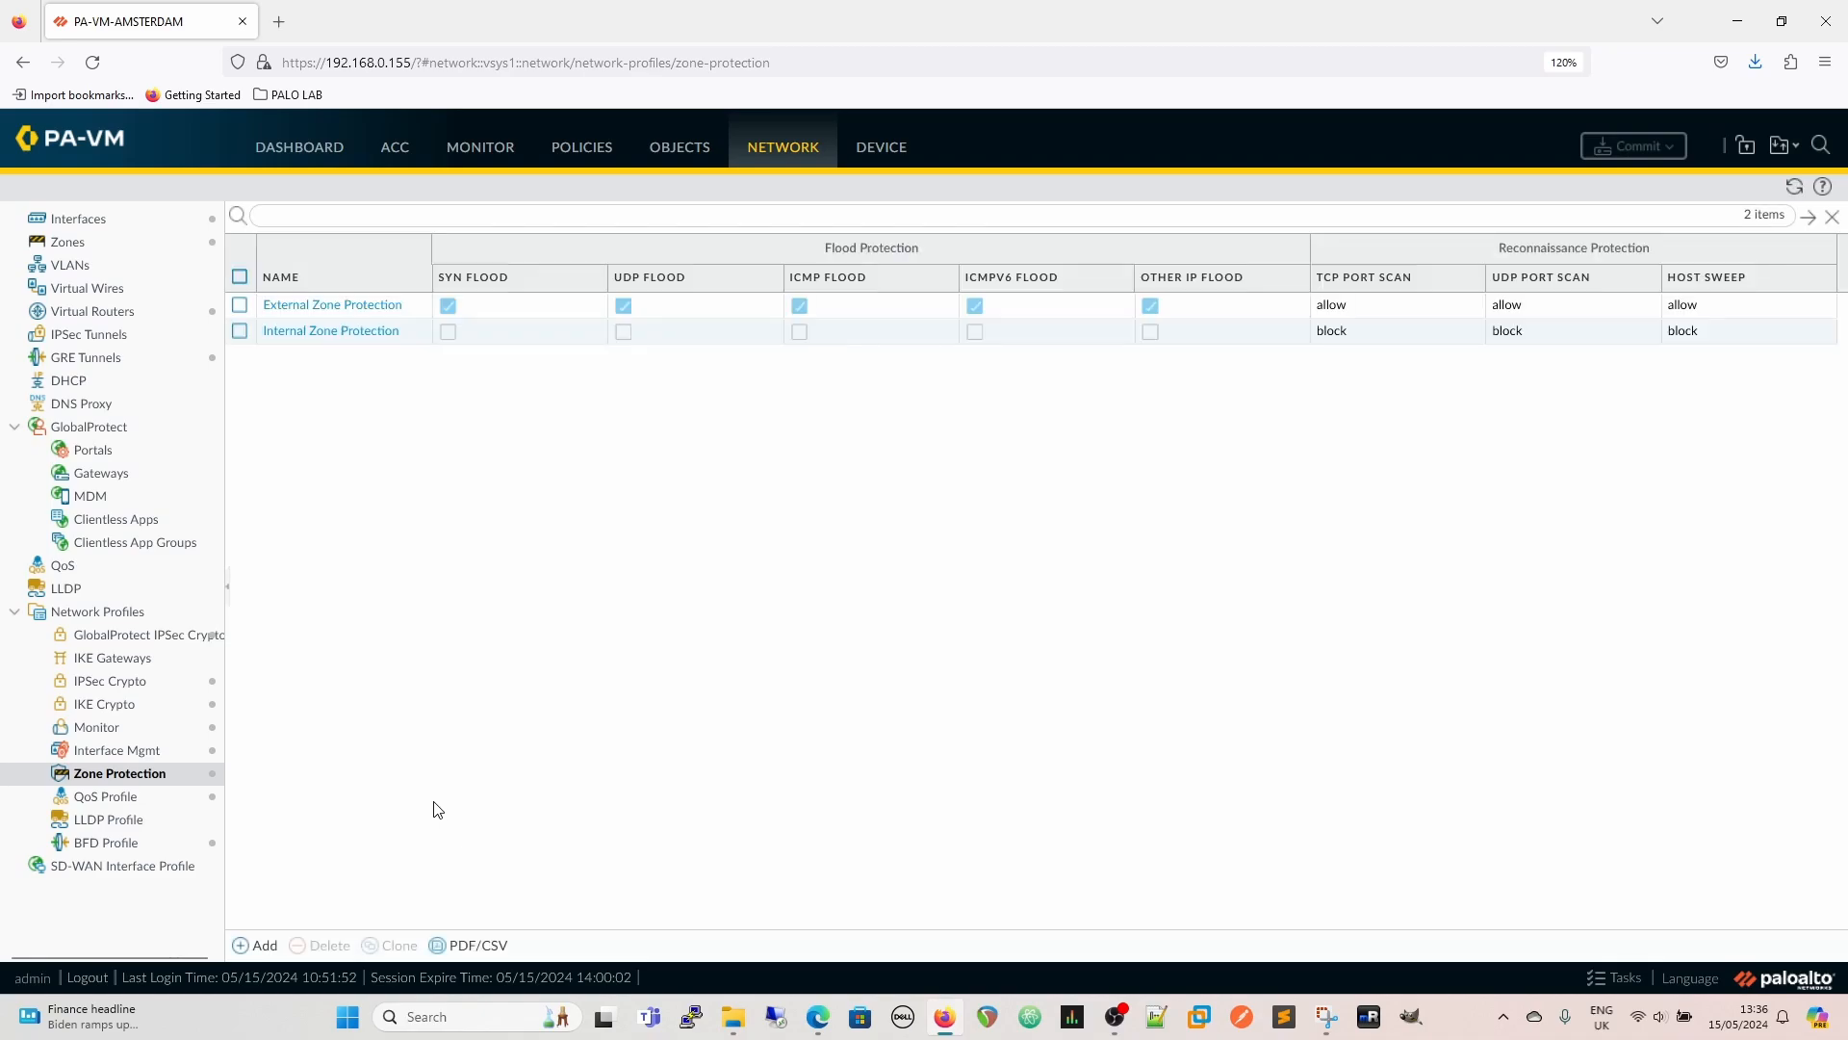
pyautogui.click(339, 305)
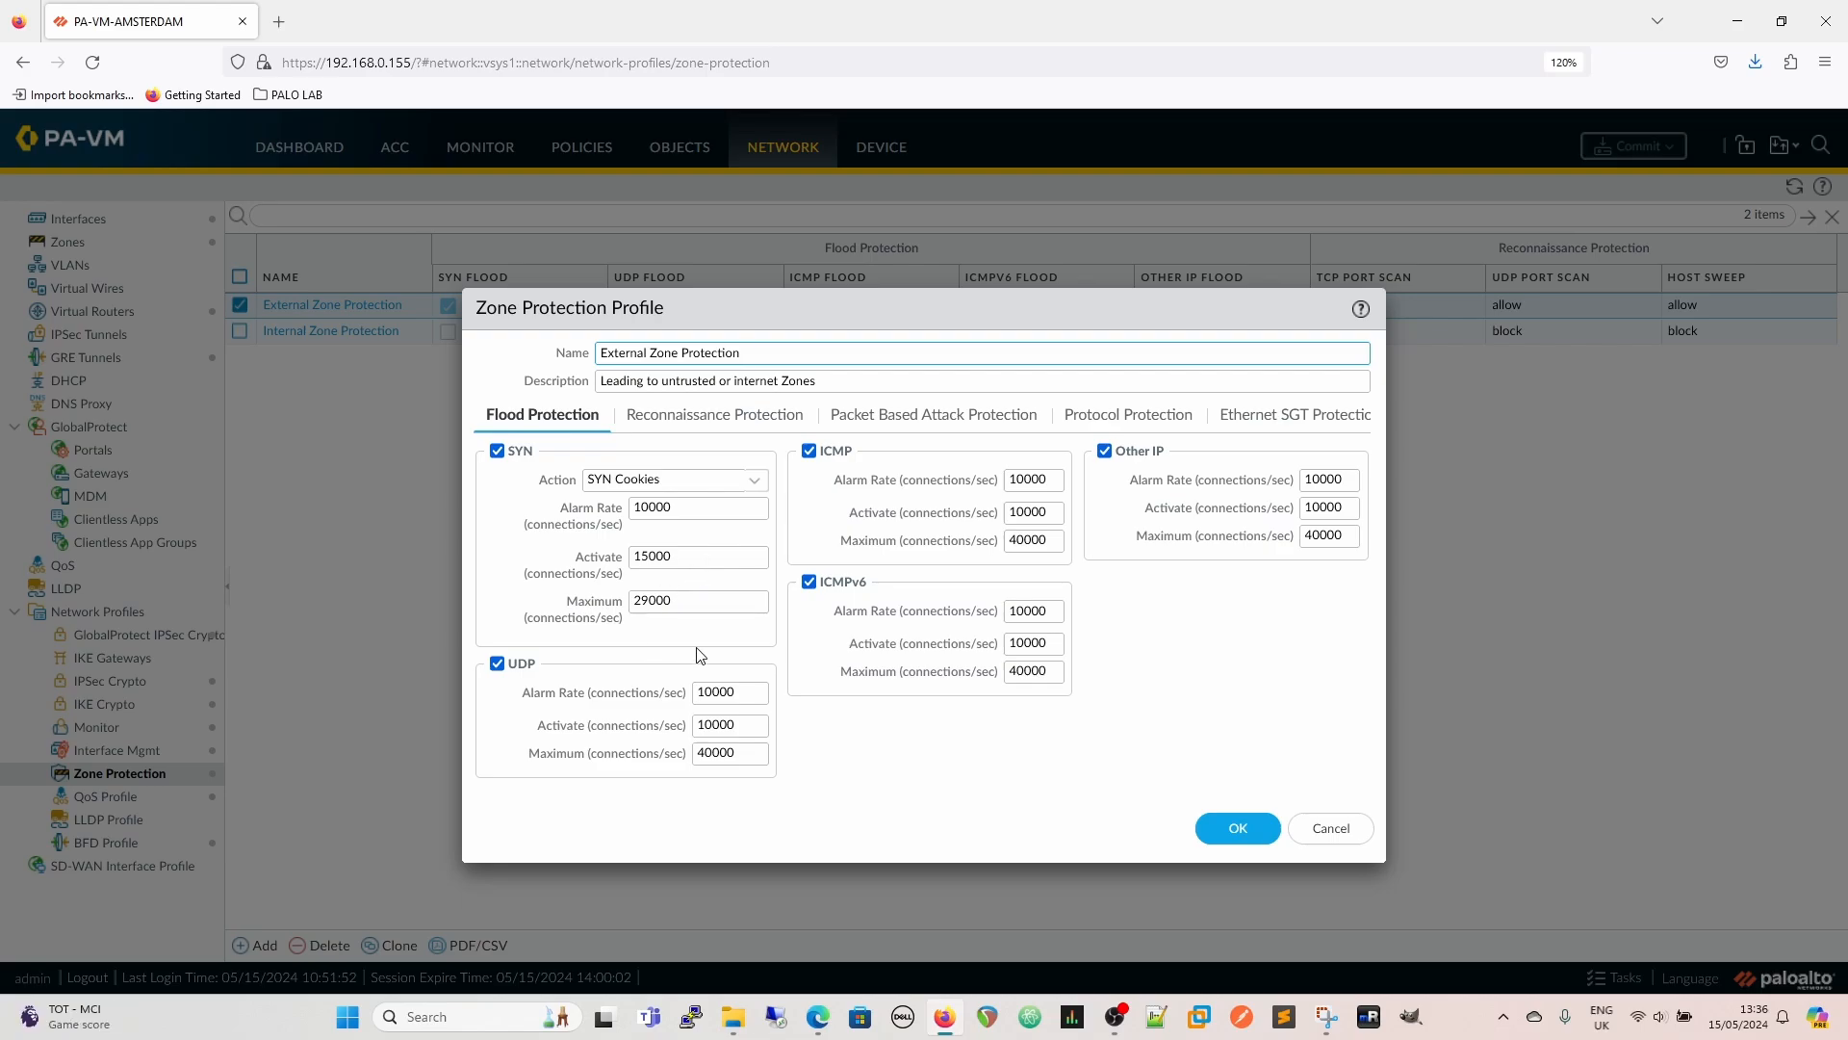
pyautogui.click(736, 413)
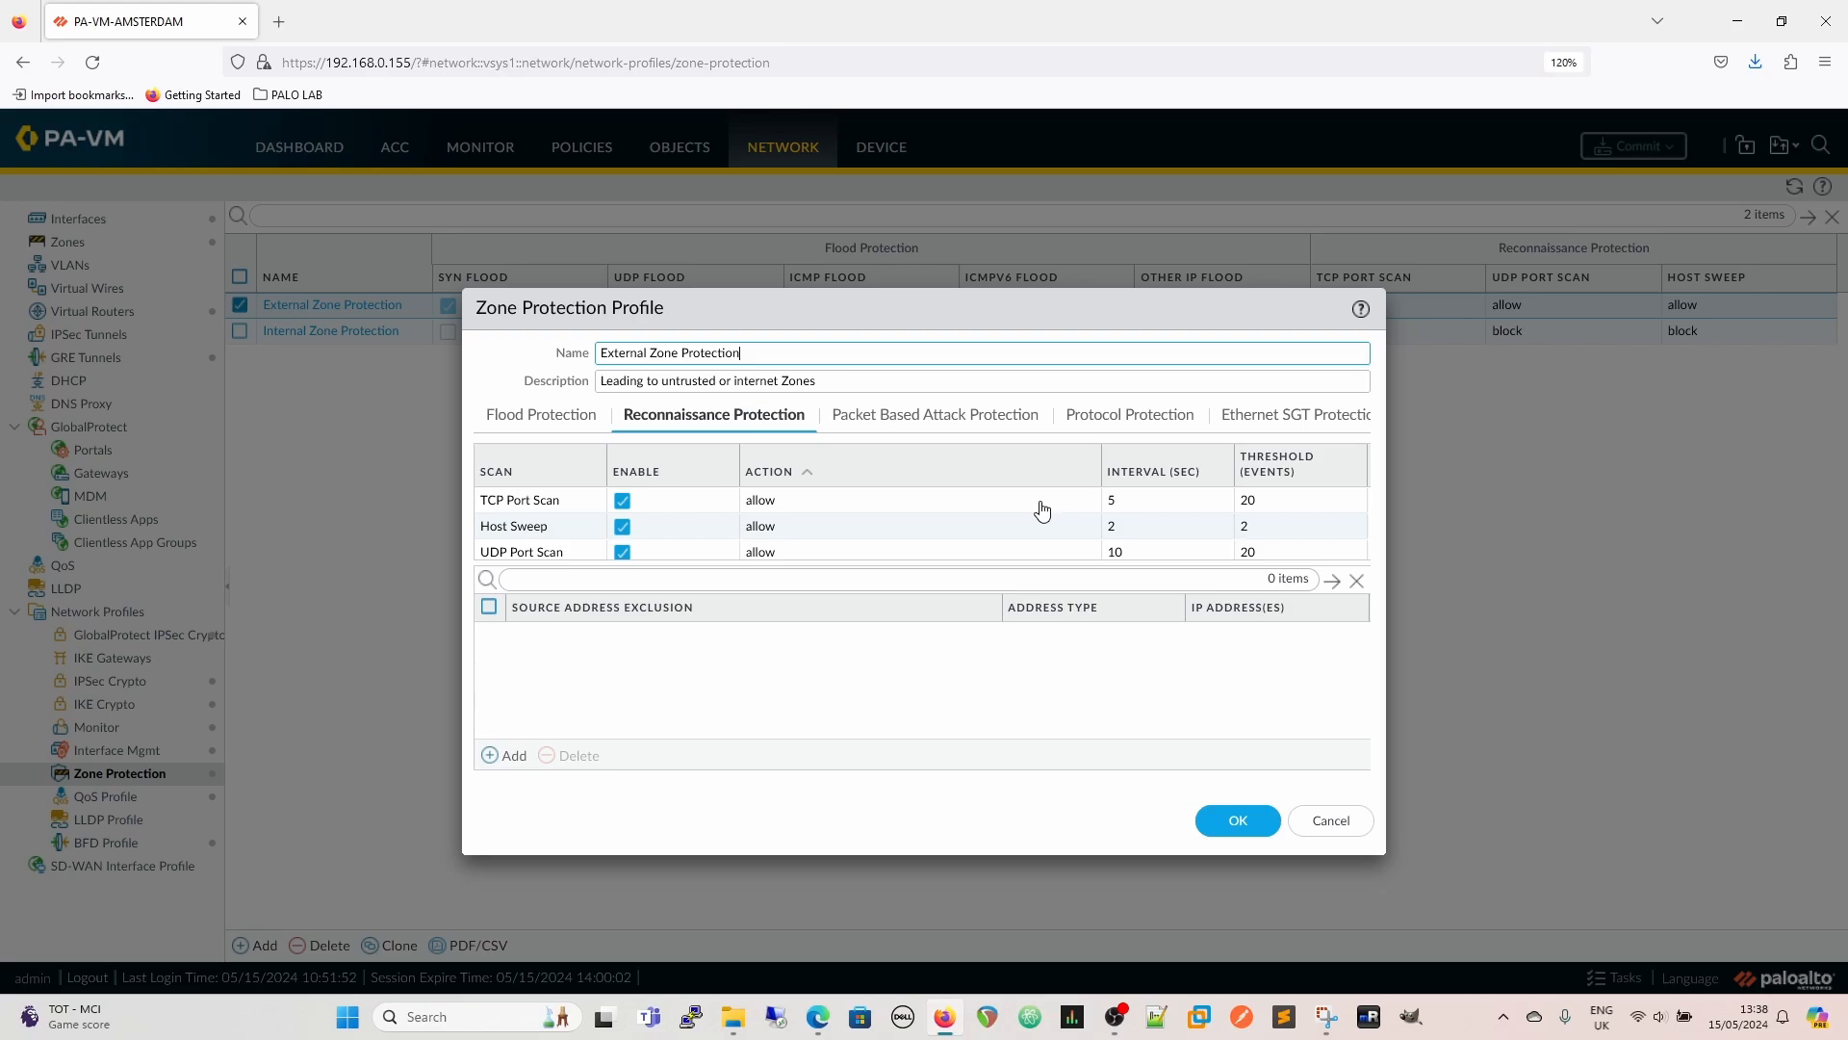
pyautogui.click(1168, 502)
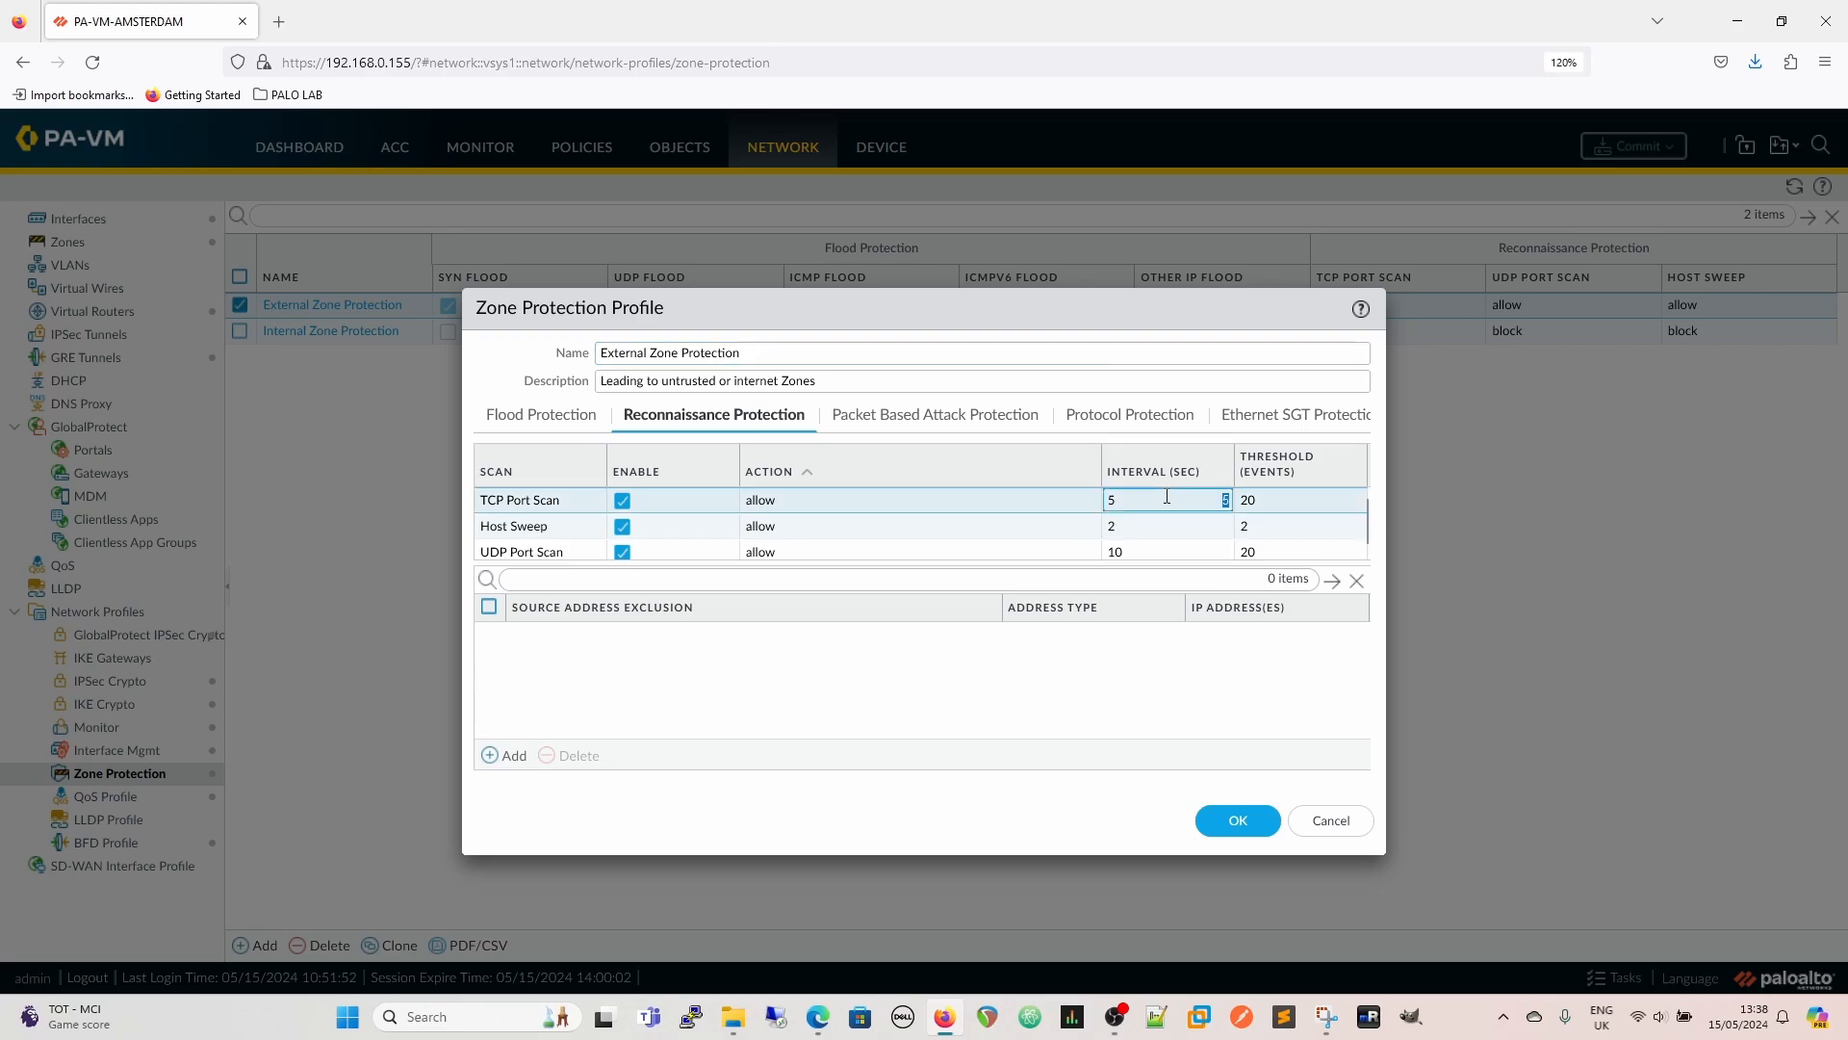
pyautogui.write('700')
pyautogui.click(1300, 505)
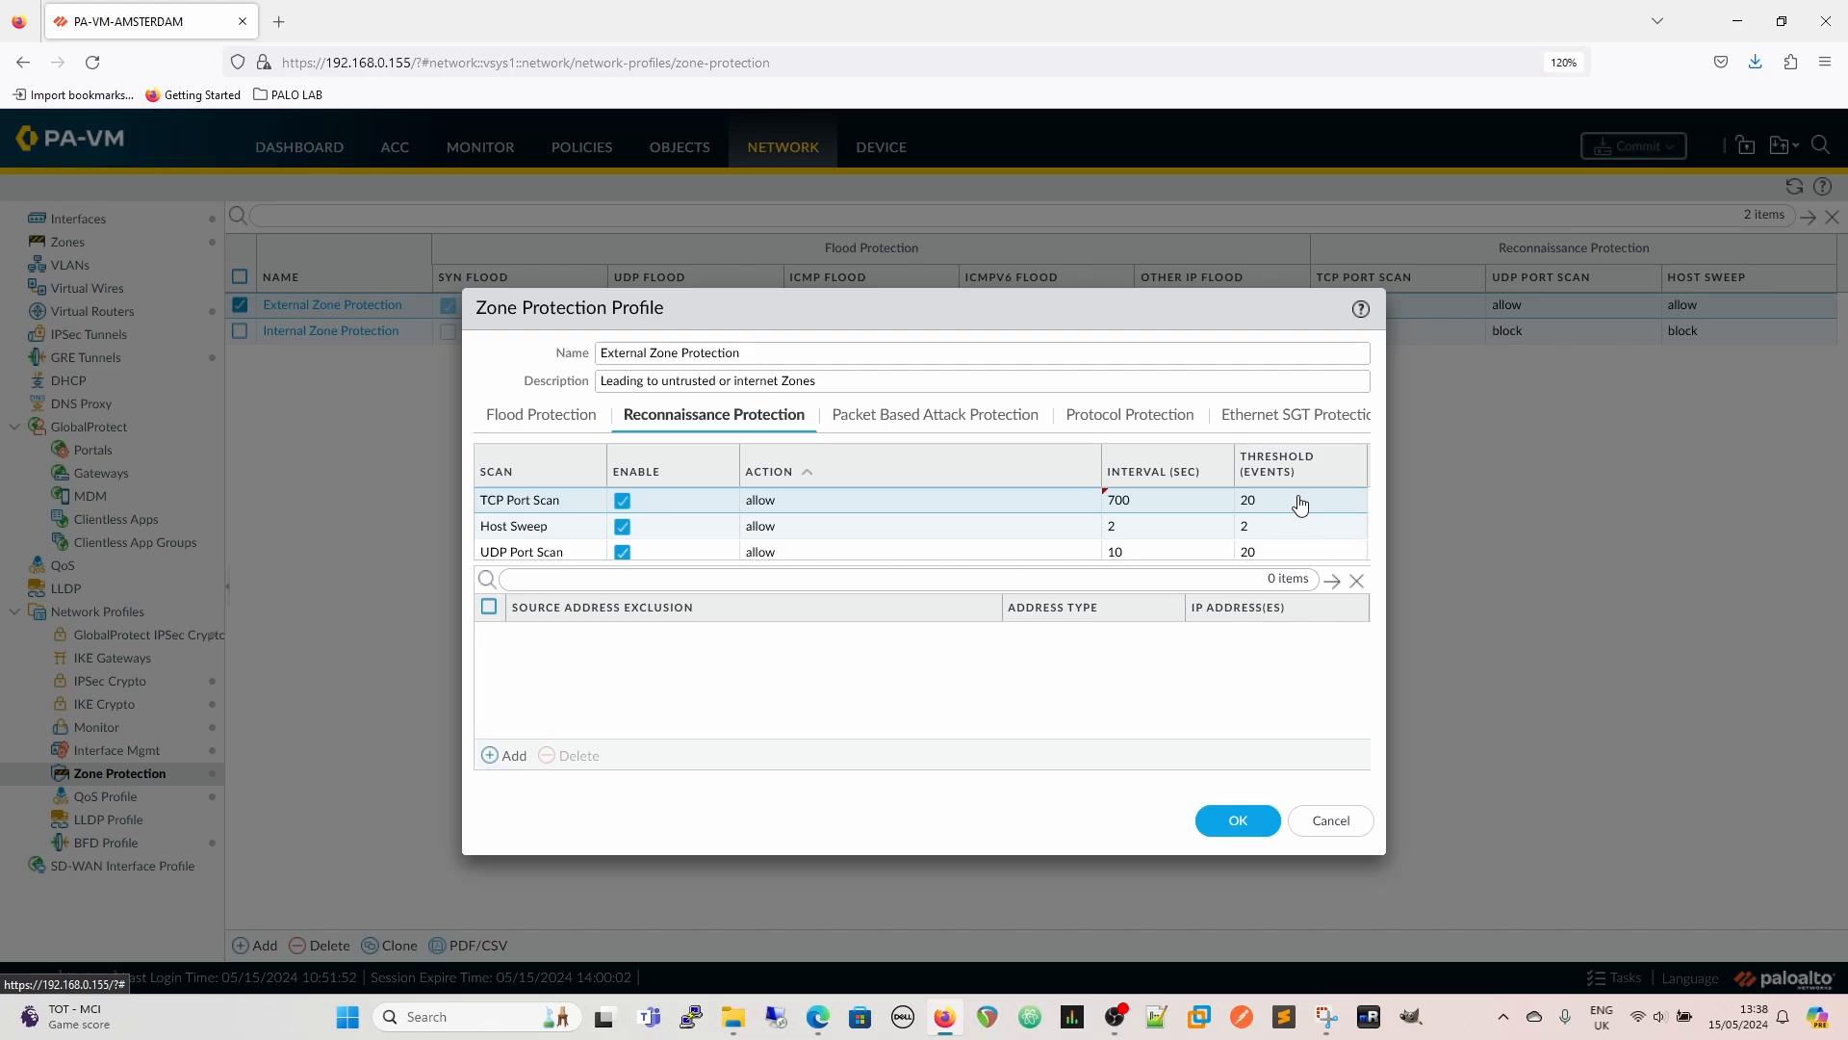
pyautogui.click(1300, 505)
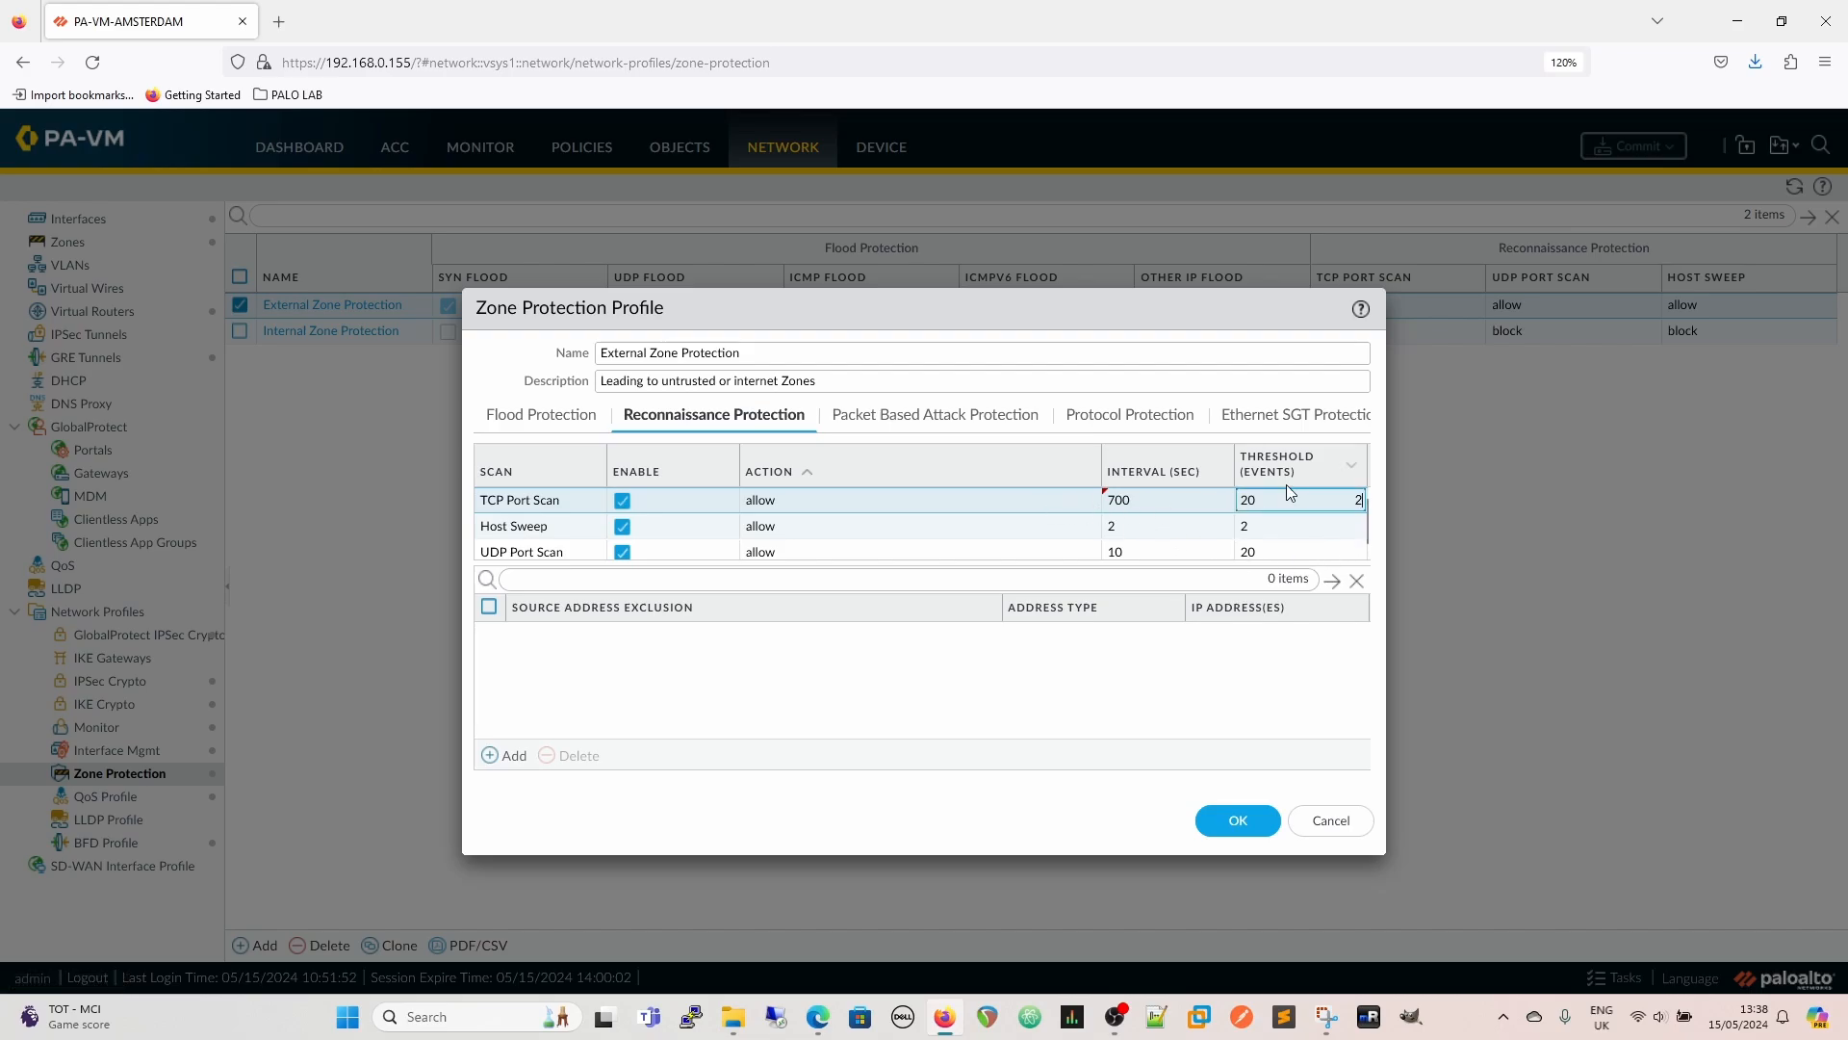
pyautogui.click(1296, 520)
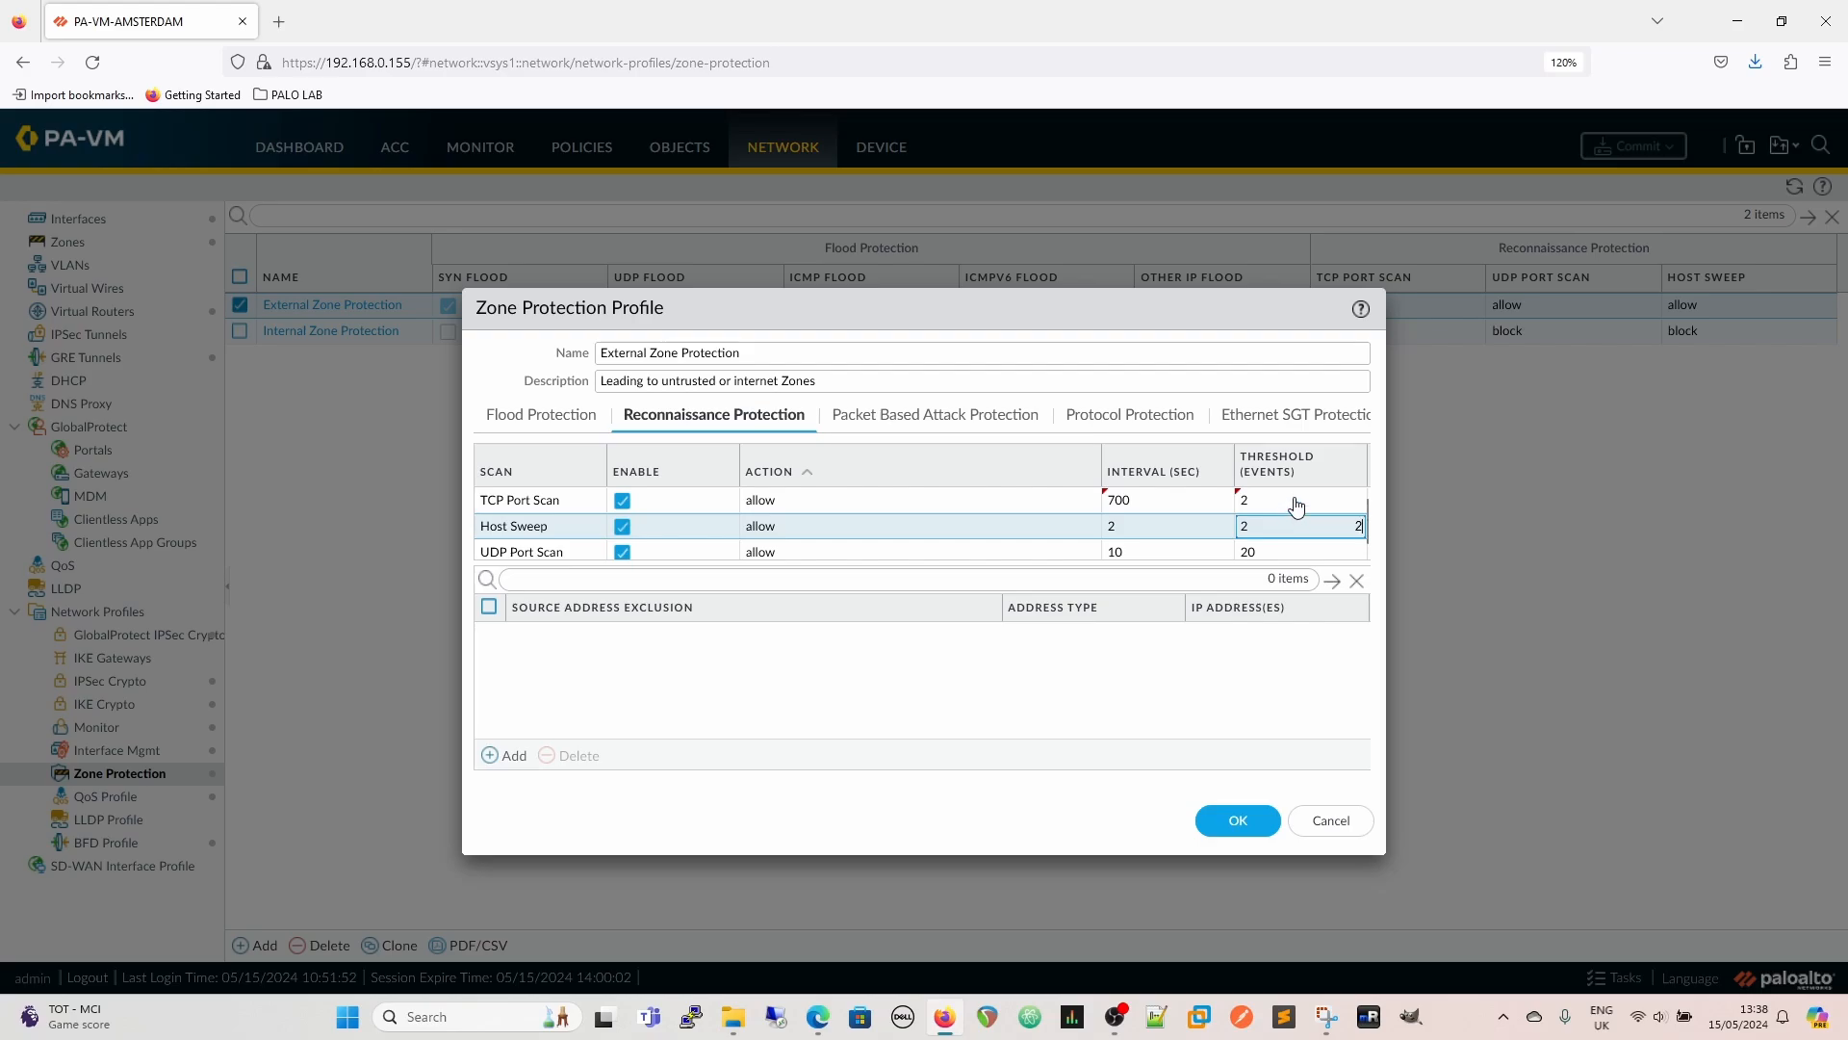
pyautogui.click(1294, 499)
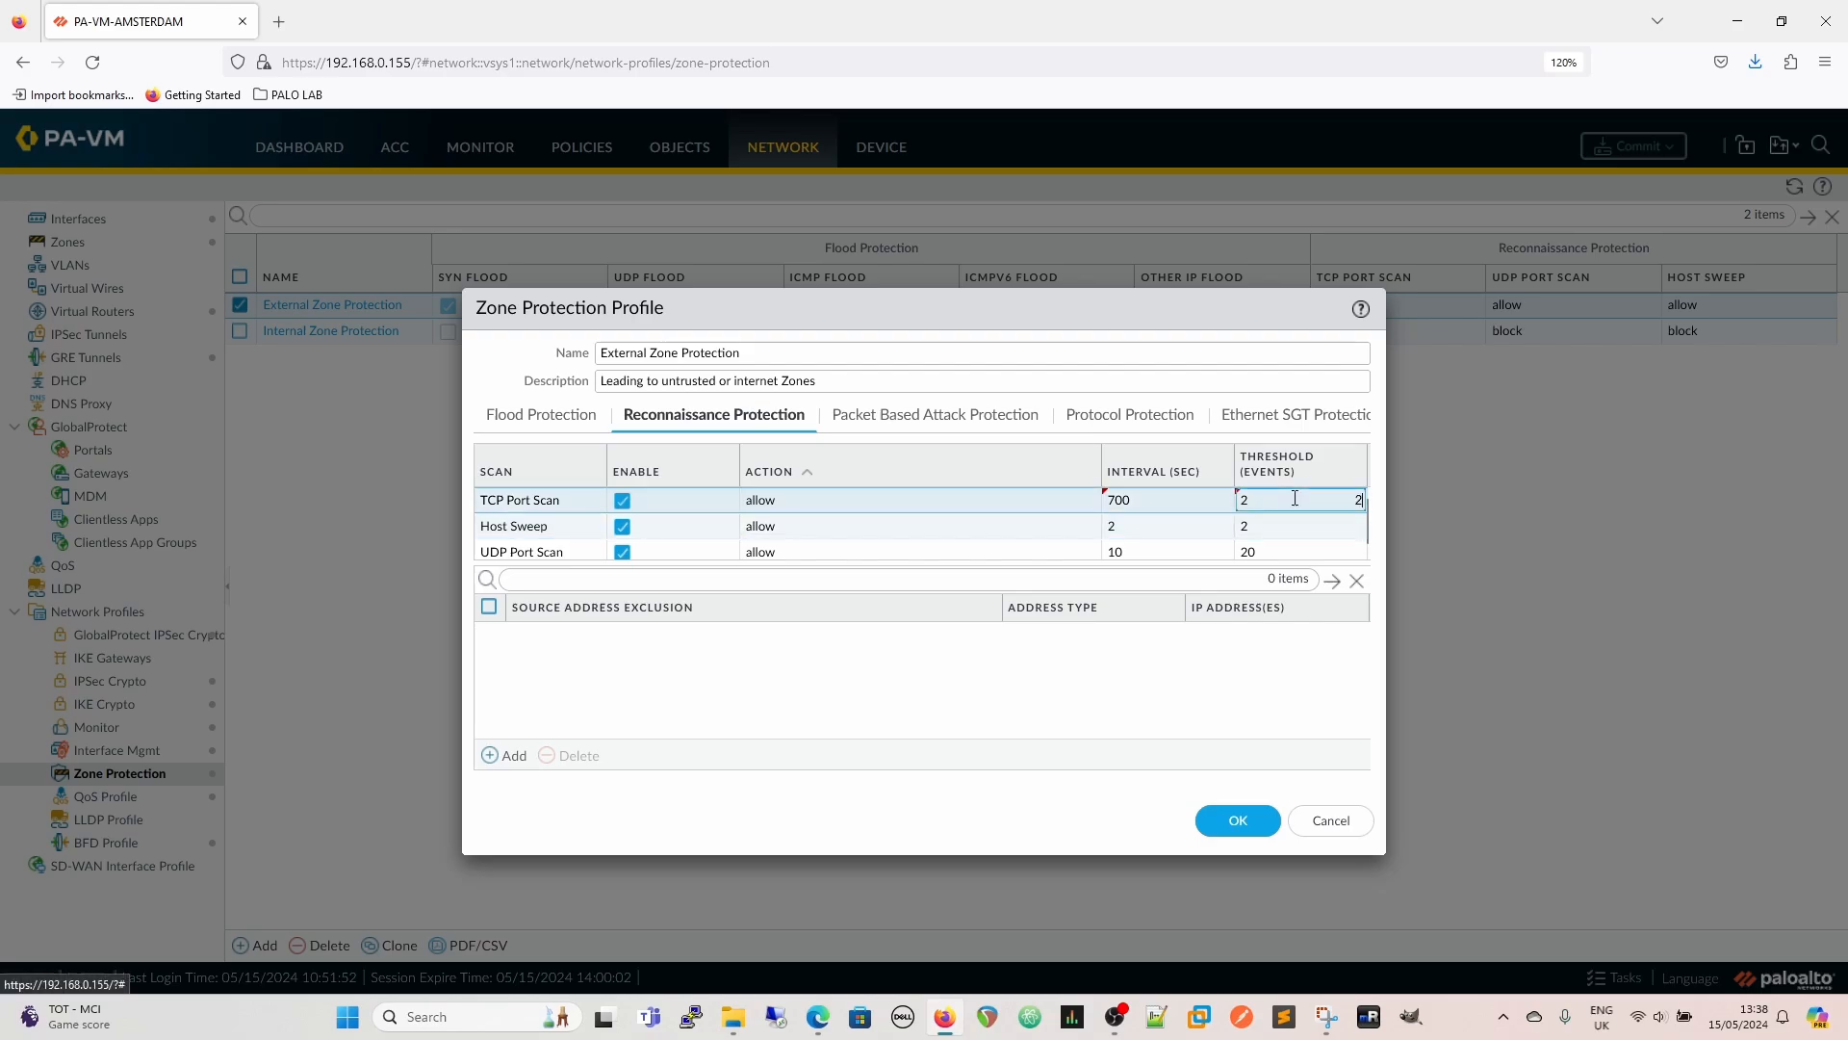
# Set the TCP Port Scan action to Block IP, trying source-and-destination tracking before choosing source
pyautogui.click(928, 498)
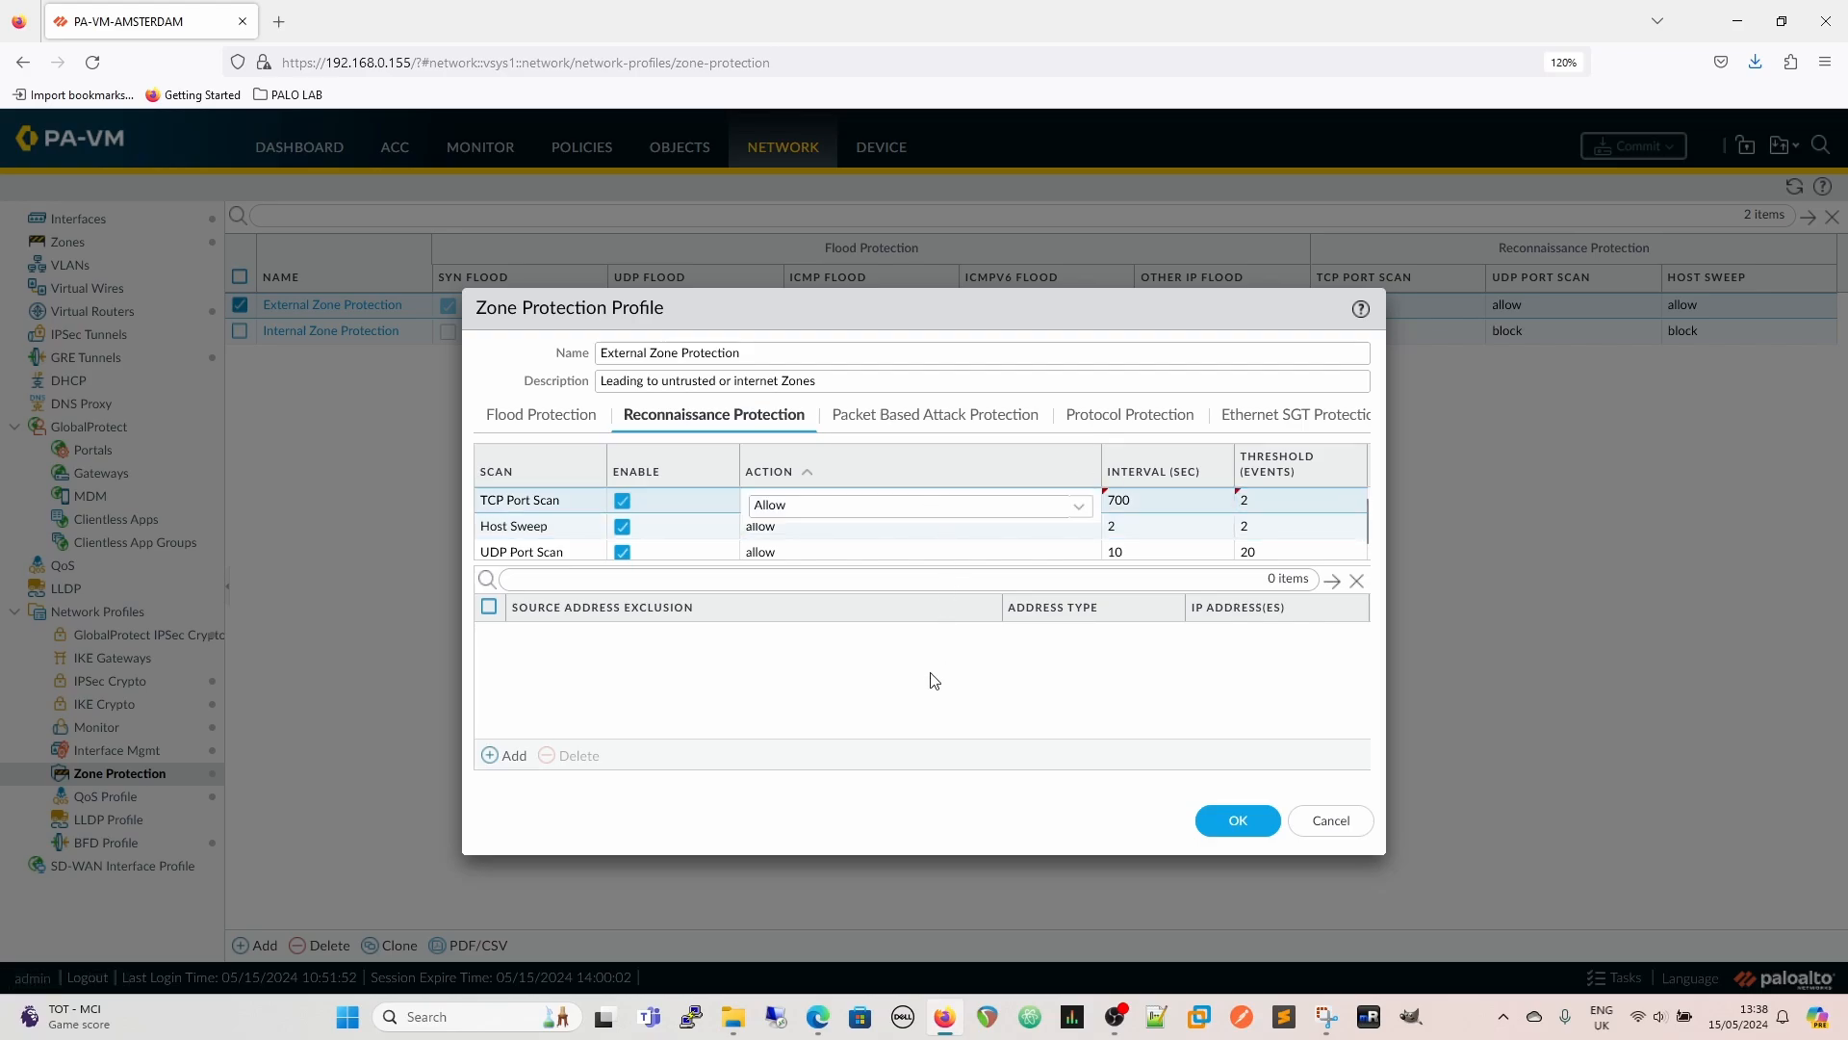
pyautogui.click(1048, 461)
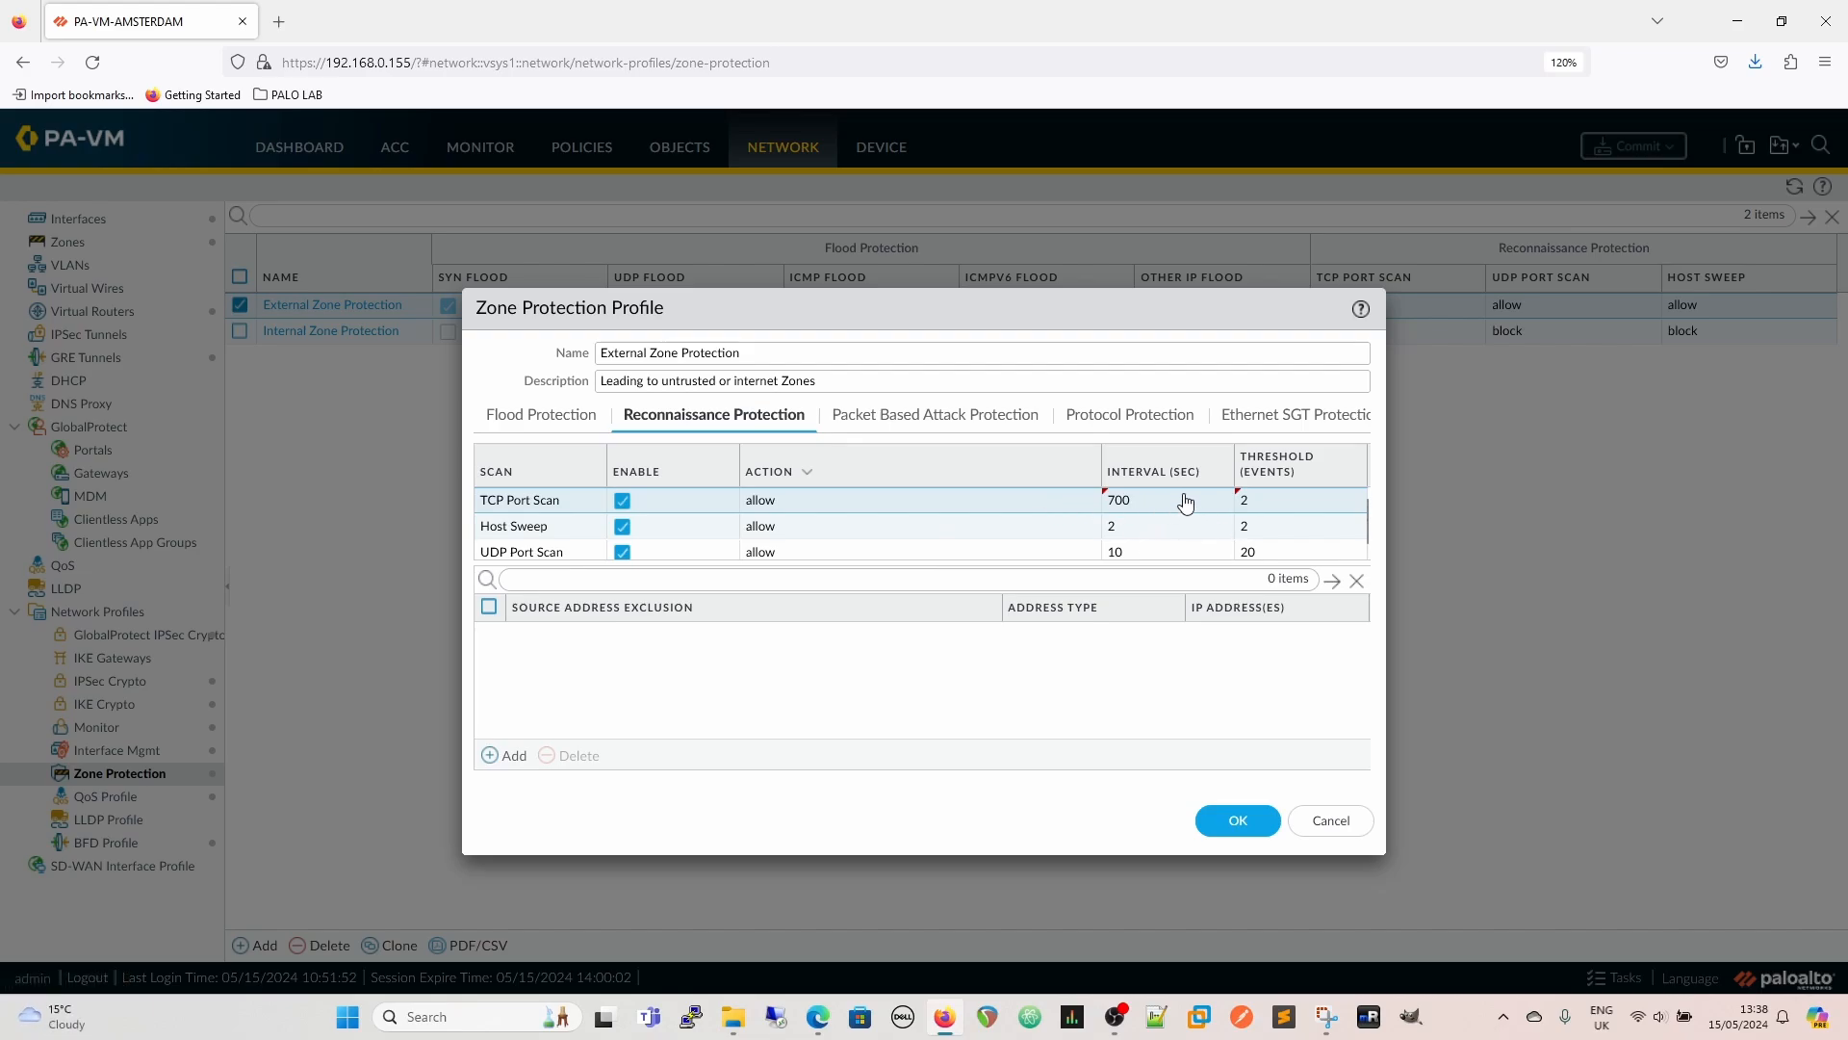
pyautogui.click(987, 500)
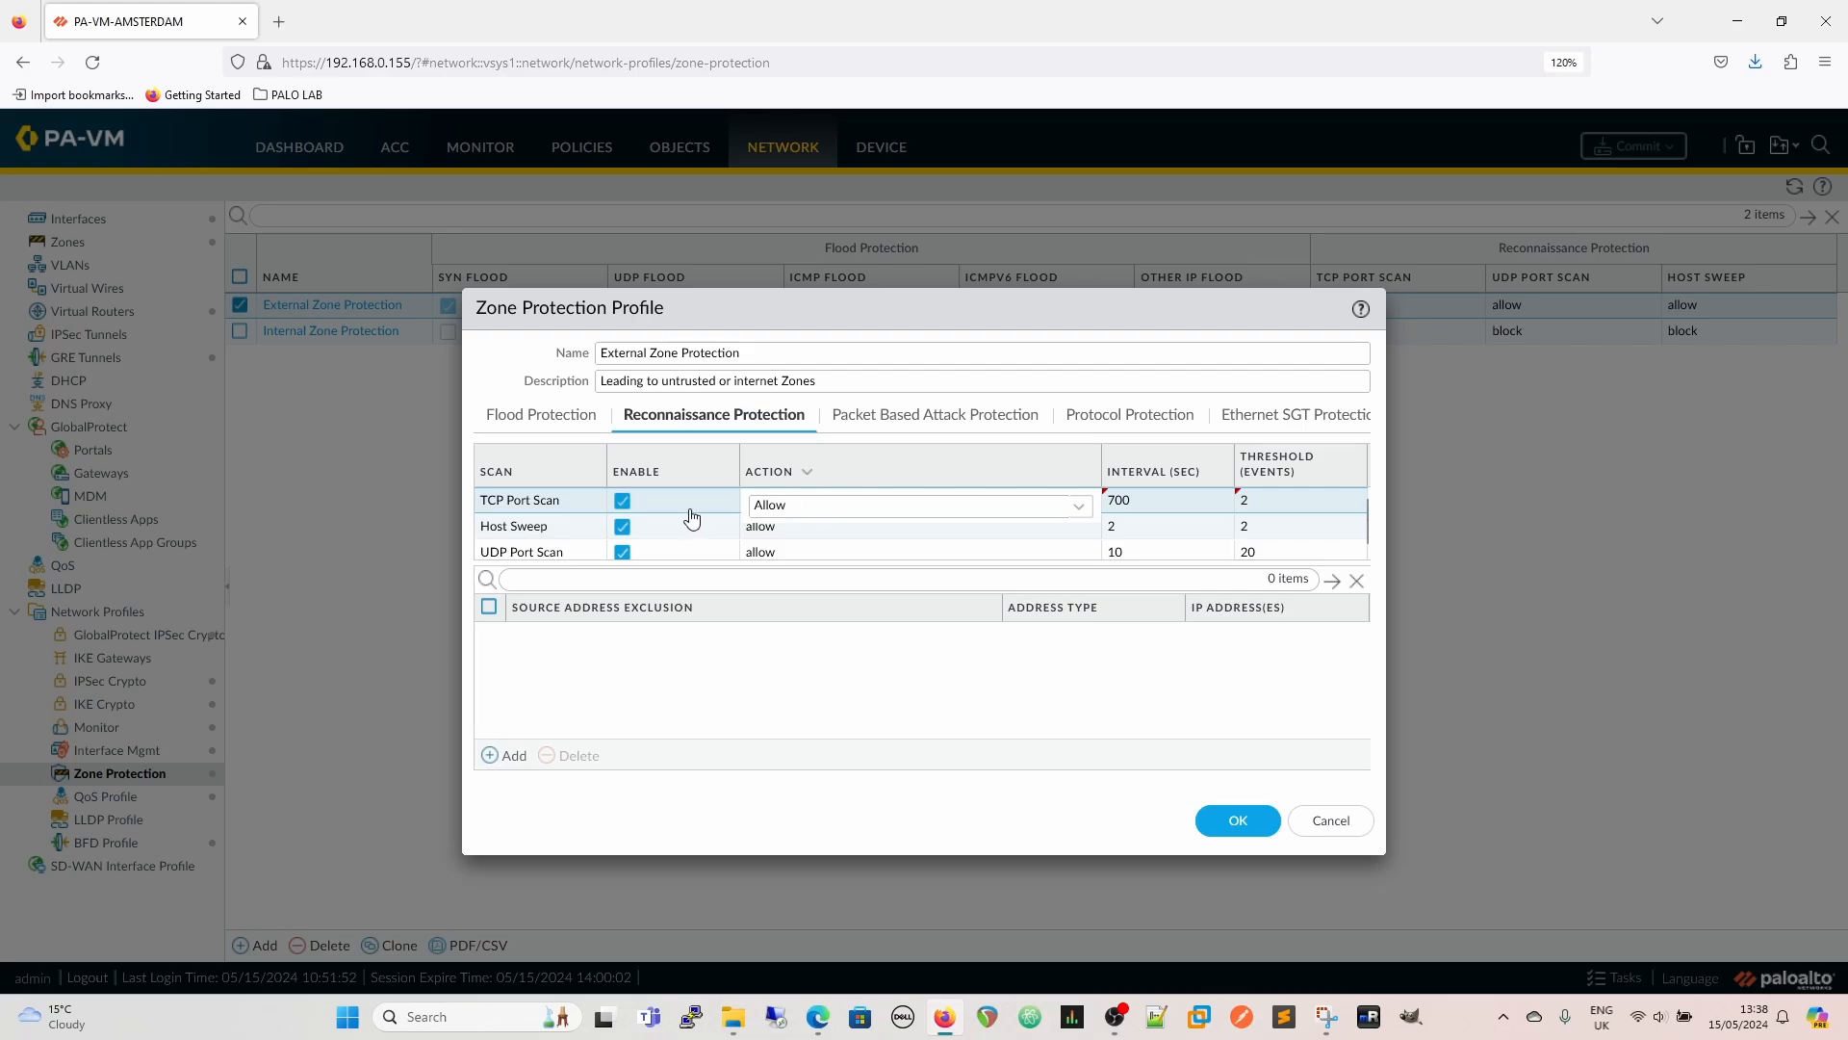
pyautogui.click(1078, 508)
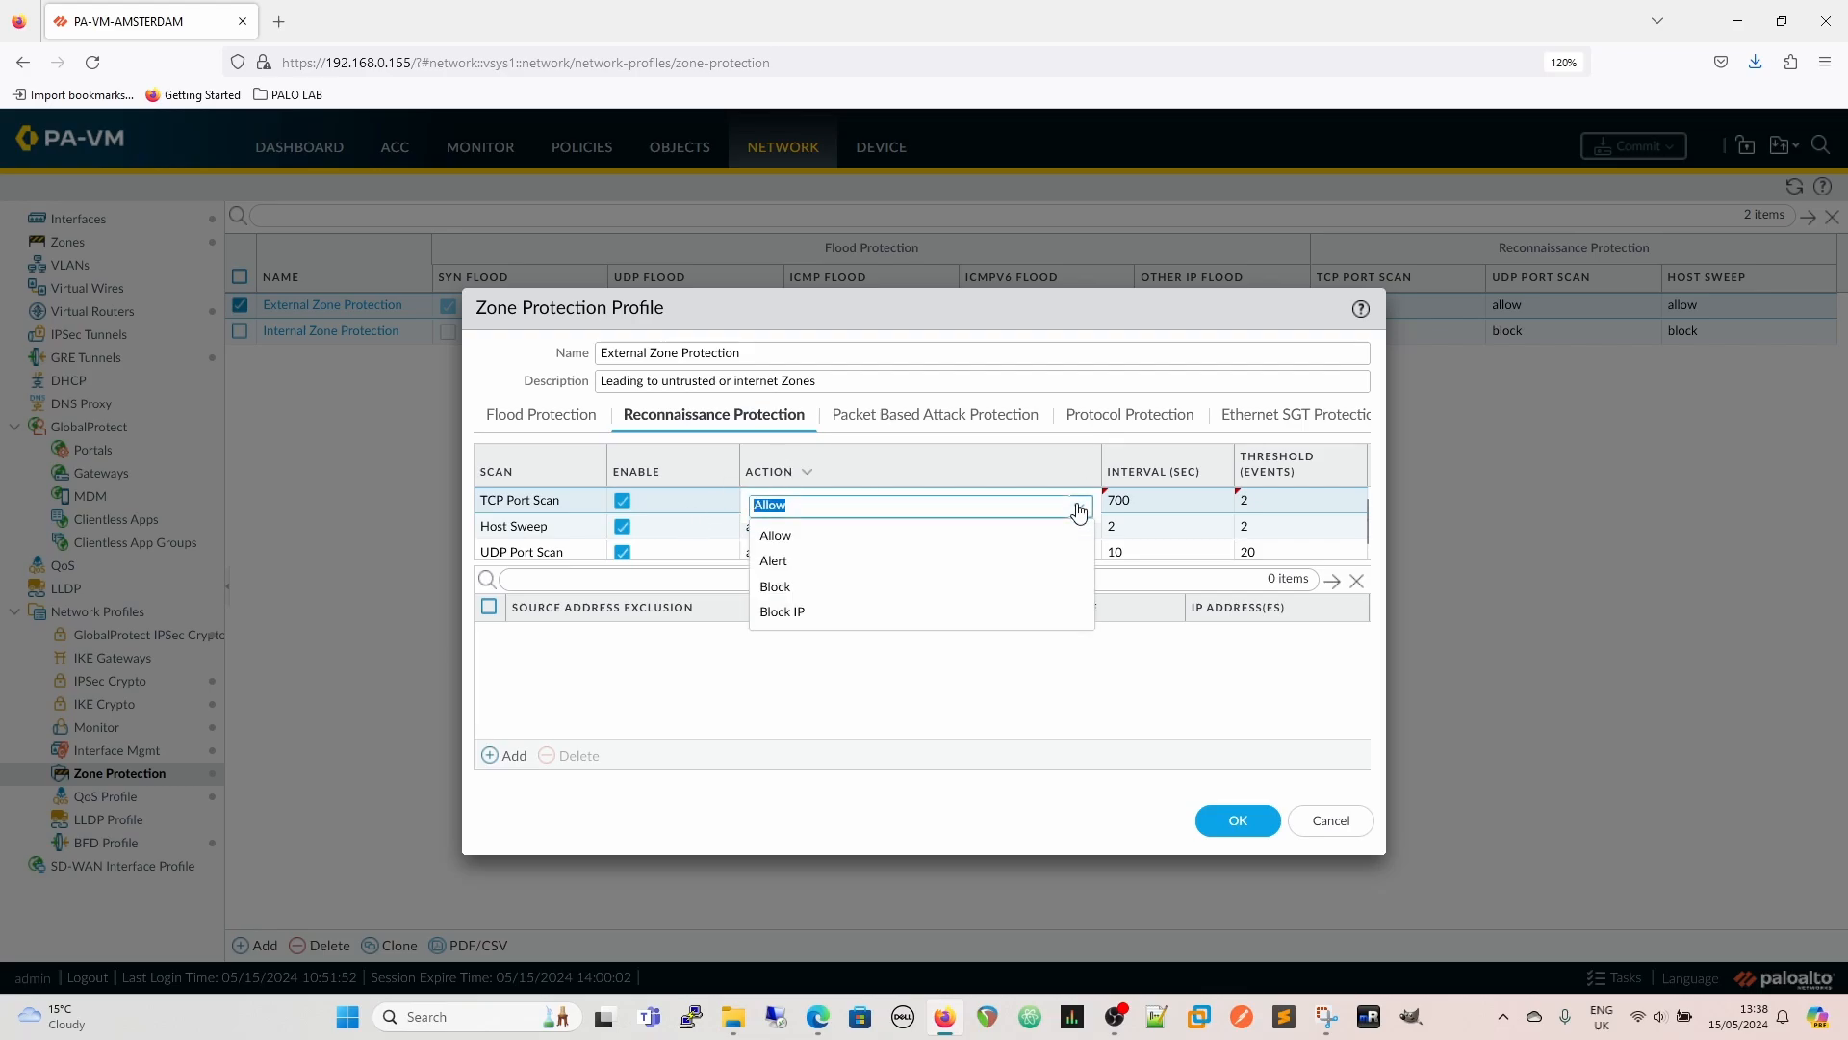
pyautogui.click(797, 612)
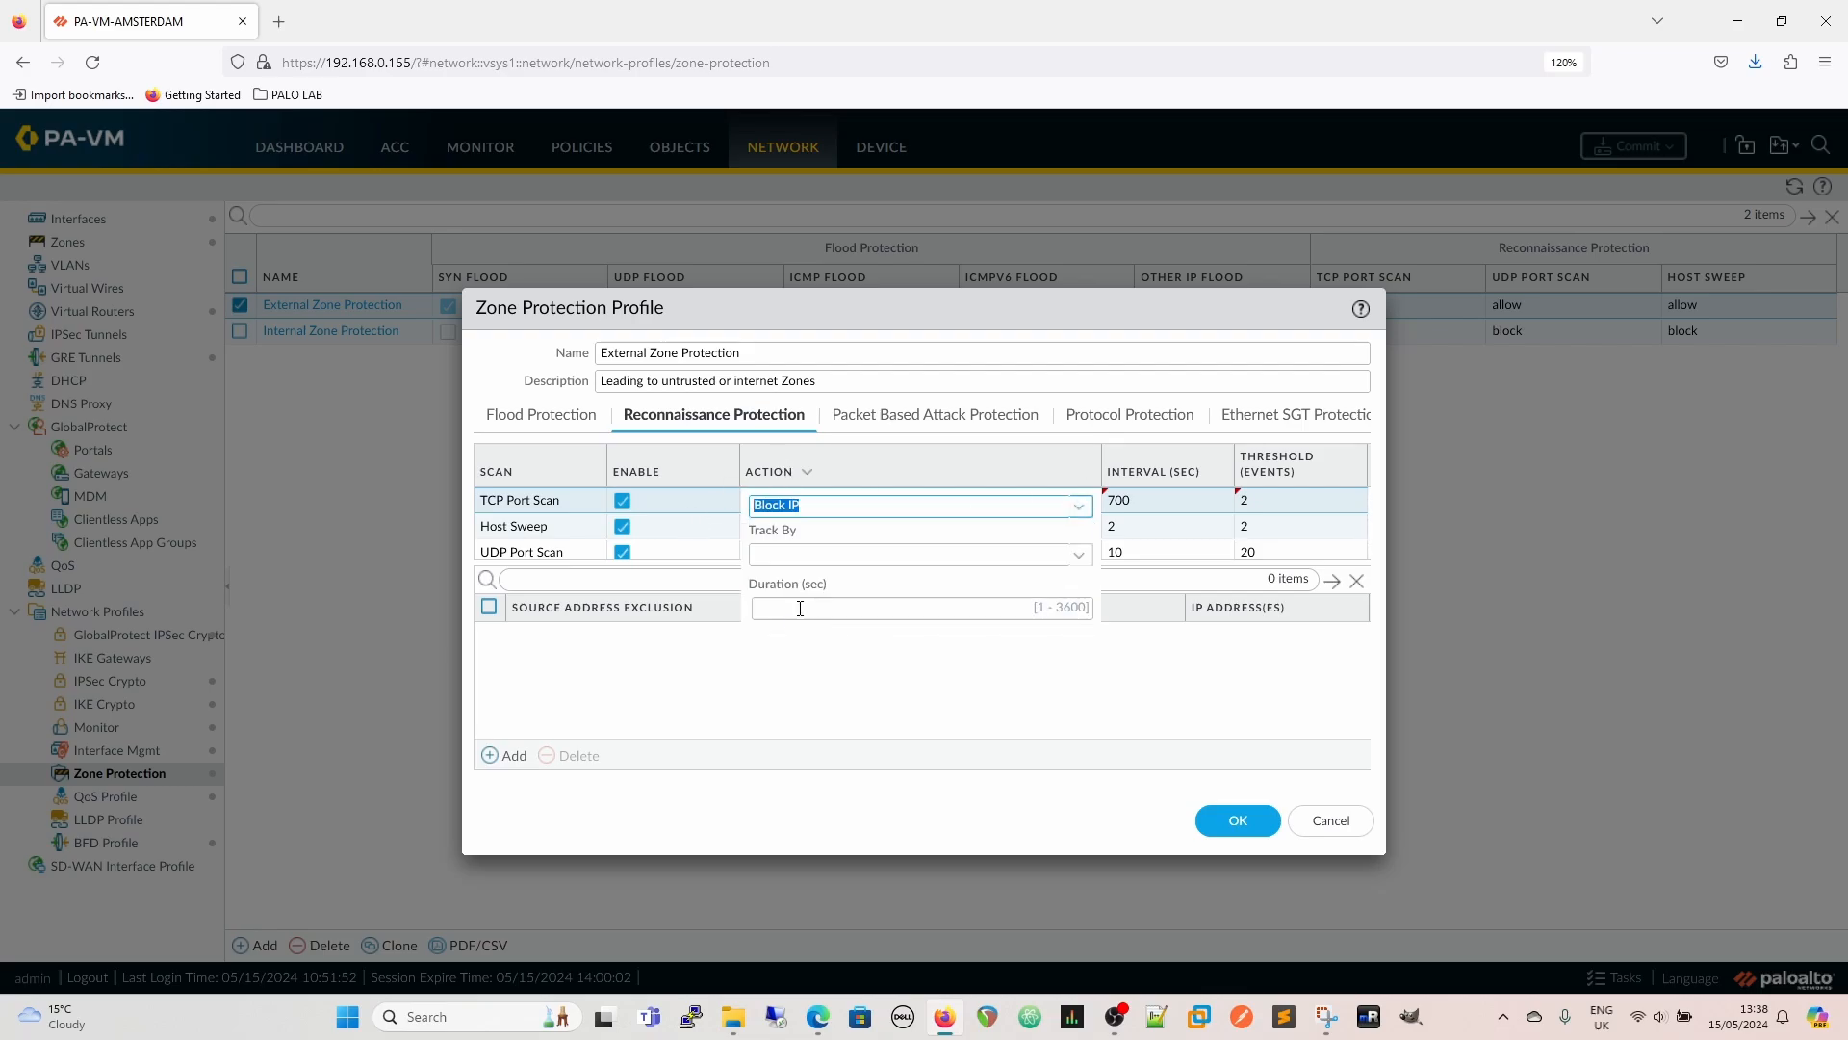
pyautogui.click(1079, 555)
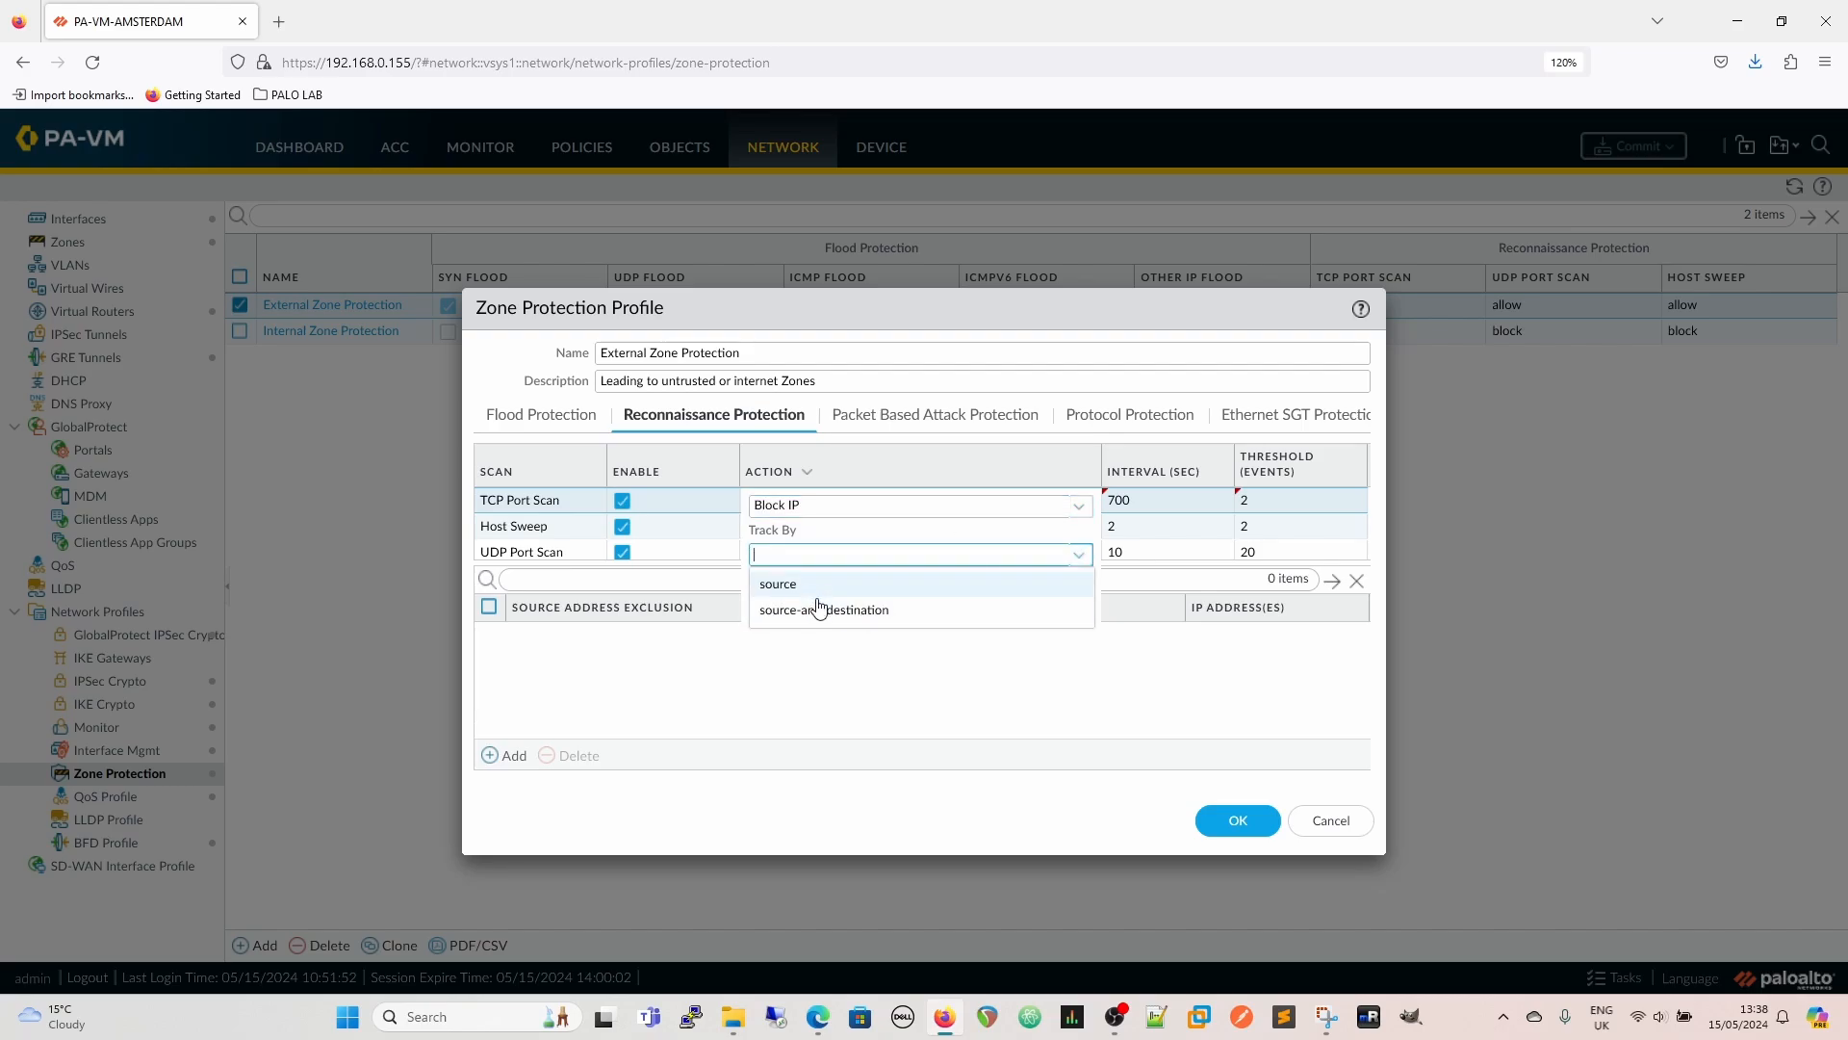
pyautogui.click(825, 610)
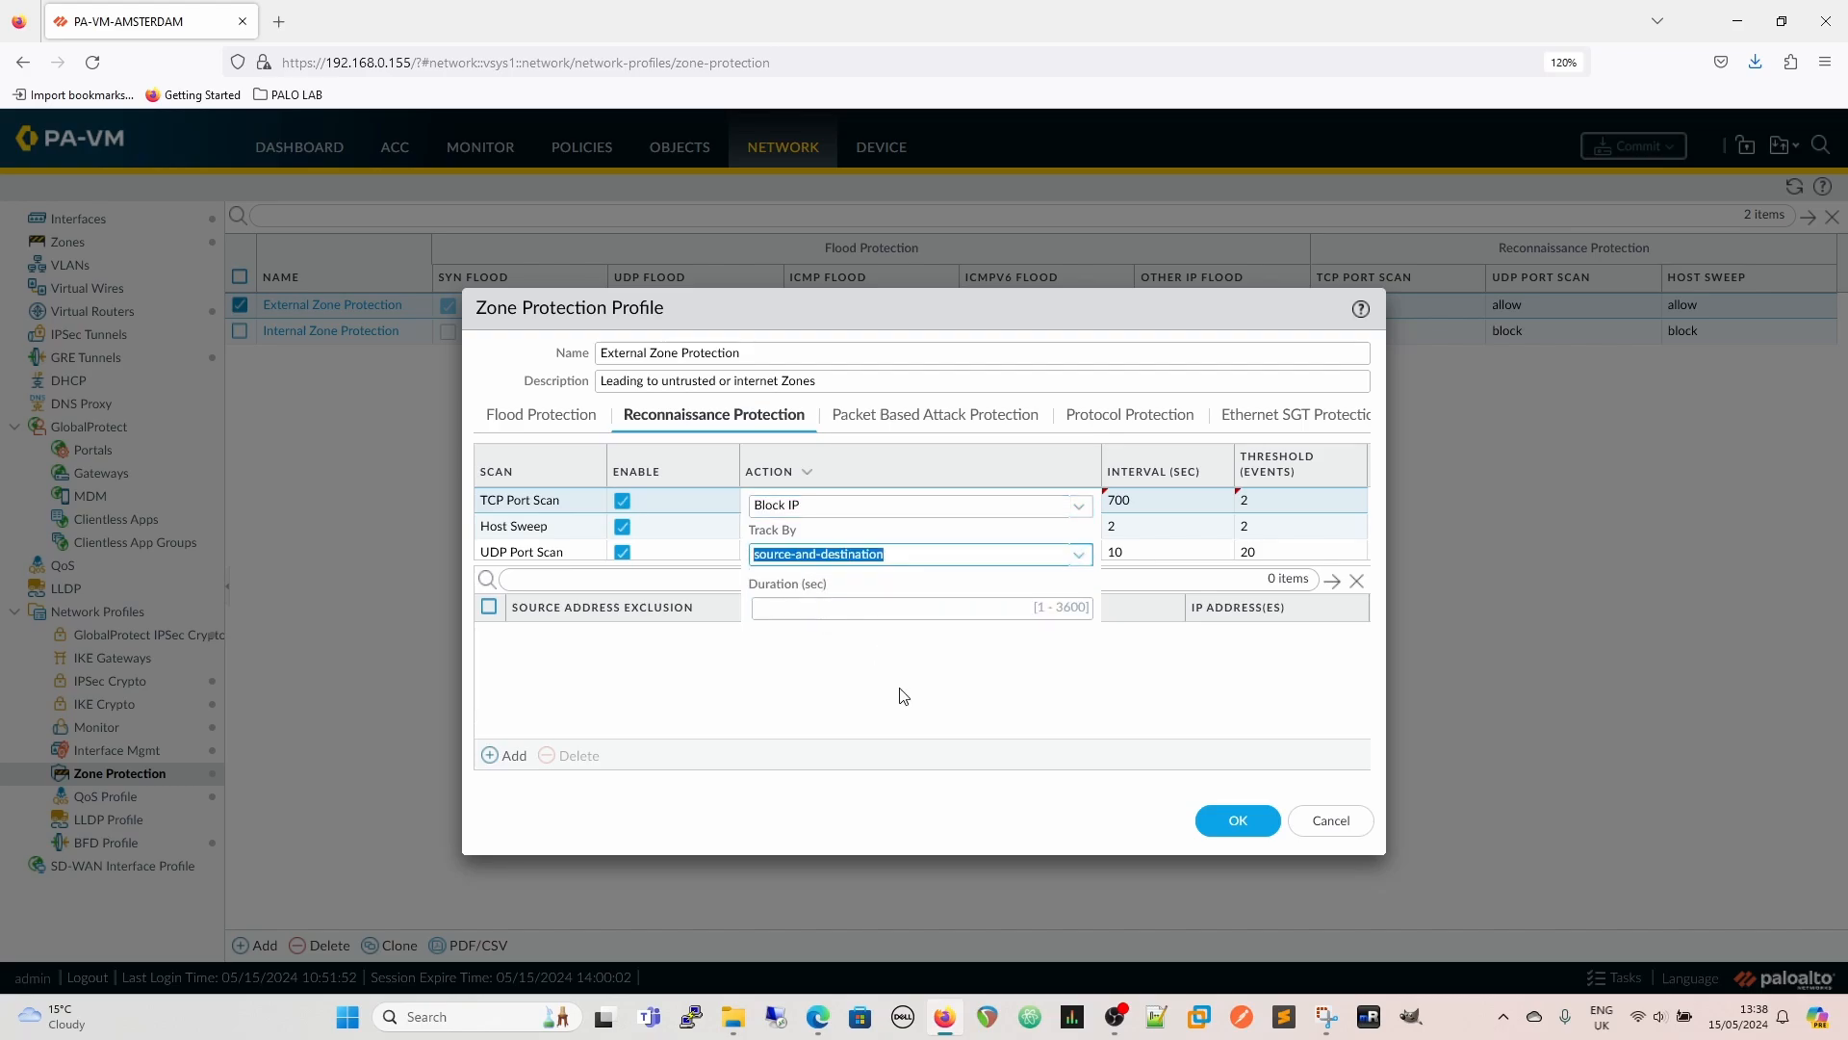
pyautogui.click(942, 606)
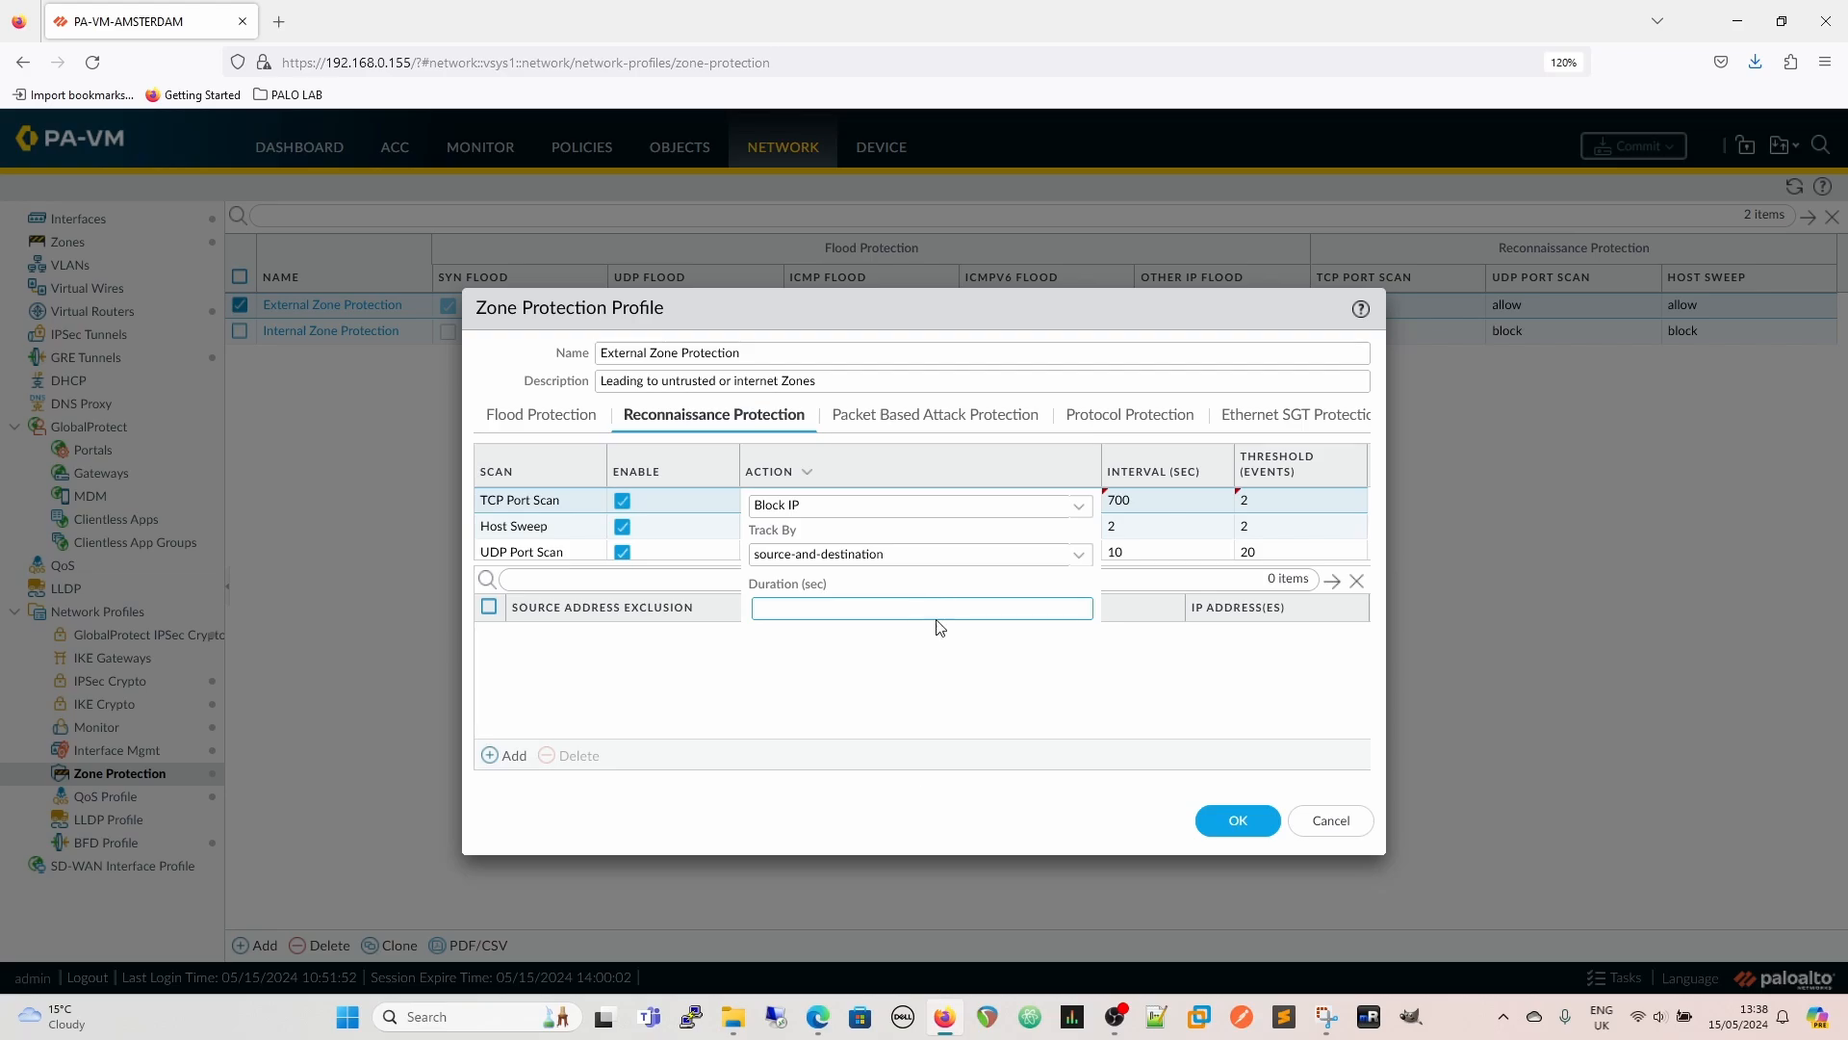
pyautogui.click(1078, 557)
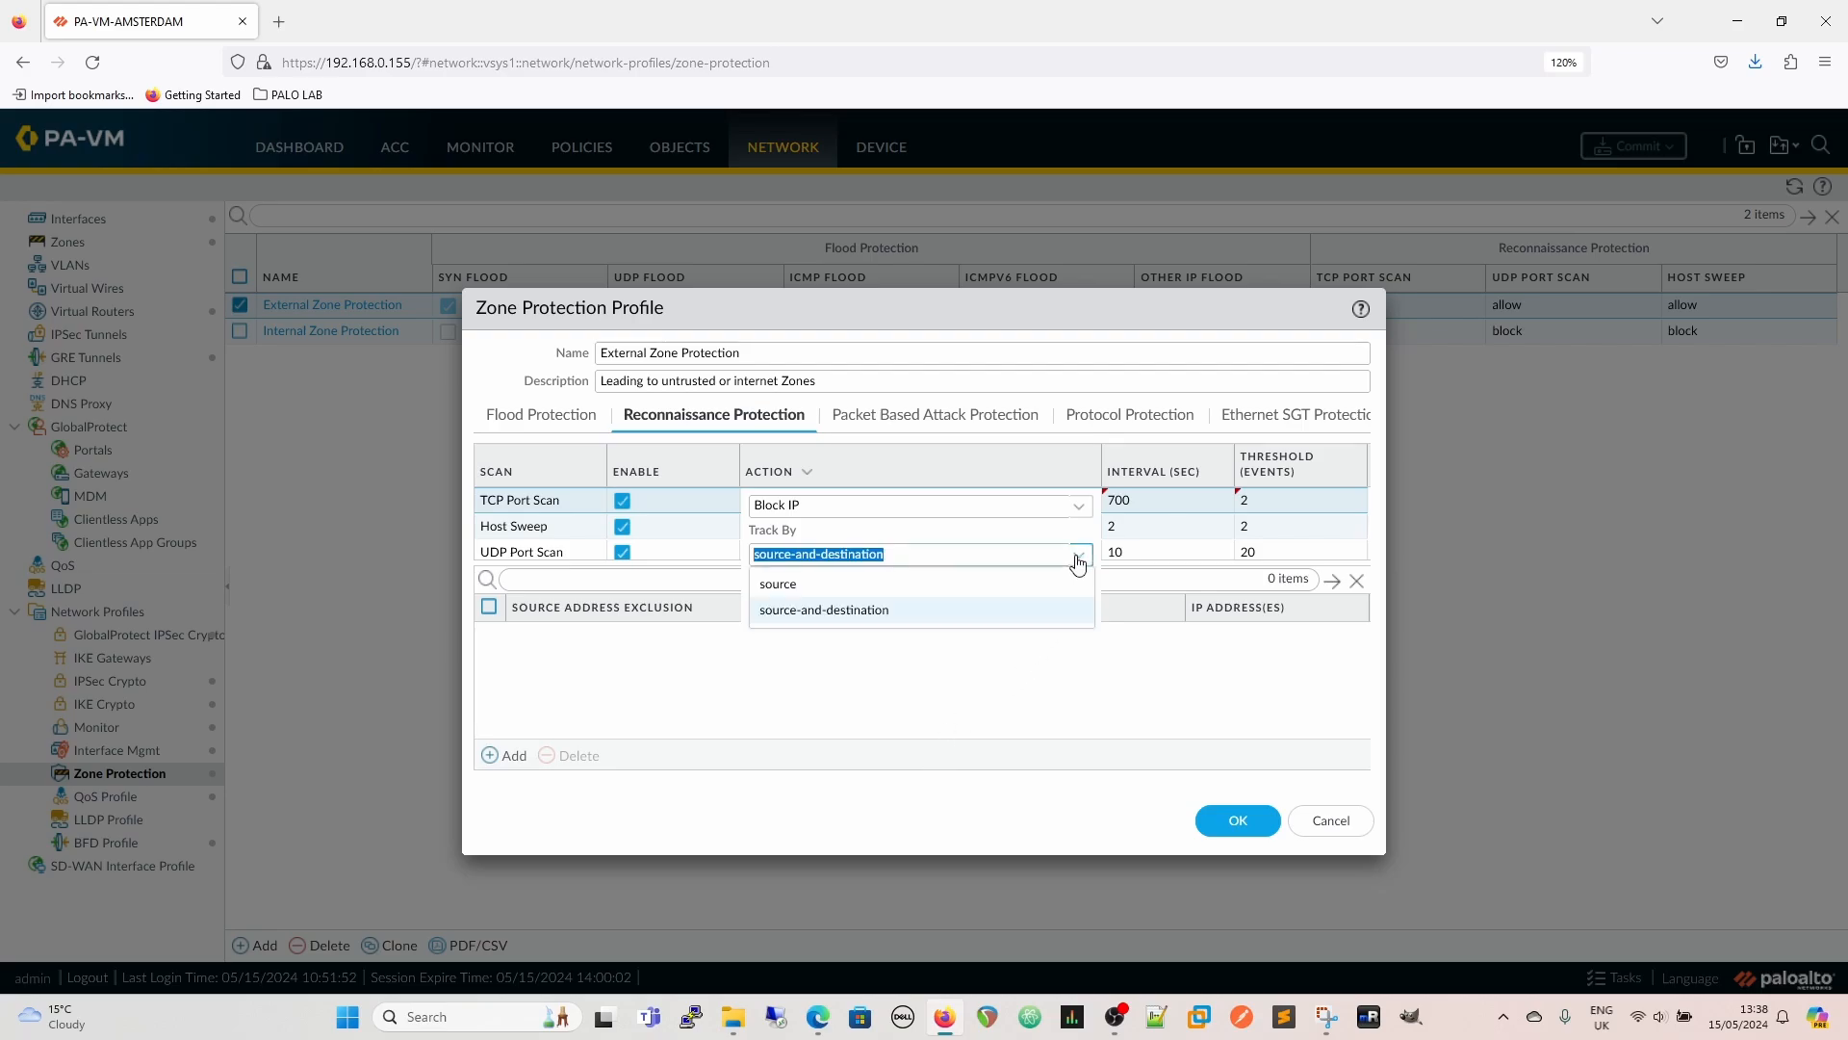
pyautogui.click(881, 581)
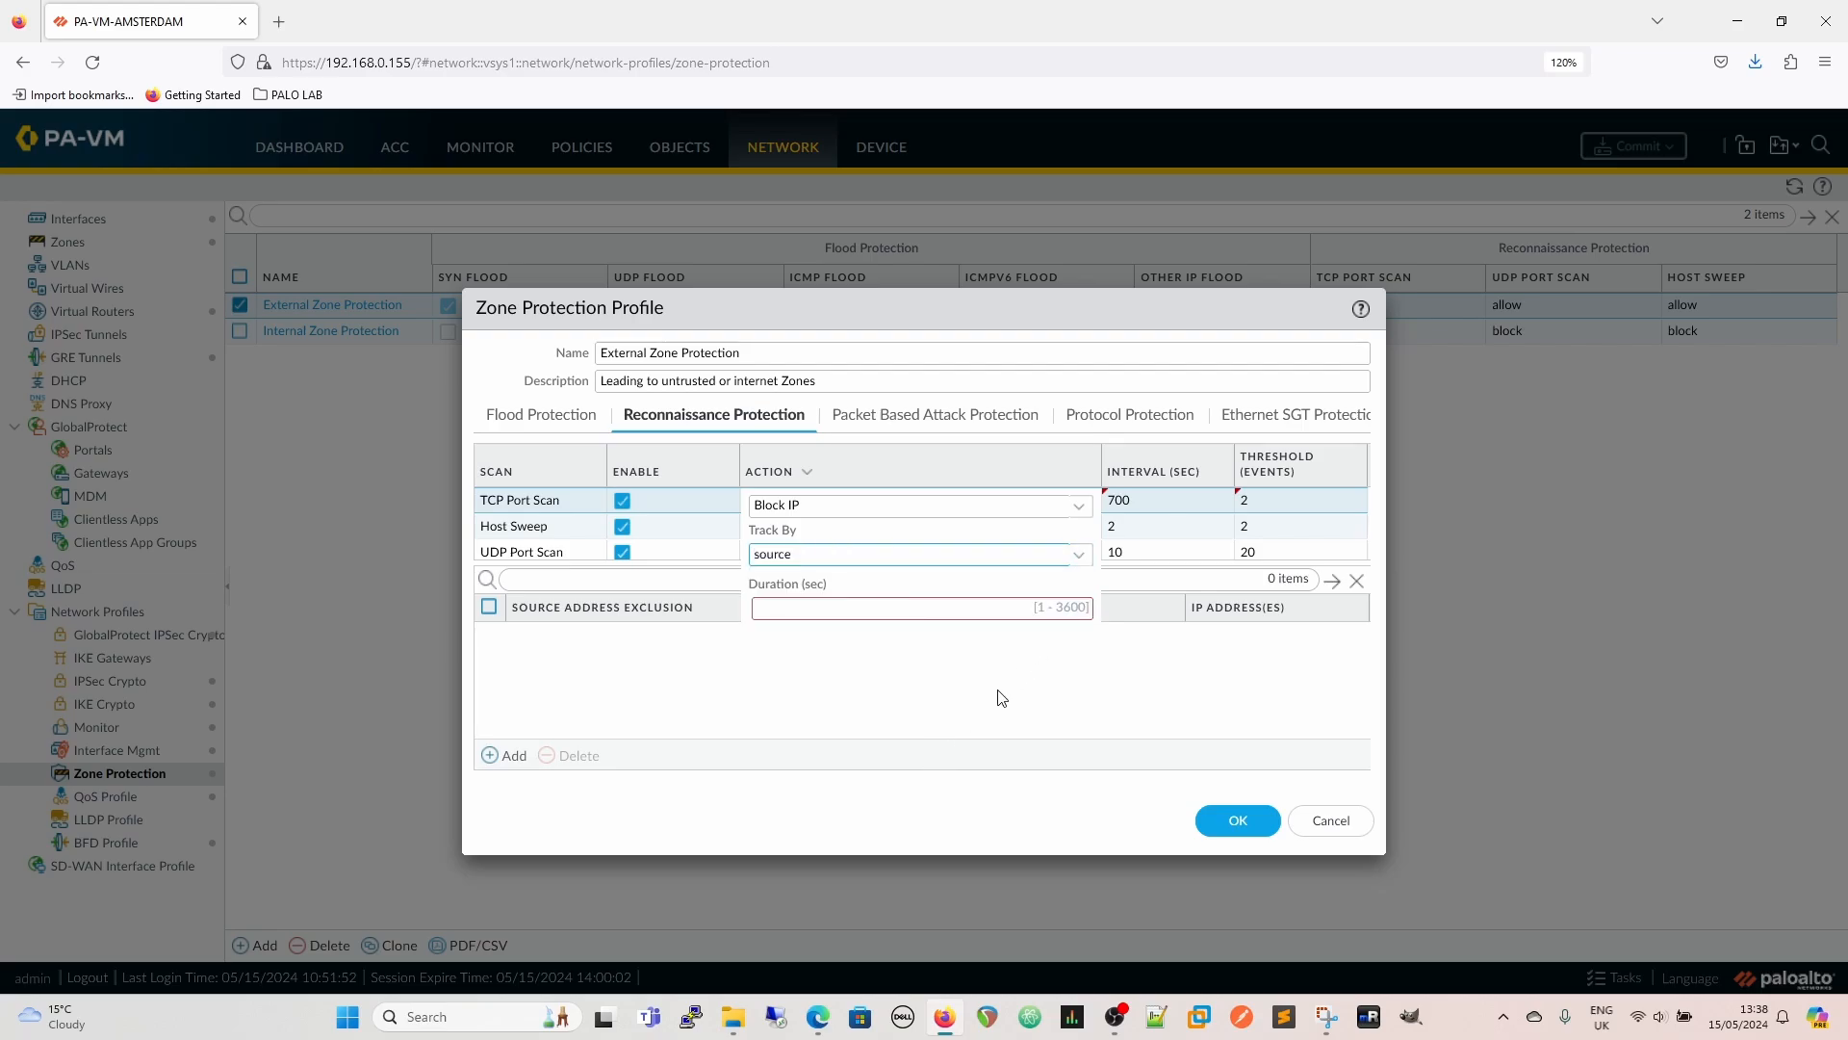
# Compare the other TCP Port Scan actions, including Block, and set the action to Alert
pyautogui.click(1071, 507)
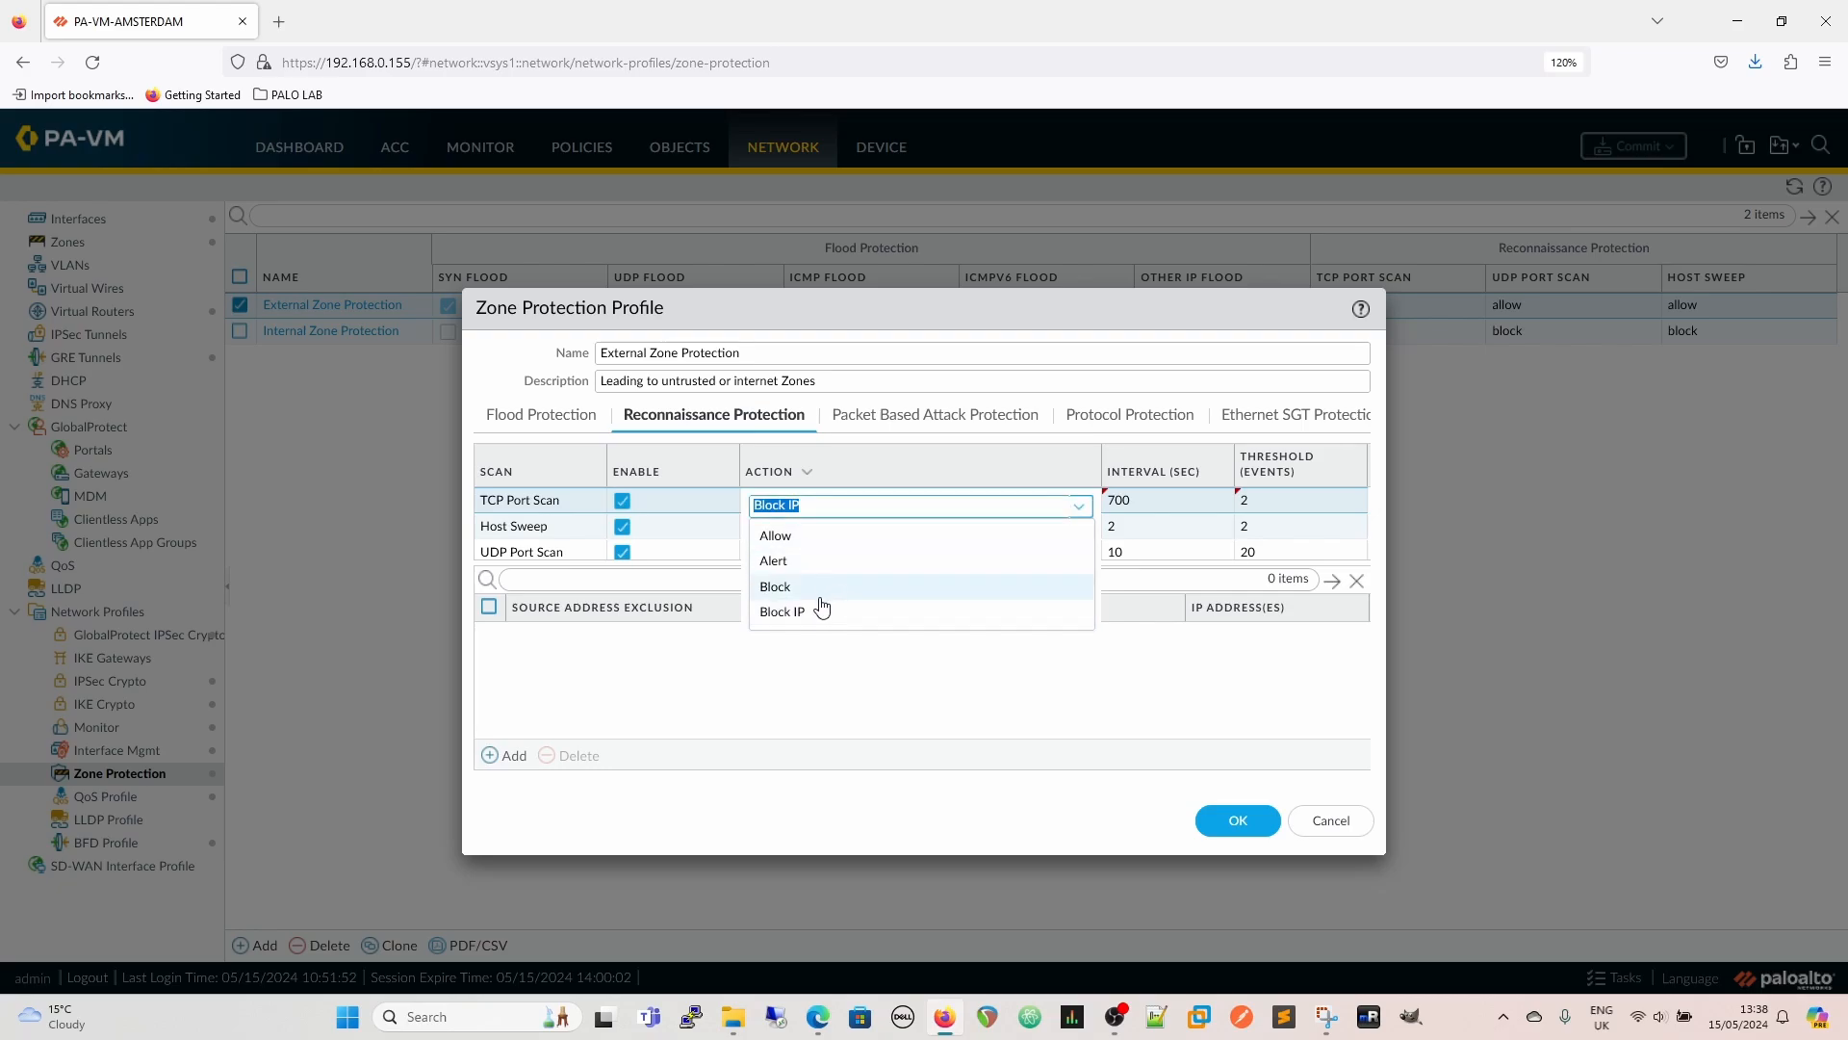
pyautogui.click(770, 560)
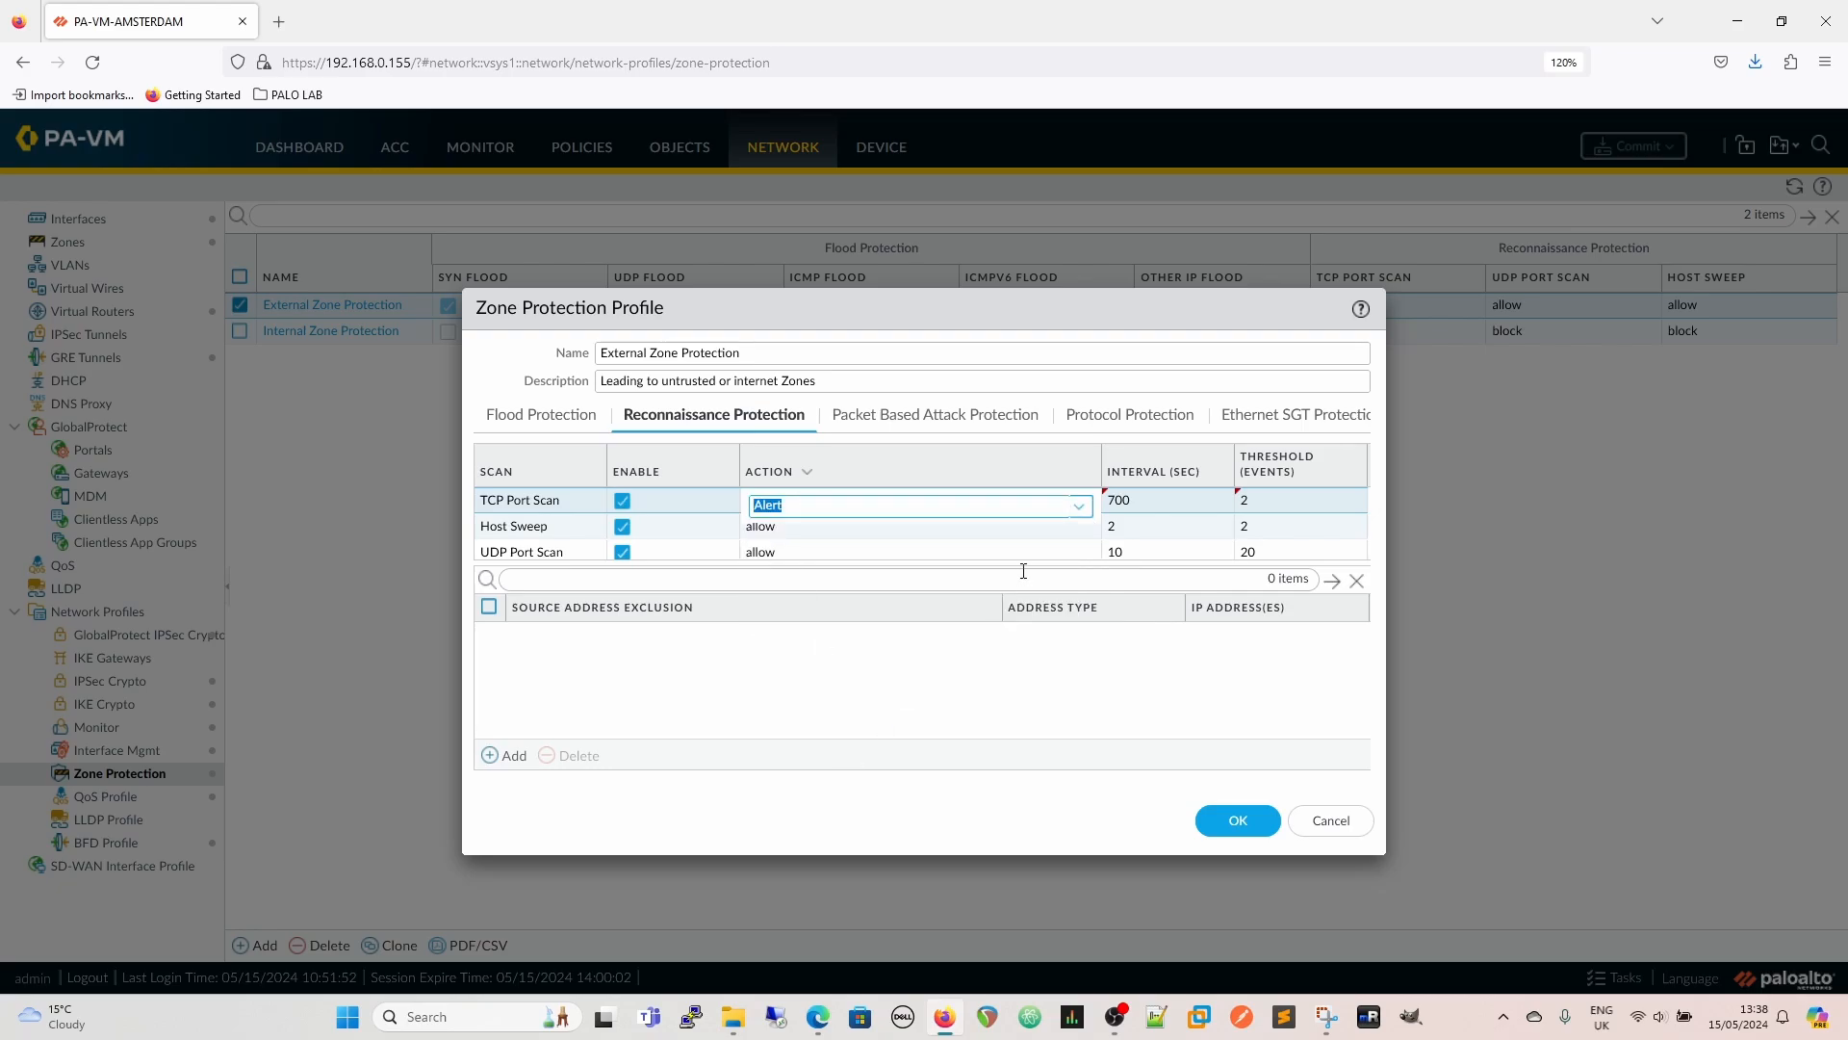
pyautogui.click(1089, 511)
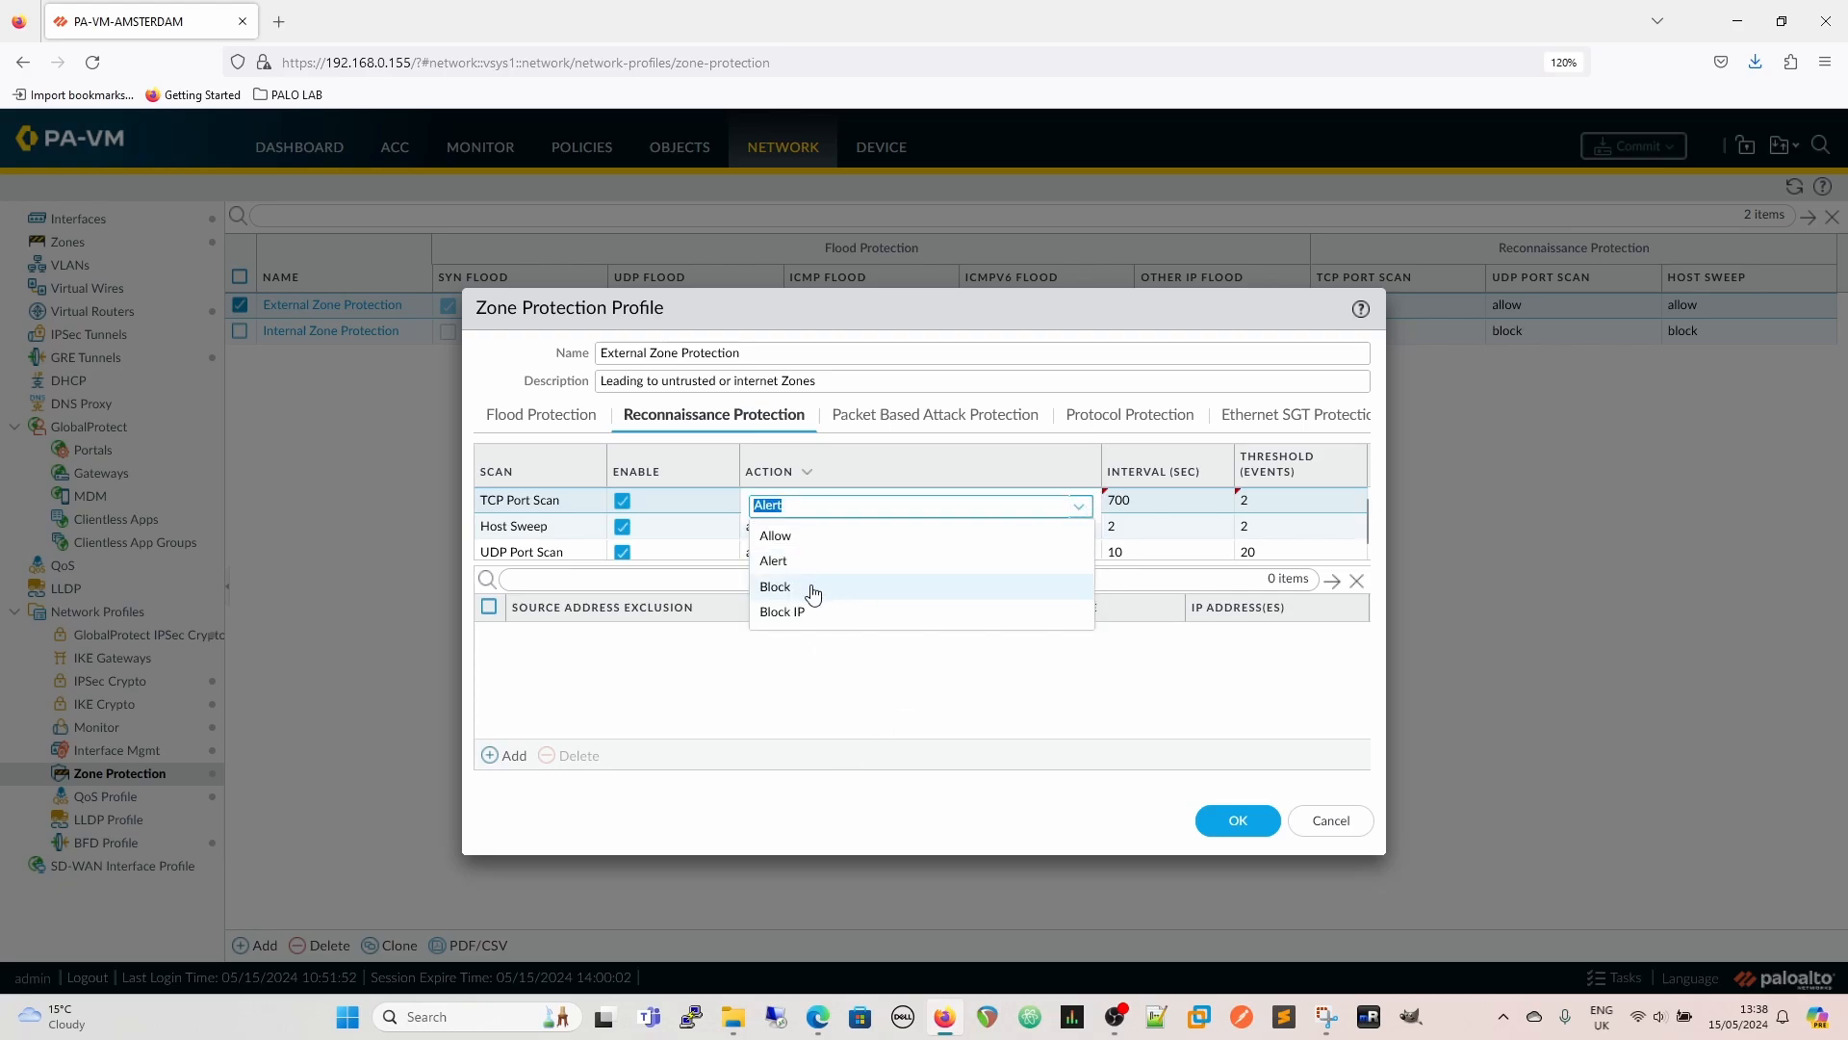
pyautogui.click(775, 586)
pyautogui.click(1086, 508)
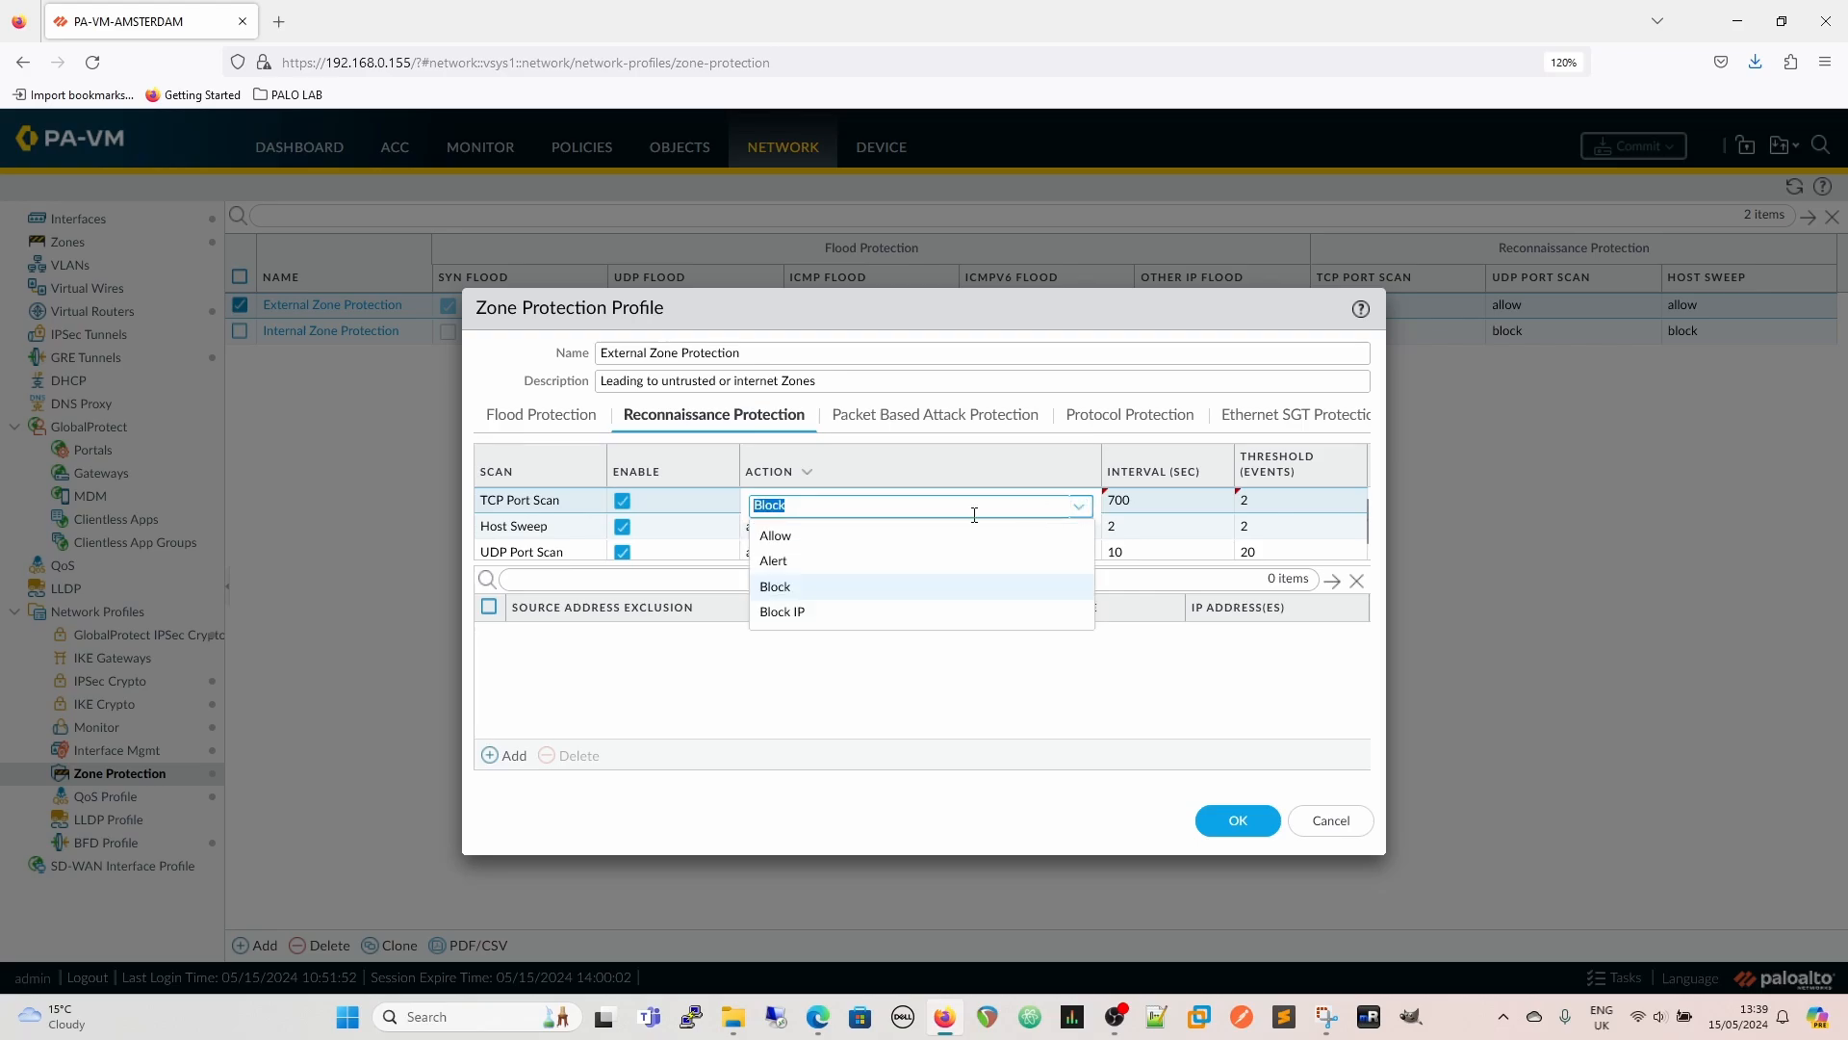
pyautogui.click(788, 561)
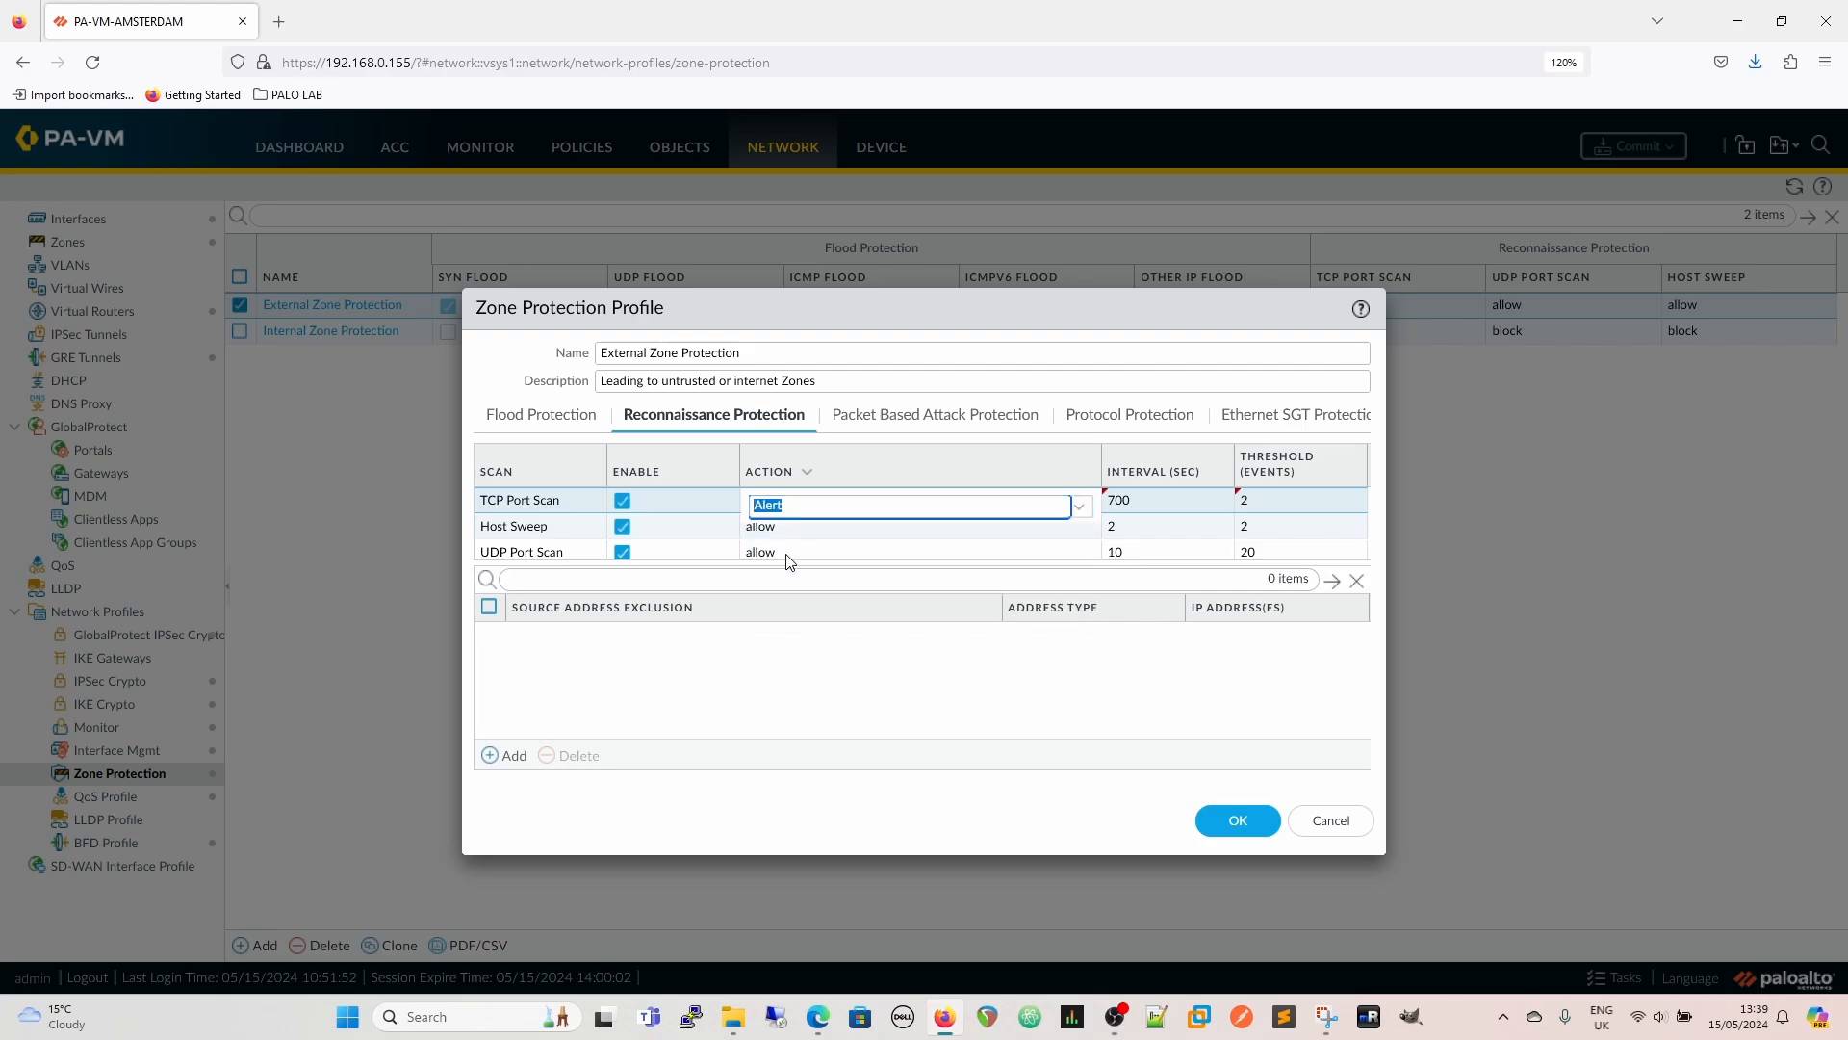
# Set the TCP Port Scan interval to 20 seconds in the External Zone Protection profile's reconnaissance protection
pyautogui.click(1153, 502)
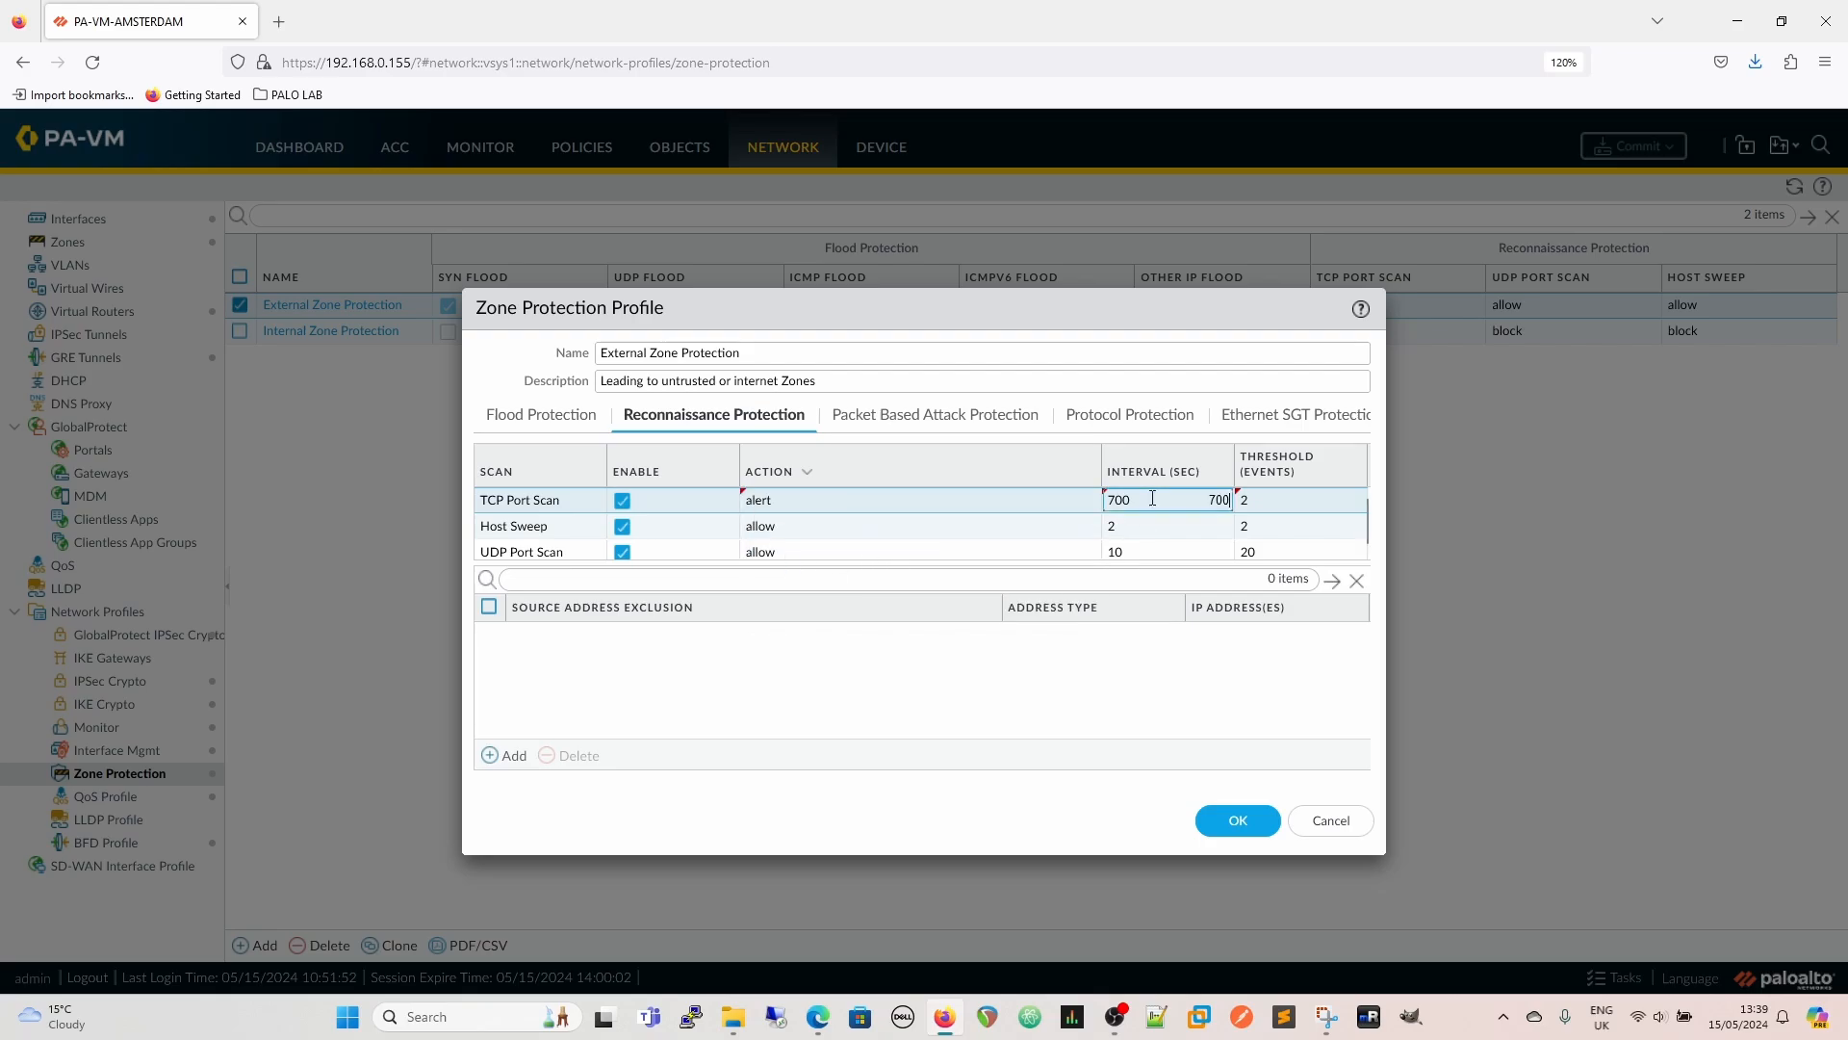
pyautogui.click(920, 472)
pyautogui.click(1172, 499)
pyautogui.write('20')
pyautogui.click(1293, 501)
# Add an IPv4 source address exclusion named Scanner for 8.8.8.8, and close the zone protection profile without saving
pyautogui.click(511, 759)
pyautogui.write('Scanner')
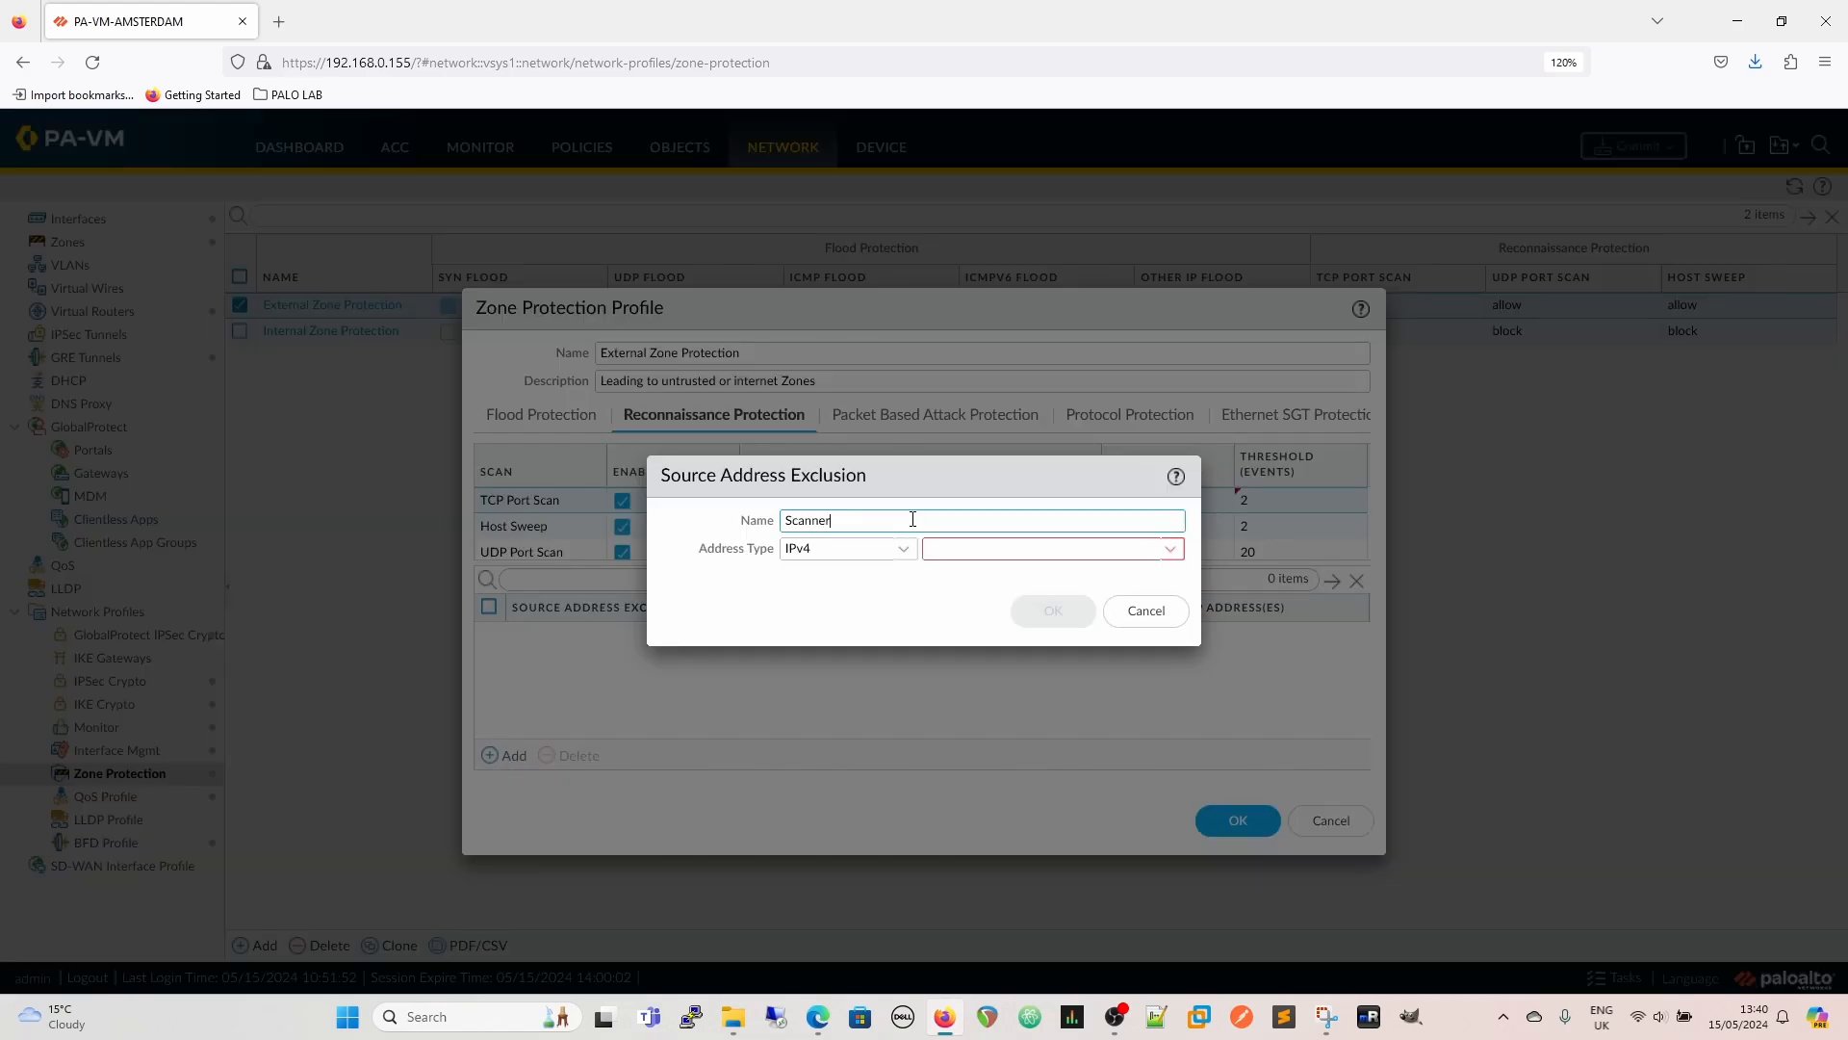
pyautogui.click(996, 547)
pyautogui.write('8..8.')
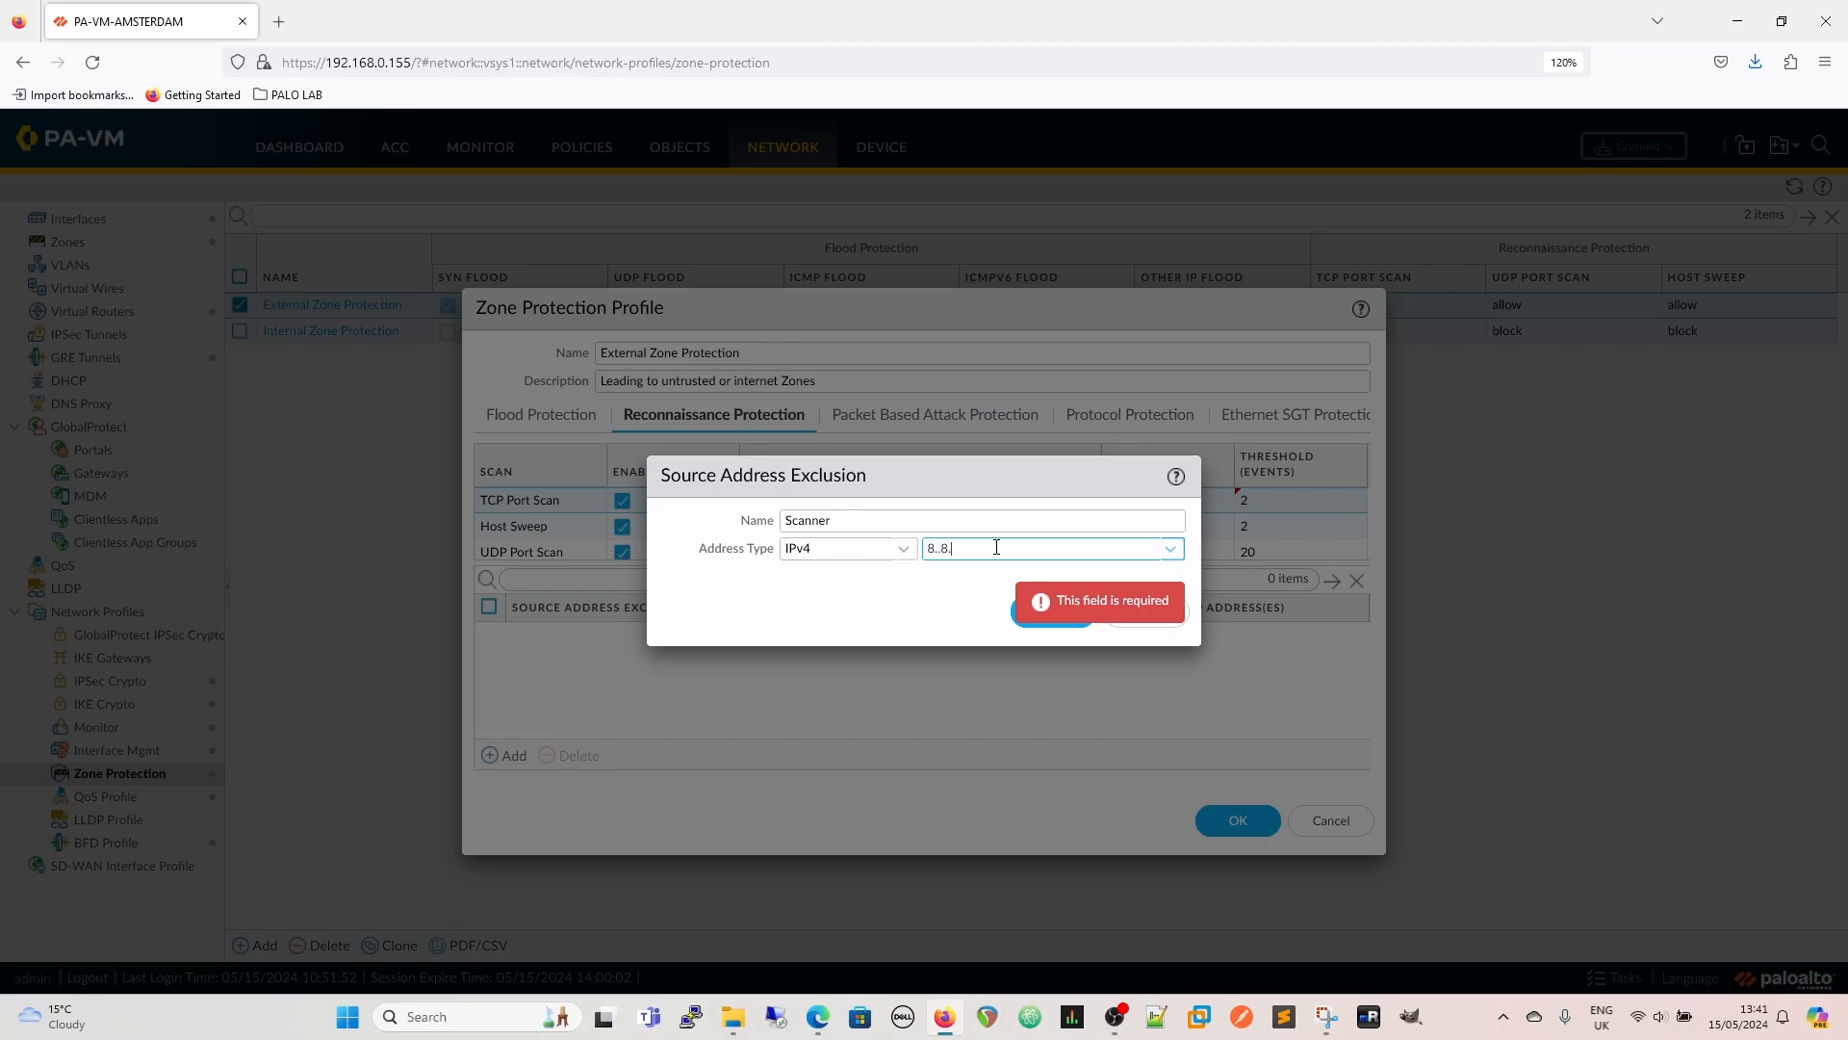
pyautogui.press('BackSpace')
pyautogui.press('BackSpace')
pyautogui.press('BackSpace')
pyautogui.write('8.8.')
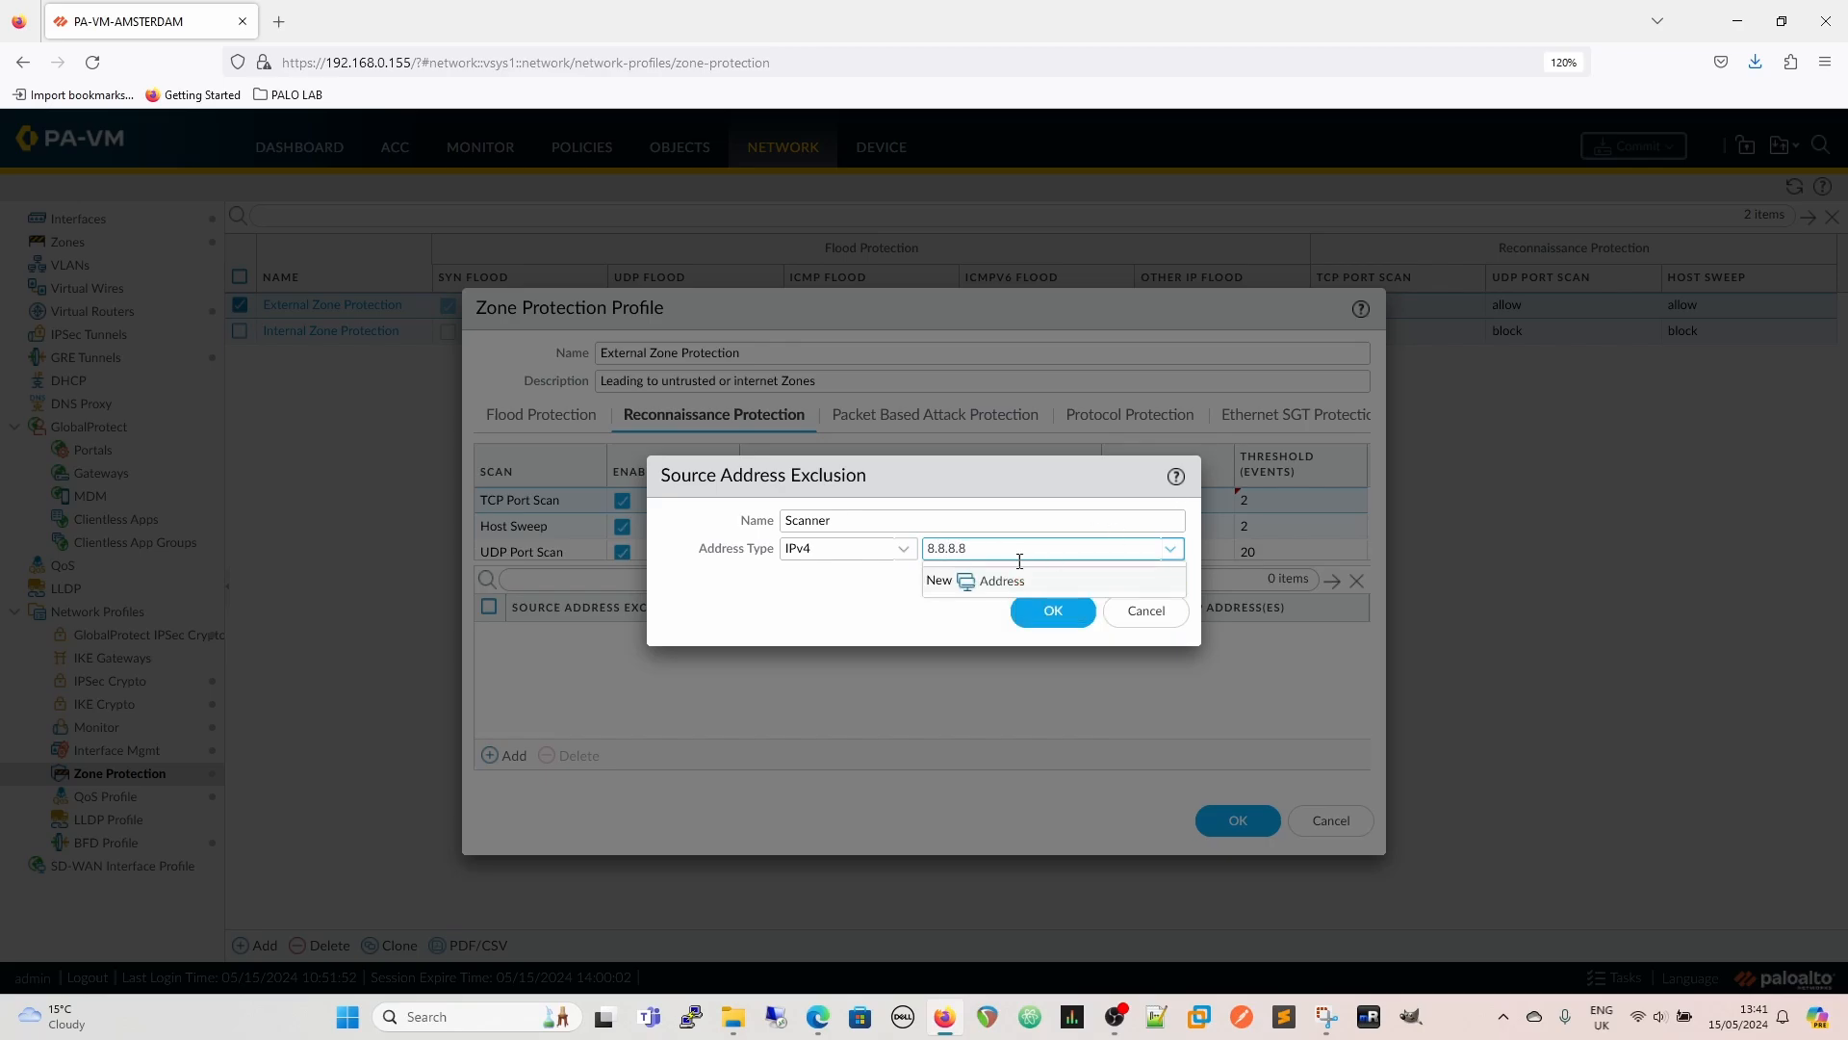
pyautogui.click(748, 637)
pyautogui.click(1053, 612)
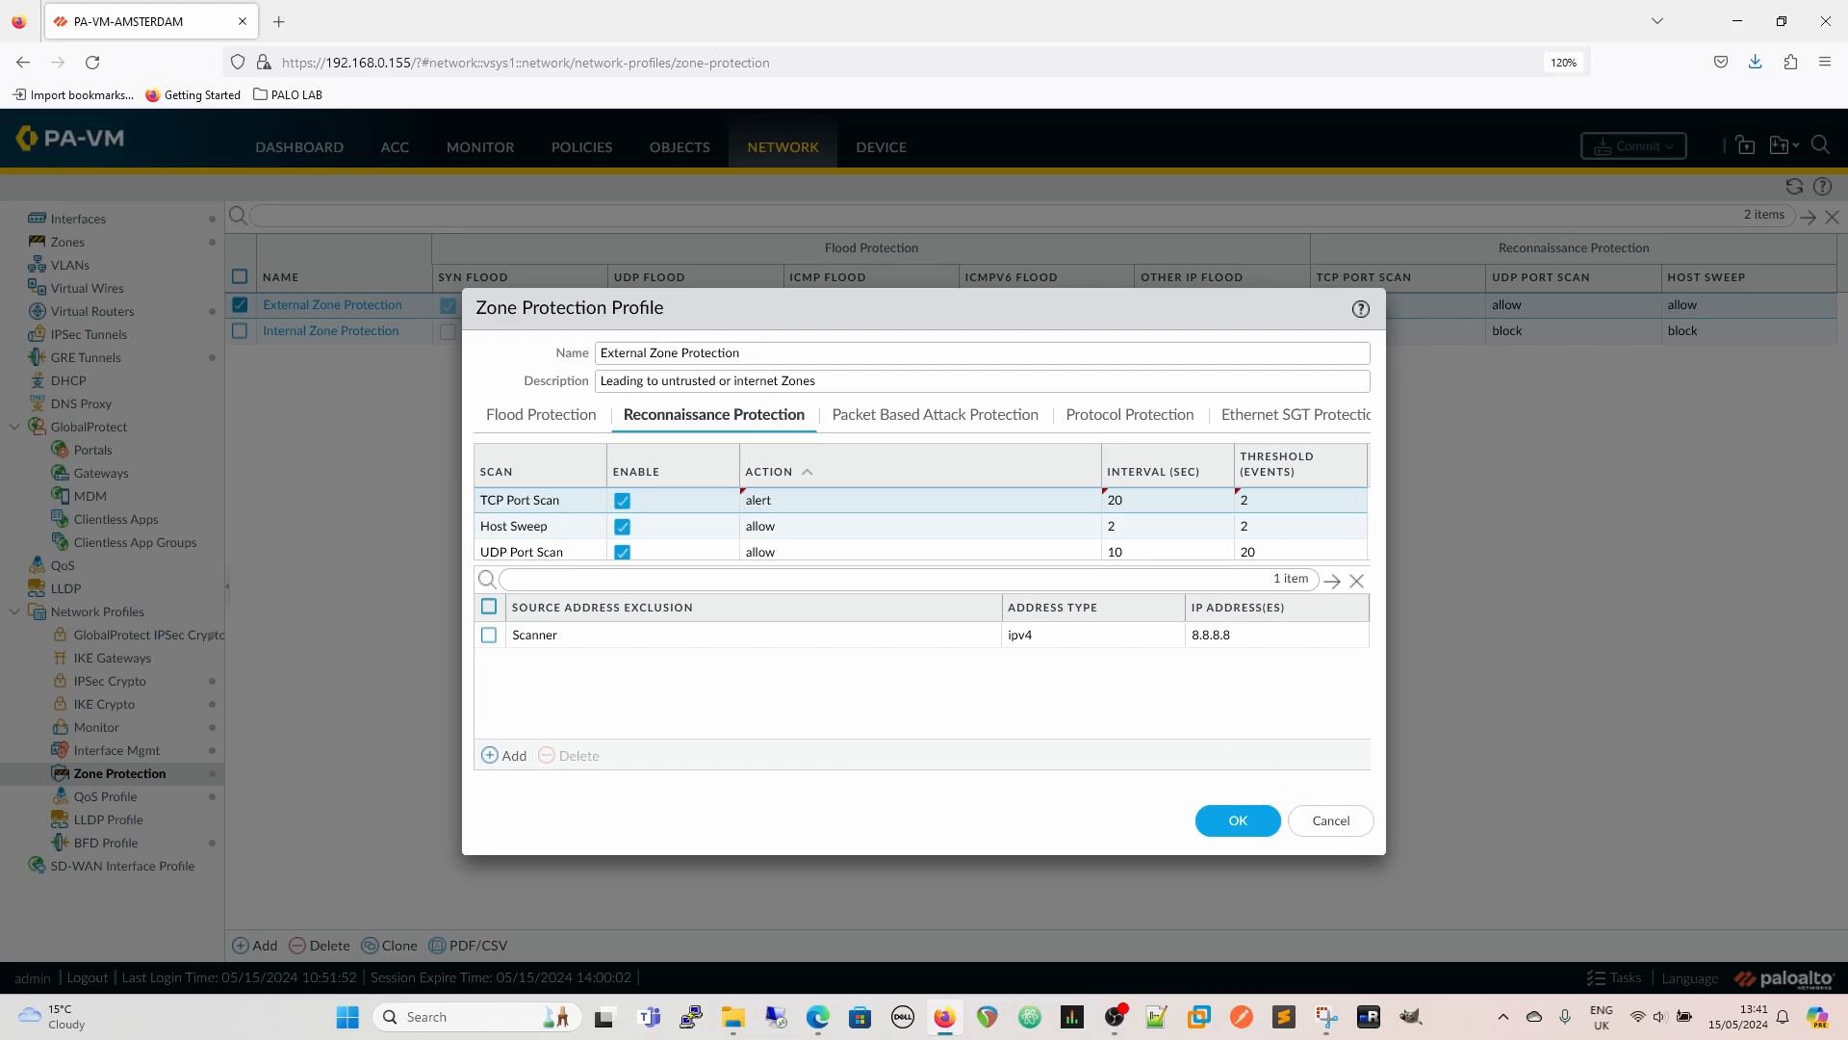
pyautogui.click(1331, 820)
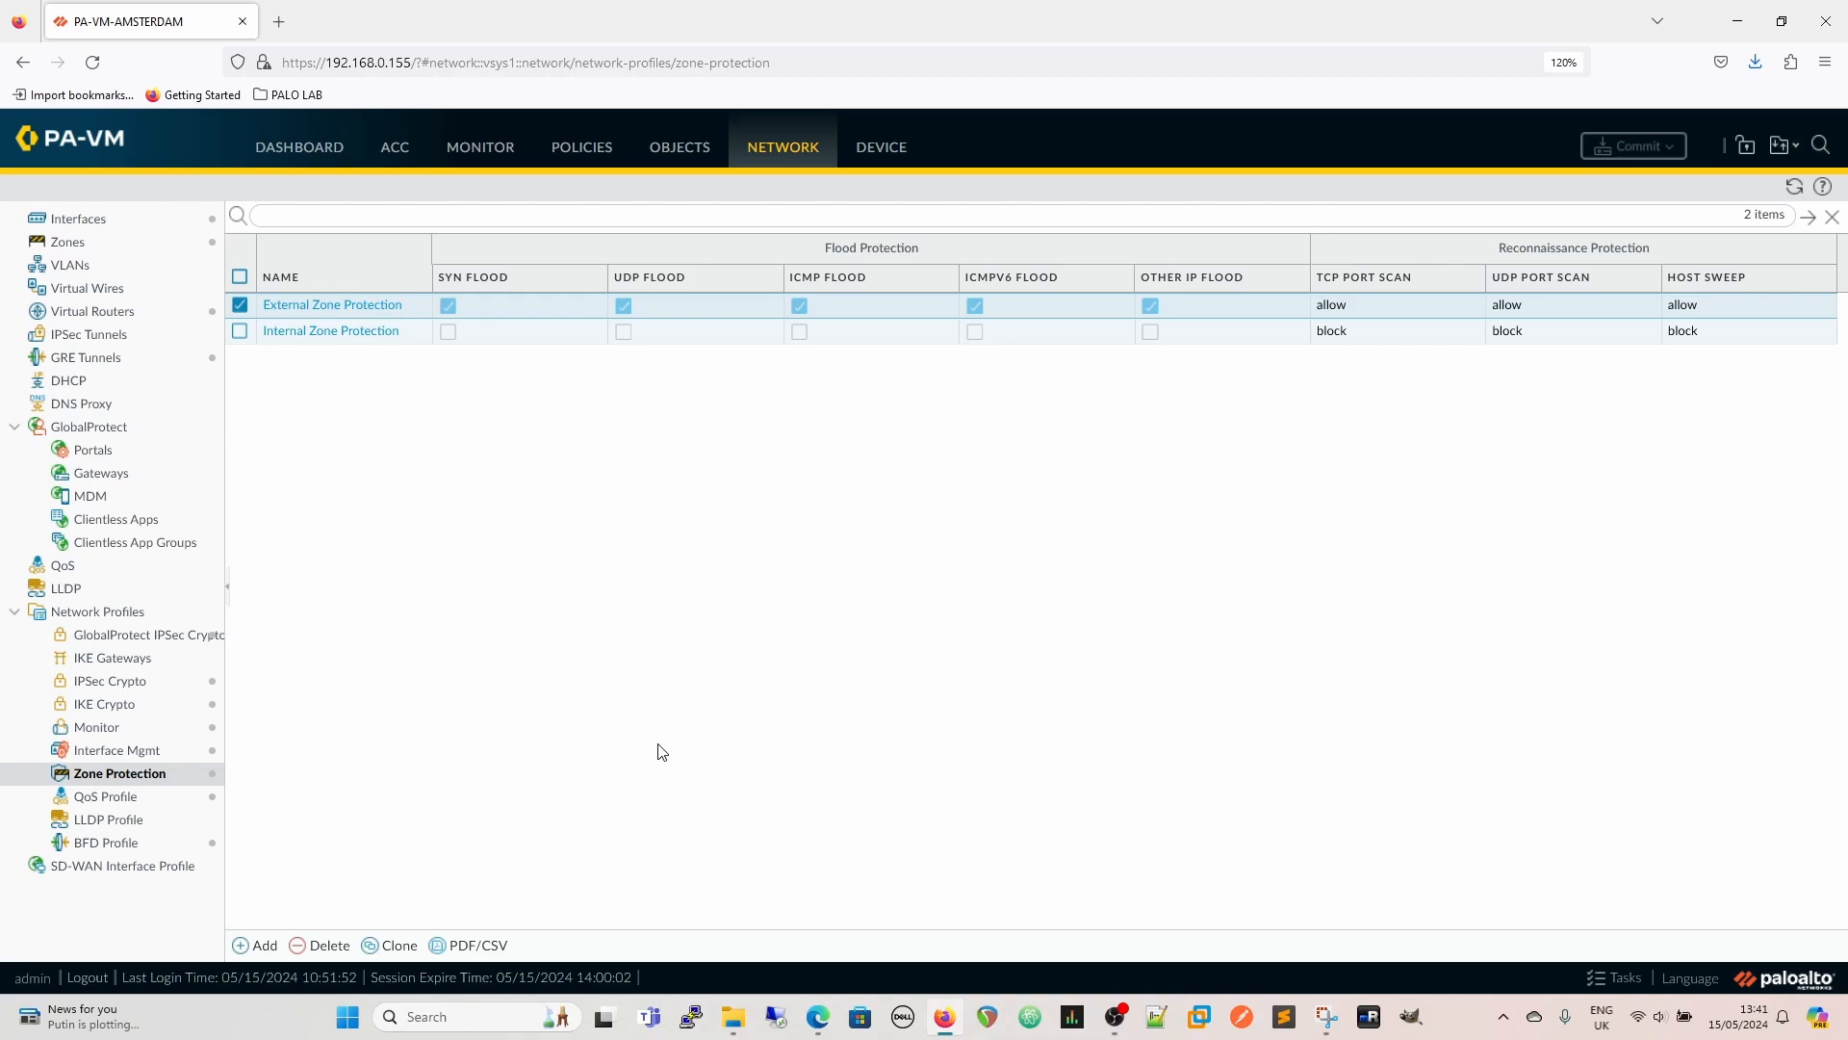
# Review the predefined external dynamic lists and start a new security policy rule named "EDL Block Malicious Traffic"
pyautogui.click(685, 154)
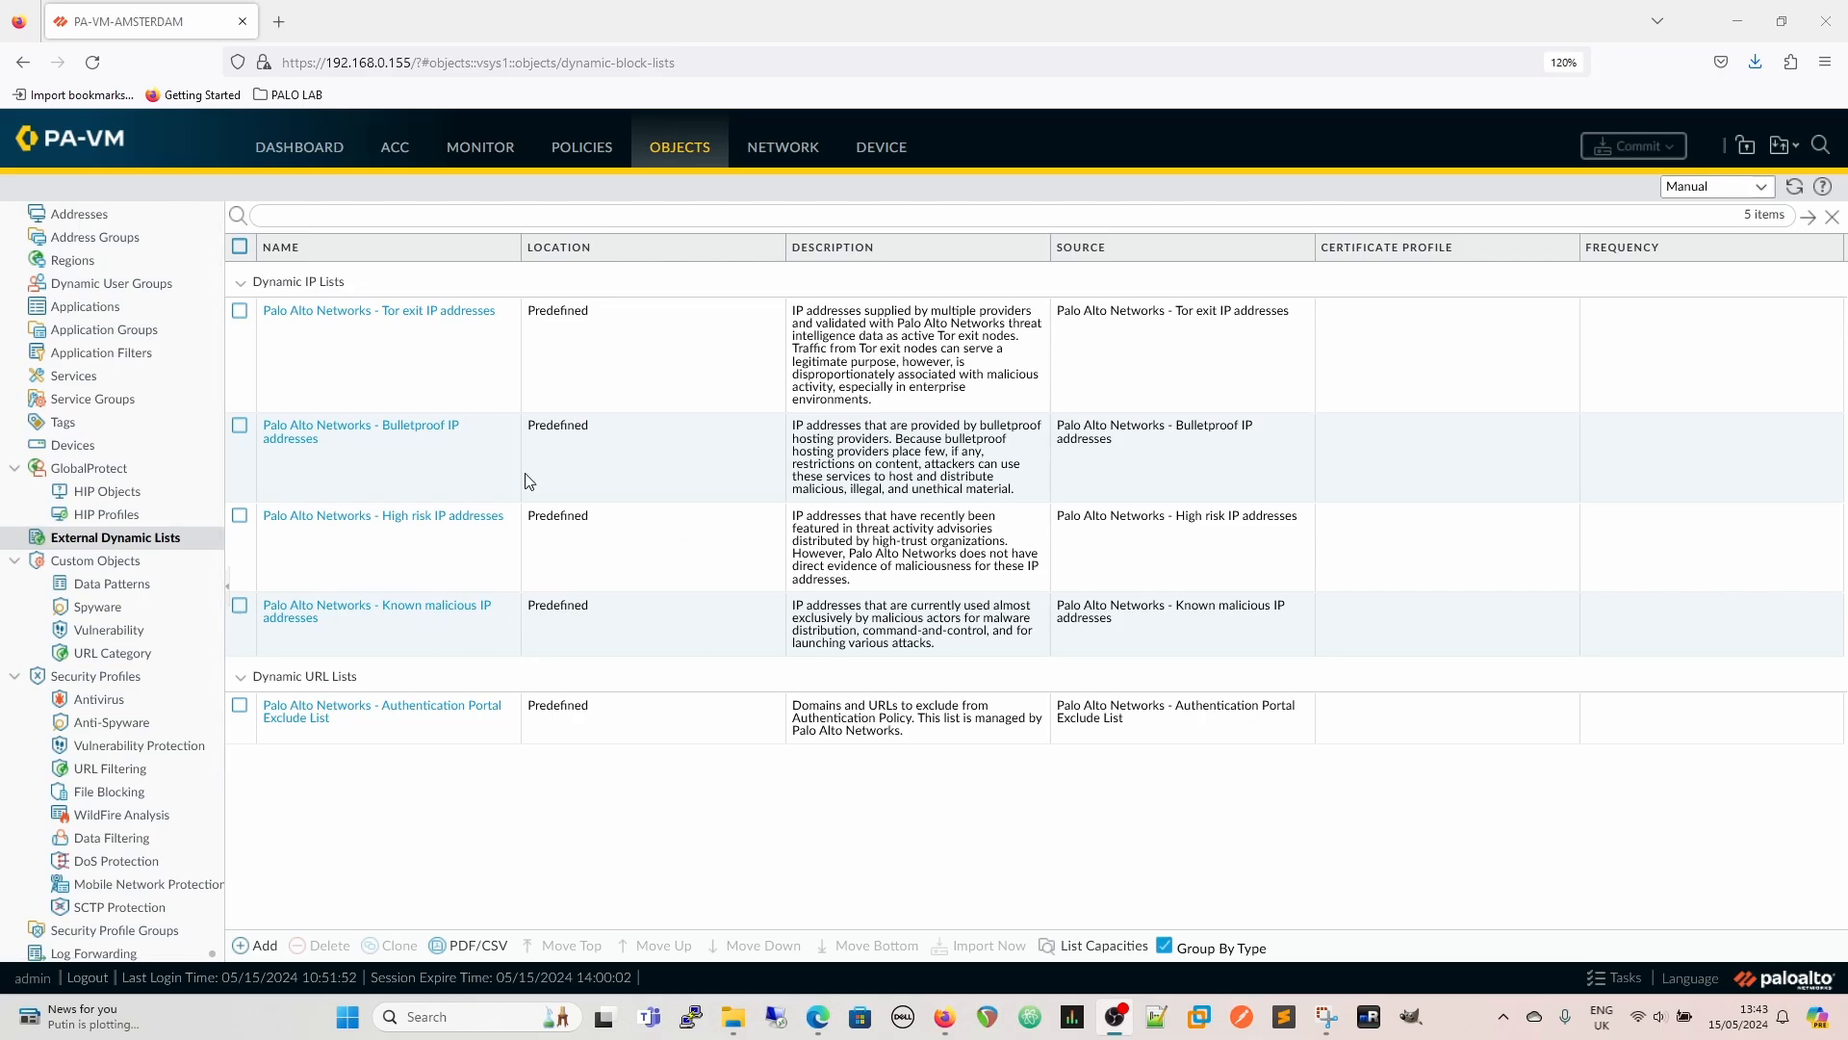
pyautogui.click(572, 154)
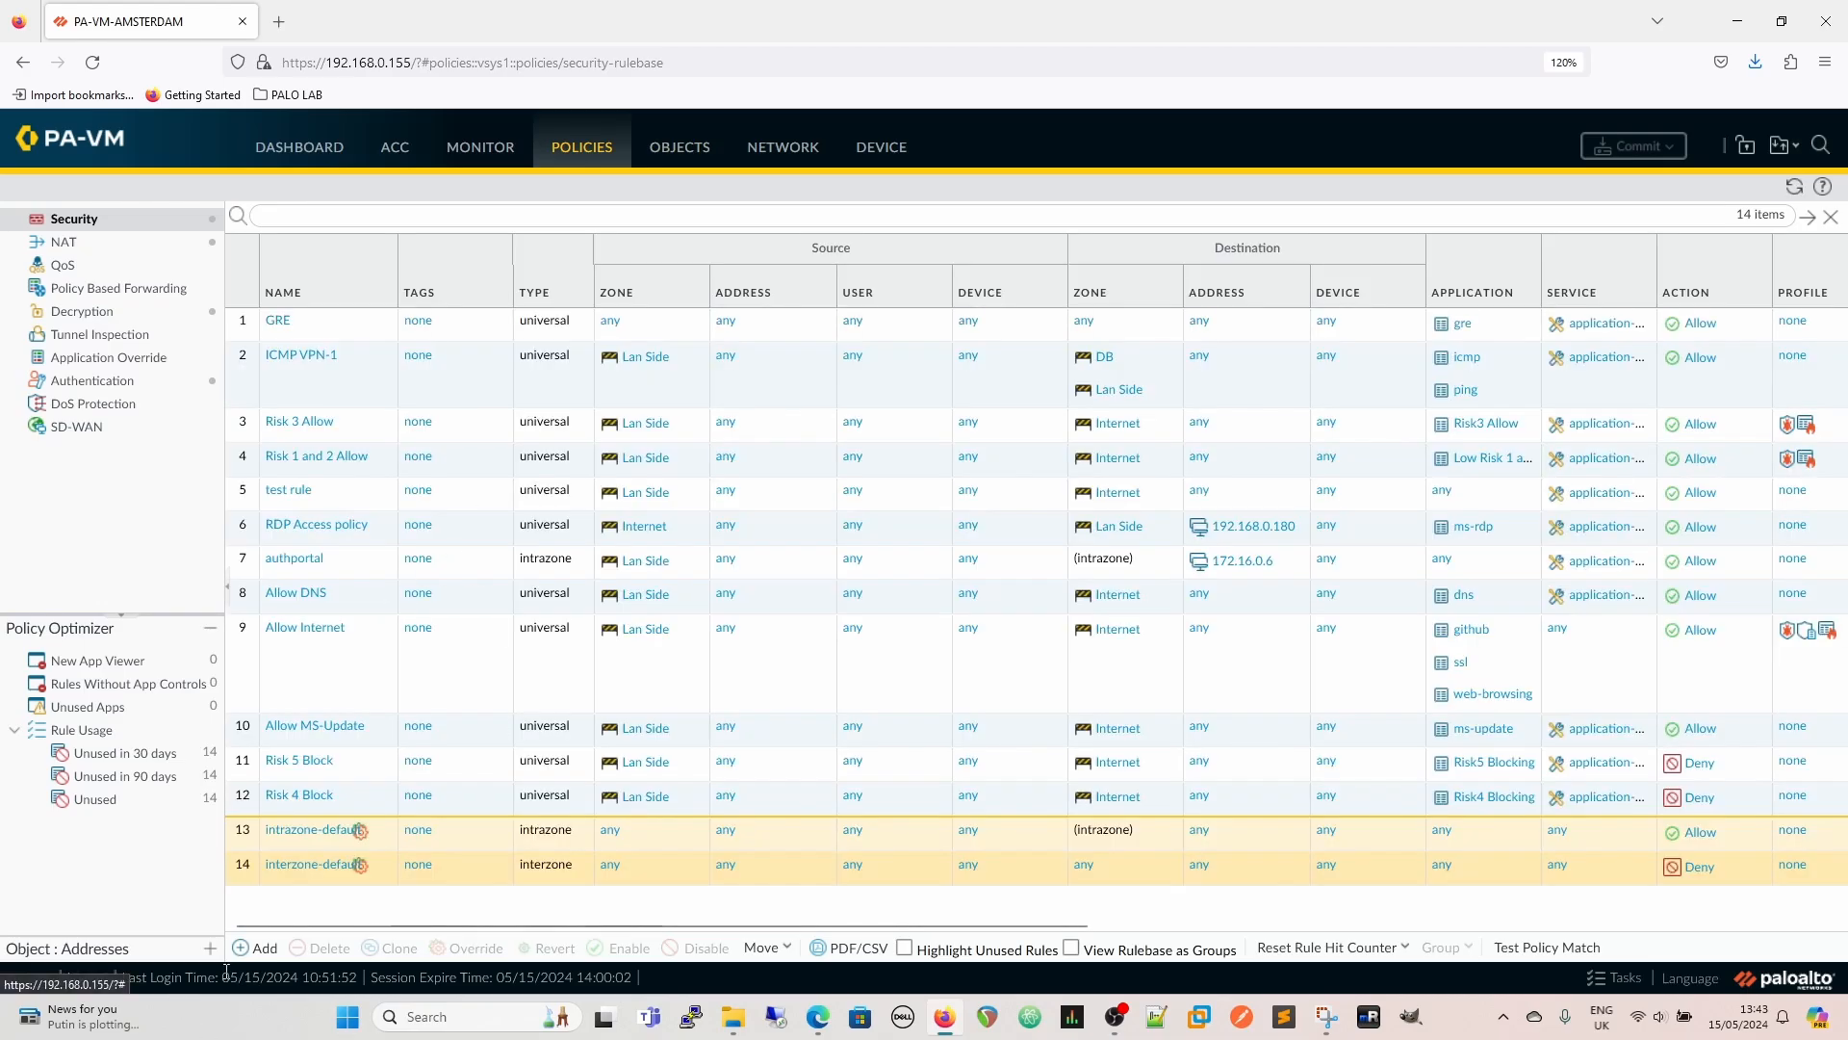
pyautogui.click(256, 947)
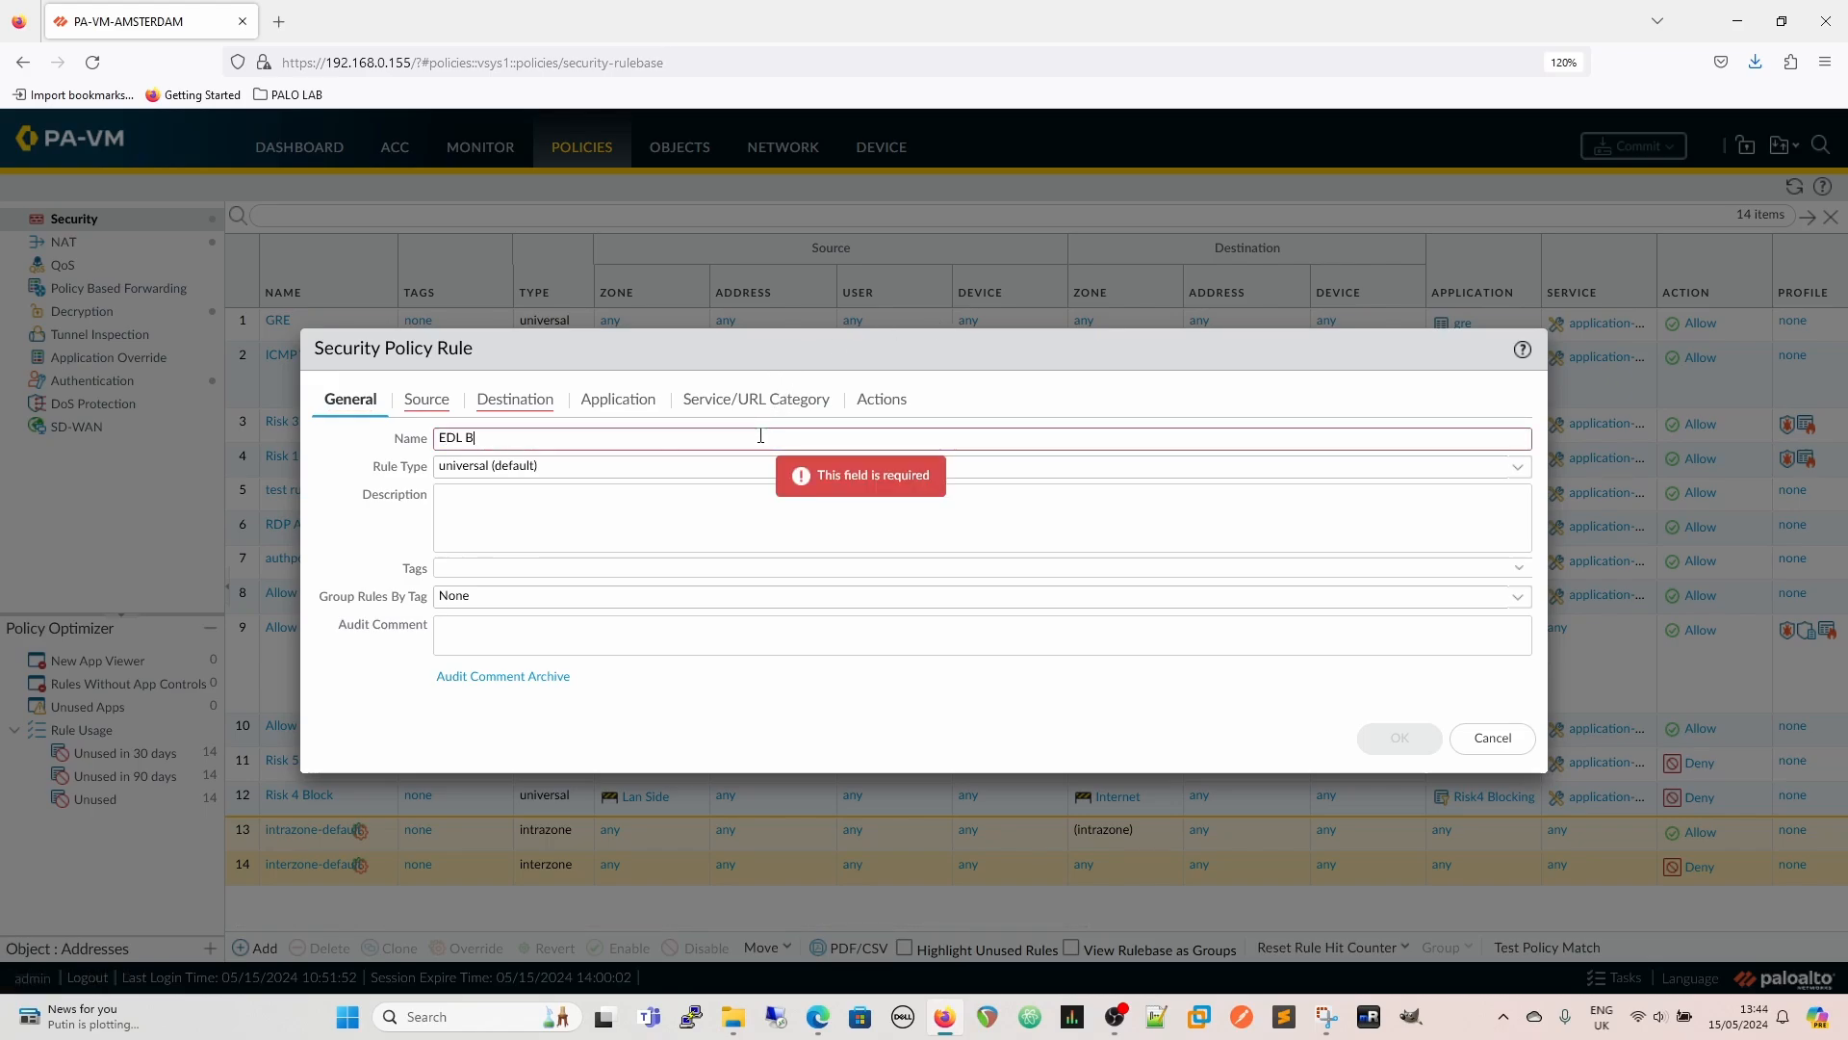
pyautogui.write('EDL Block Mali')
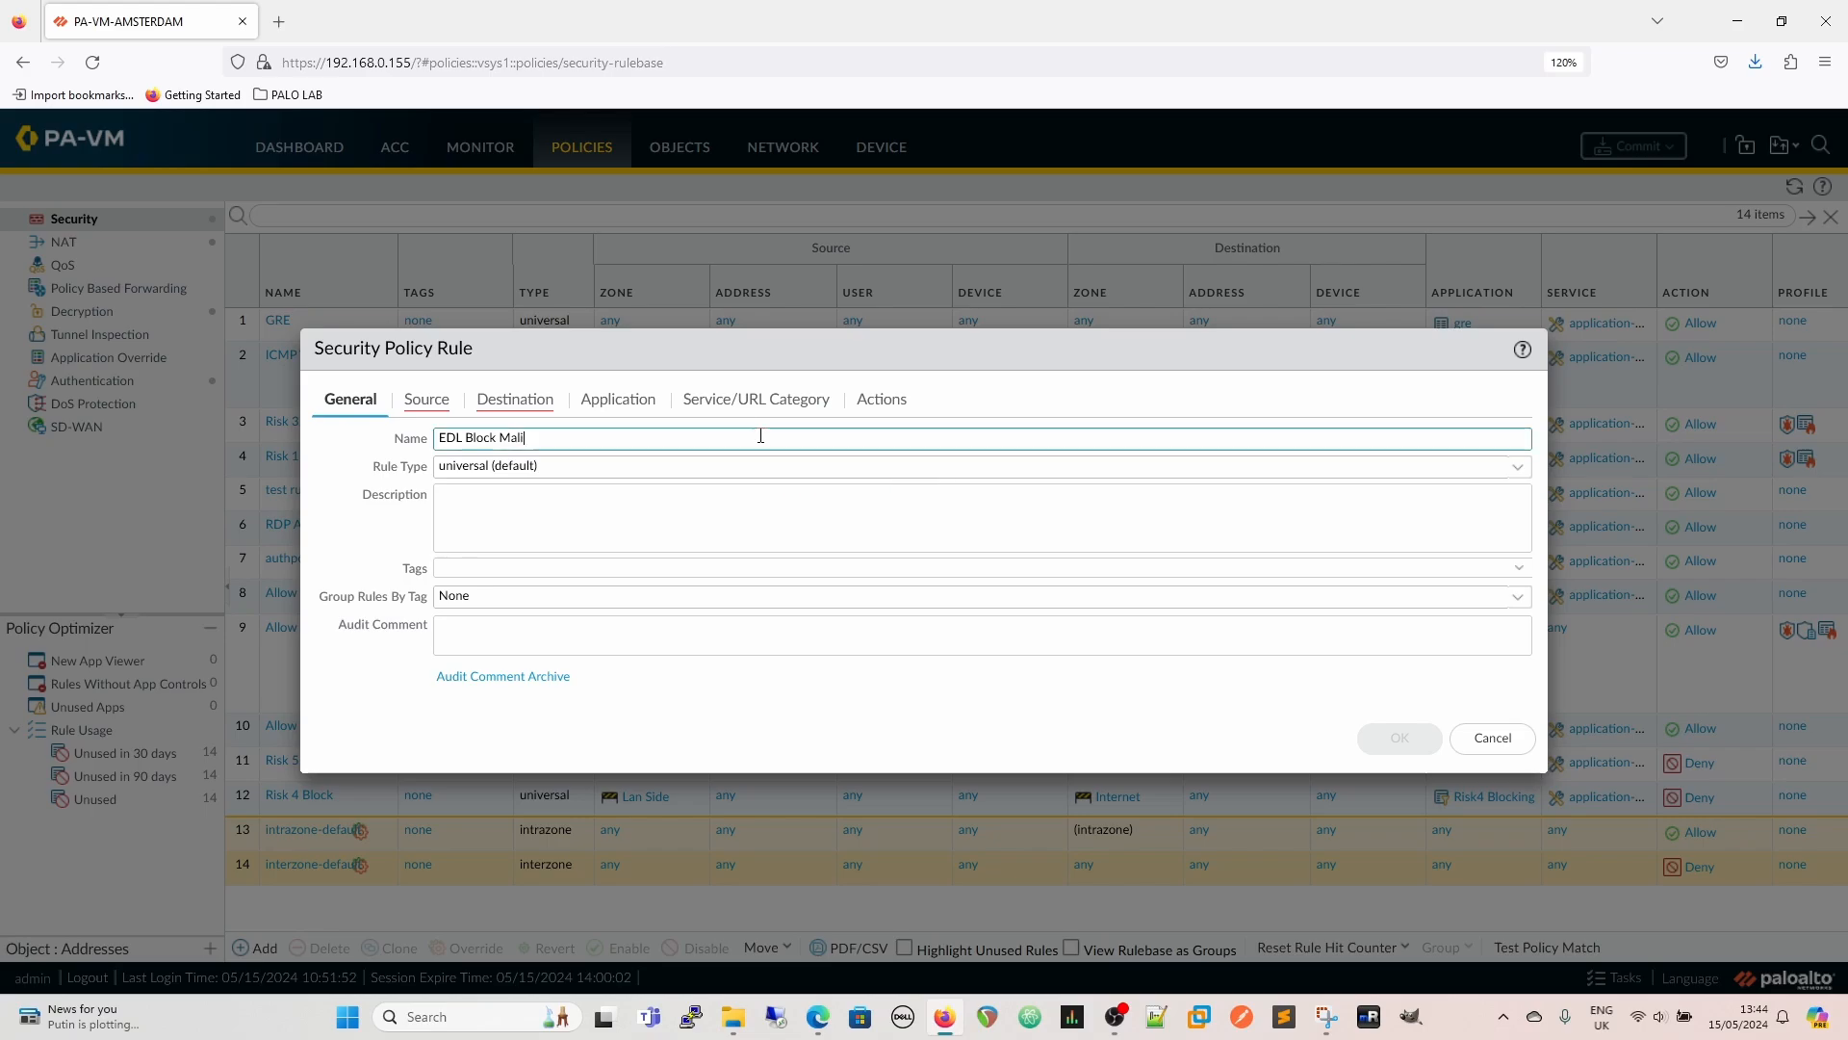
pyautogui.write('cious Traffic')
# Set both the source zone and the destination zone of the new rule to any
pyautogui.click(432, 403)
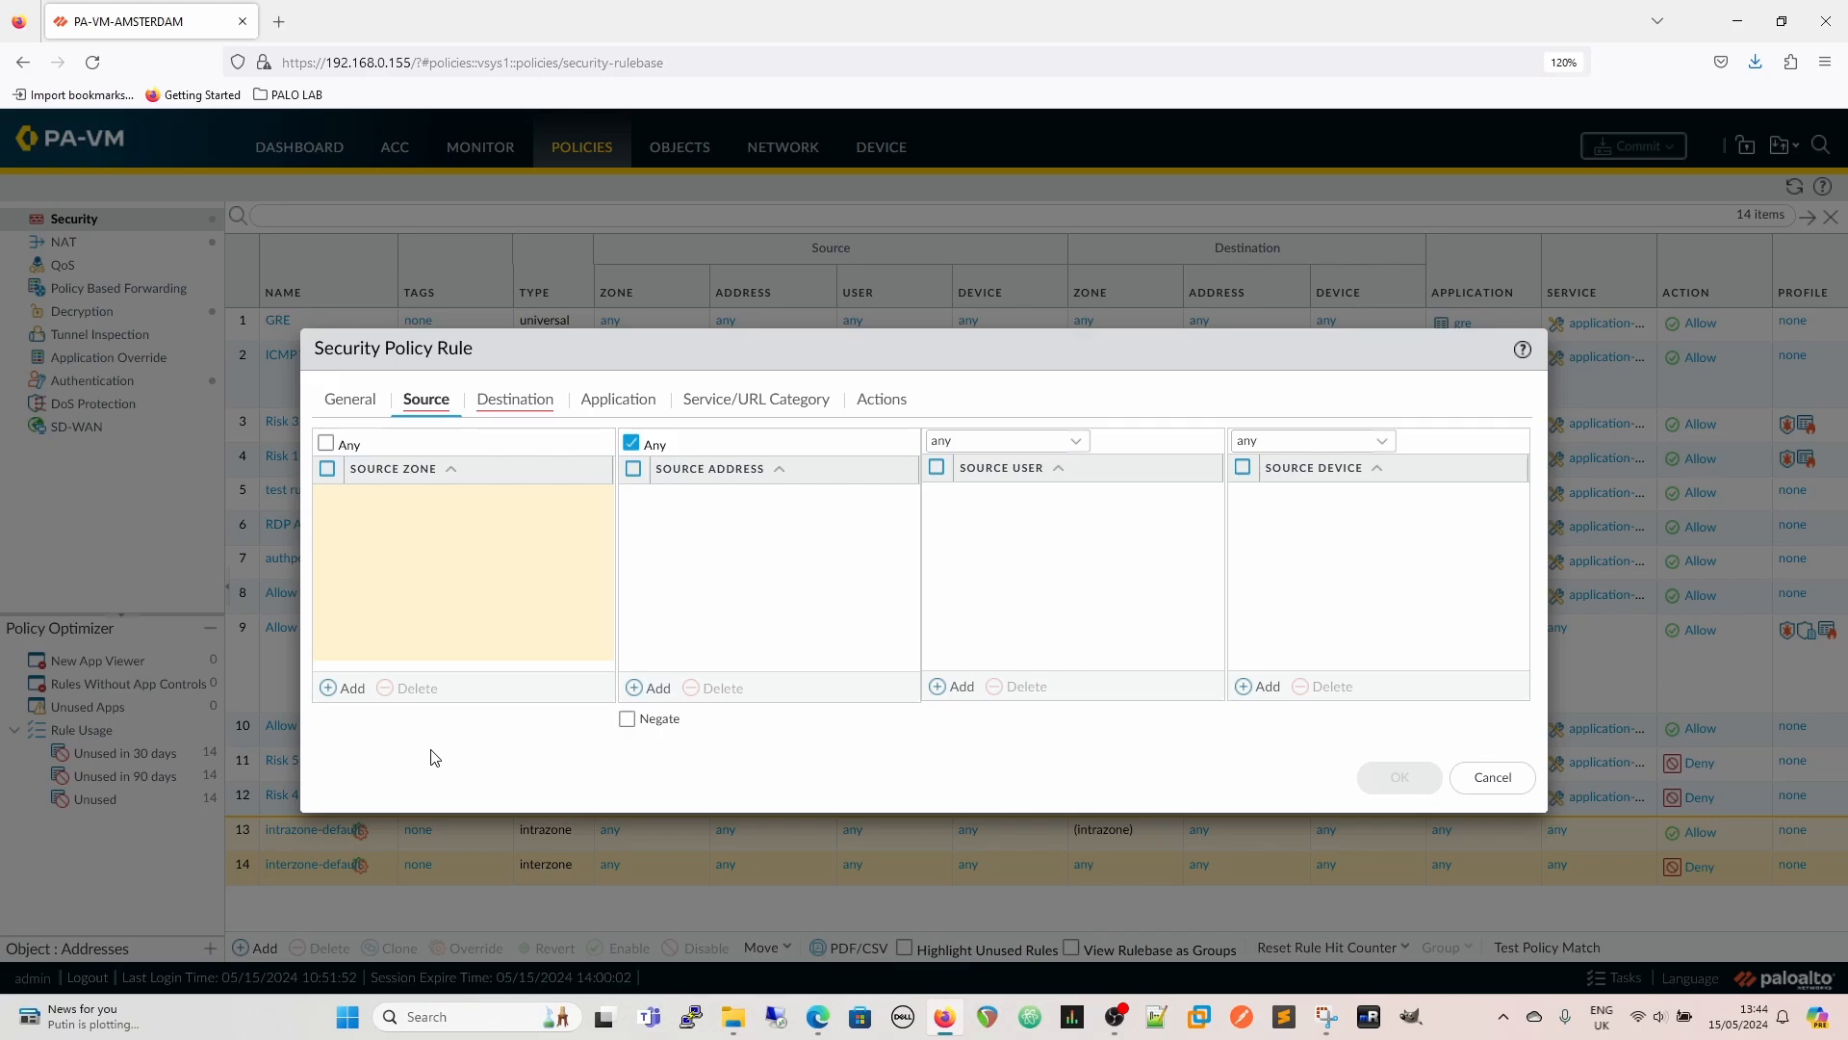
pyautogui.click(330, 444)
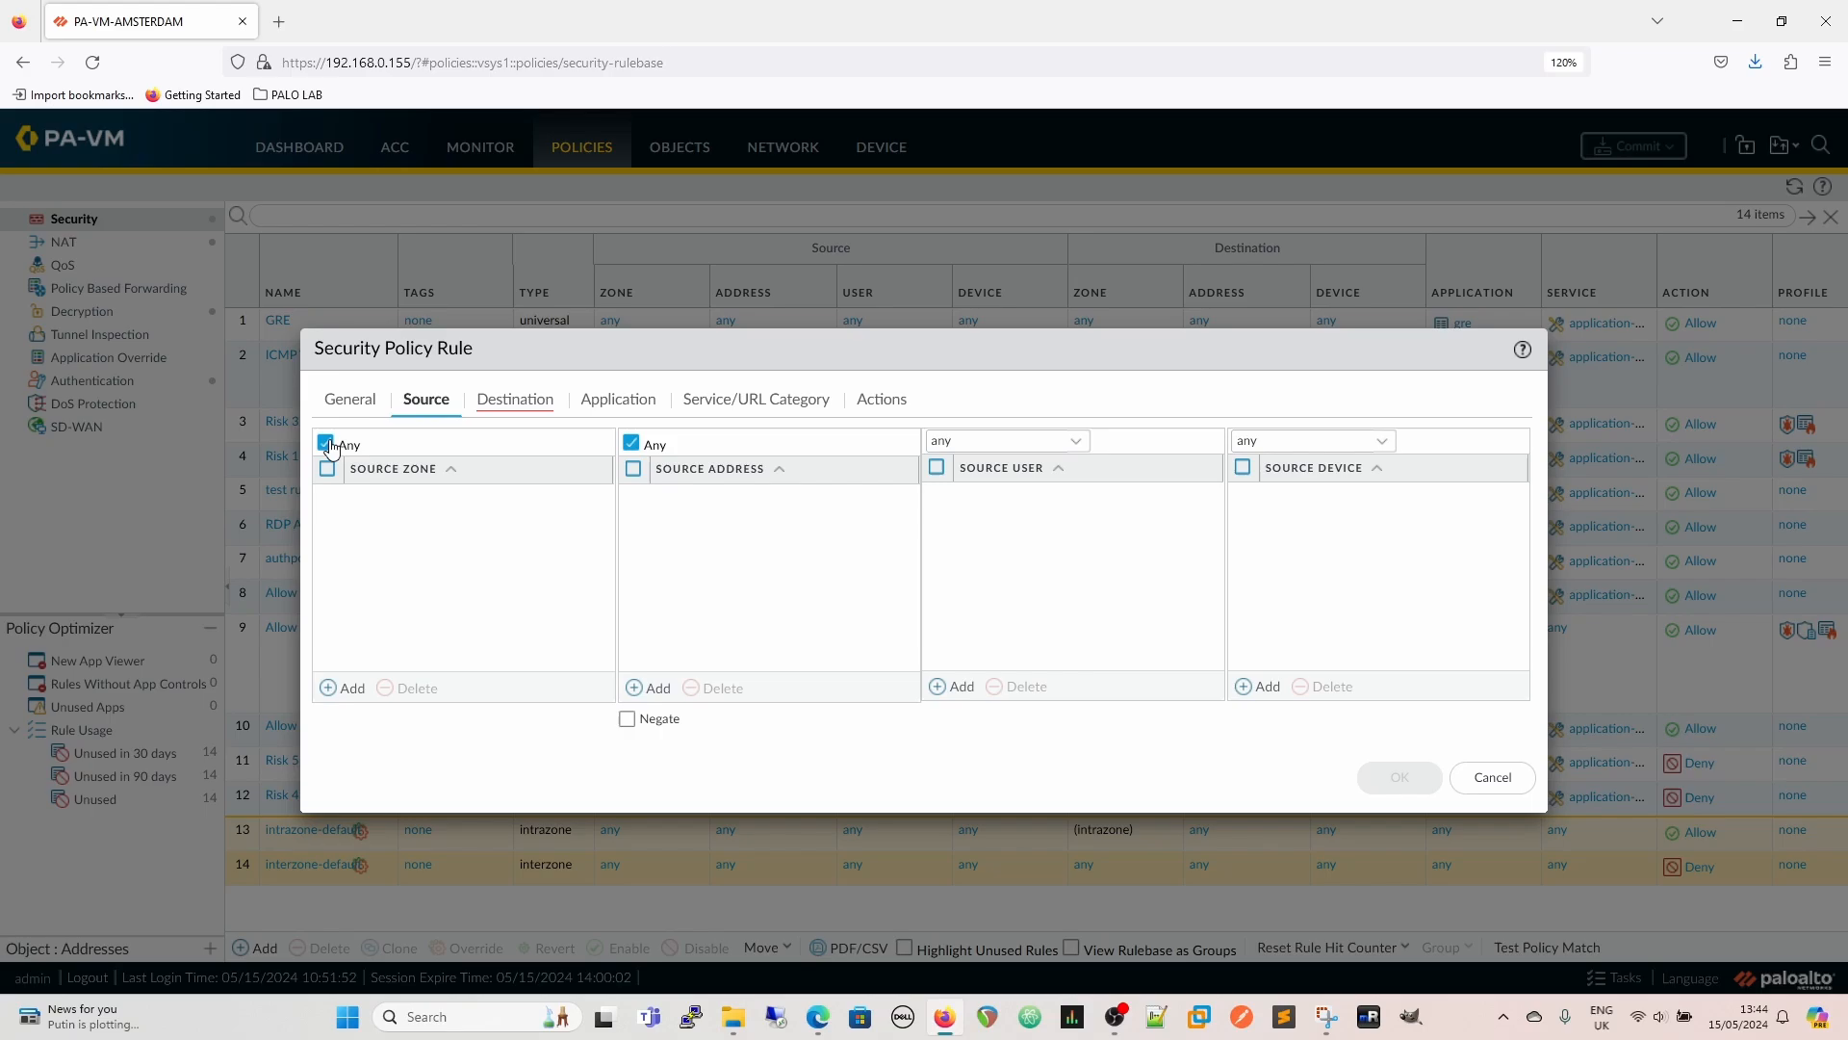
pyautogui.click(512, 402)
pyautogui.click(471, 440)
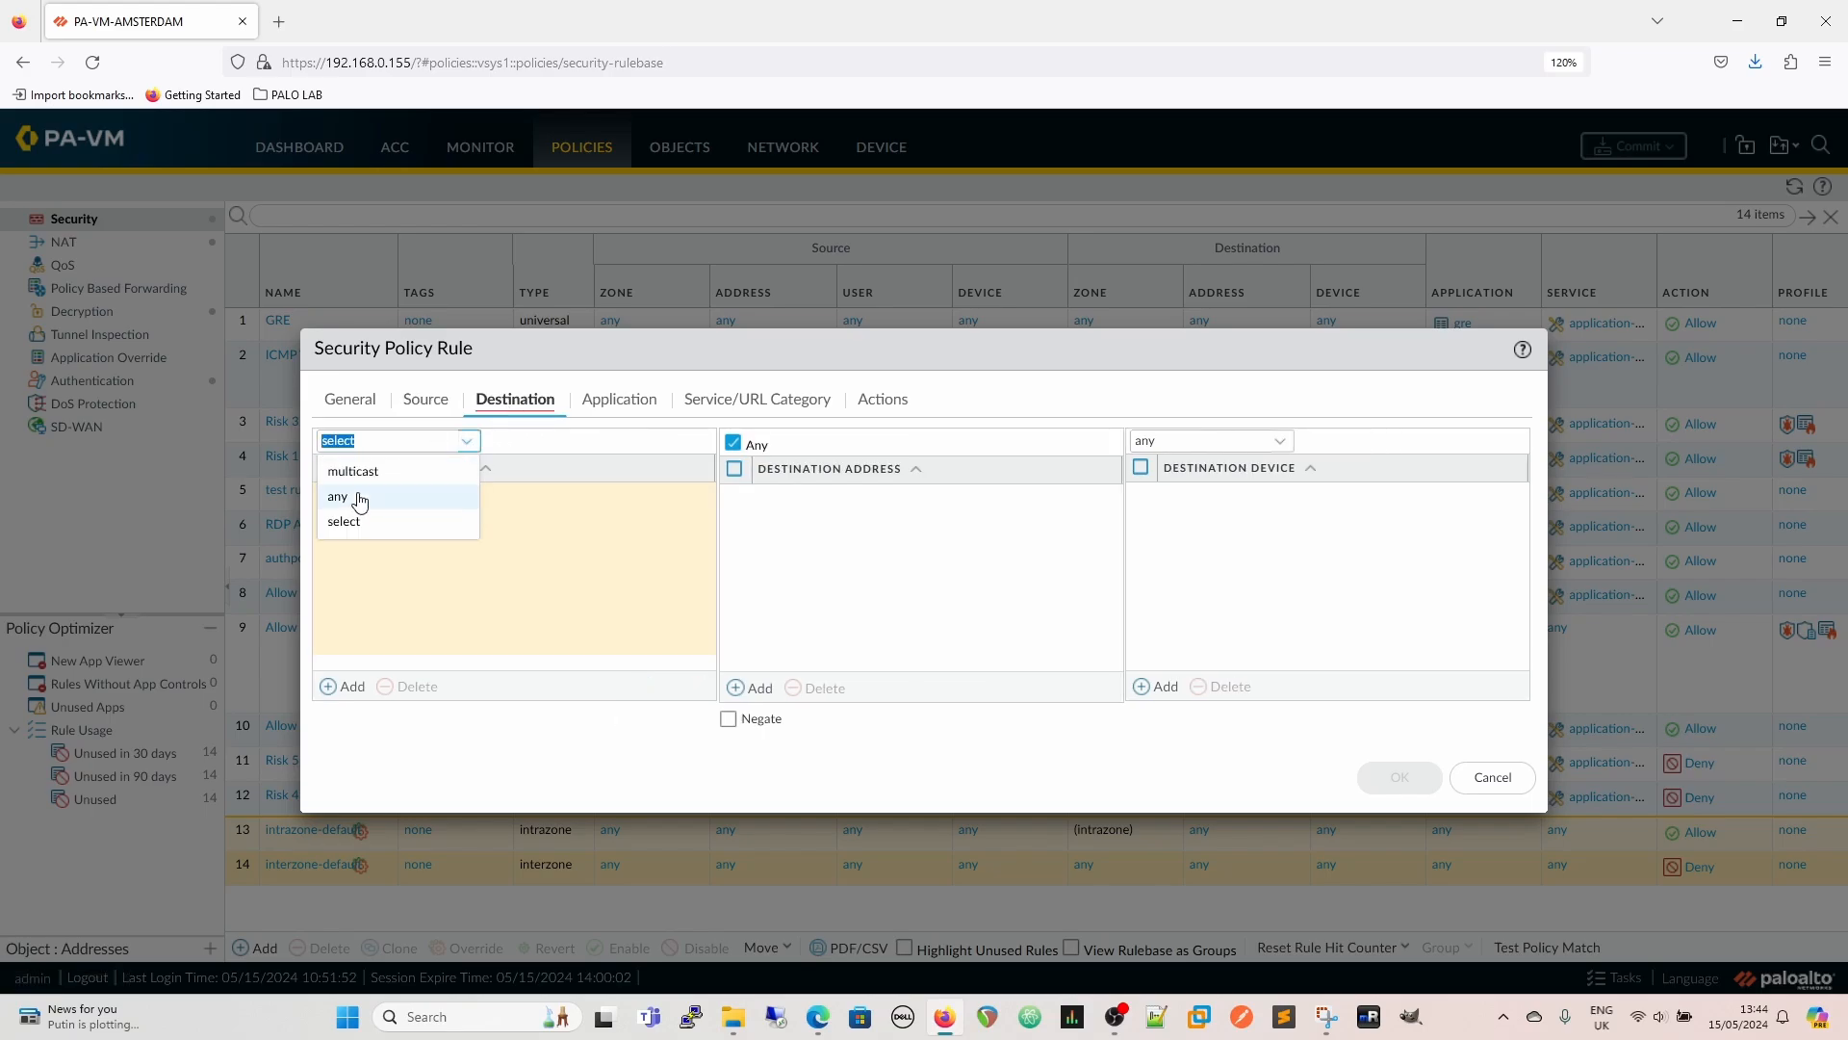
pyautogui.click(358, 492)
# Set the new rule's action to Drop and enable logging at session start
pyautogui.click(884, 401)
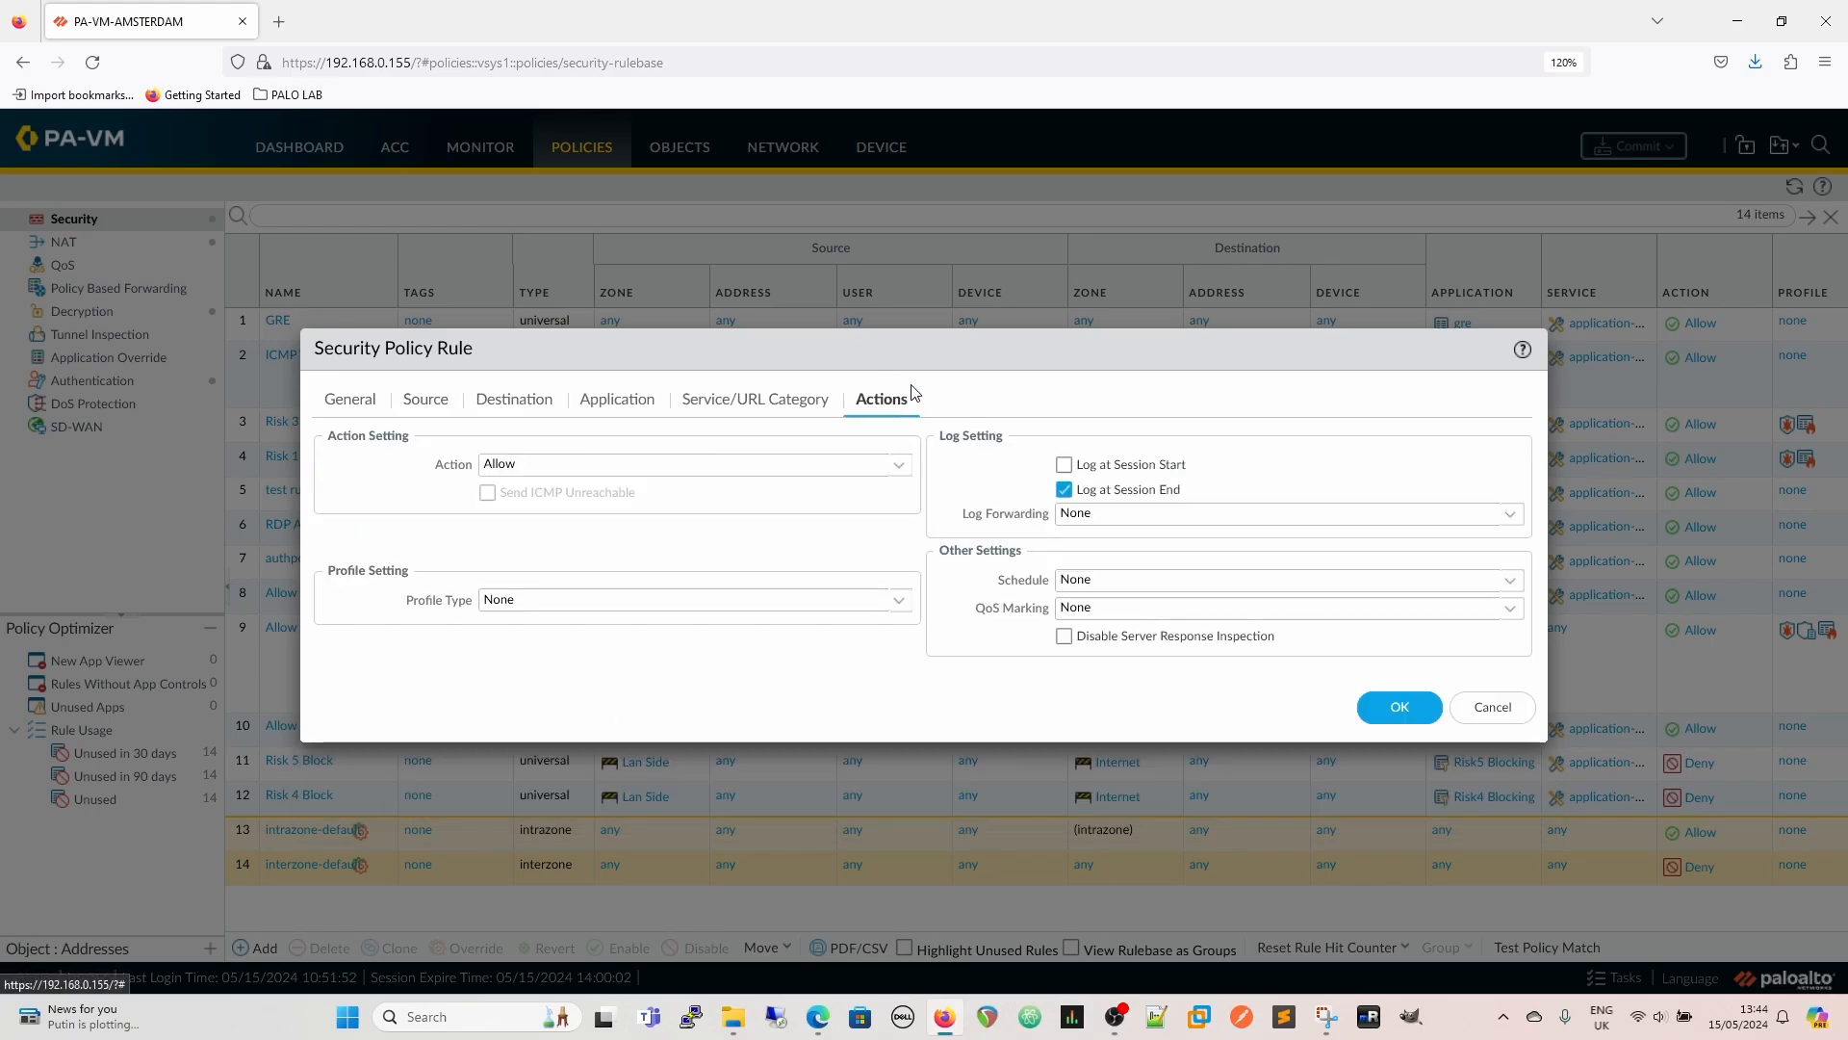
pyautogui.click(900, 465)
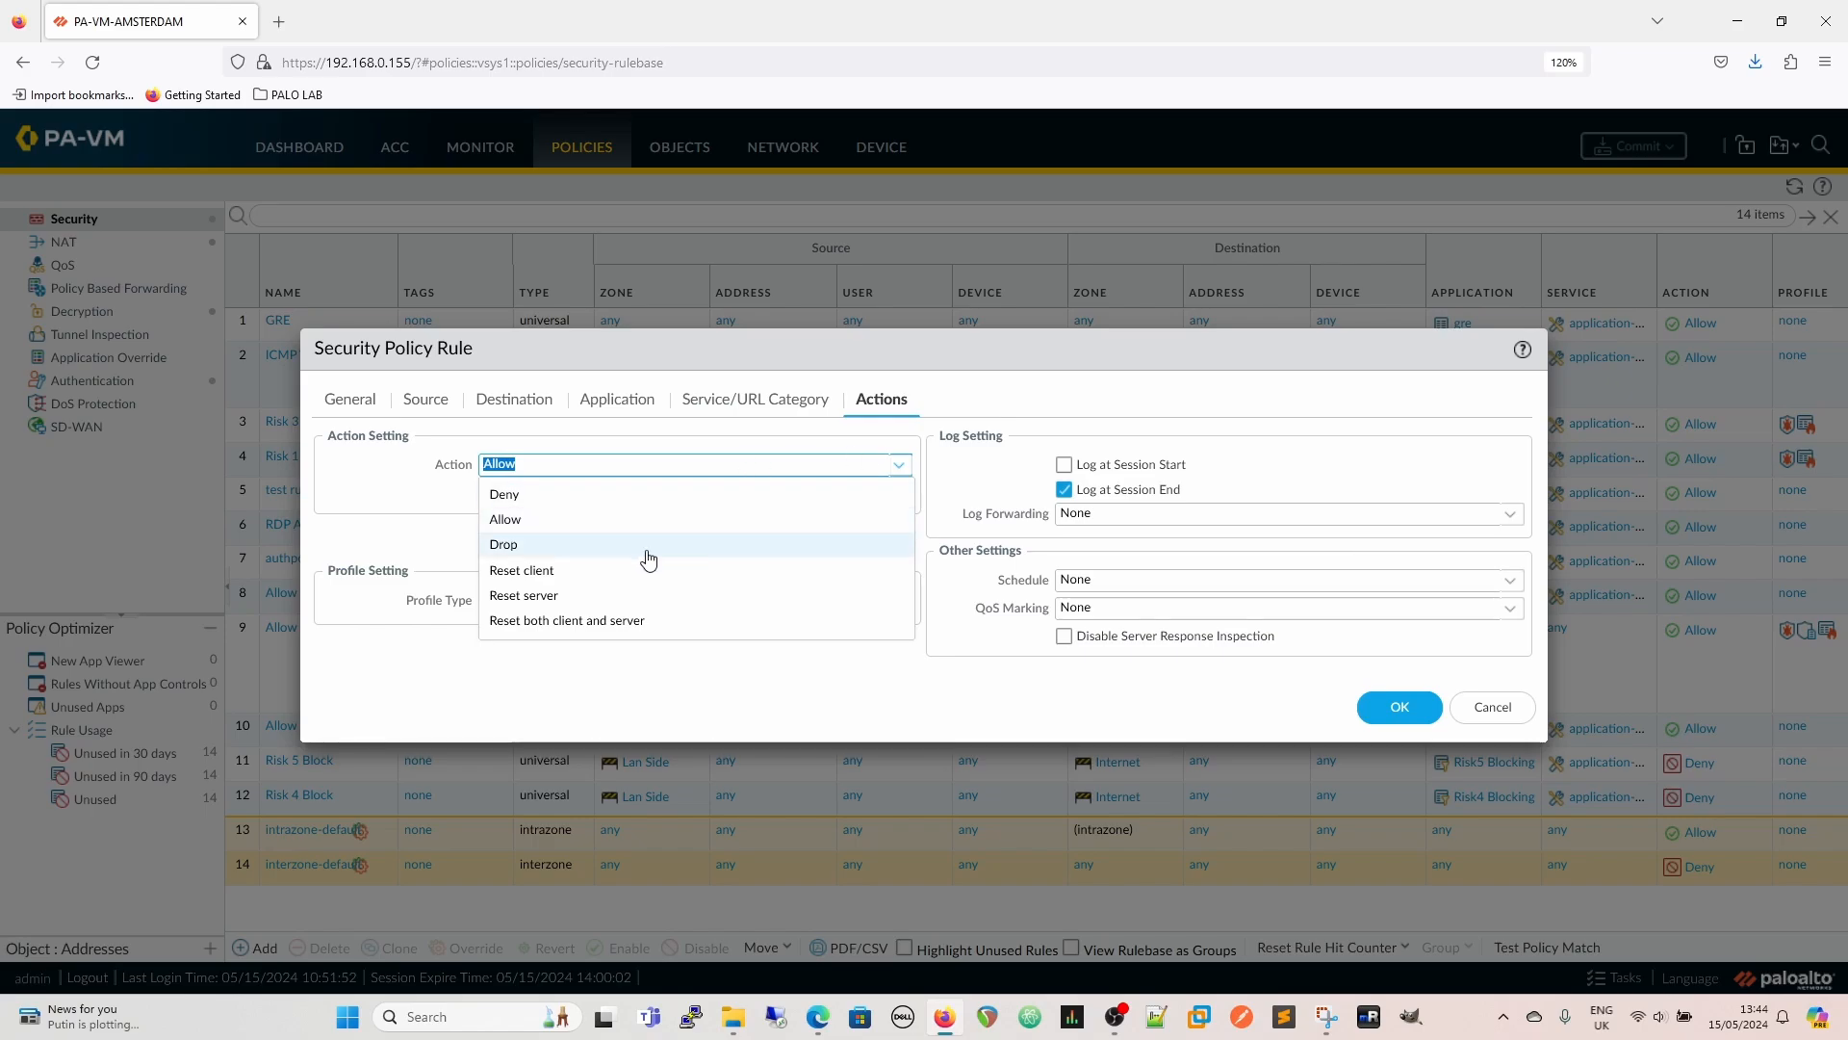
pyautogui.click(685, 548)
pyautogui.click(688, 545)
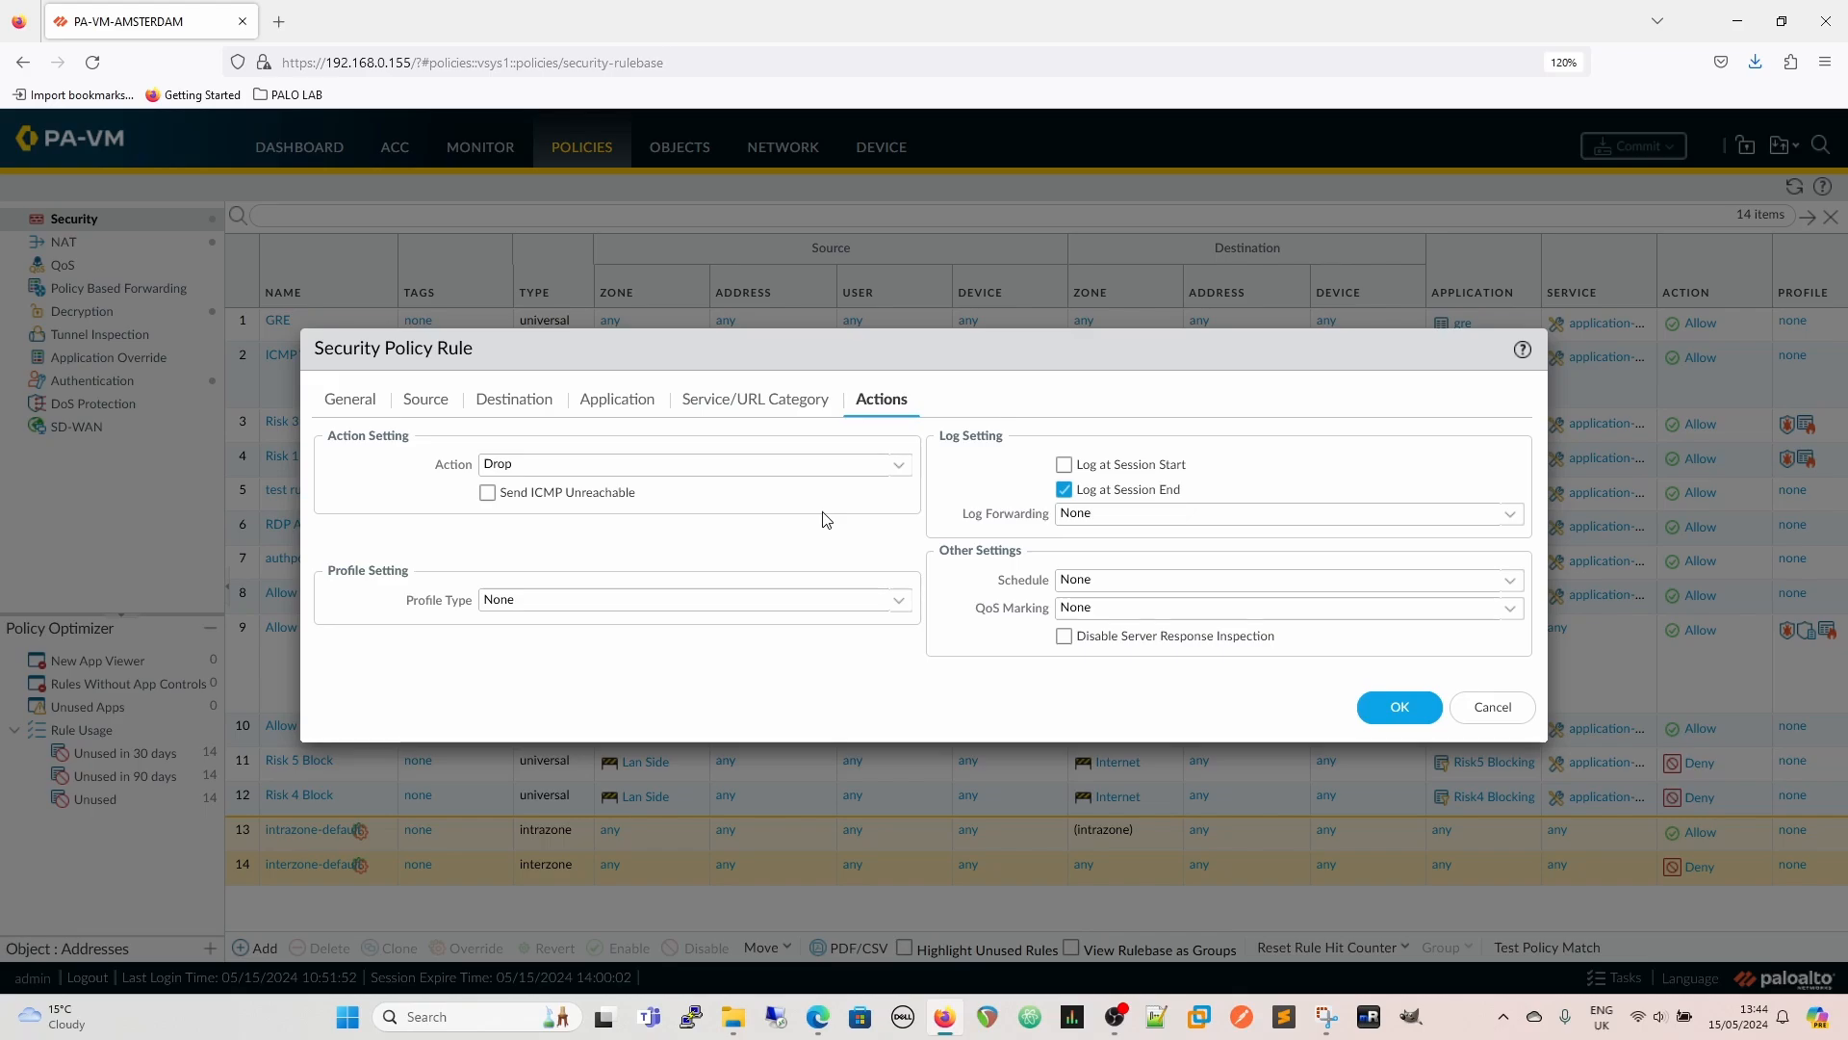
pyautogui.click(1064, 464)
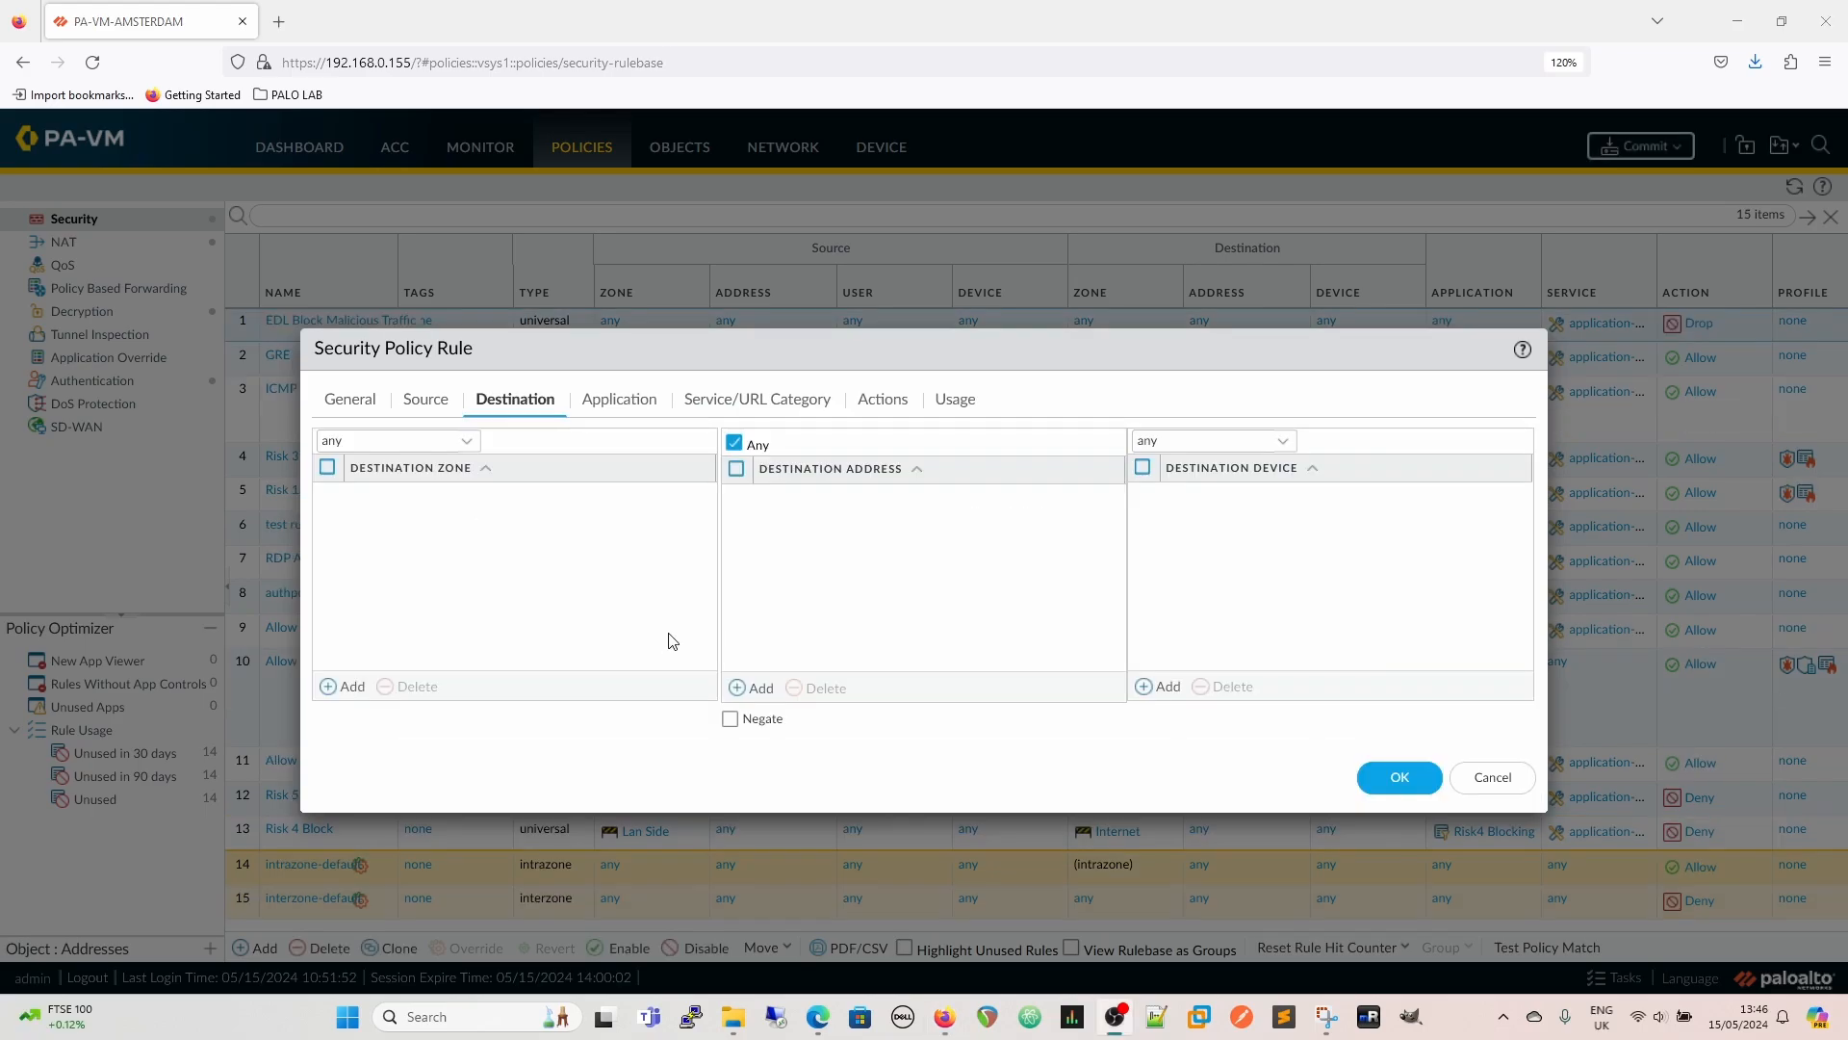
# Rename the malicious traffic rule as "EDL Block Malicious Traffic IN"
pyautogui.click(346, 403)
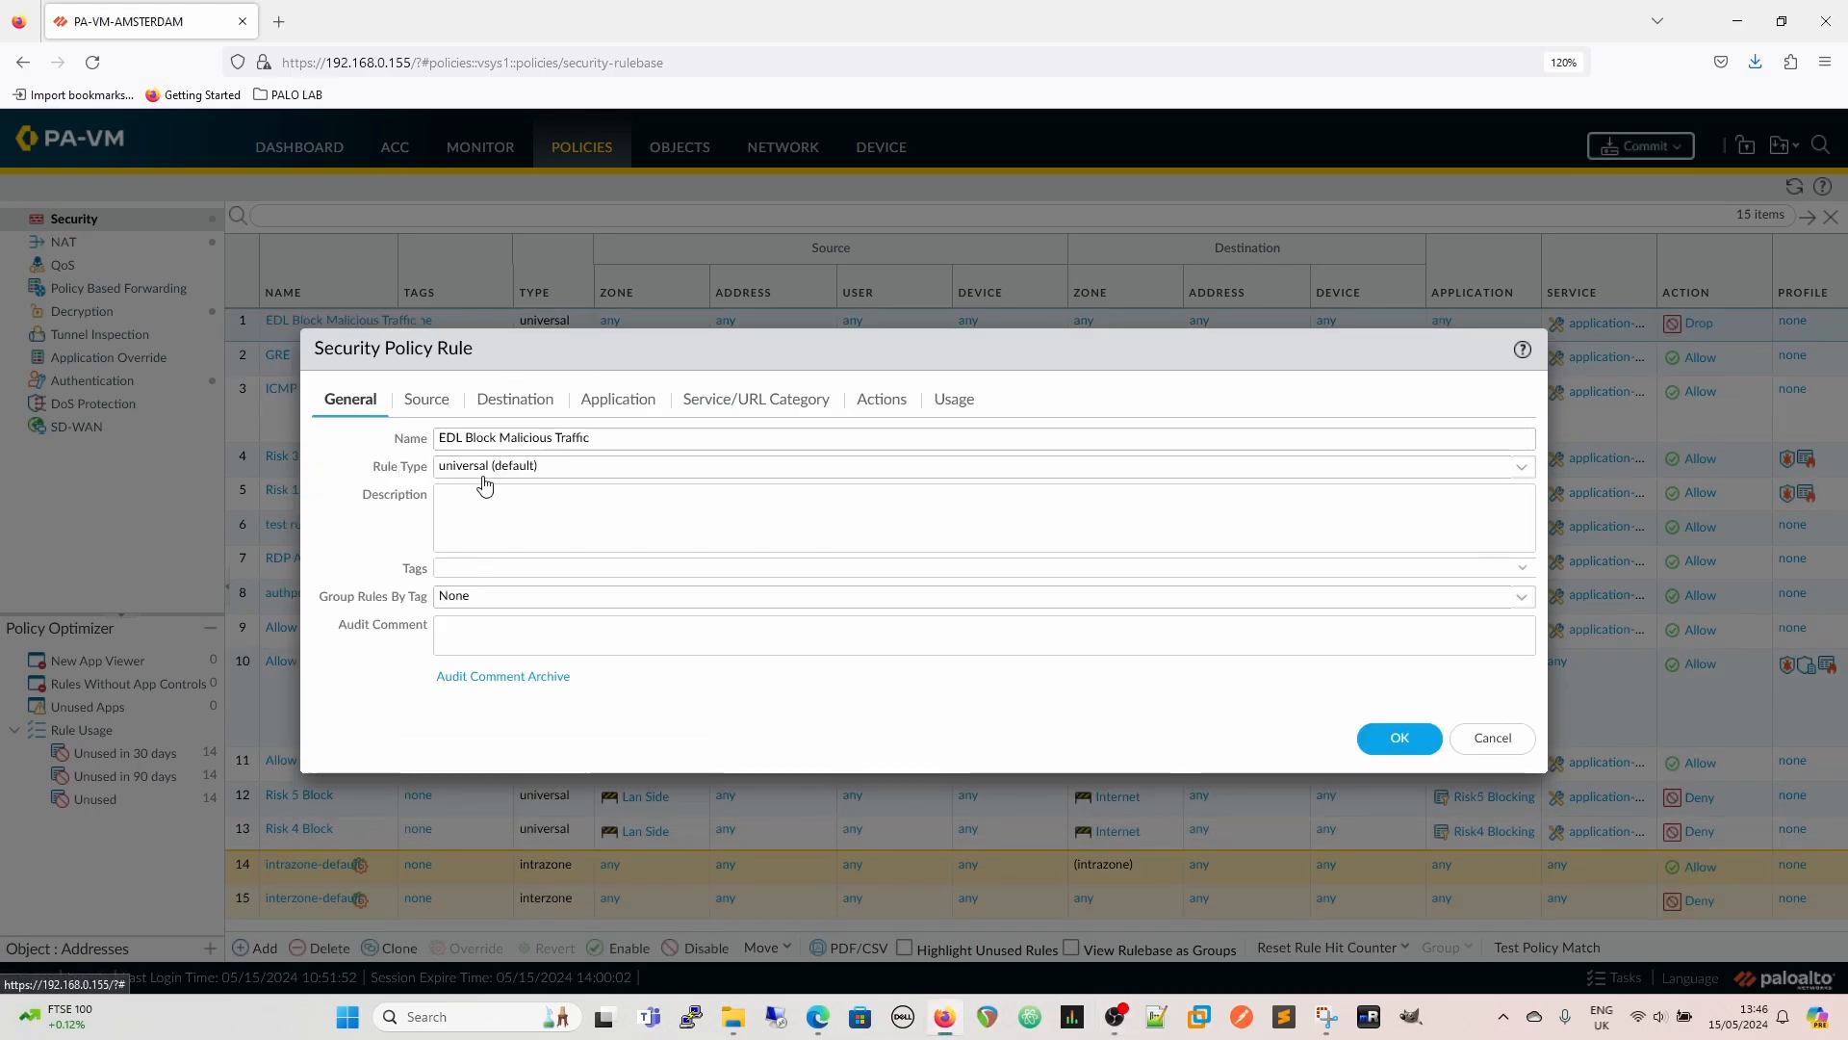
pyautogui.click(650, 432)
pyautogui.write('IN')
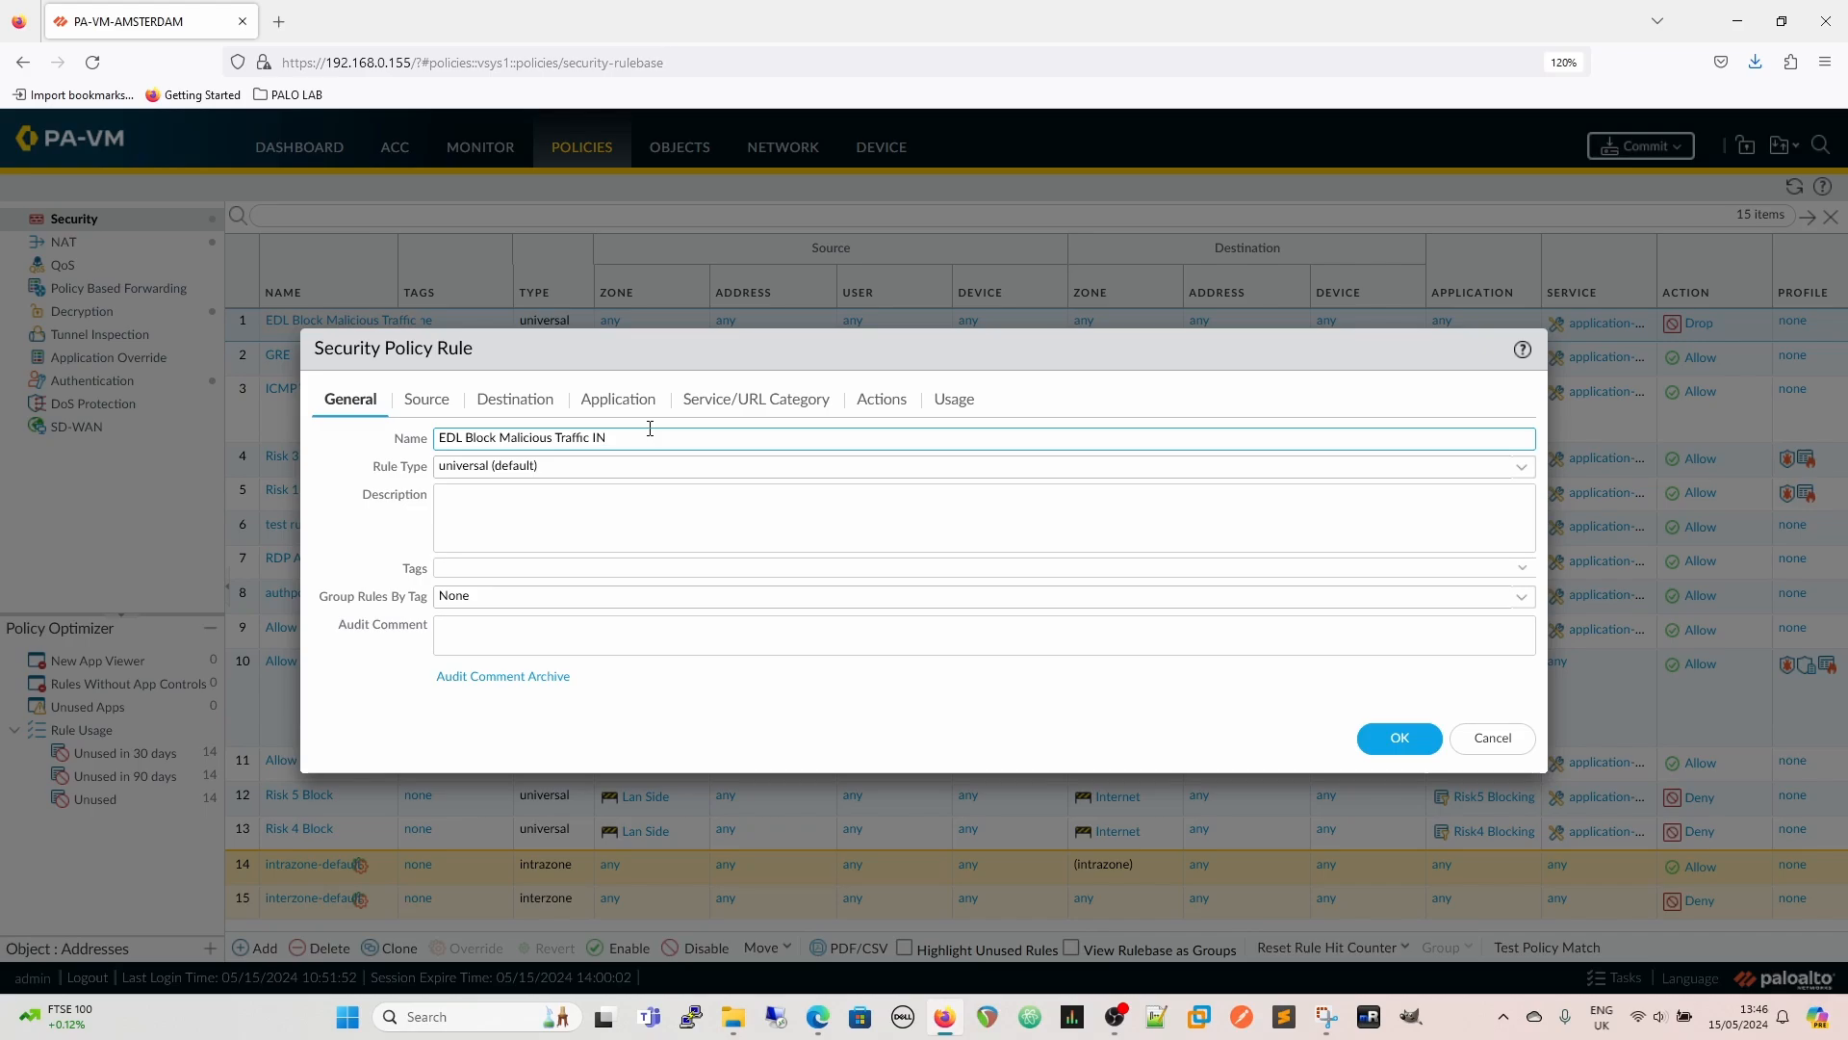
# Add the external dynamic list "Palo Alto Networks - Bulletproof IP addresses" as a source address of the rule
pyautogui.click(433, 400)
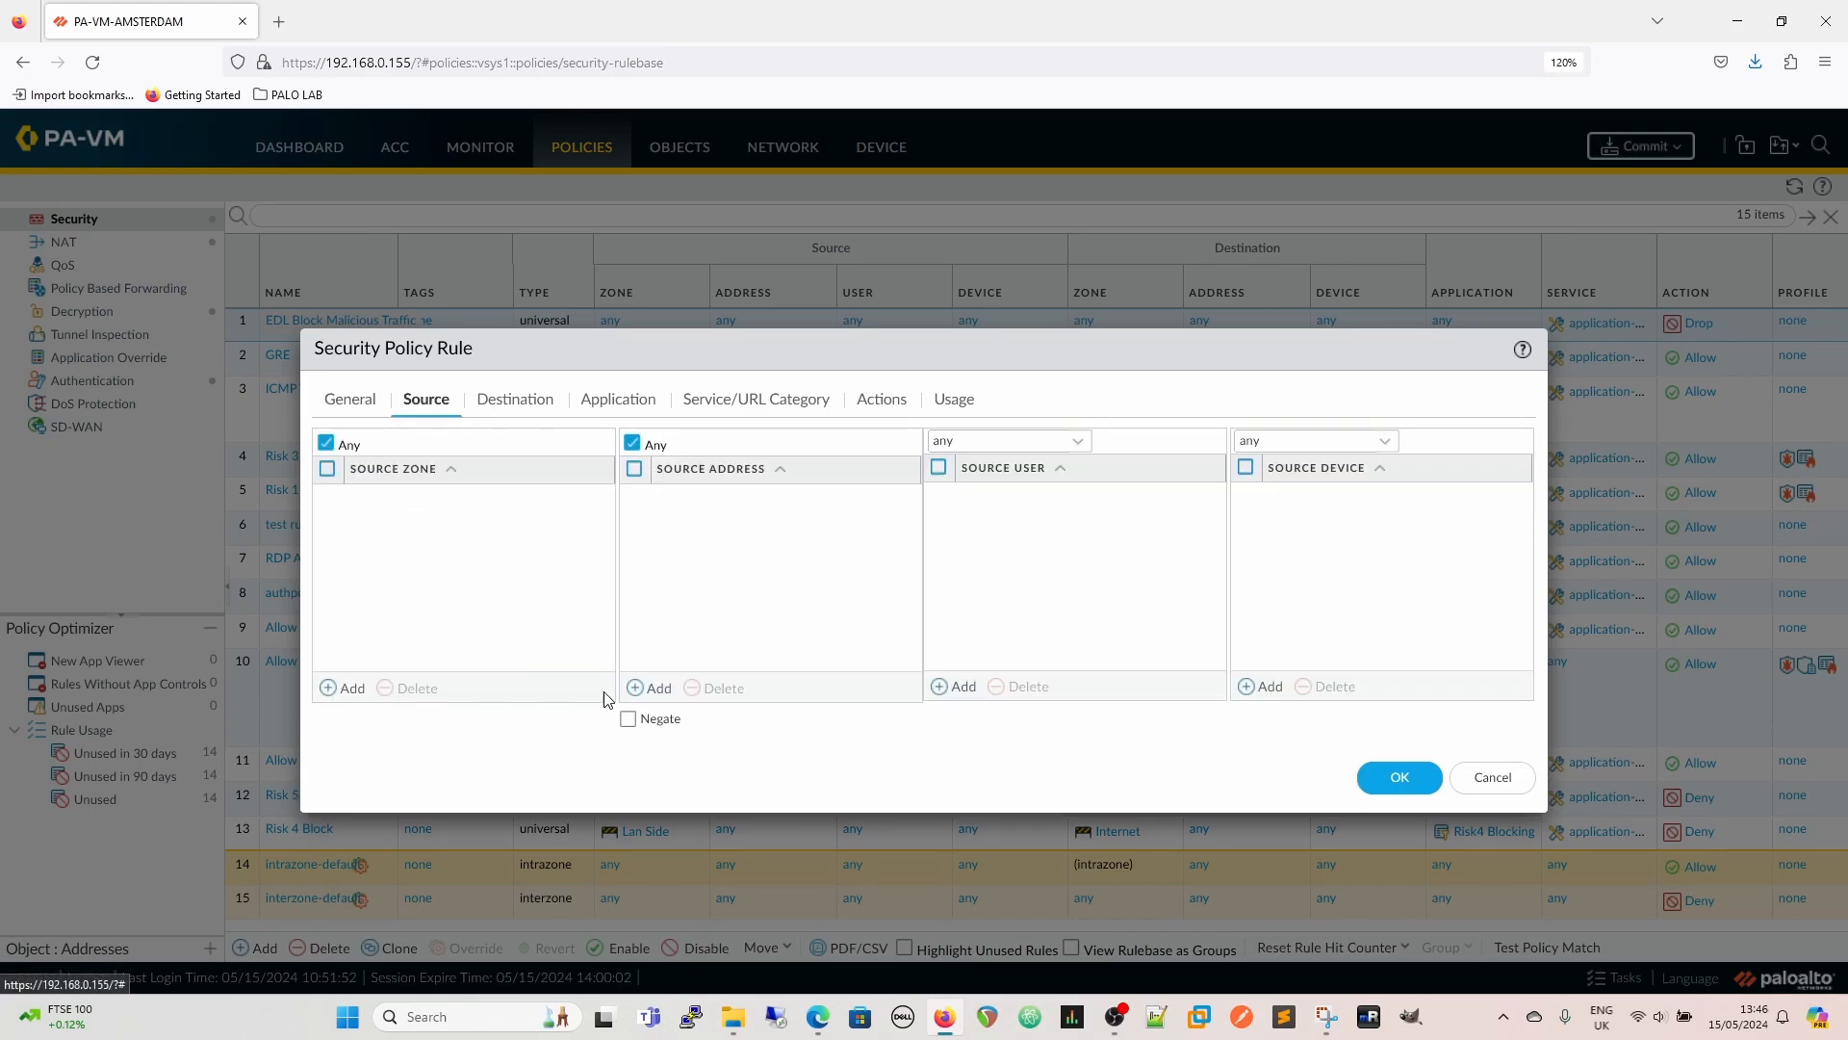
pyautogui.click(654, 688)
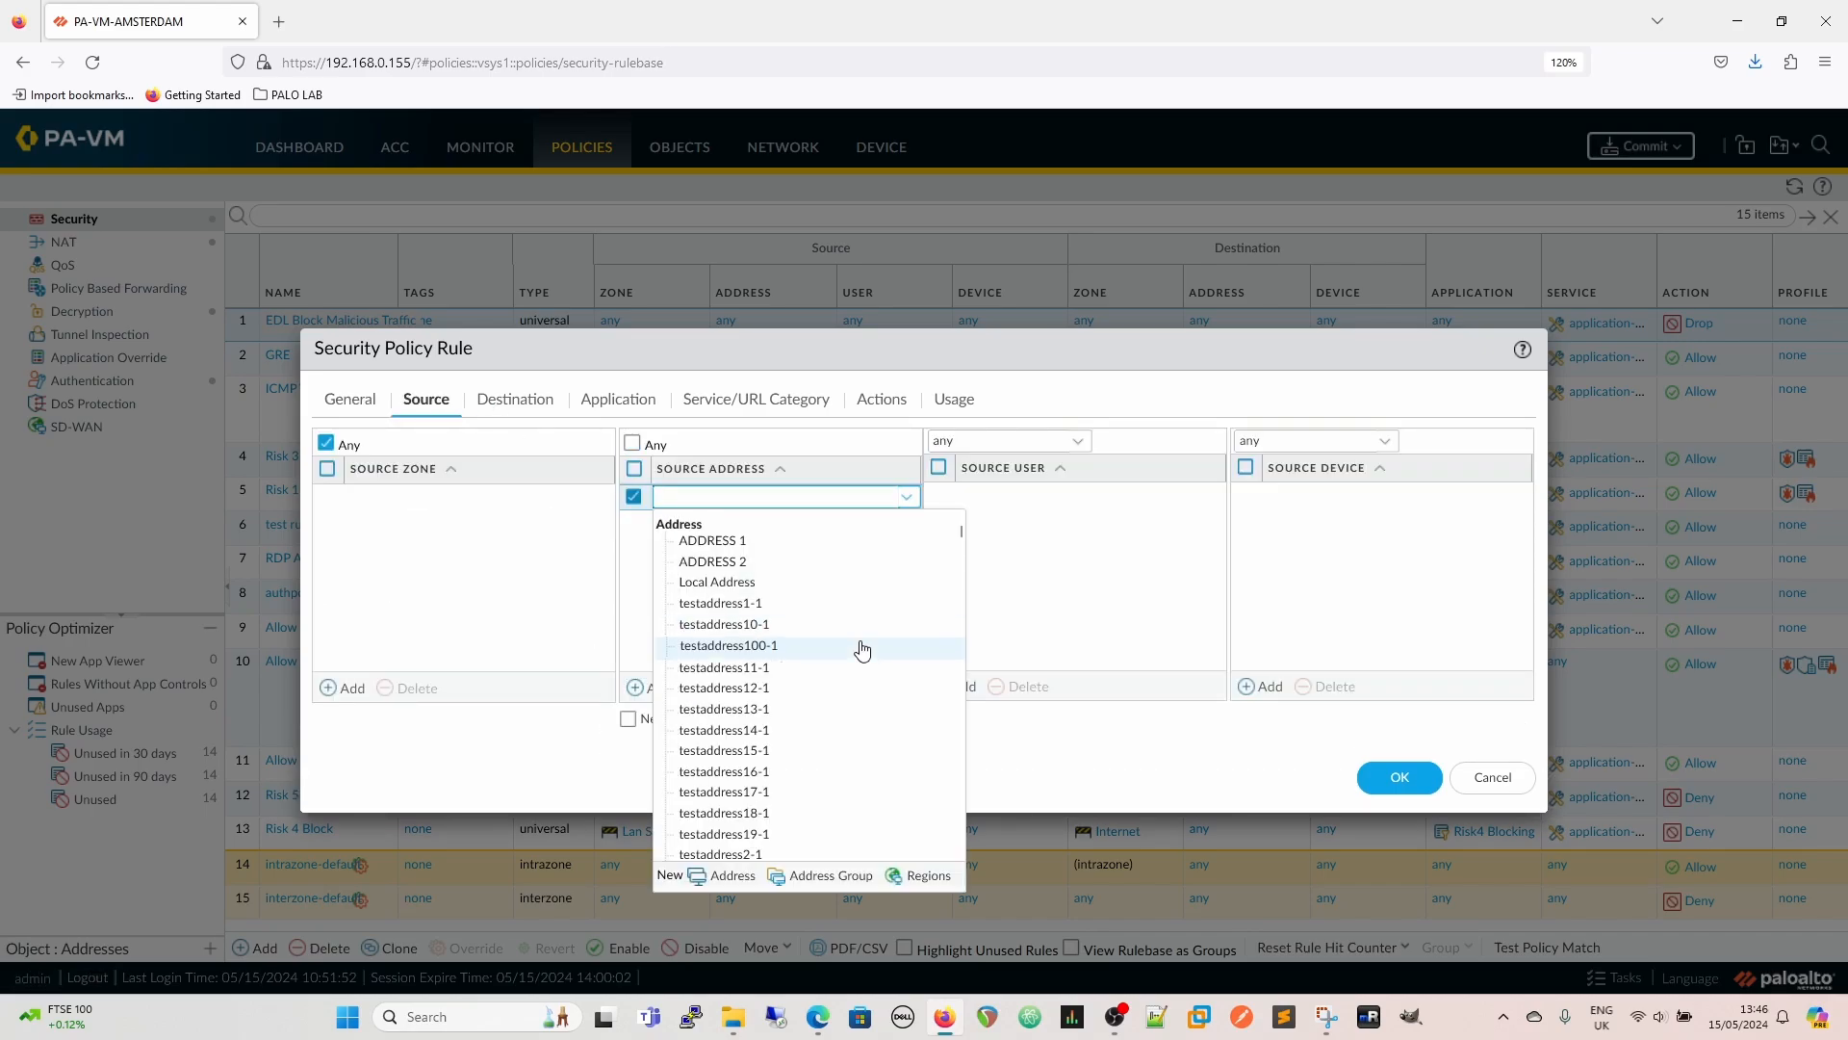
pyautogui.scroll(-15, 861, 674)
pyautogui.scroll(-10, 869, 714)
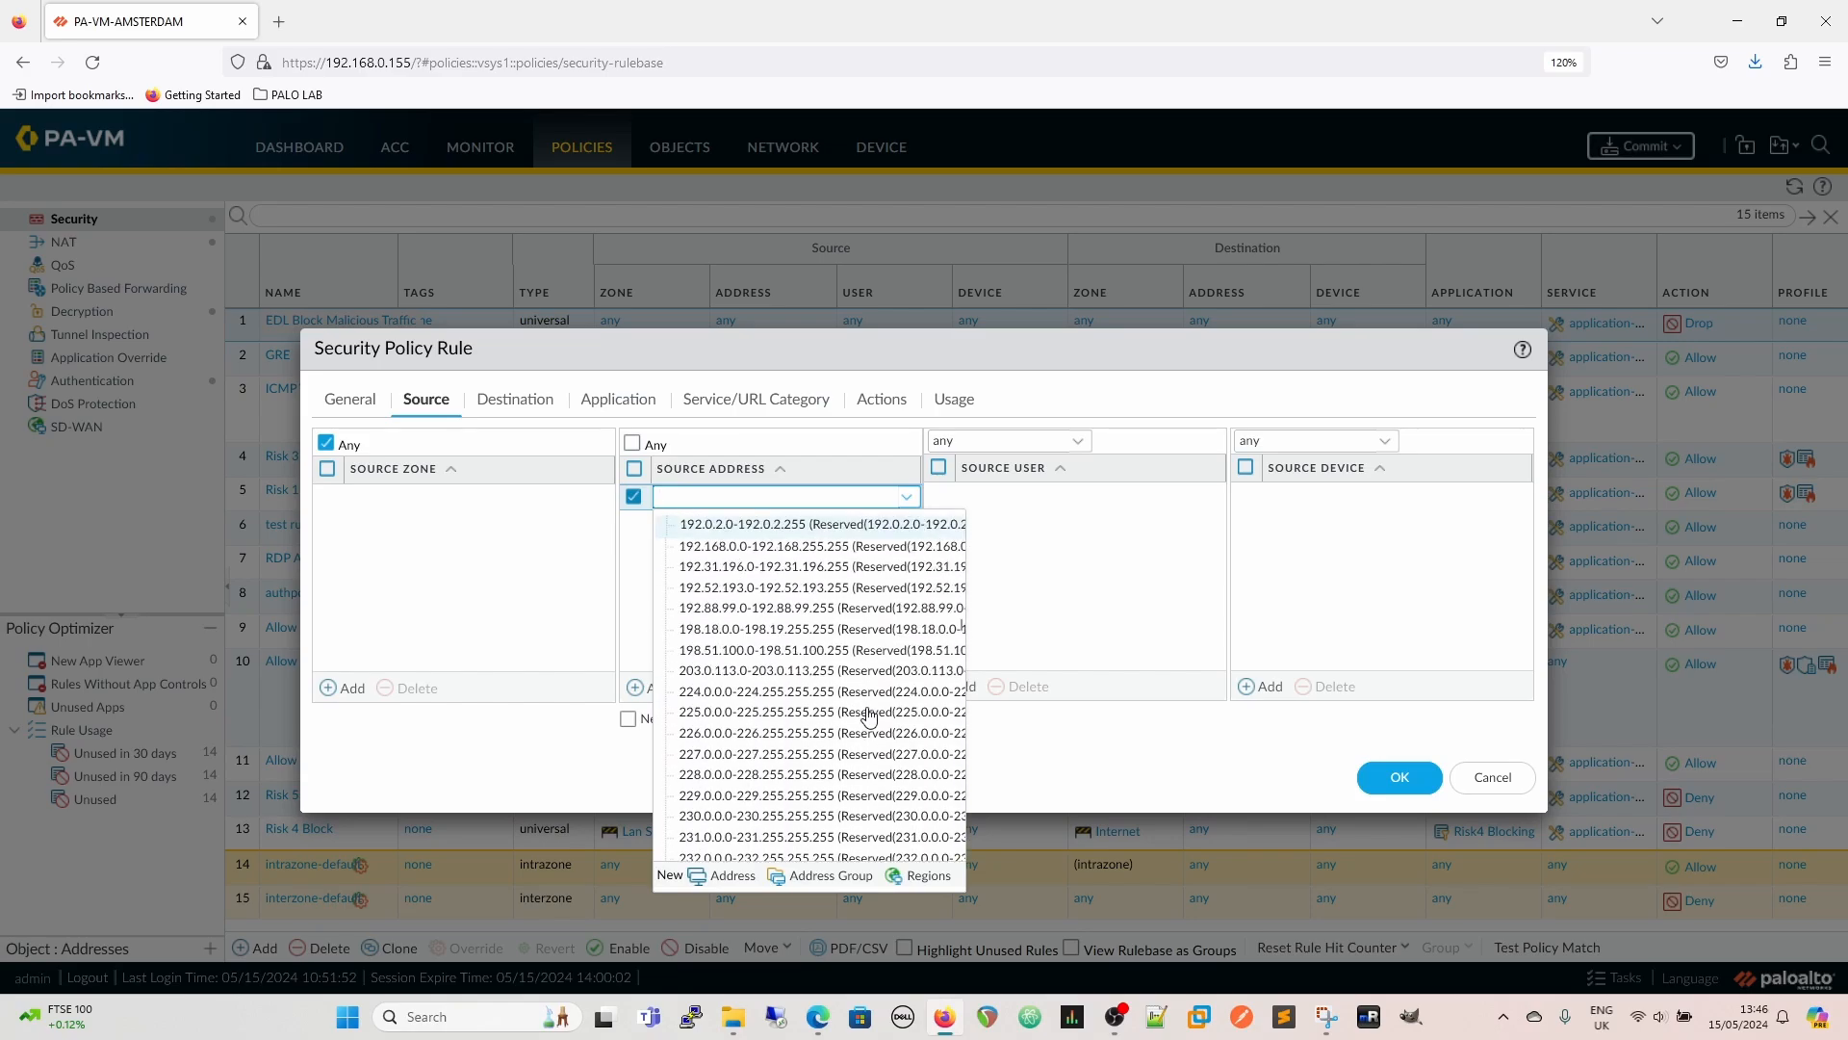
pyautogui.scroll(4, 869, 707)
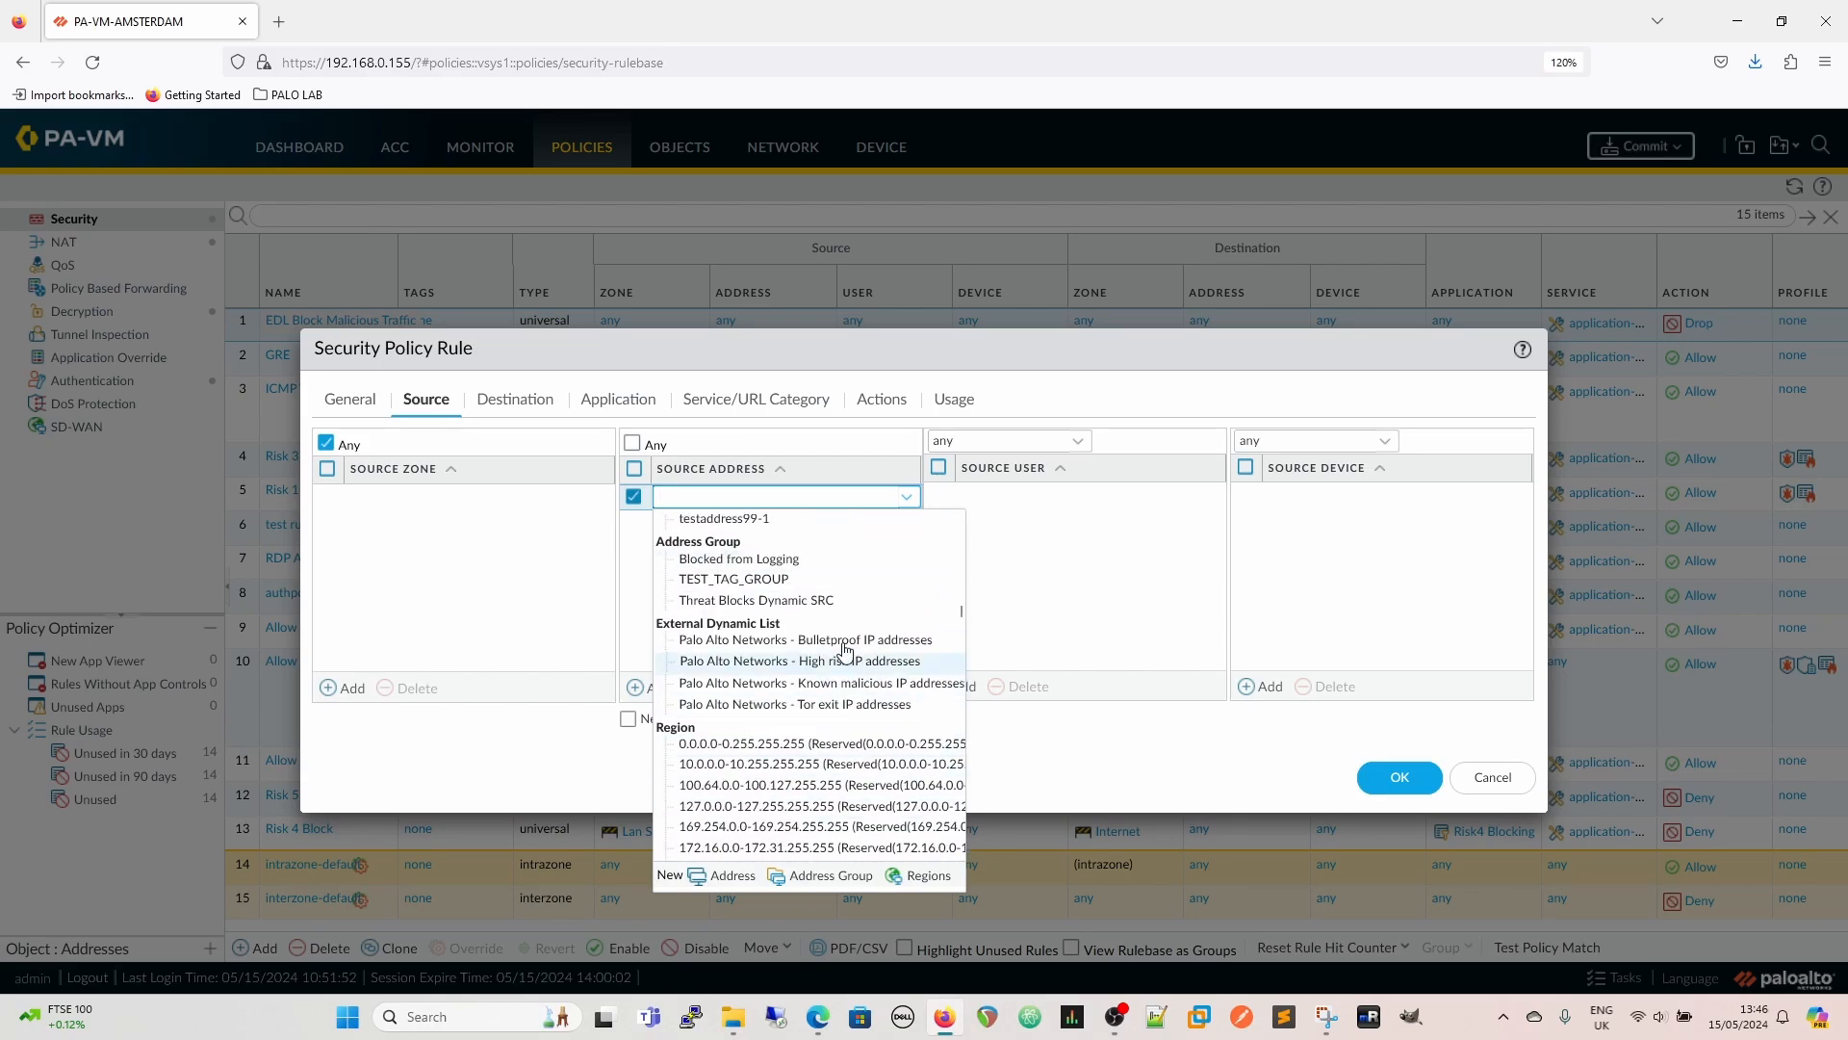
pyautogui.click(835, 642)
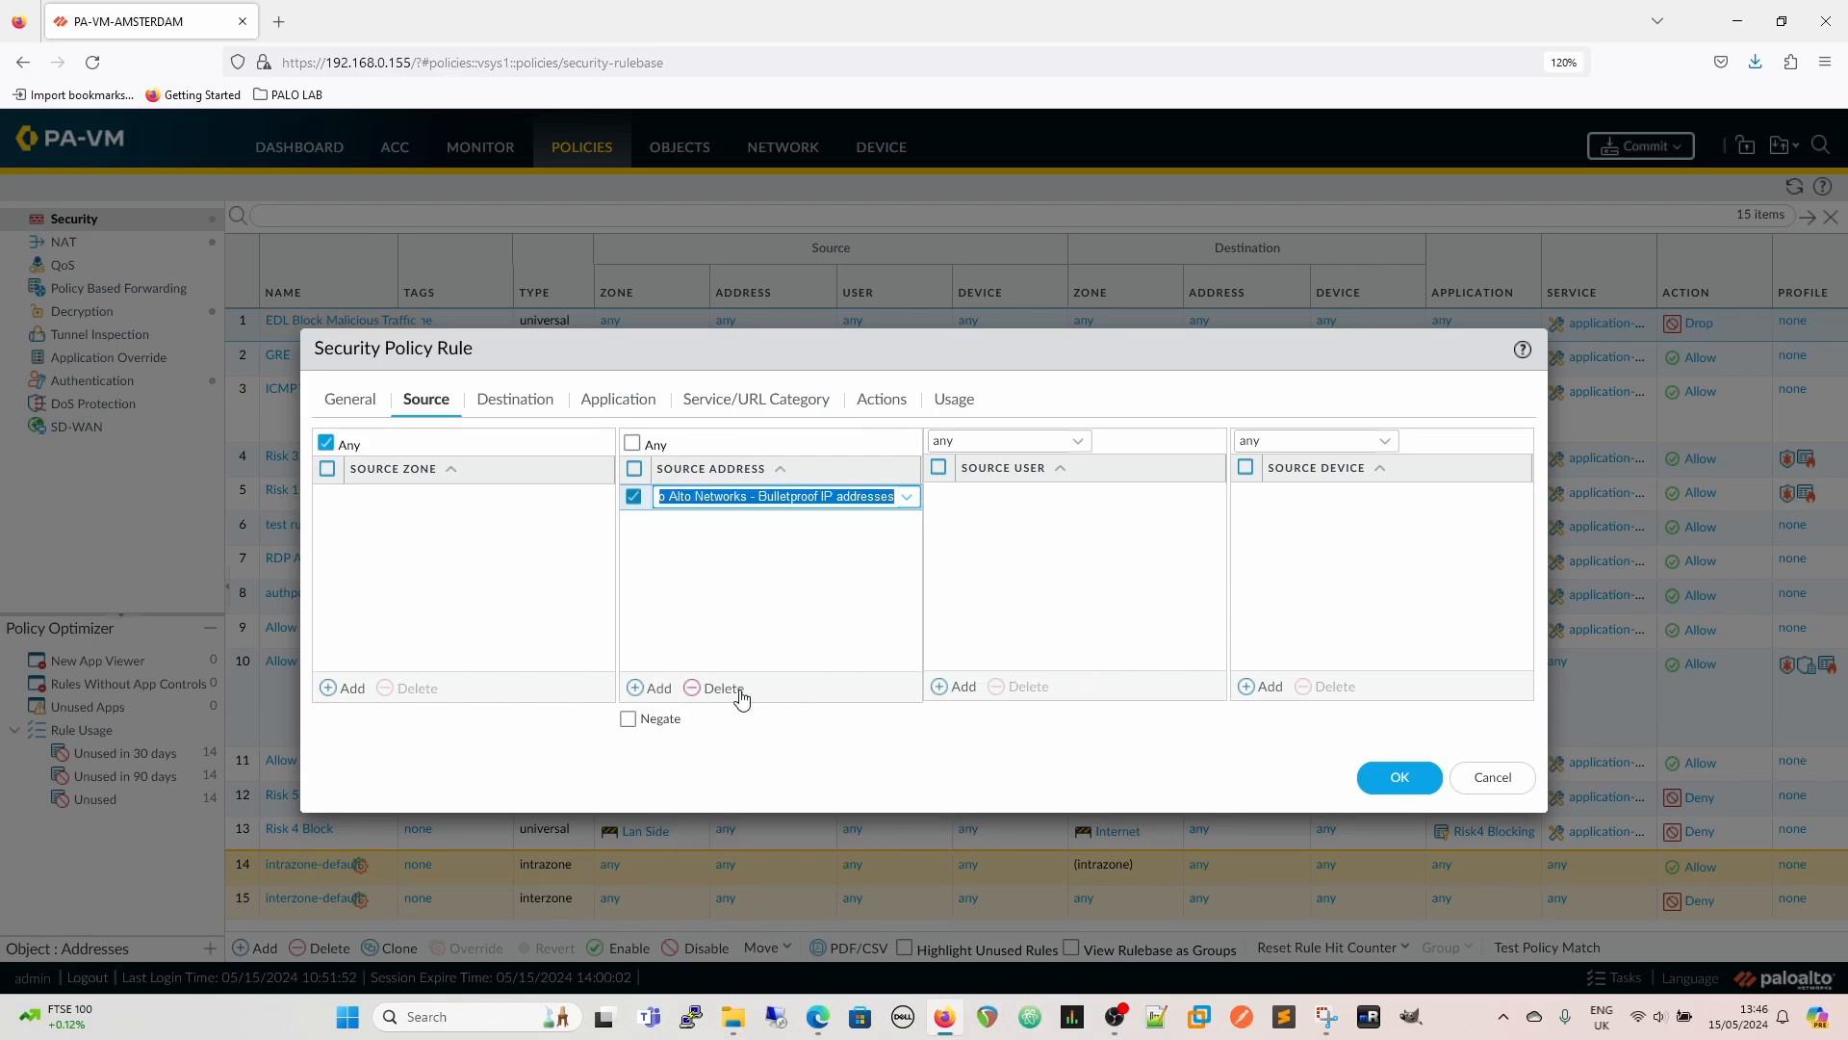
# Add the external dynamic list "Palo Alto Networks - High risk IP addresses" to the rule's source addresses
pyautogui.click(644, 689)
pyautogui.scroll(-5, 799, 770)
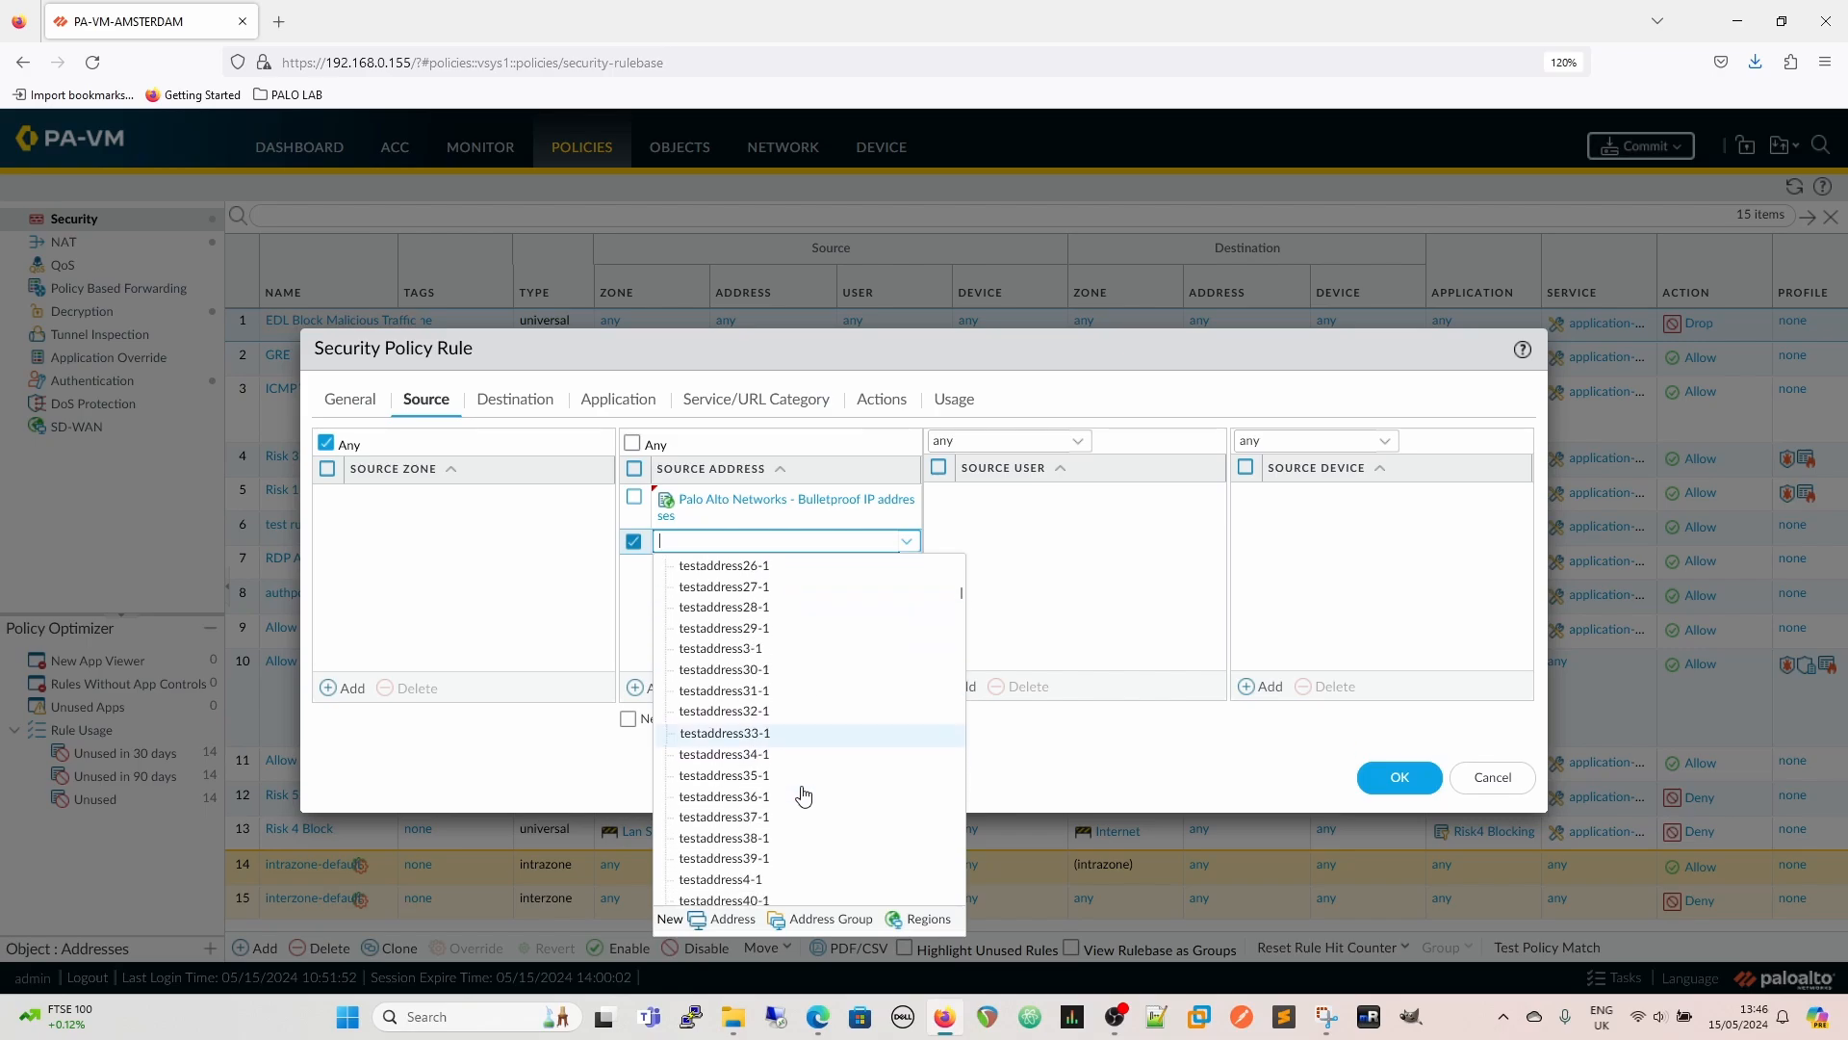
pyautogui.scroll(-10, 804, 796)
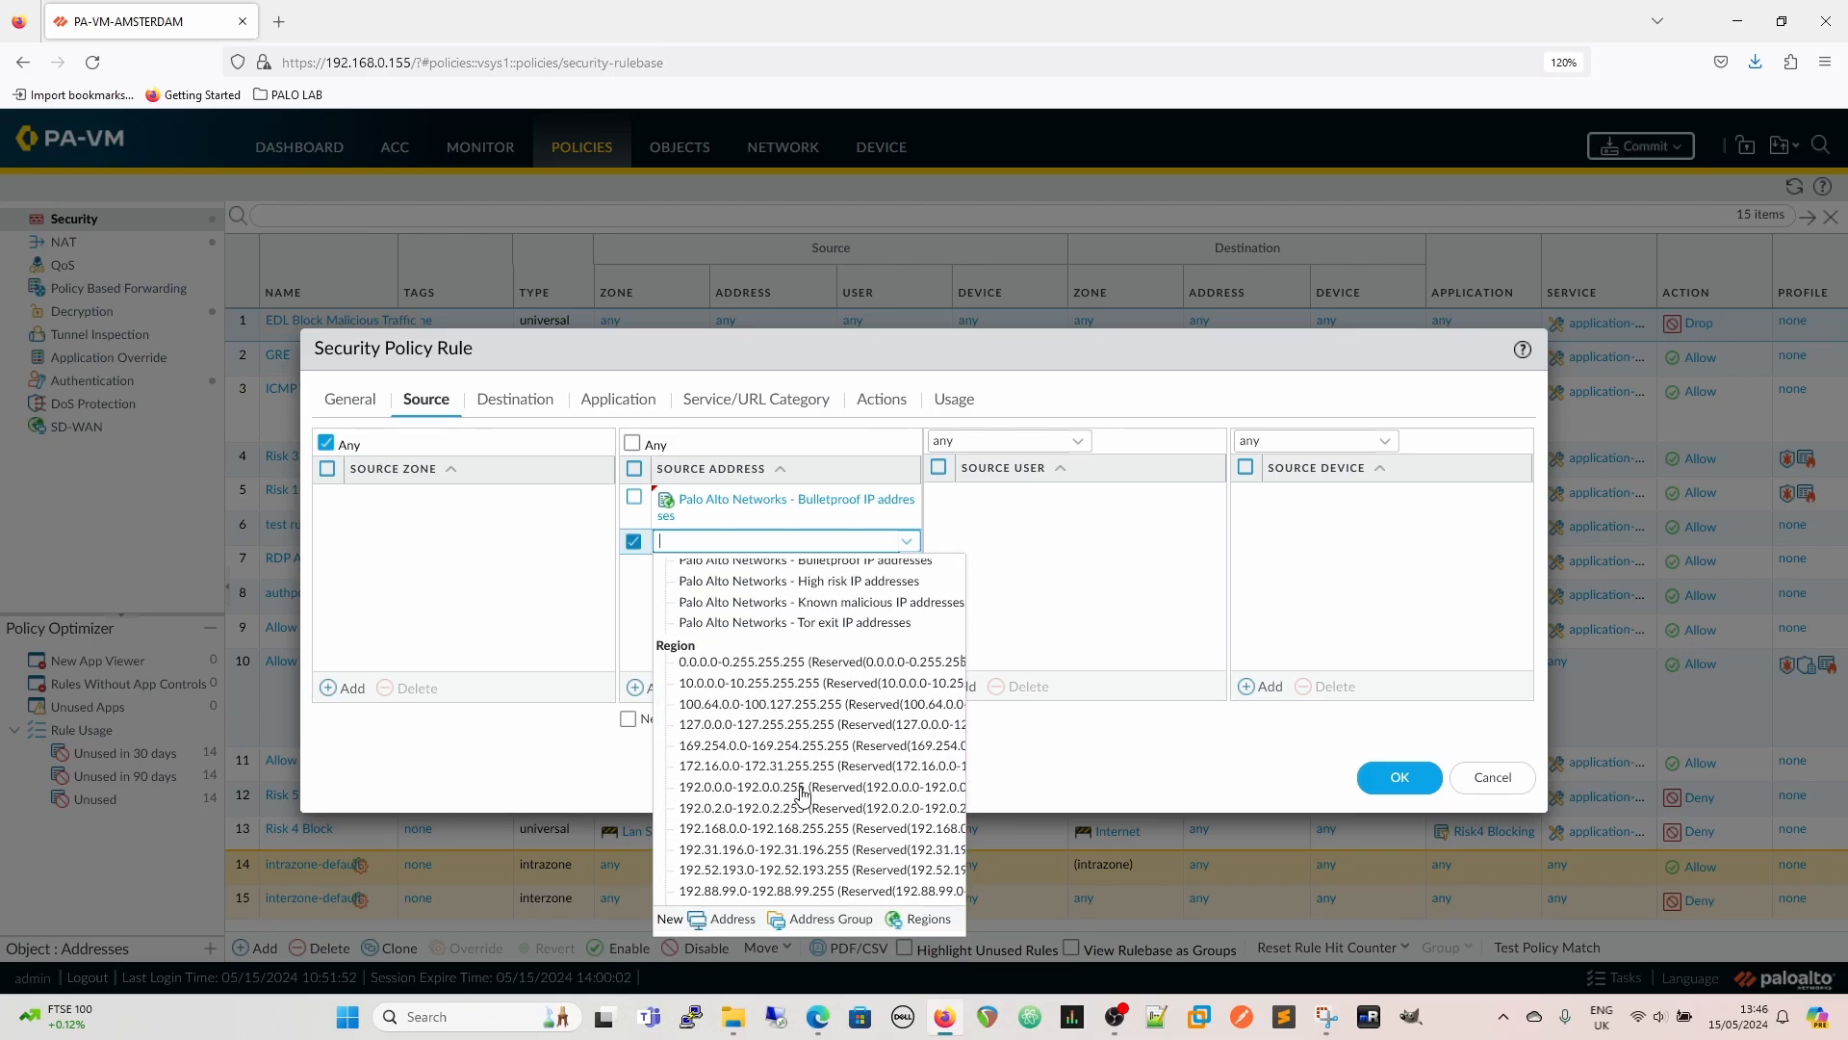
pyautogui.scroll(4, 804, 796)
pyautogui.click(819, 677)
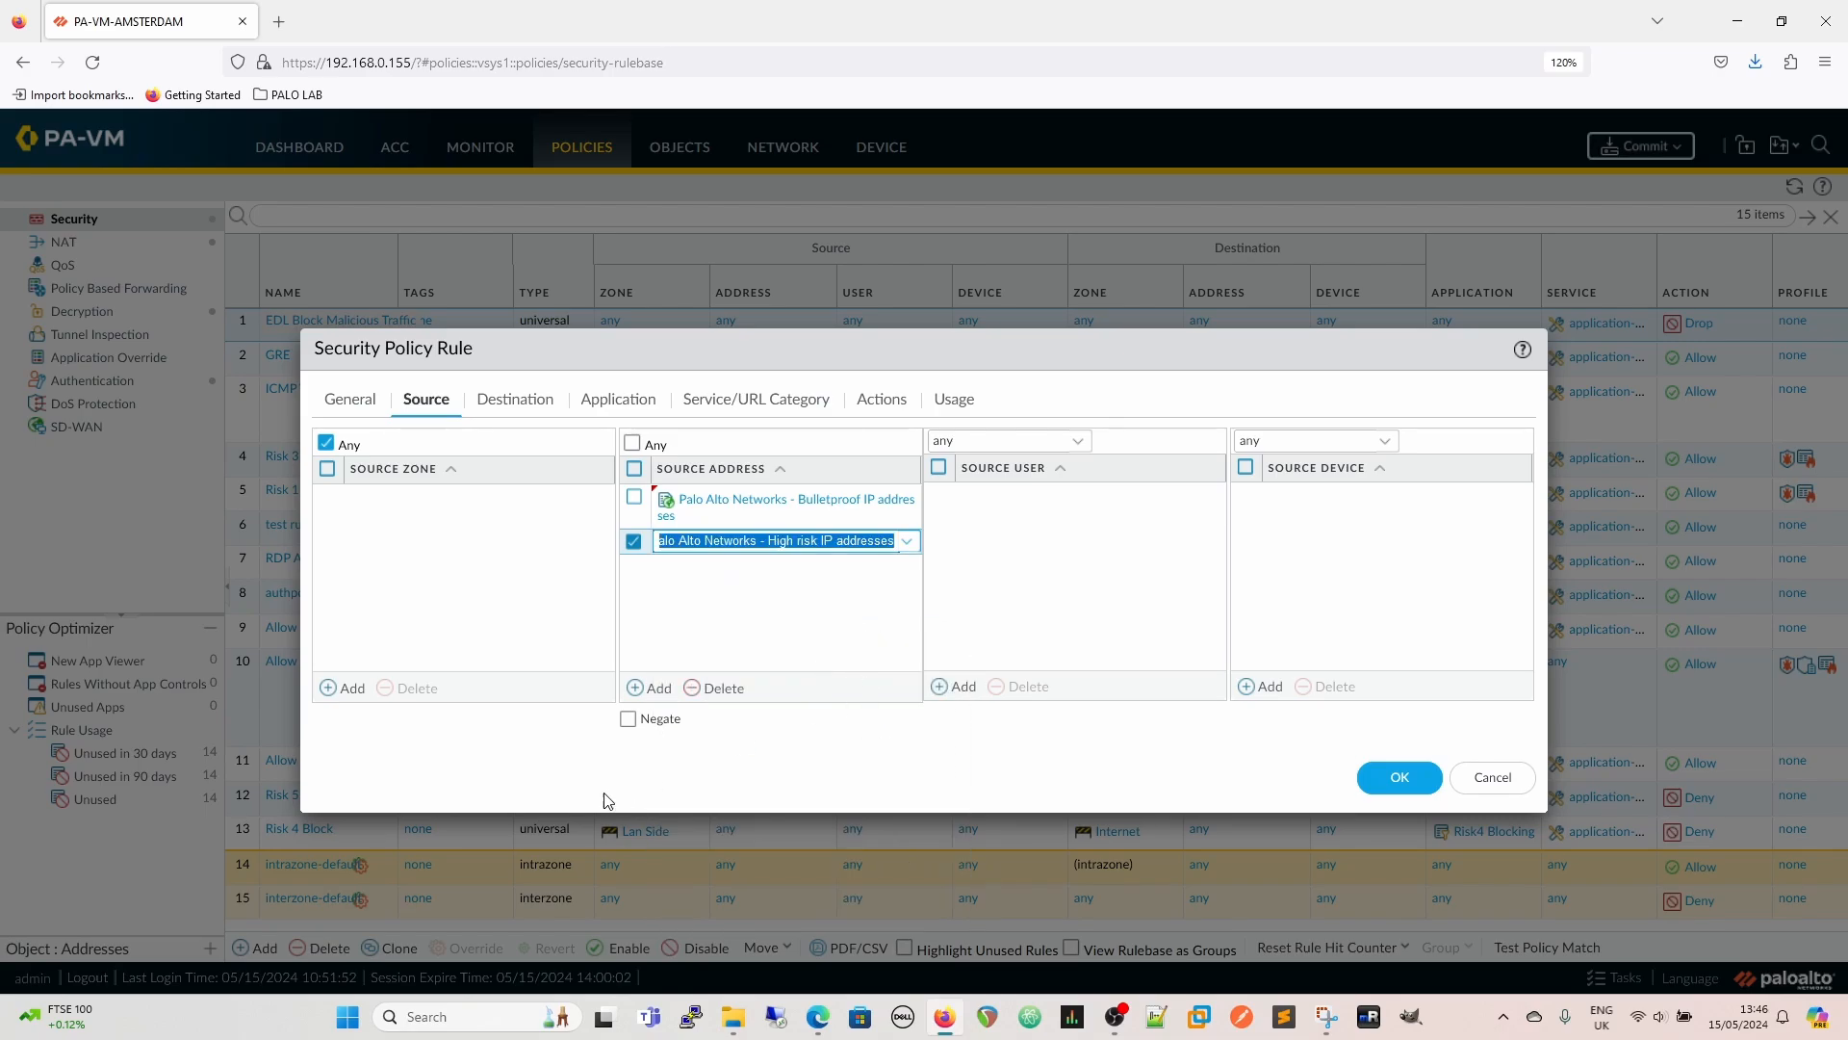
# Add the external dynamic list "Palo Alto Networks - Tor exit IP addresses" to the rule's source addresses
pyautogui.click(648, 689)
pyautogui.scroll(-5, 799, 751)
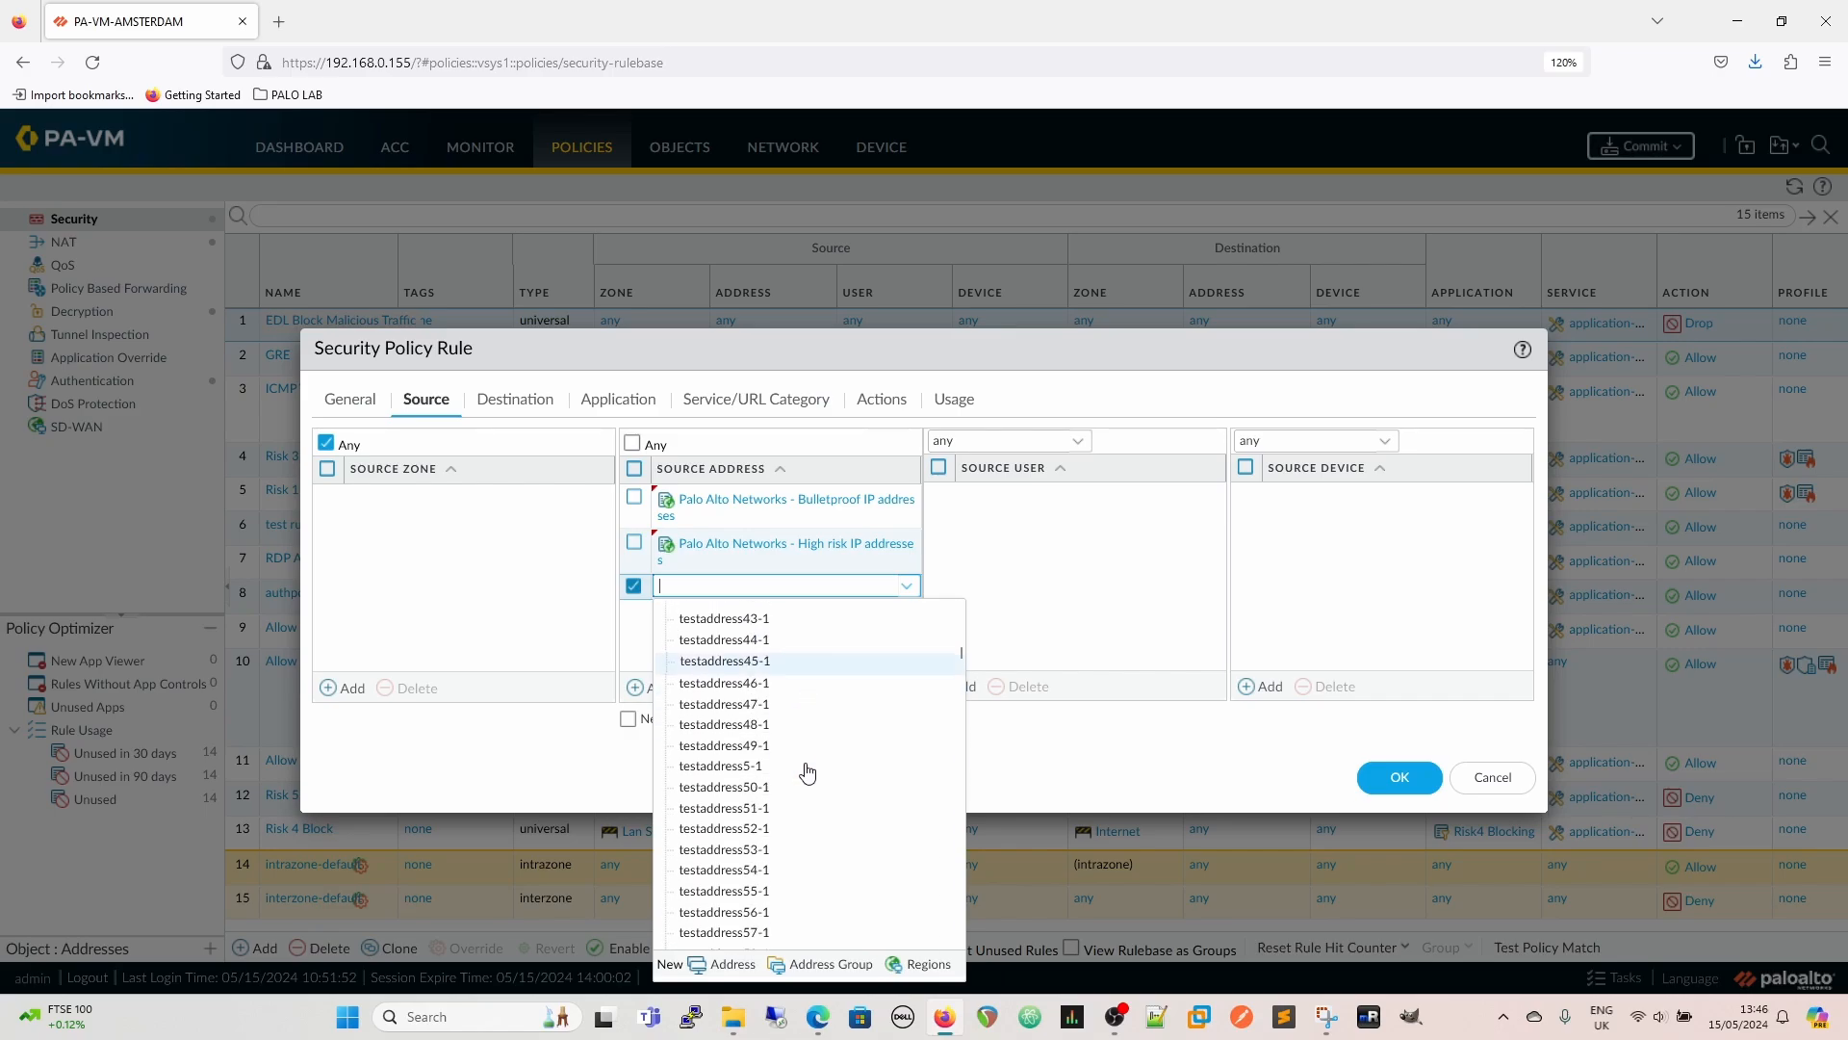
pyautogui.scroll(-8, 806, 773)
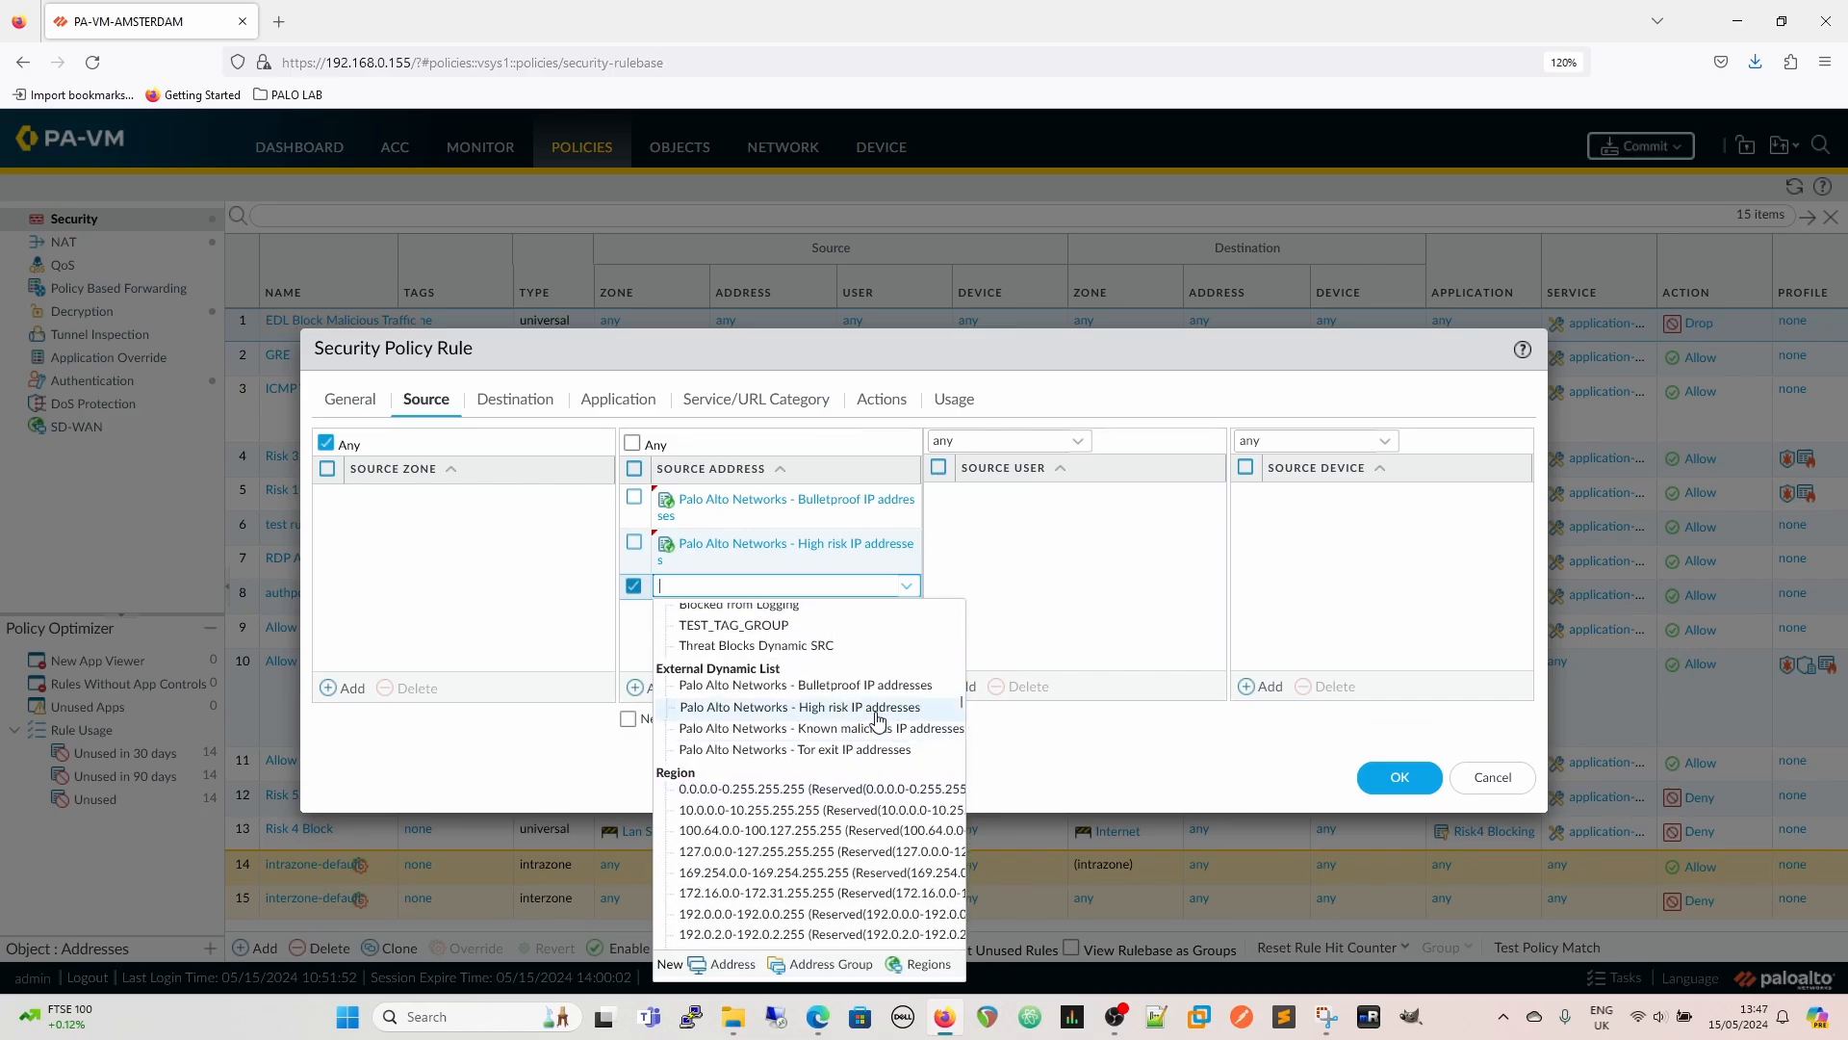
pyautogui.click(814, 749)
# Add "Palo Alto Networks - Known malicious IP addresses" to the rule's source addresses, and save the rule after checking its actions
pyautogui.click(648, 687)
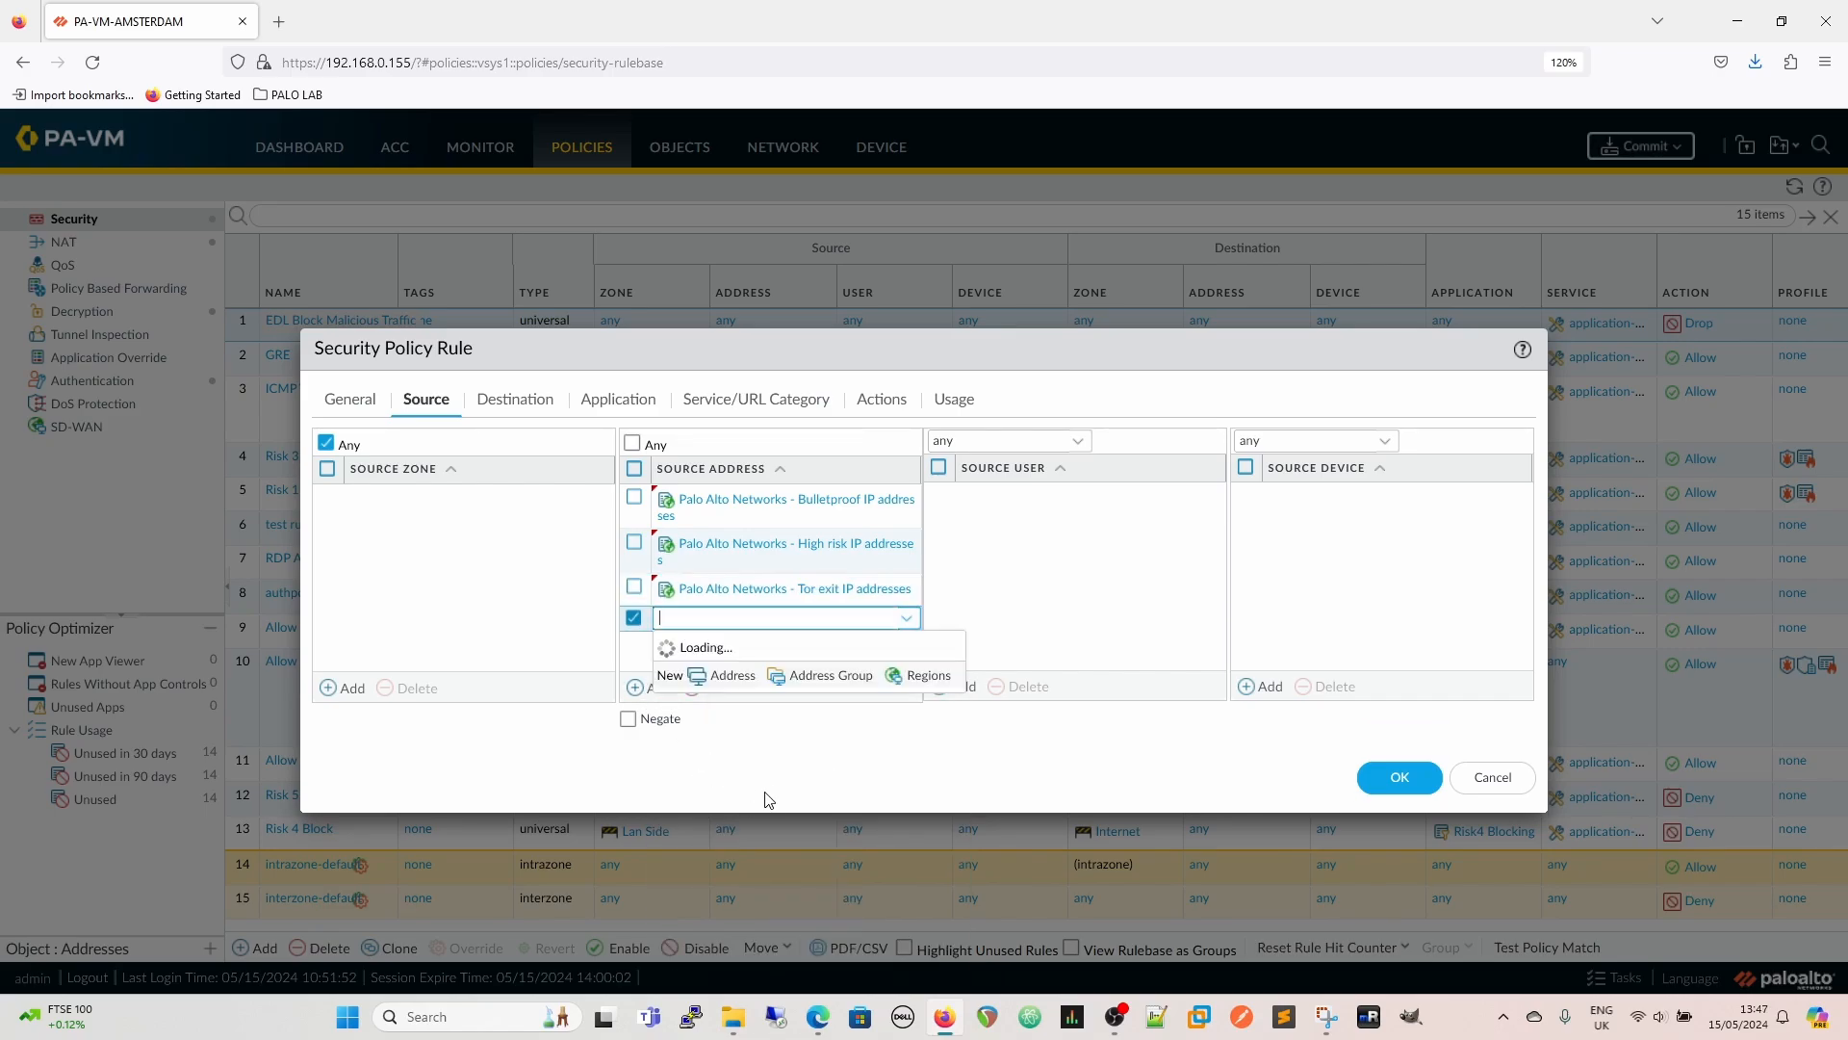
pyautogui.scroll(-10, 814, 539)
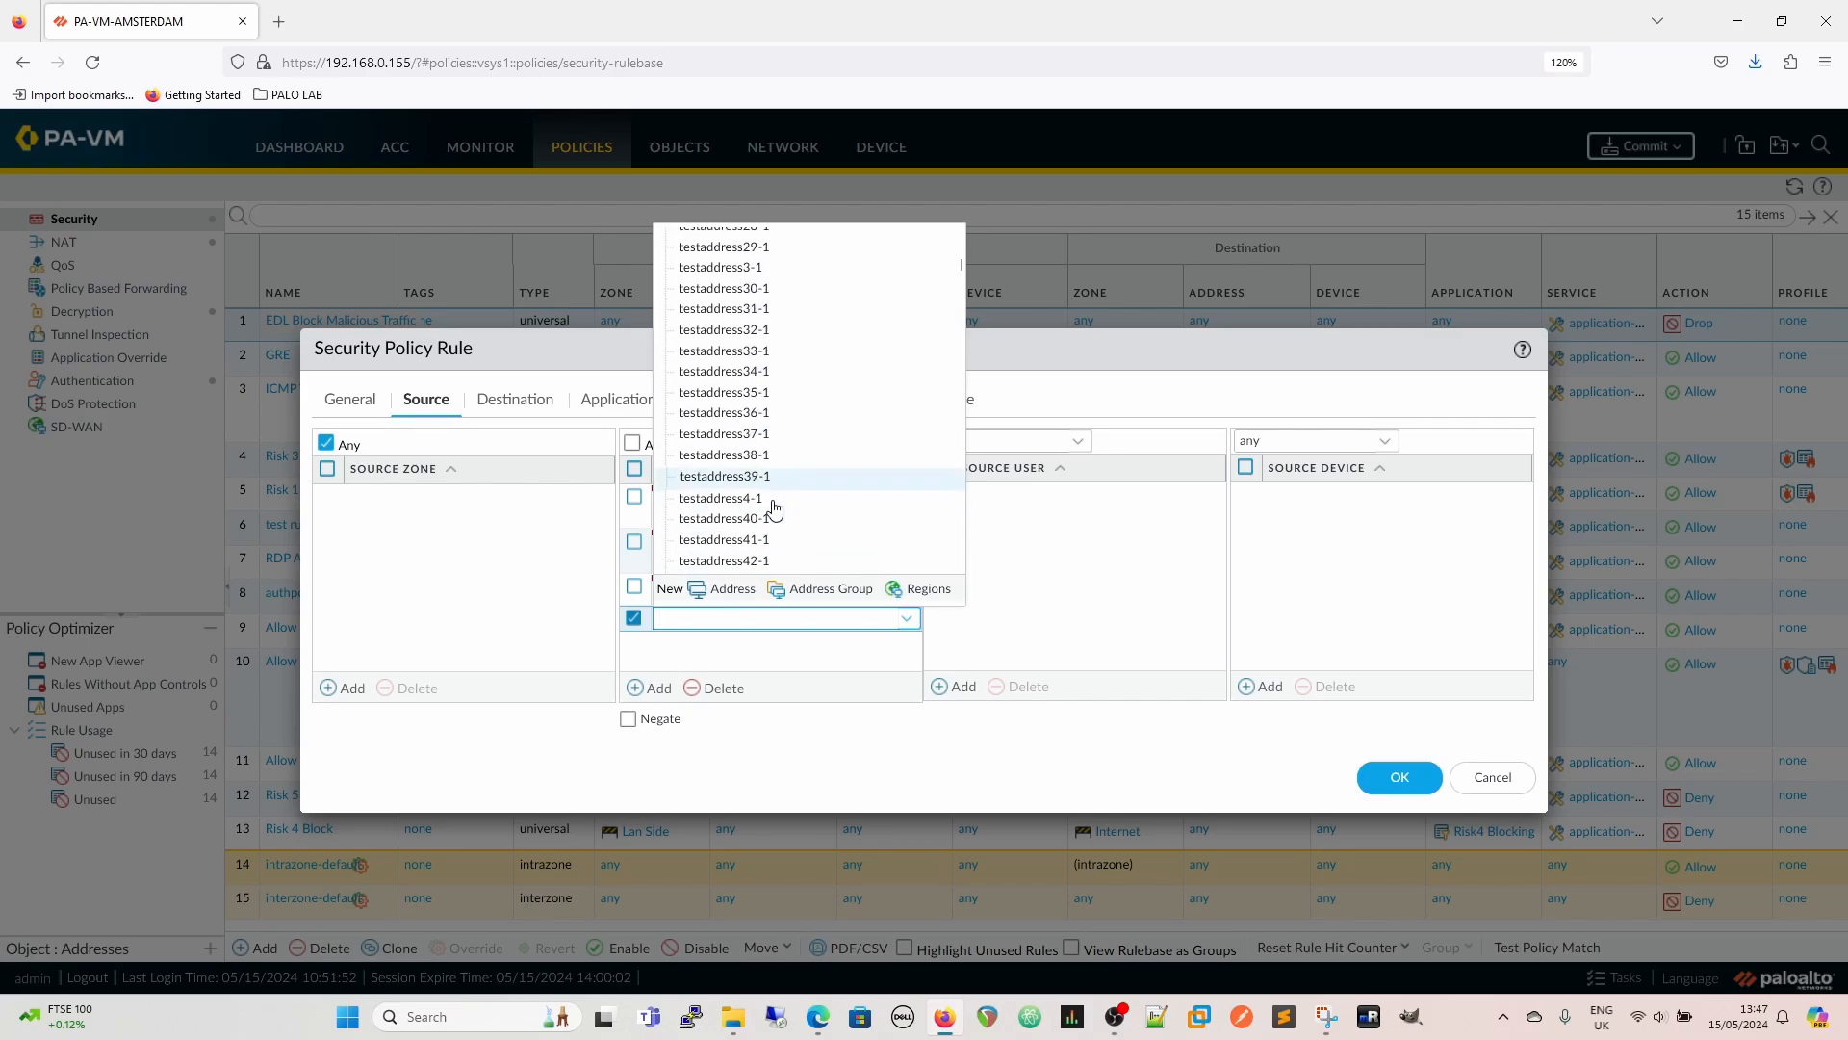
pyautogui.scroll(-10, 811, 519)
pyautogui.scroll(3, 761, 462)
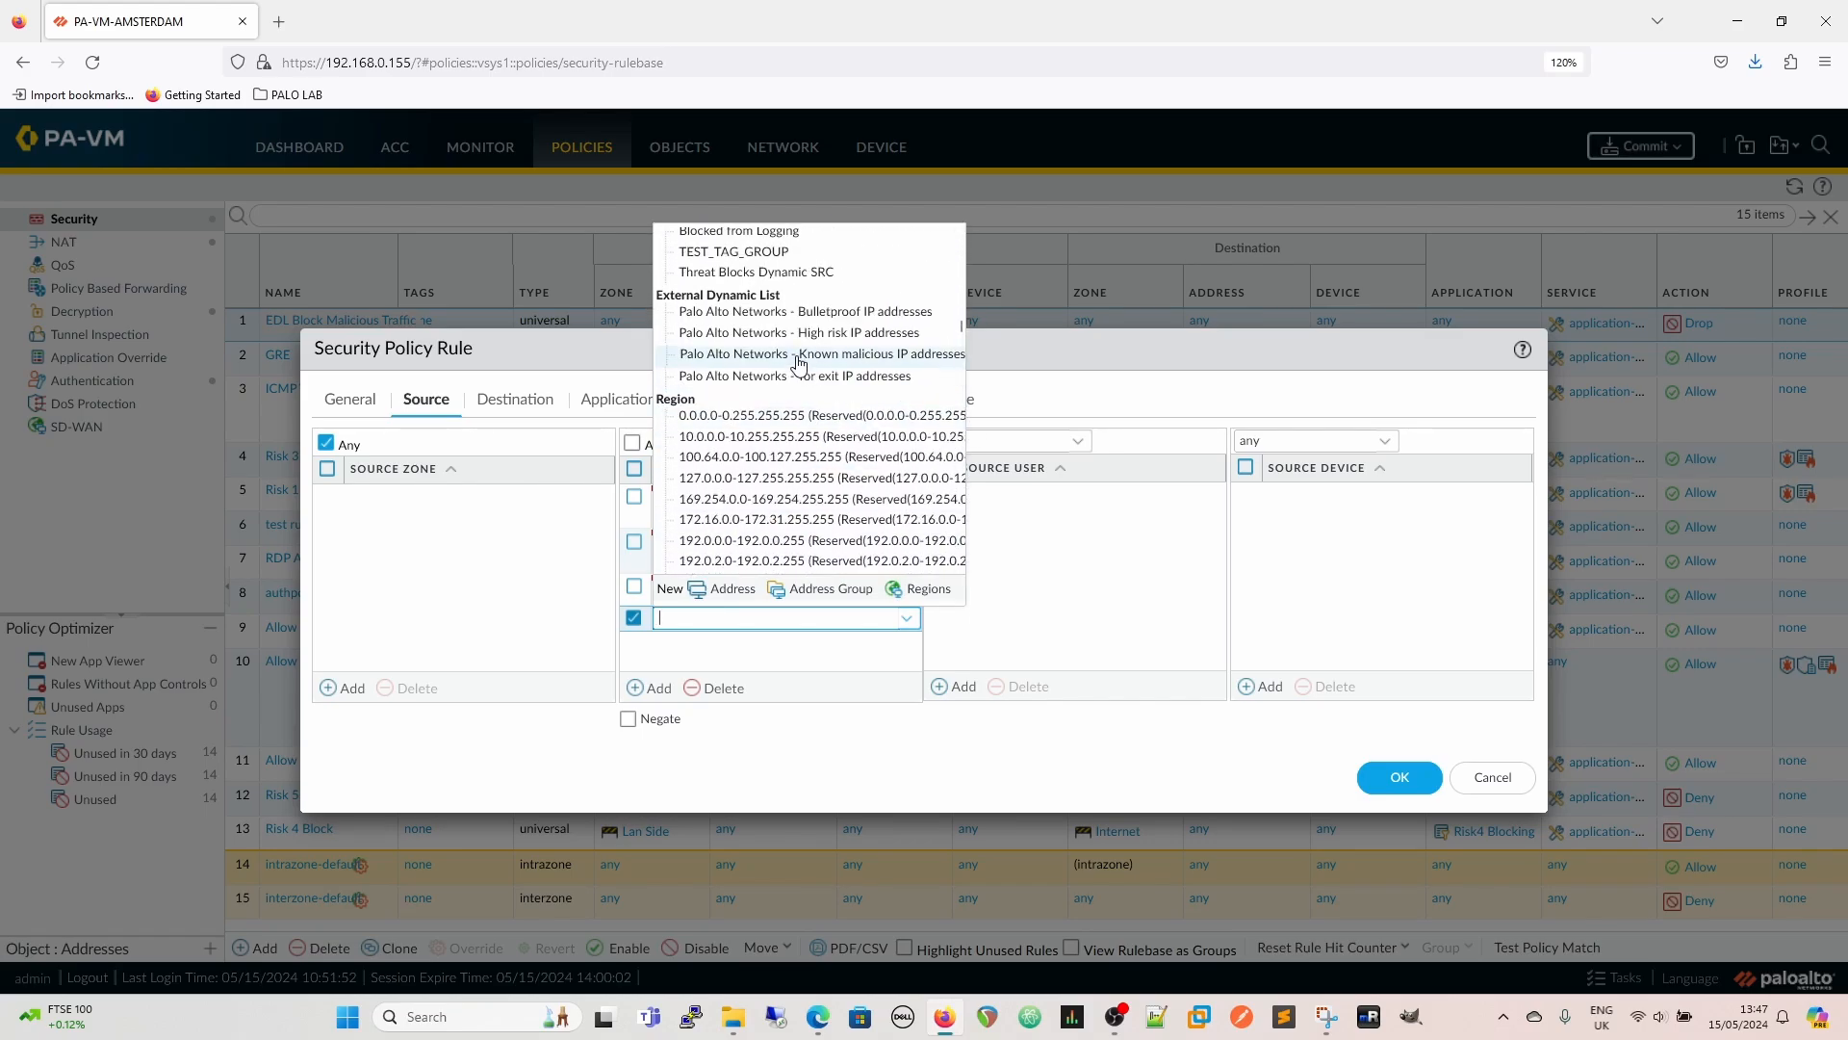
pyautogui.click(795, 351)
pyautogui.click(815, 661)
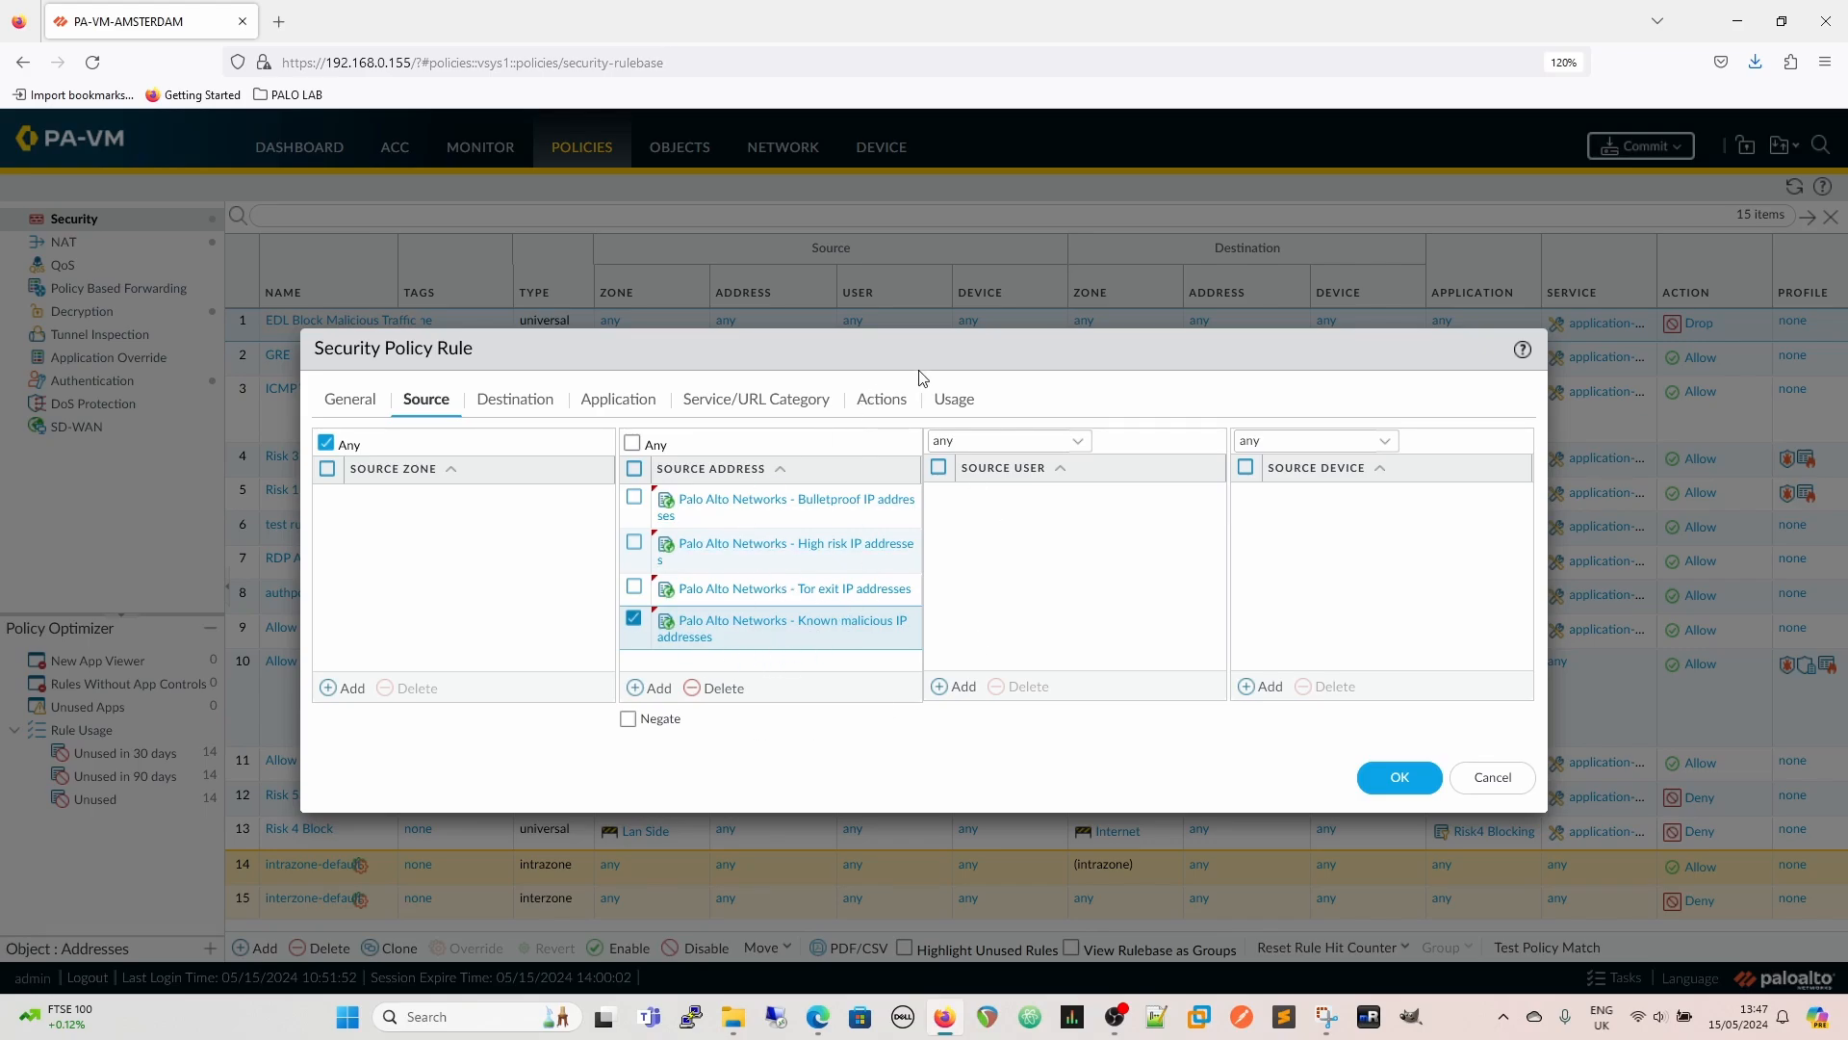
pyautogui.click(874, 405)
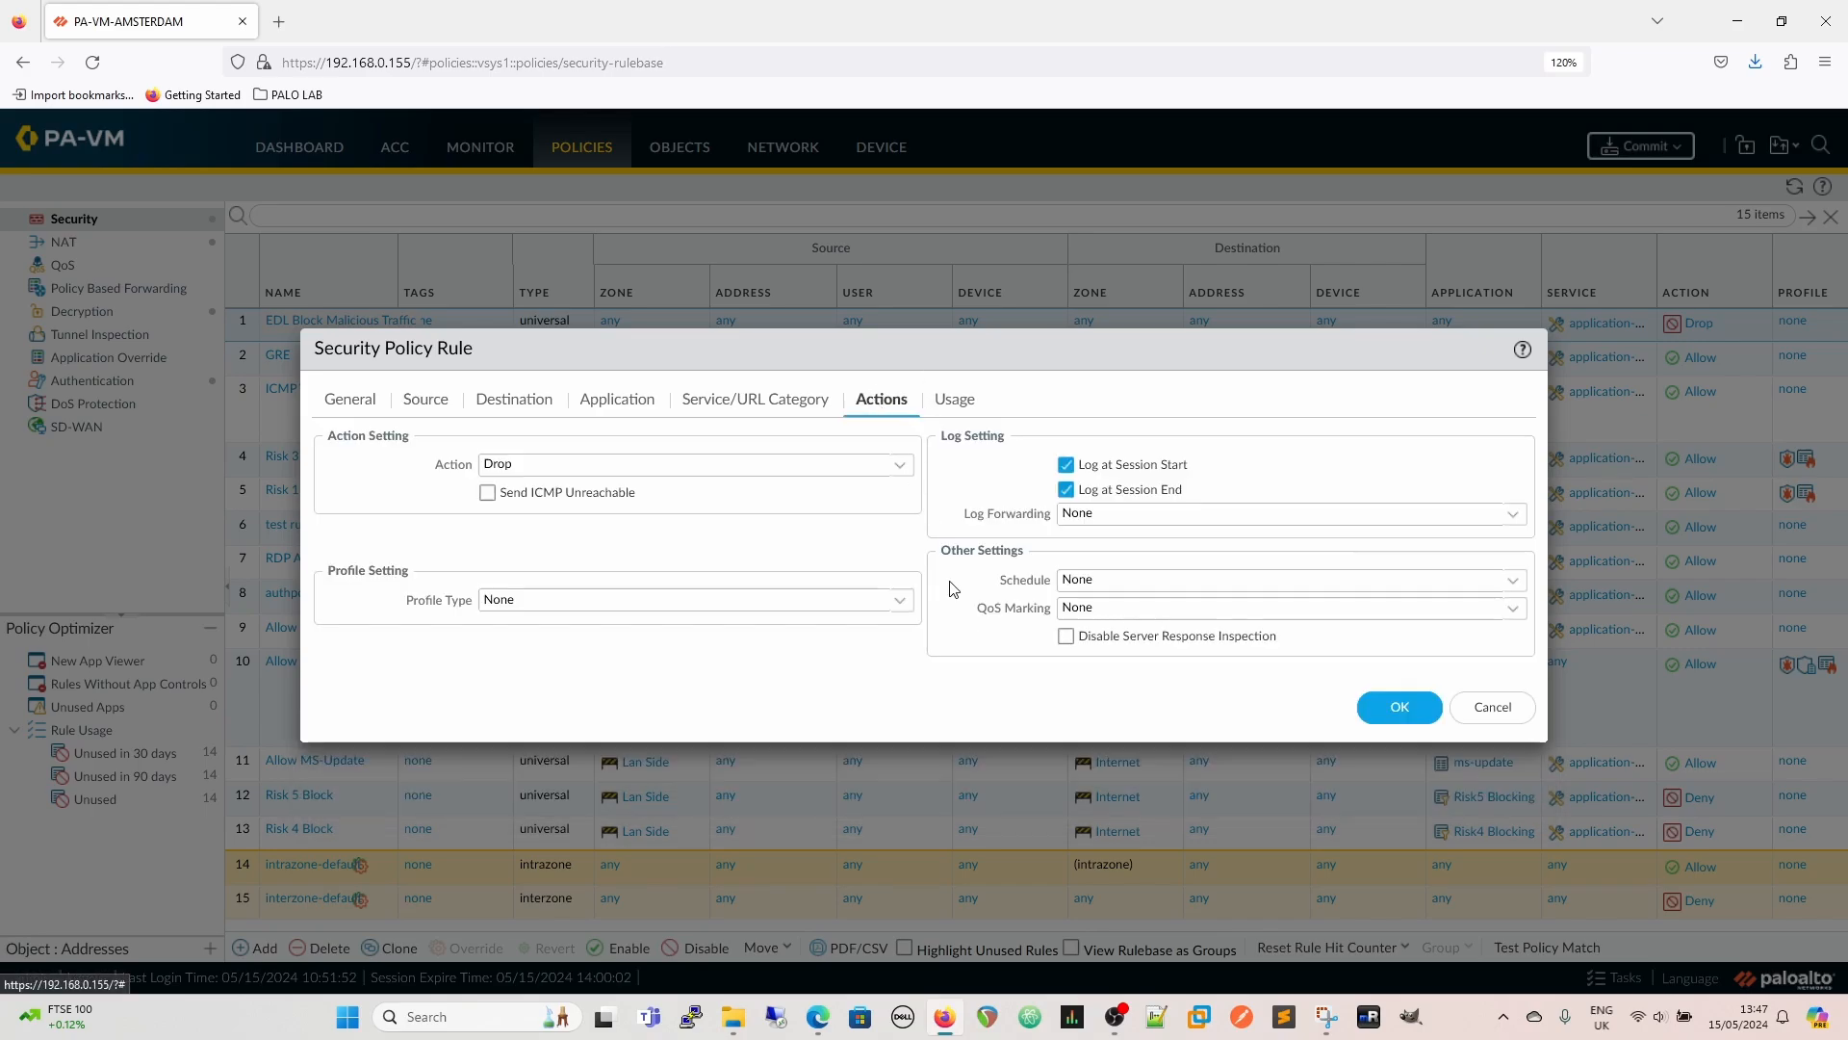
pyautogui.click(1421, 706)
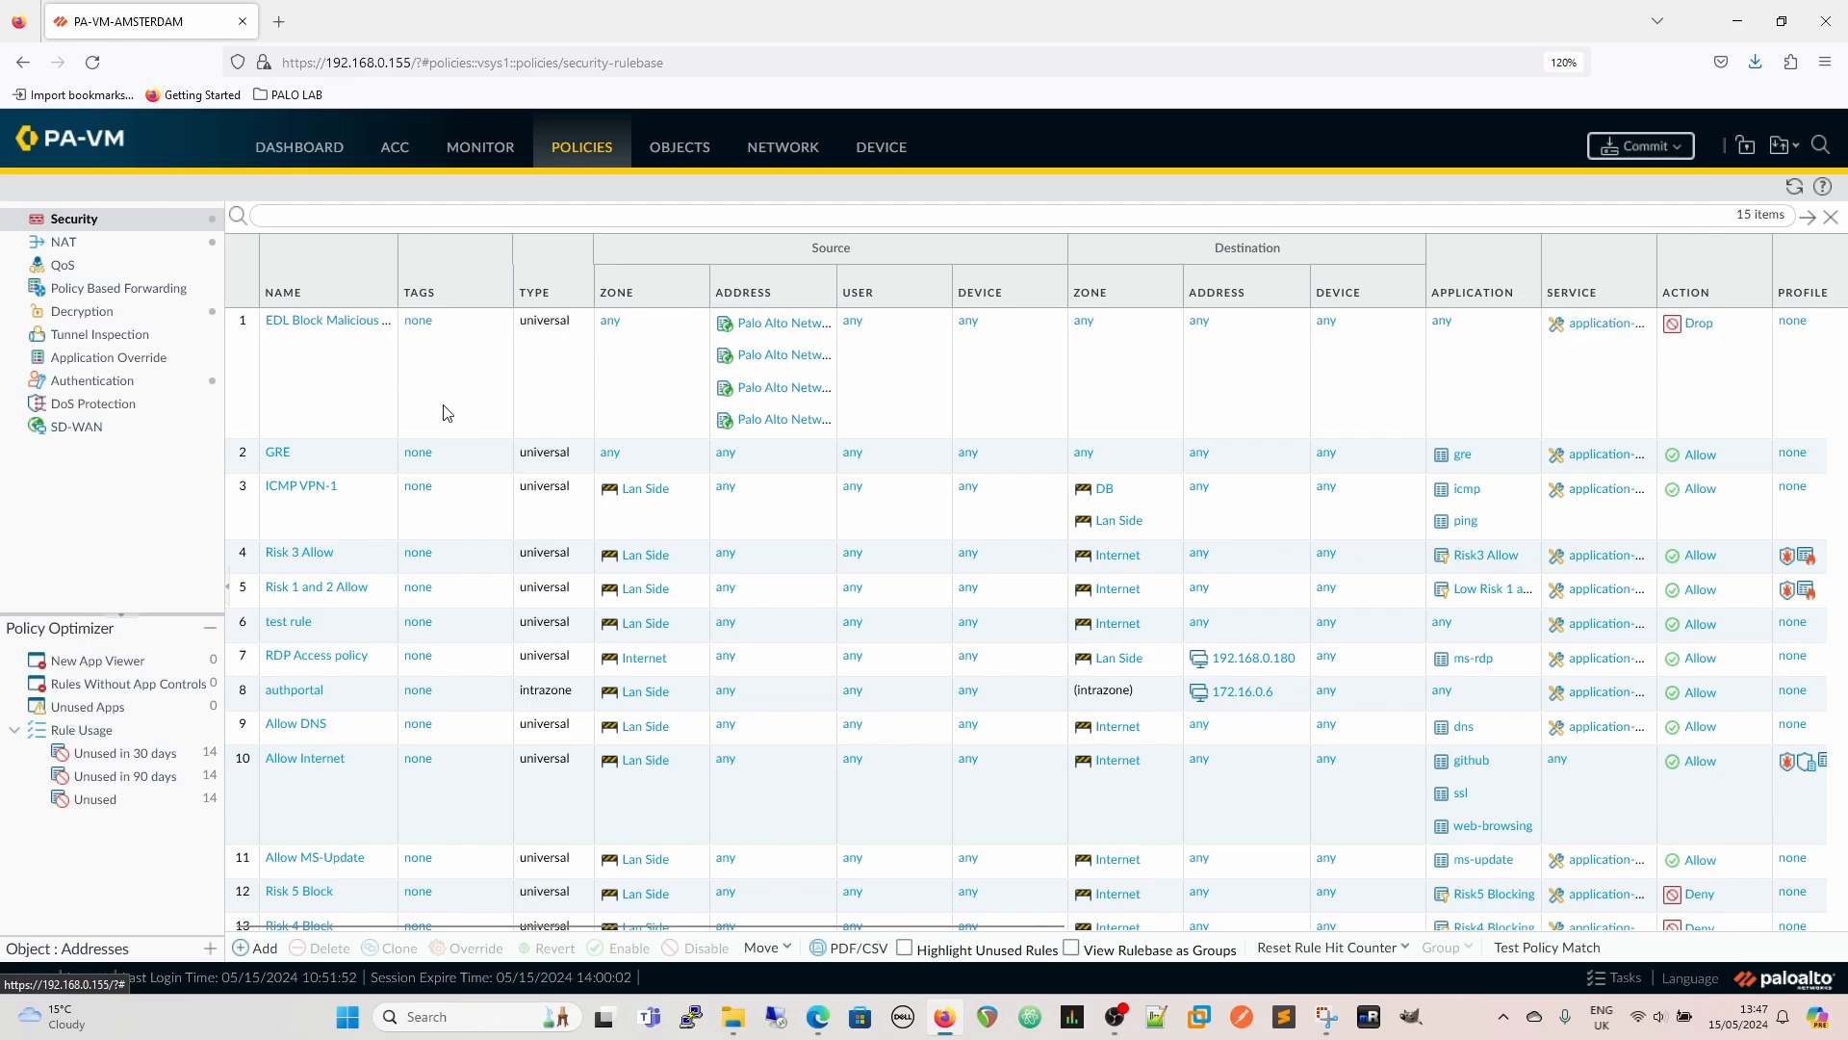
# Set the service of the "EDL Block Malicious Traffic IN" rule to any and save the rule
pyautogui.click(310, 333)
pyautogui.click(310, 330)
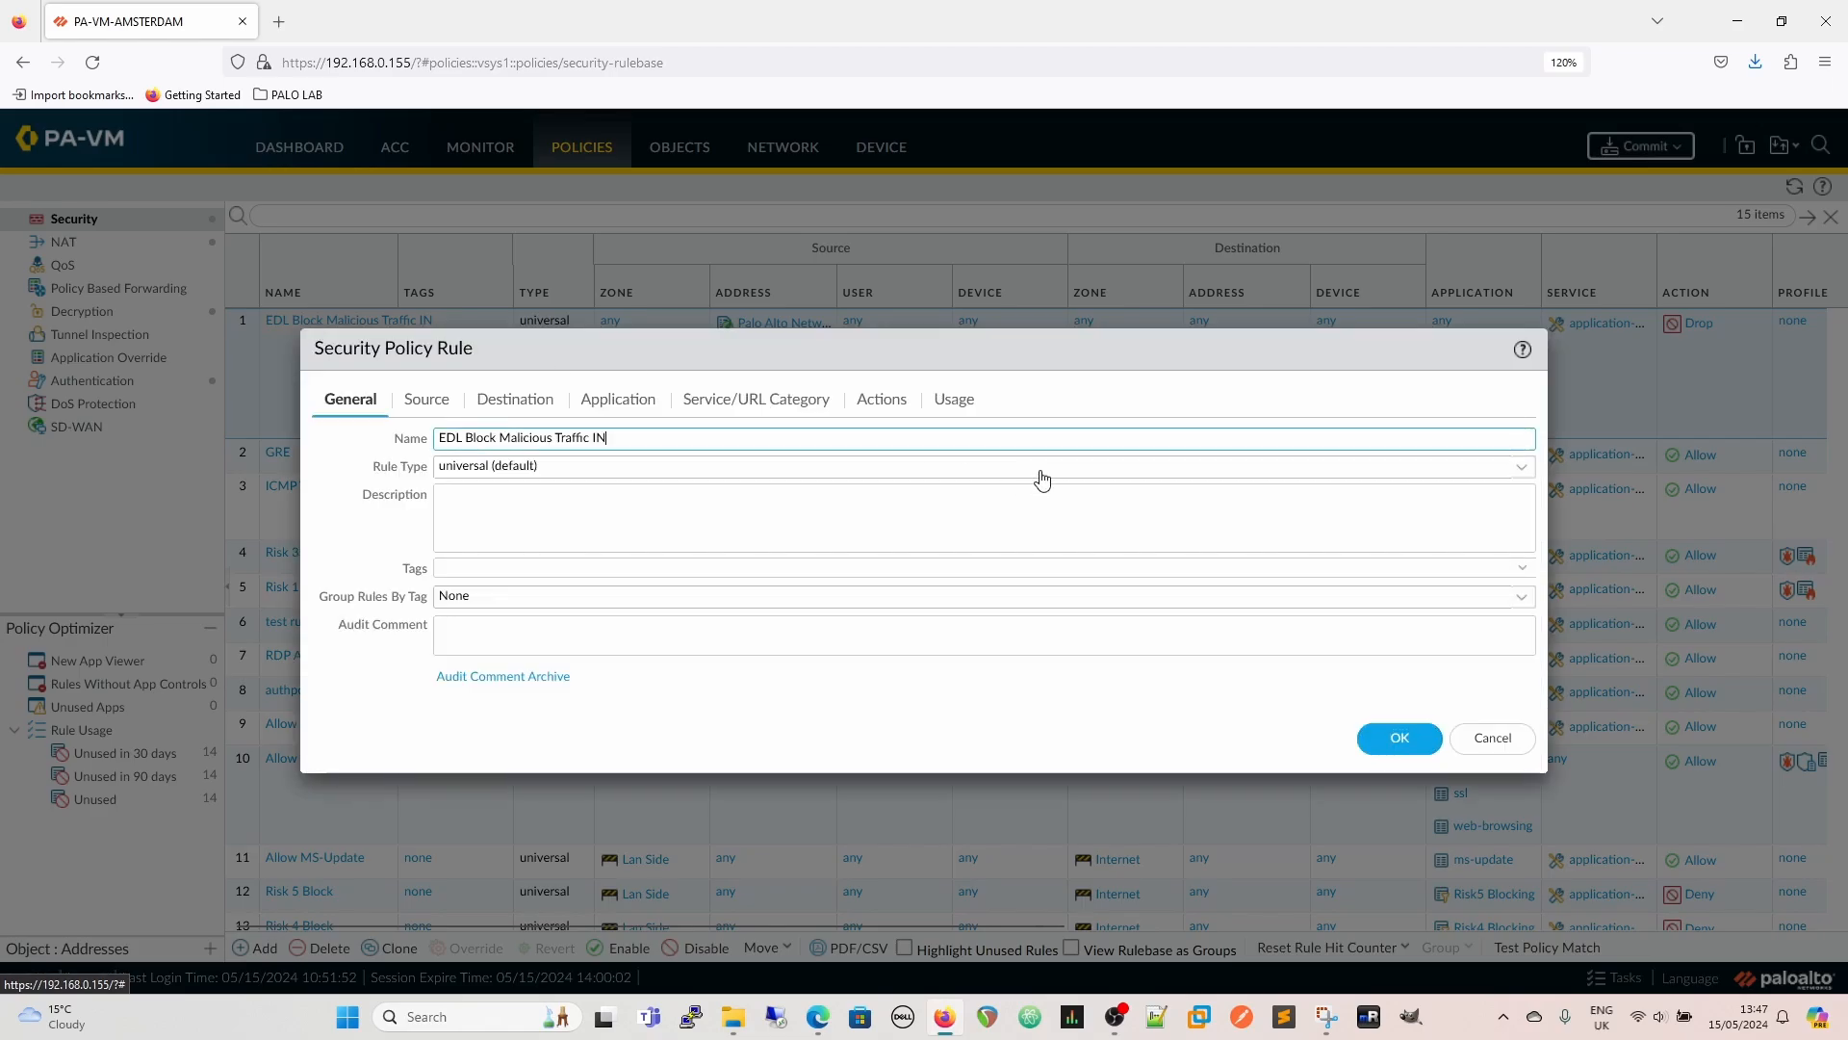
pyautogui.click(771, 400)
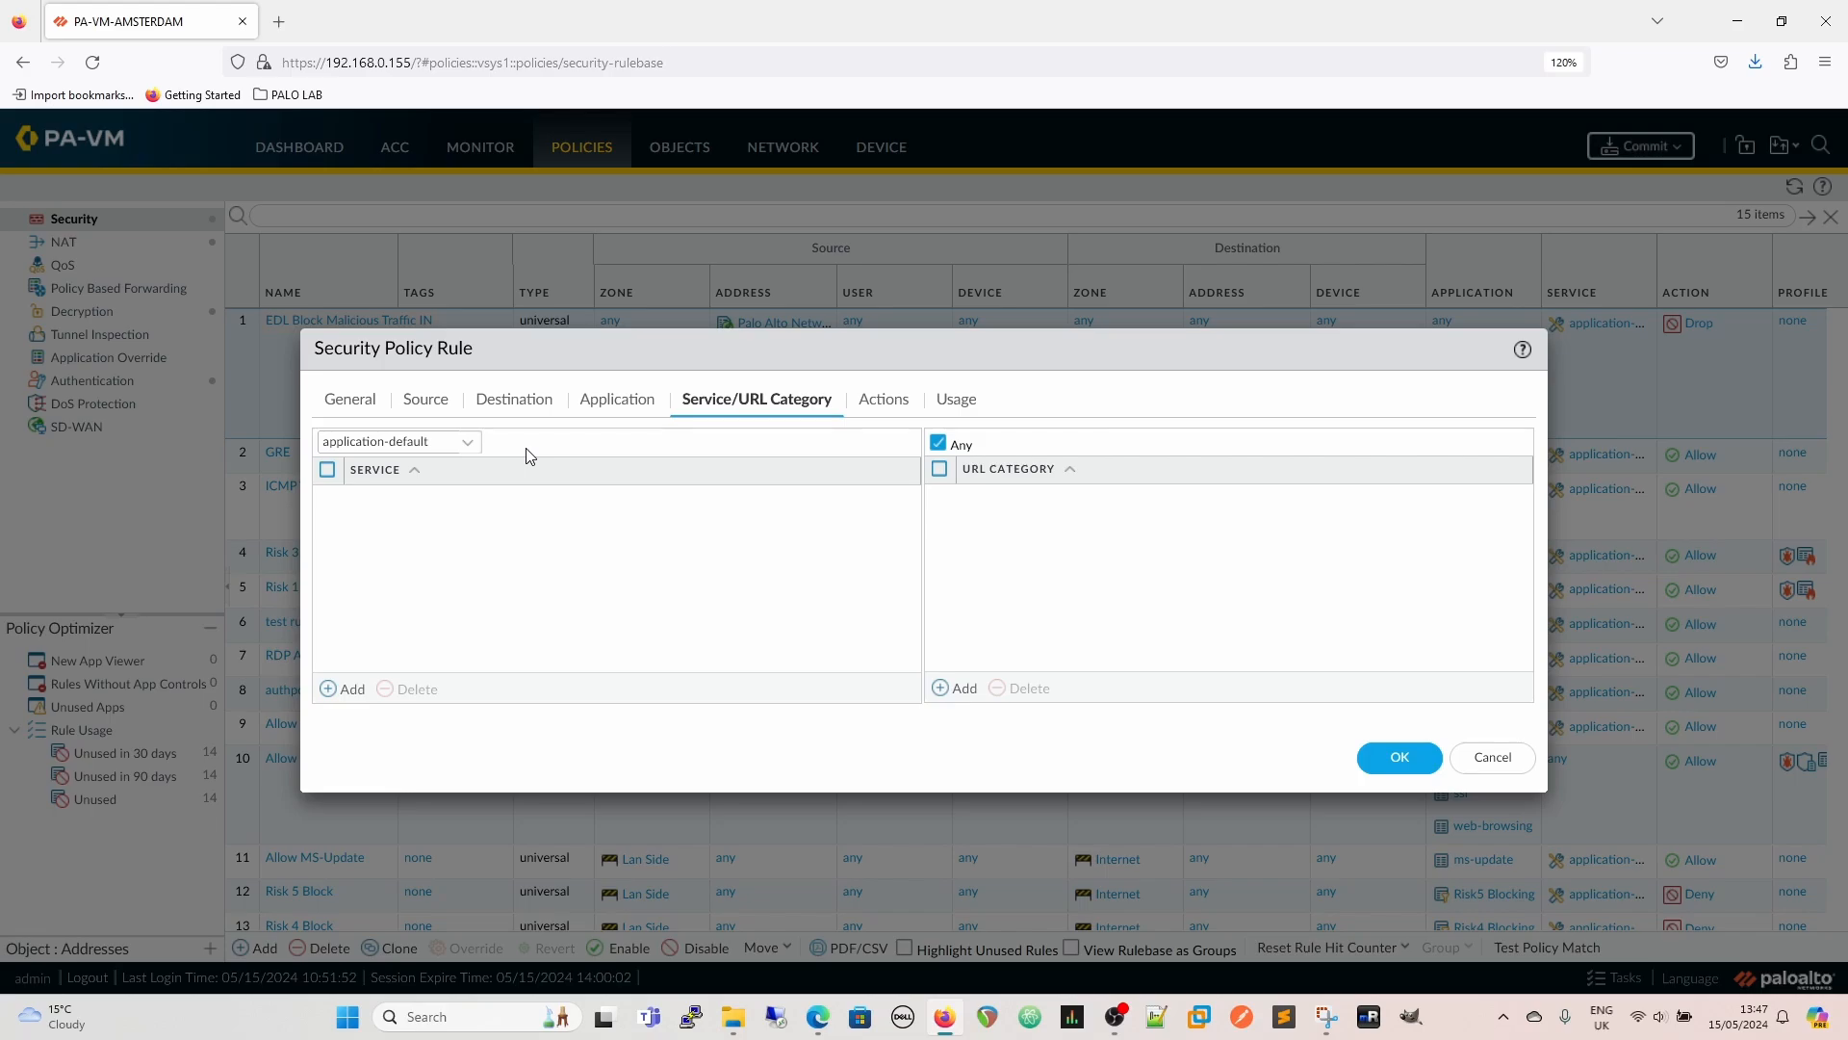
pyautogui.click(468, 442)
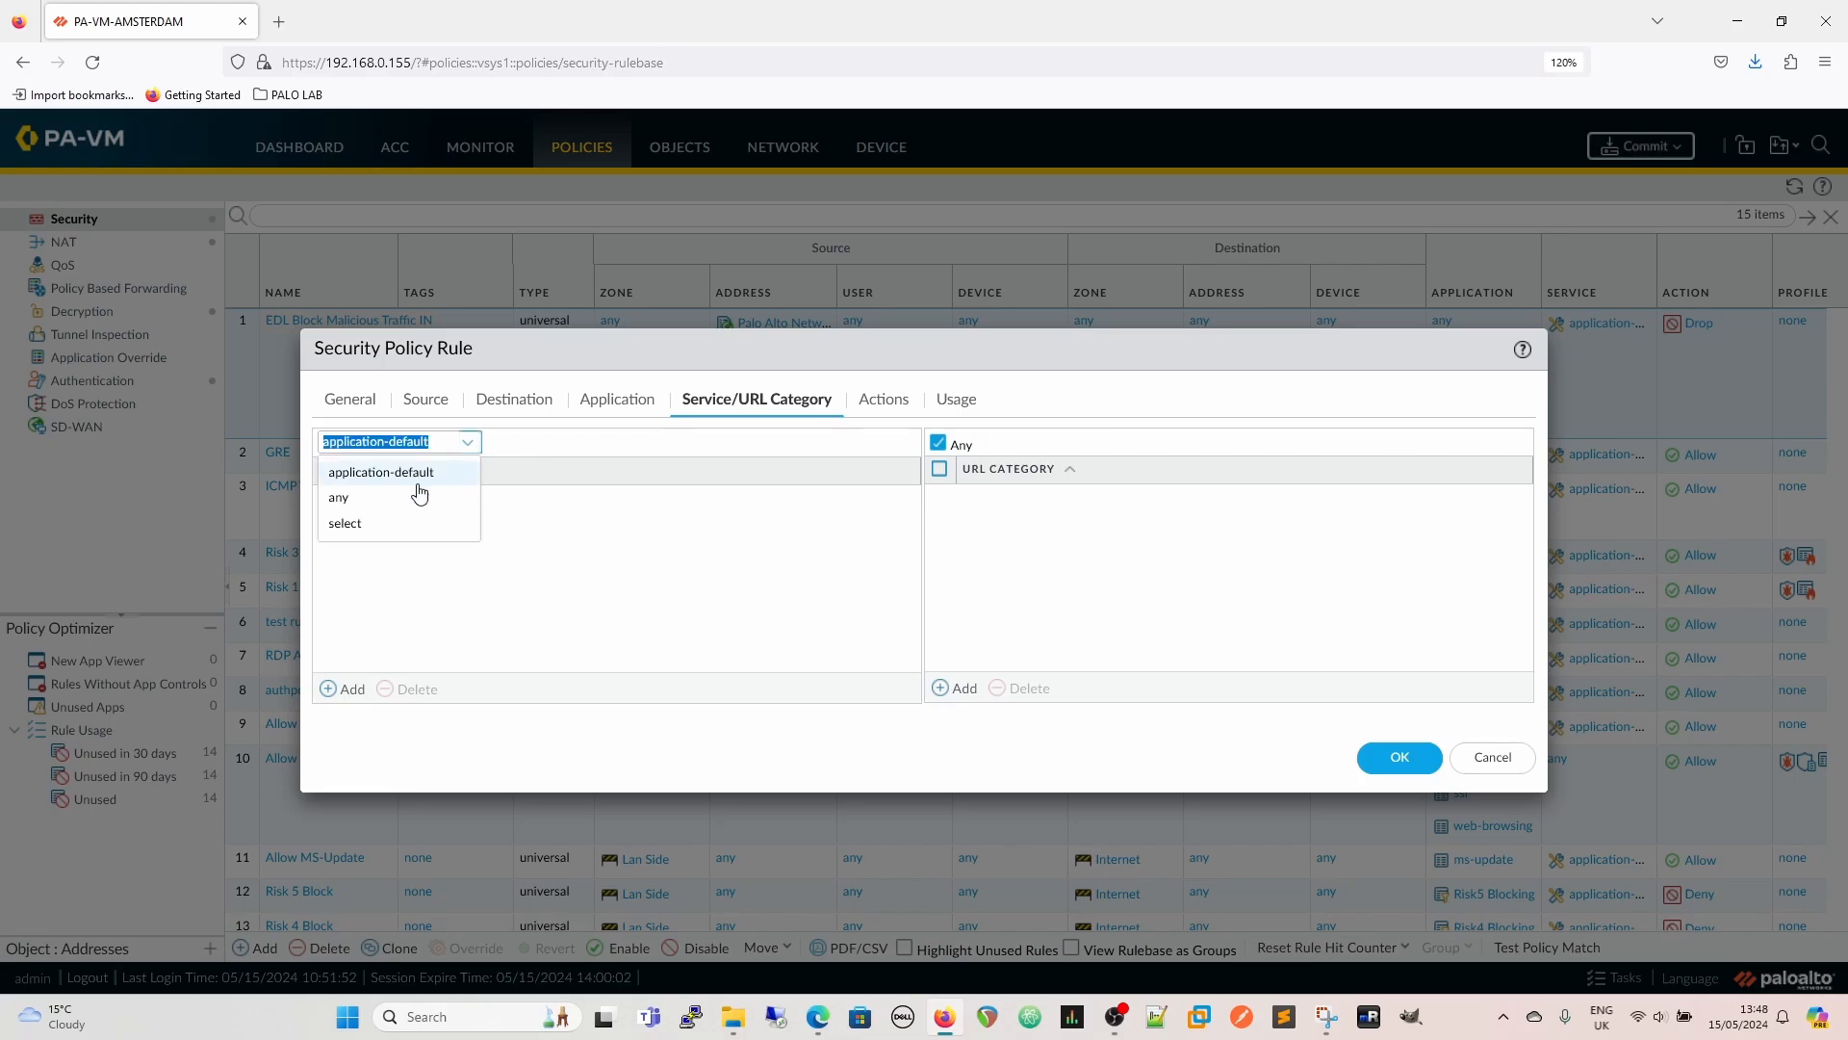
pyautogui.click(390, 492)
pyautogui.click(520, 441)
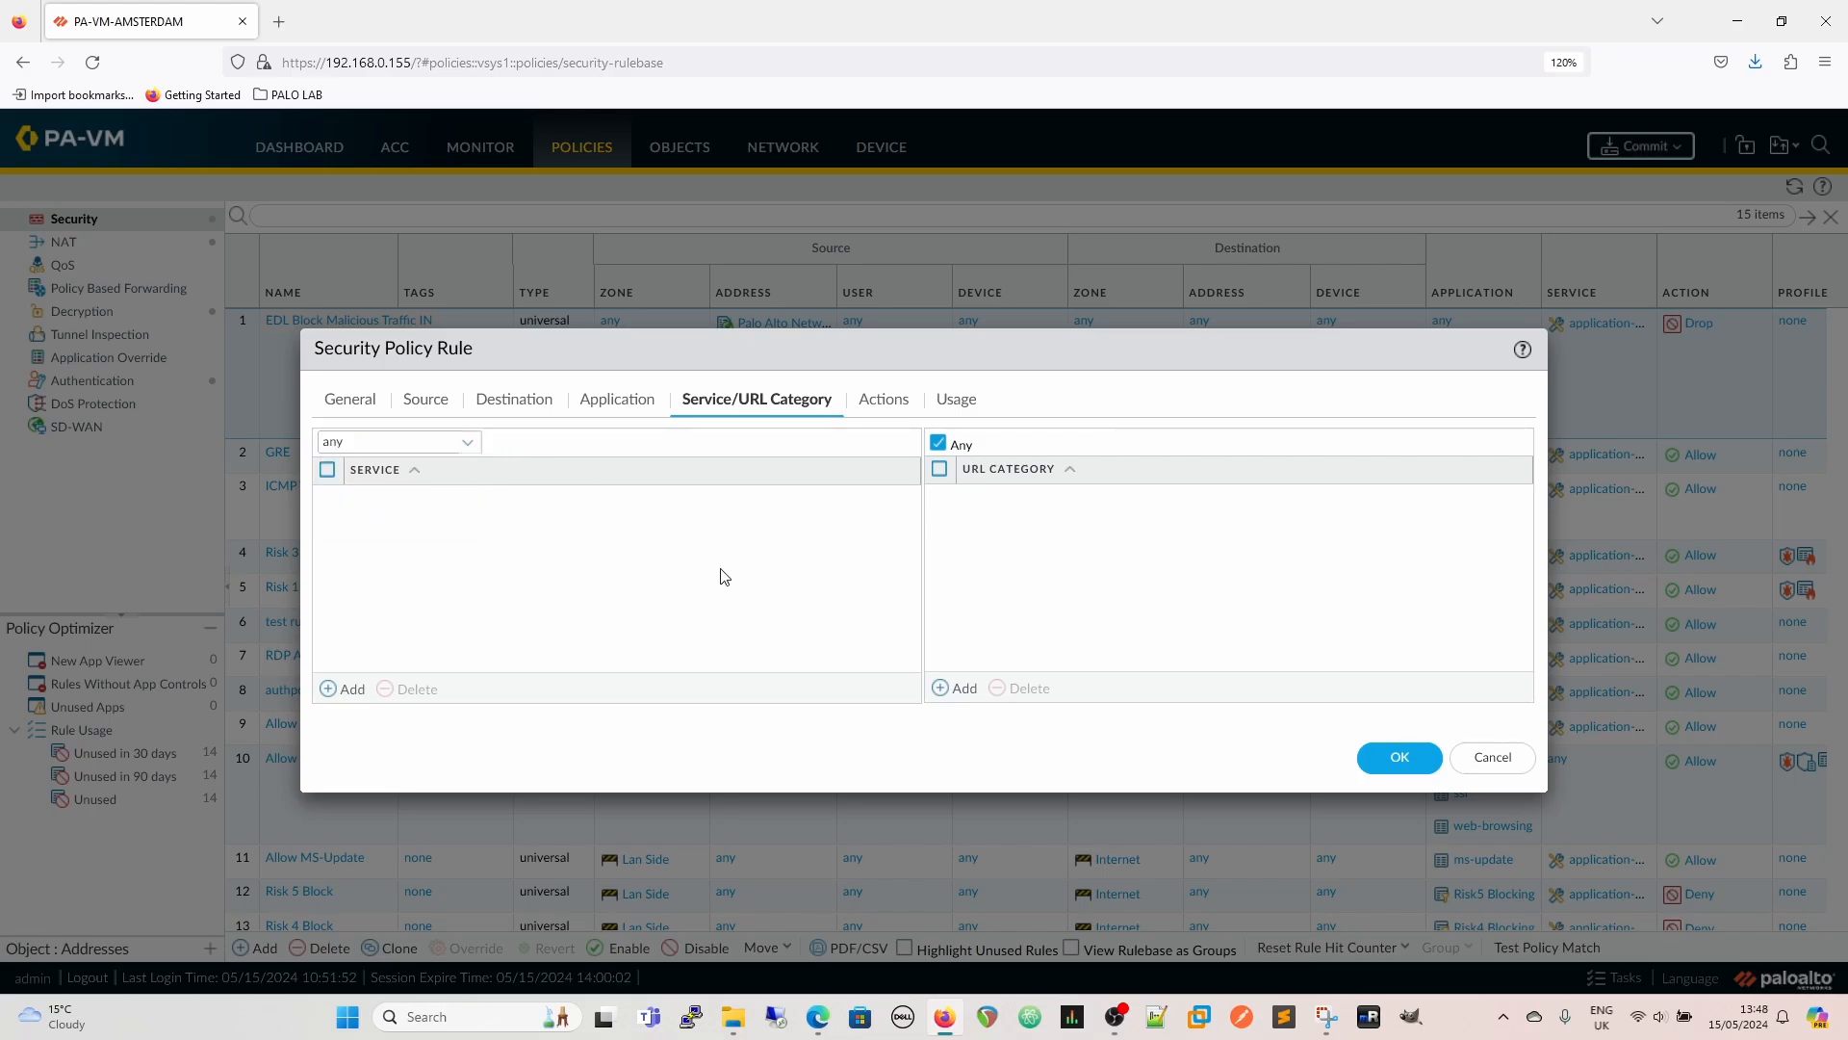
pyautogui.click(1400, 758)
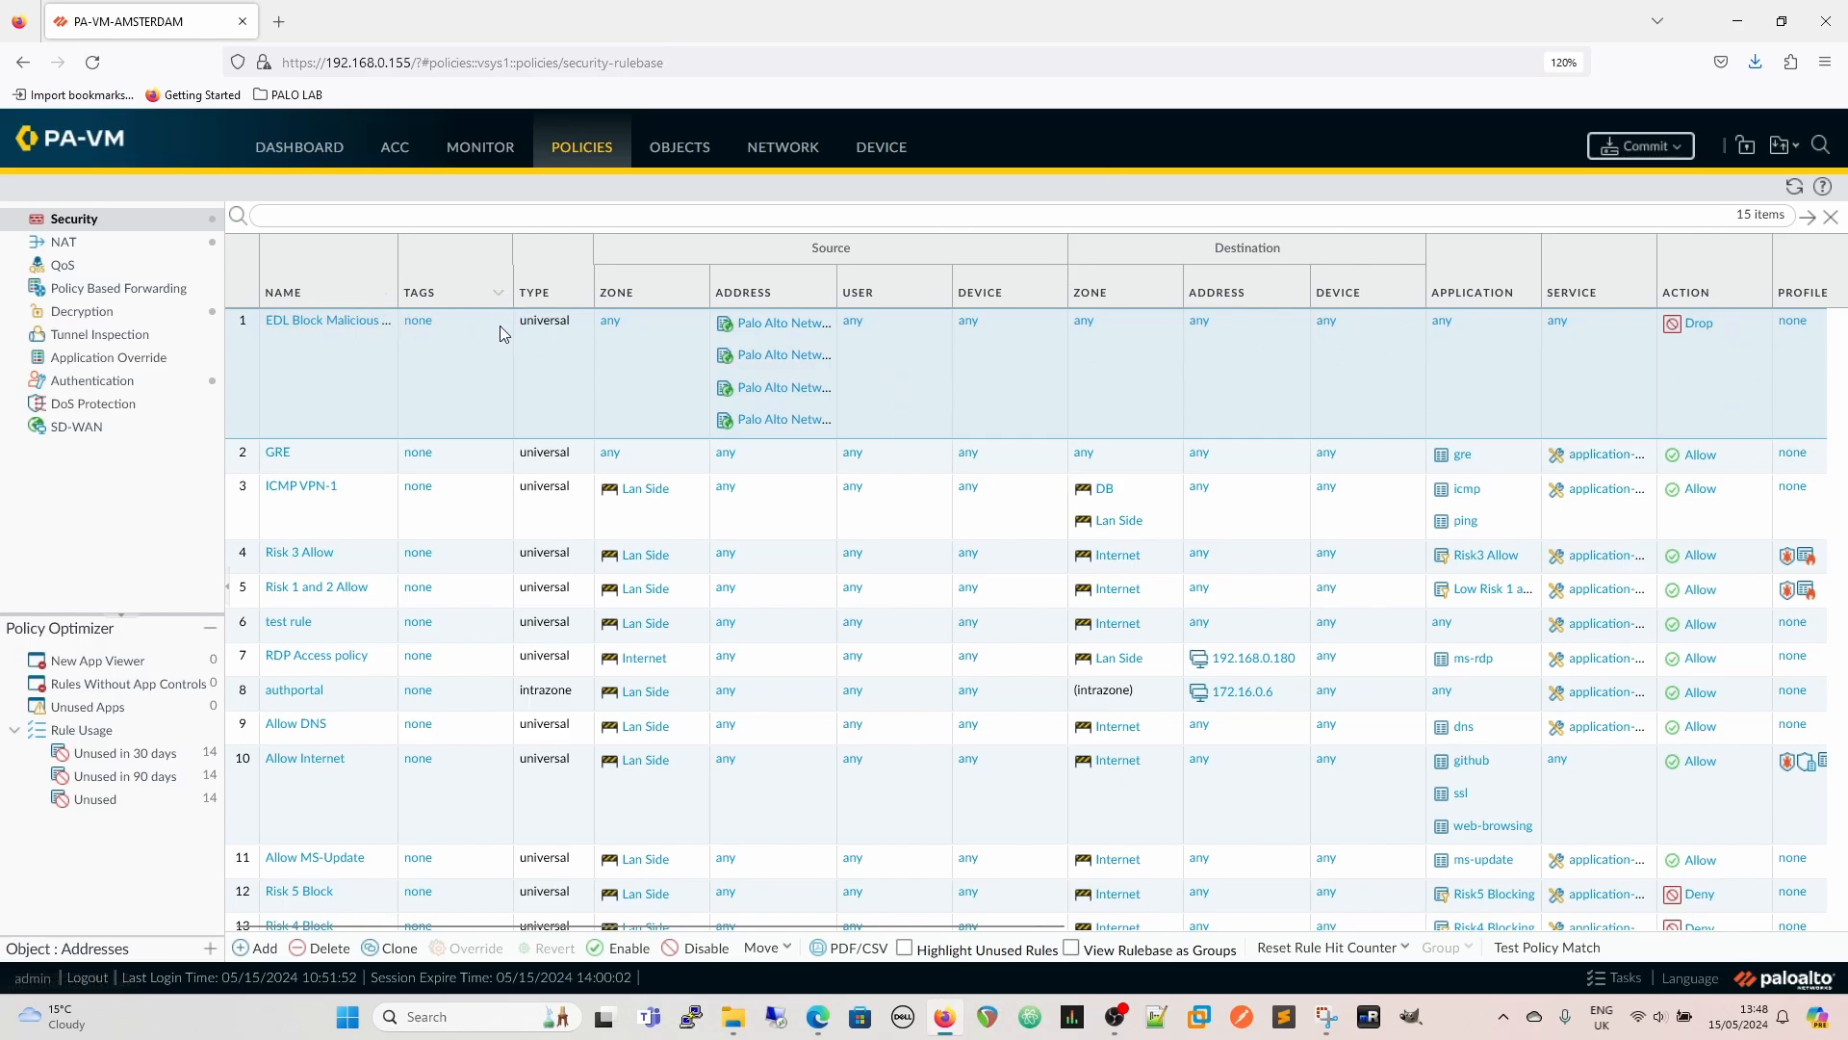
# Clone the "EDL Block Malicious Traffic IN" rule directly after itself and rename the copy "EDL Block Malicious Traffic OUT"
pyautogui.click(389, 948)
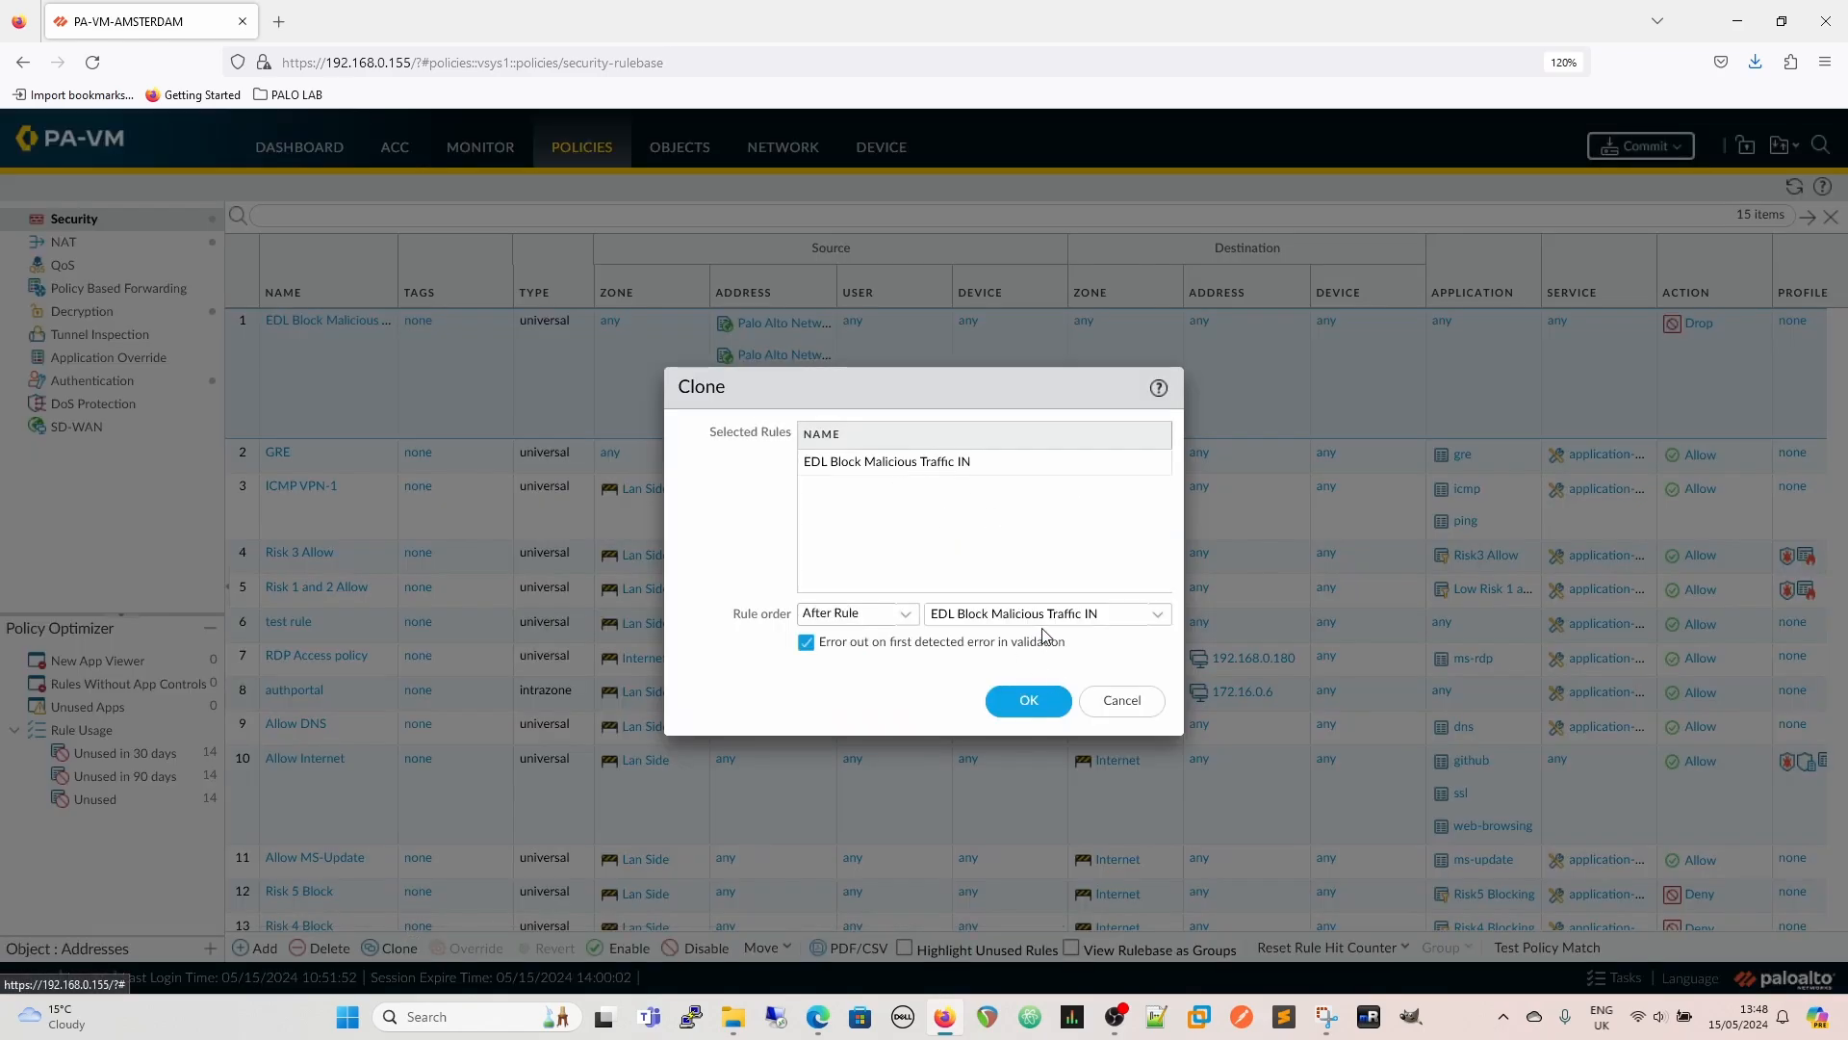
pyautogui.click(1028, 701)
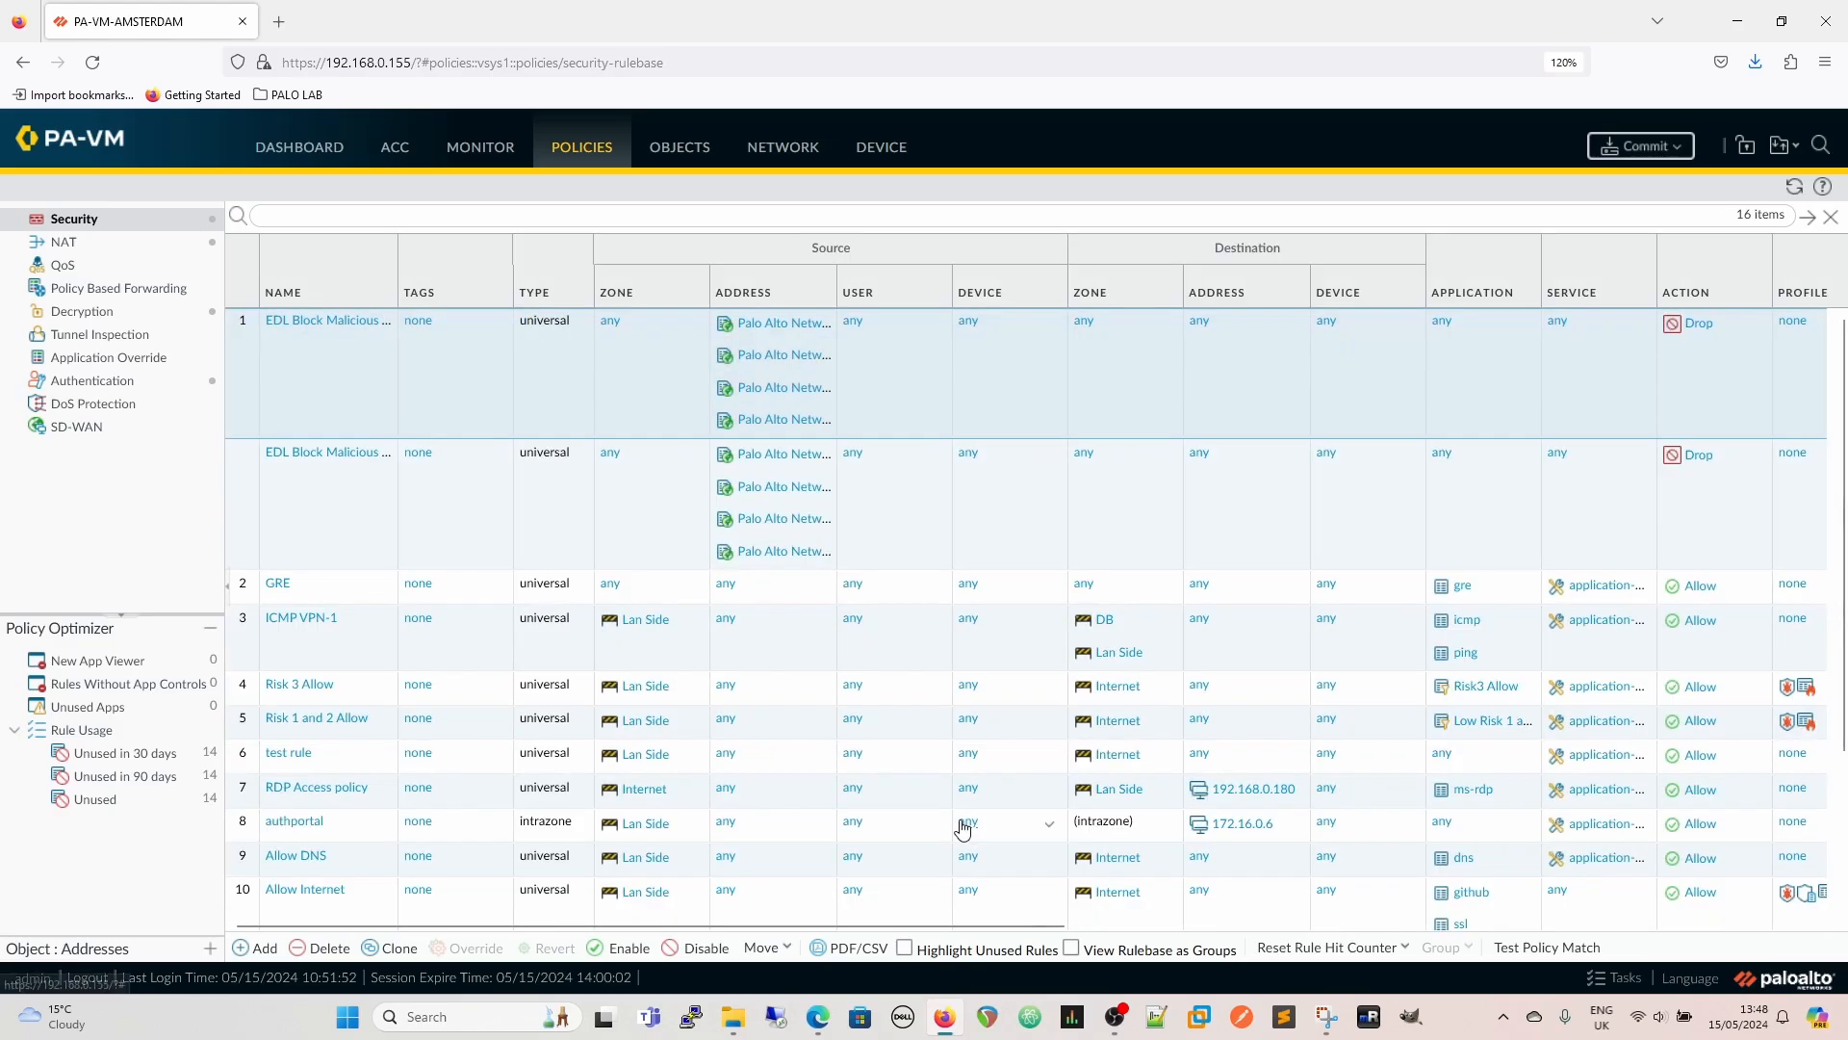
pyautogui.click(327, 452)
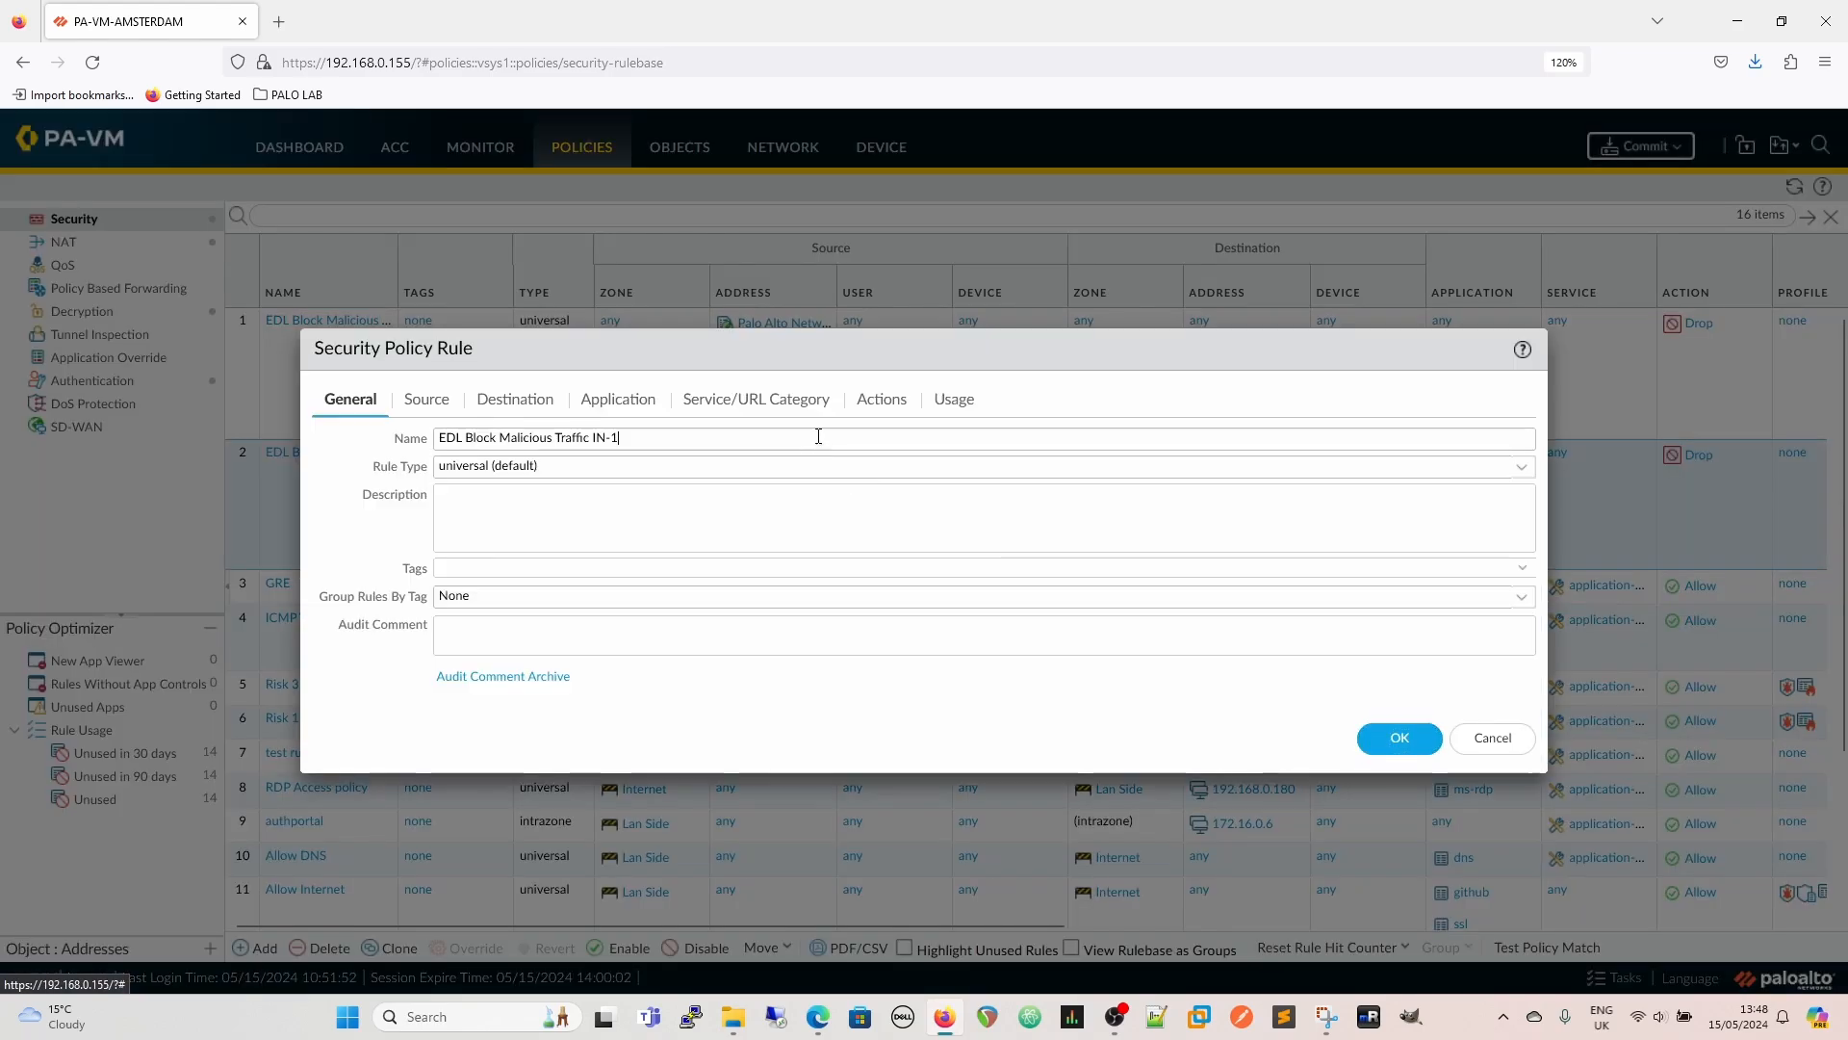
pyautogui.press('BackSpace')
pyautogui.press('BackSpace')
pyautogui.press('BackSpace')
pyautogui.press('BackSpace')
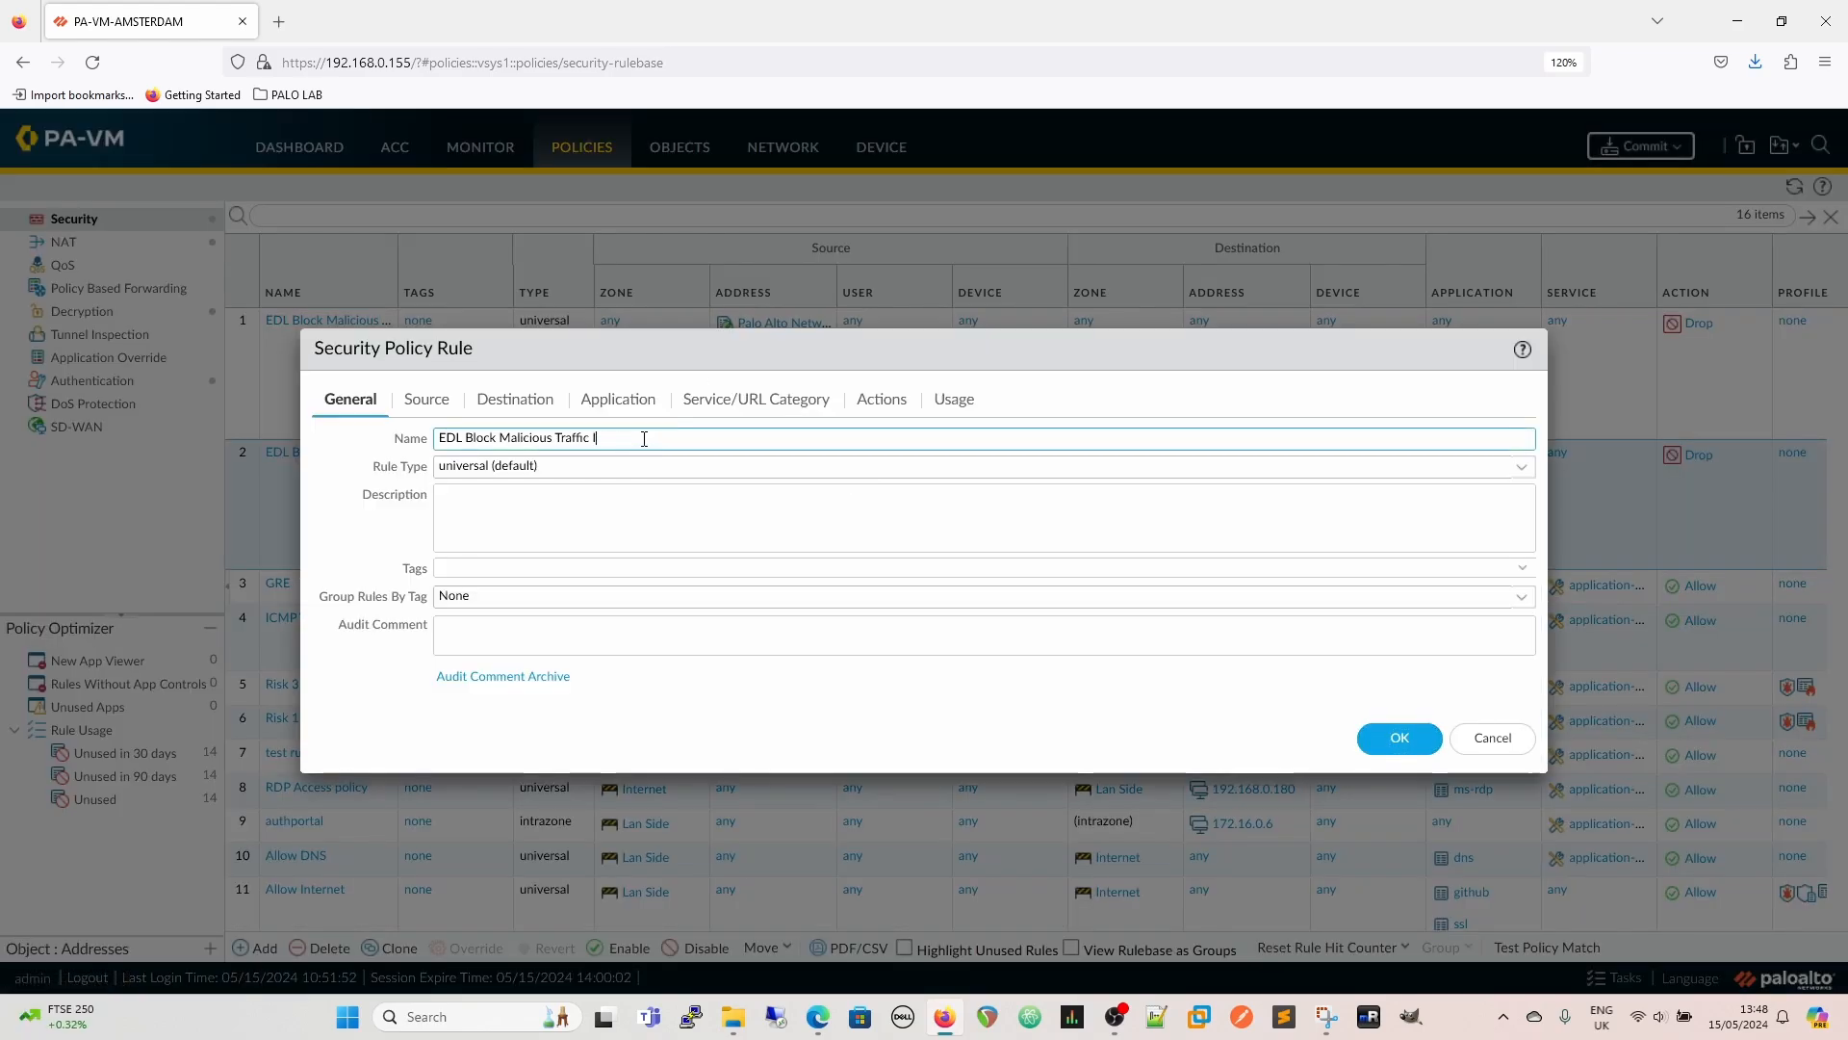
pyautogui.write('OUT')
# Set the cloned rule's source address to Any and add "Palo Alto Networks - Bulletproof IP addresses" as a destination address
pyautogui.click(420, 400)
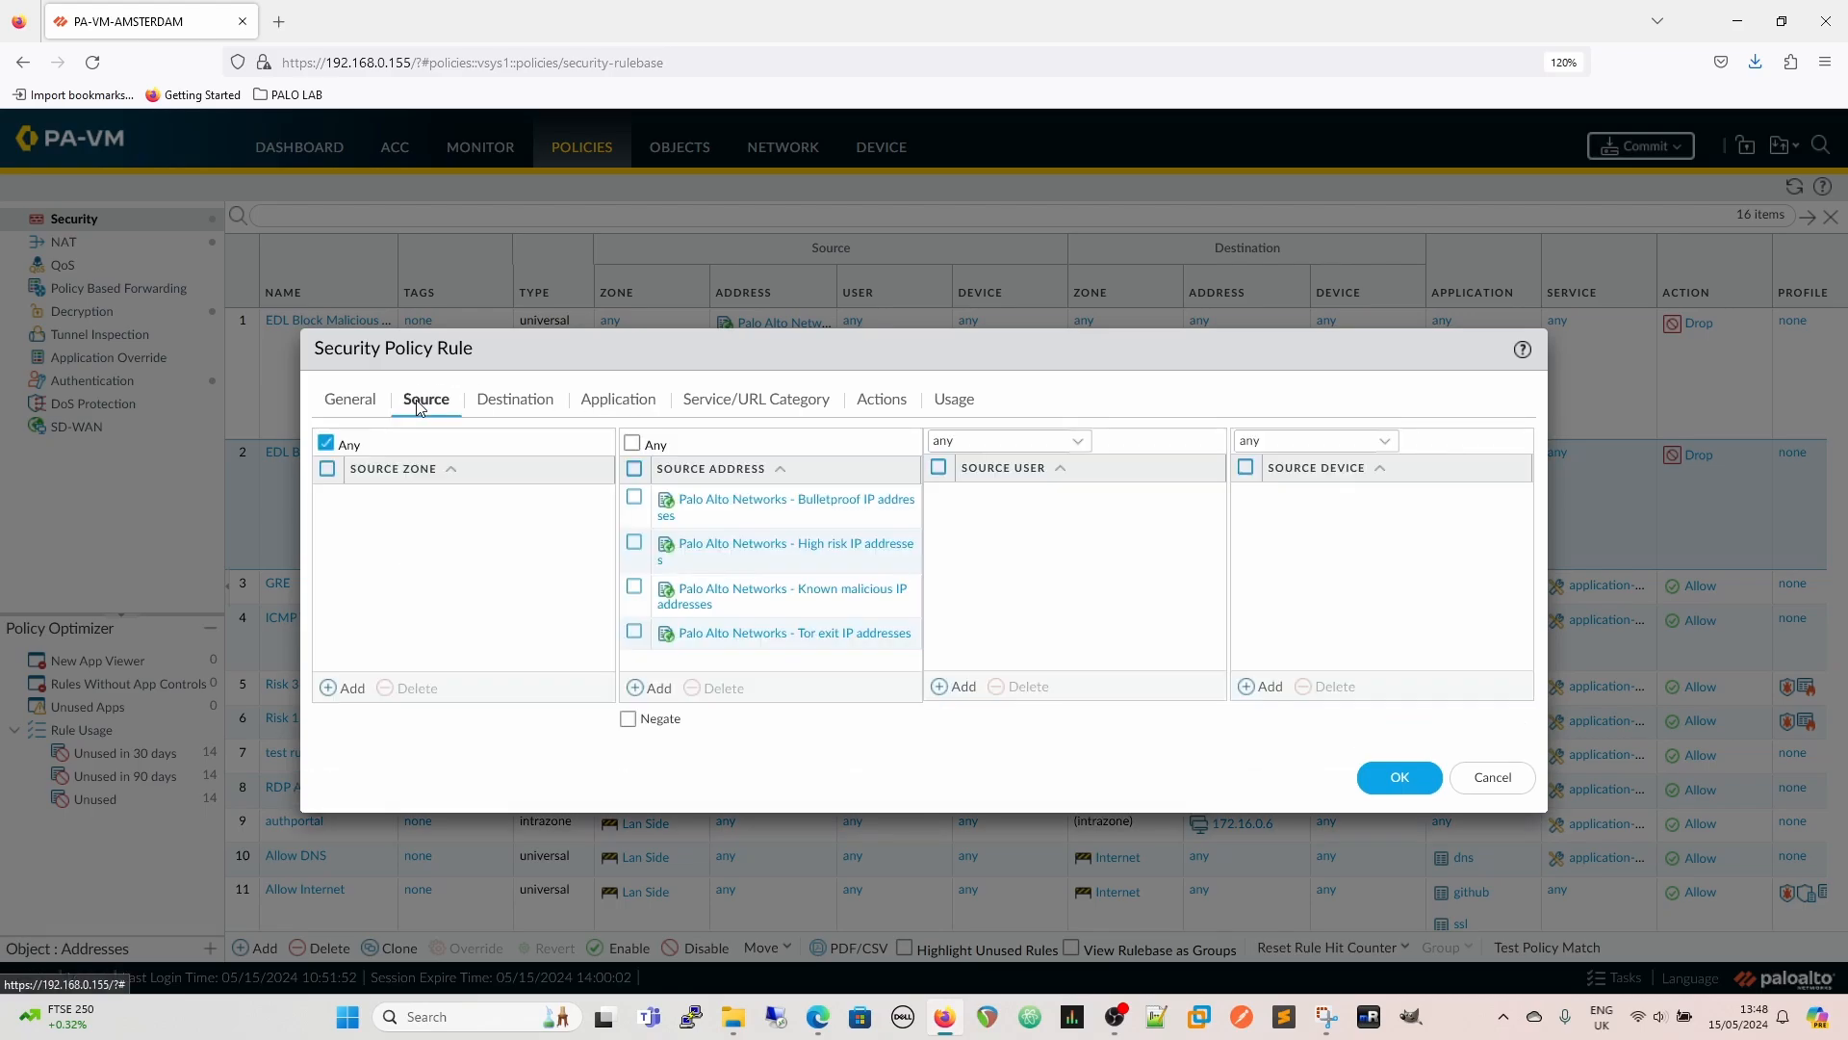
pyautogui.click(632, 442)
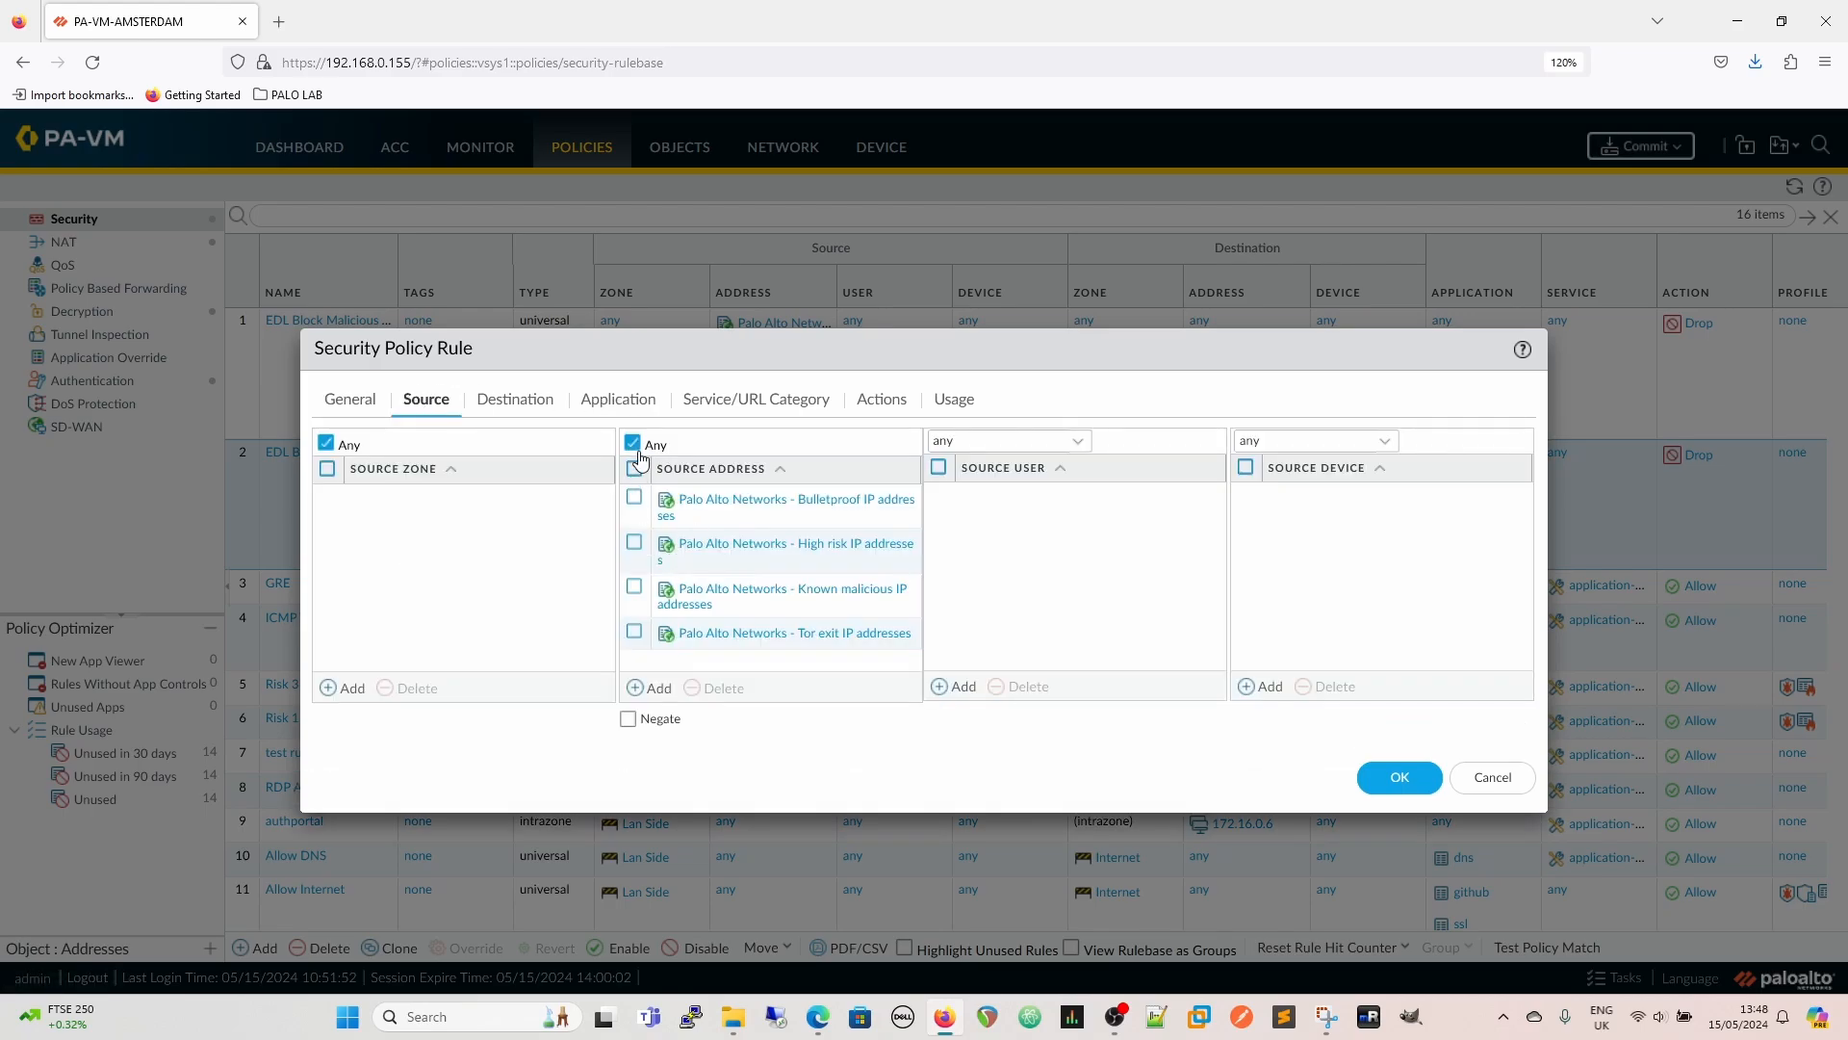
pyautogui.click(525, 400)
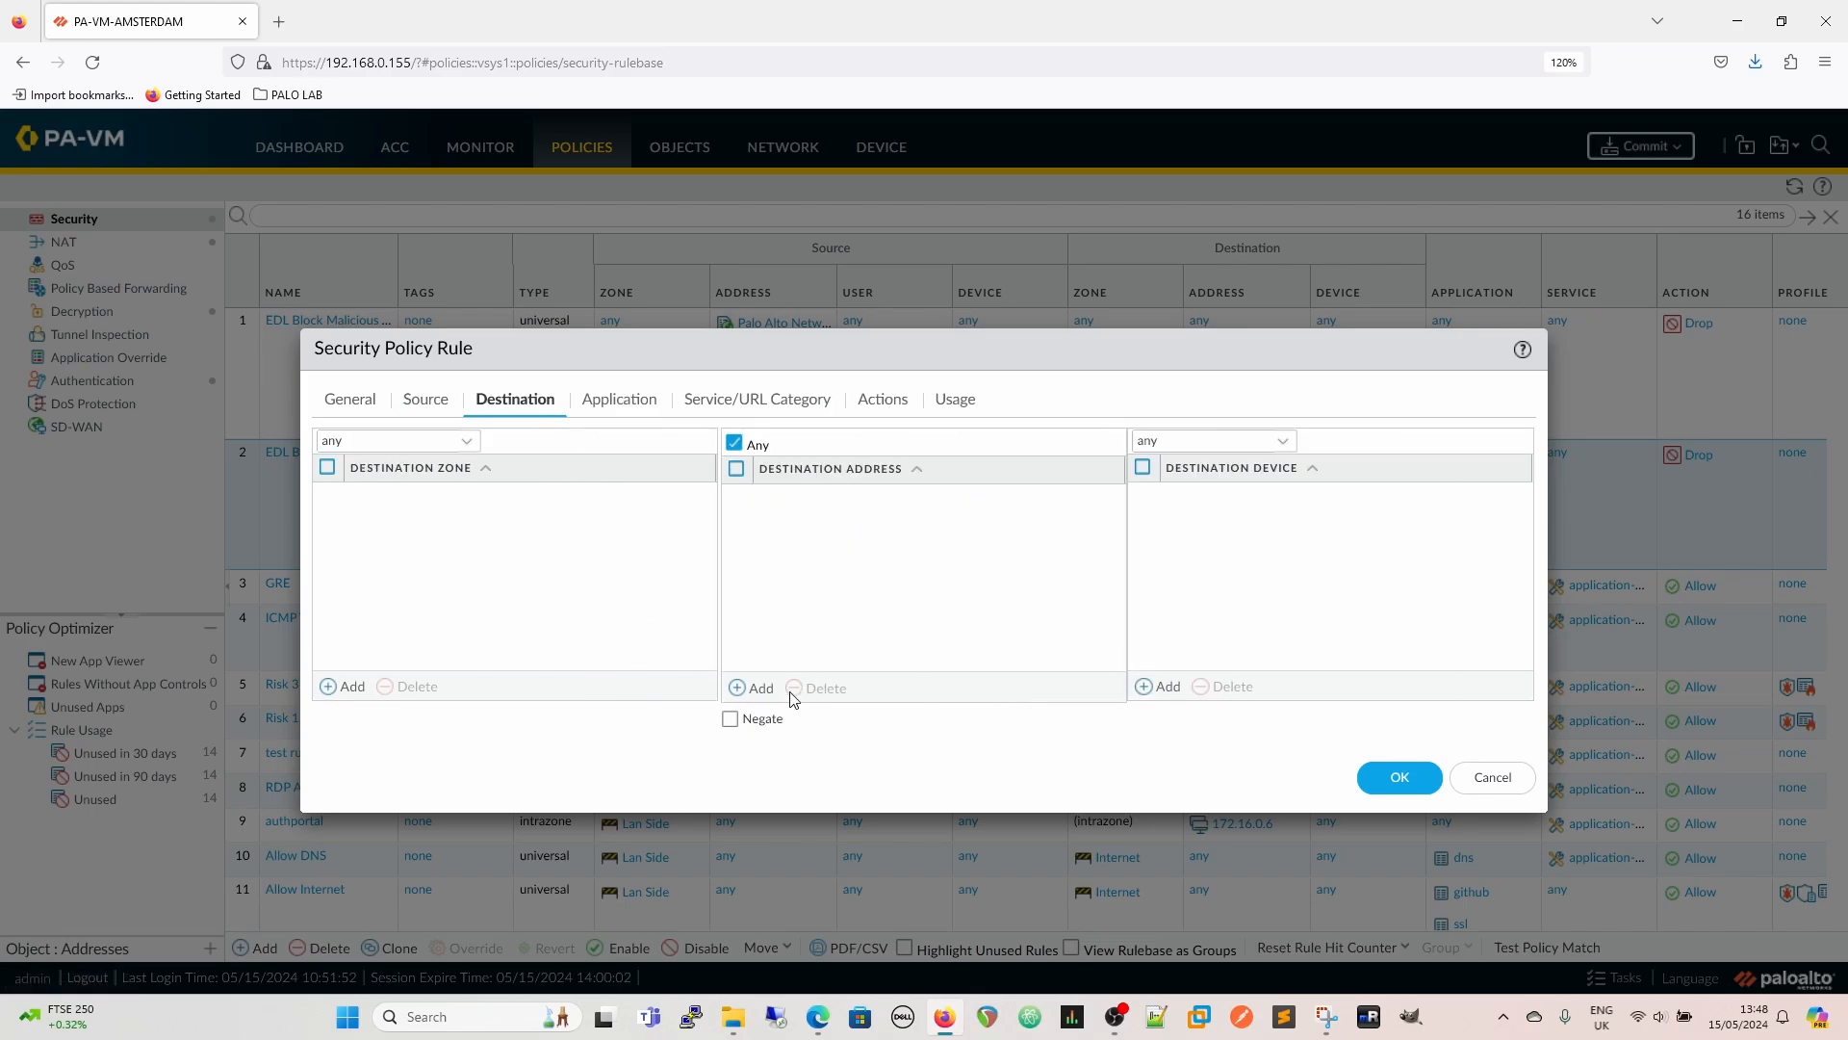
pyautogui.click(756, 687)
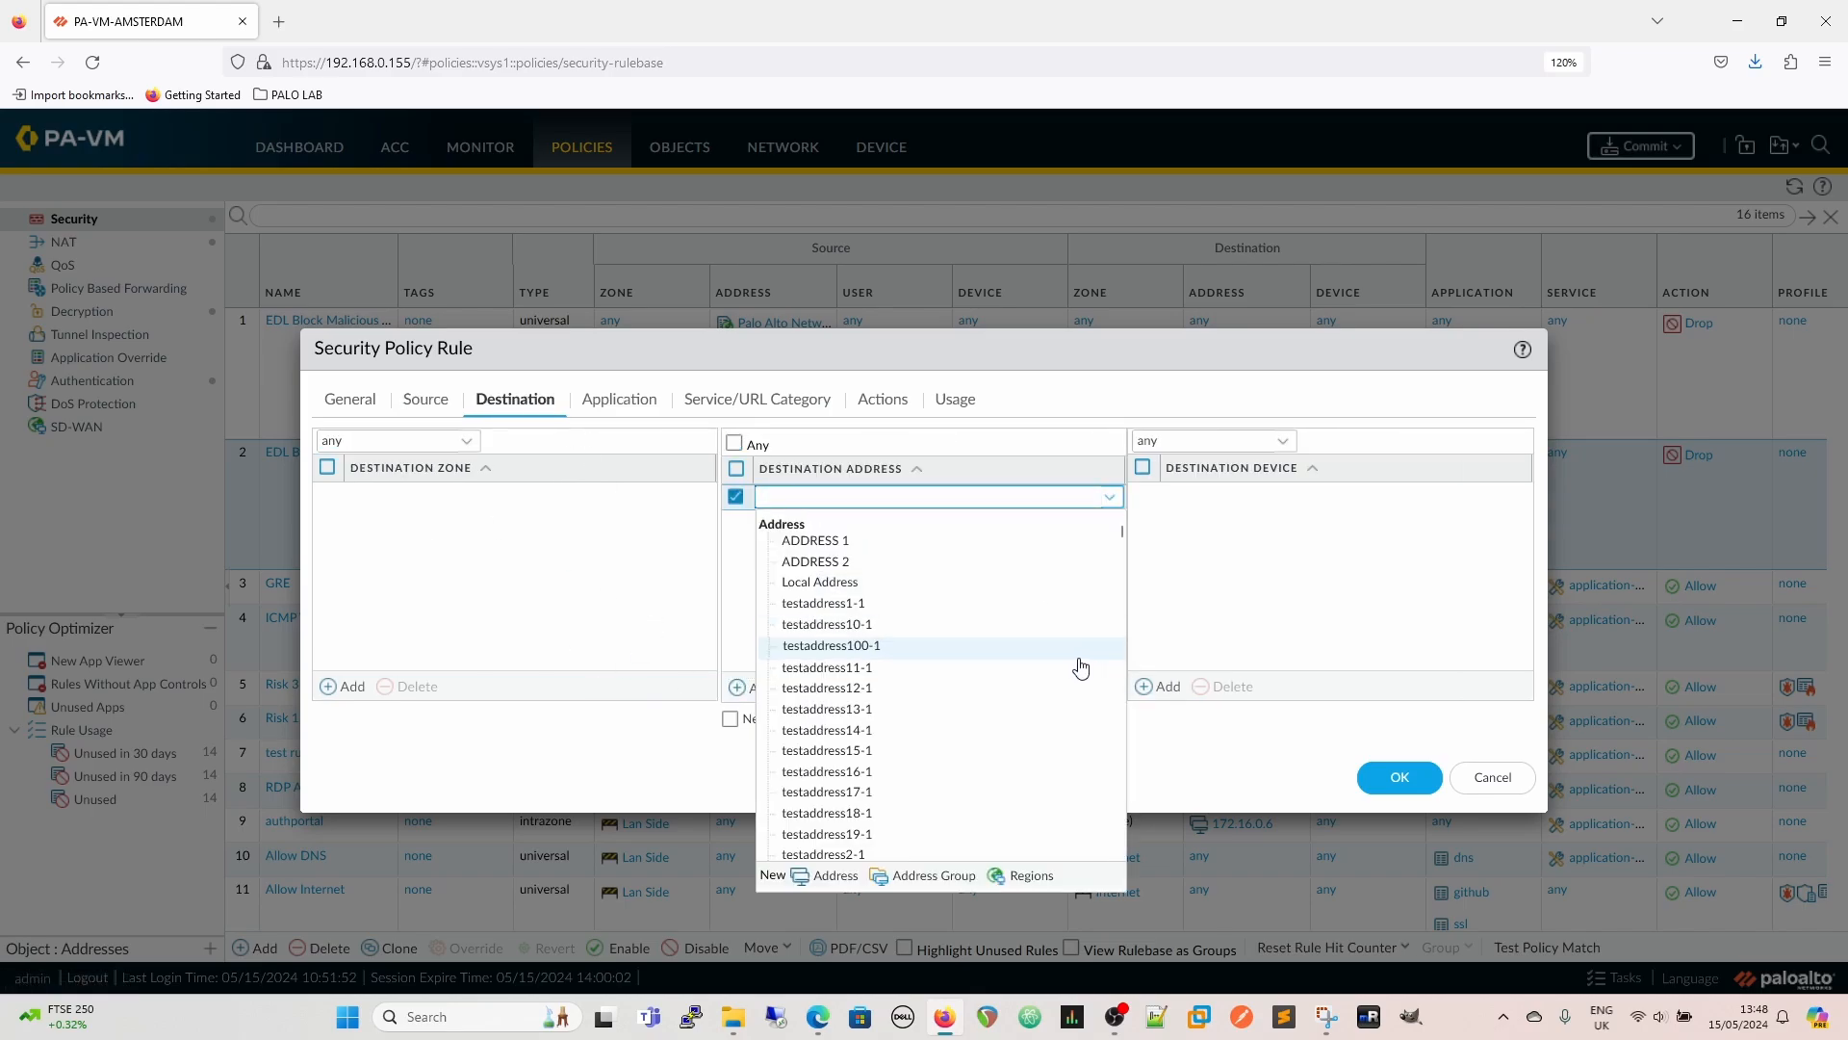
pyautogui.scroll(-10, 996, 690)
pyautogui.scroll(-5, 1002, 690)
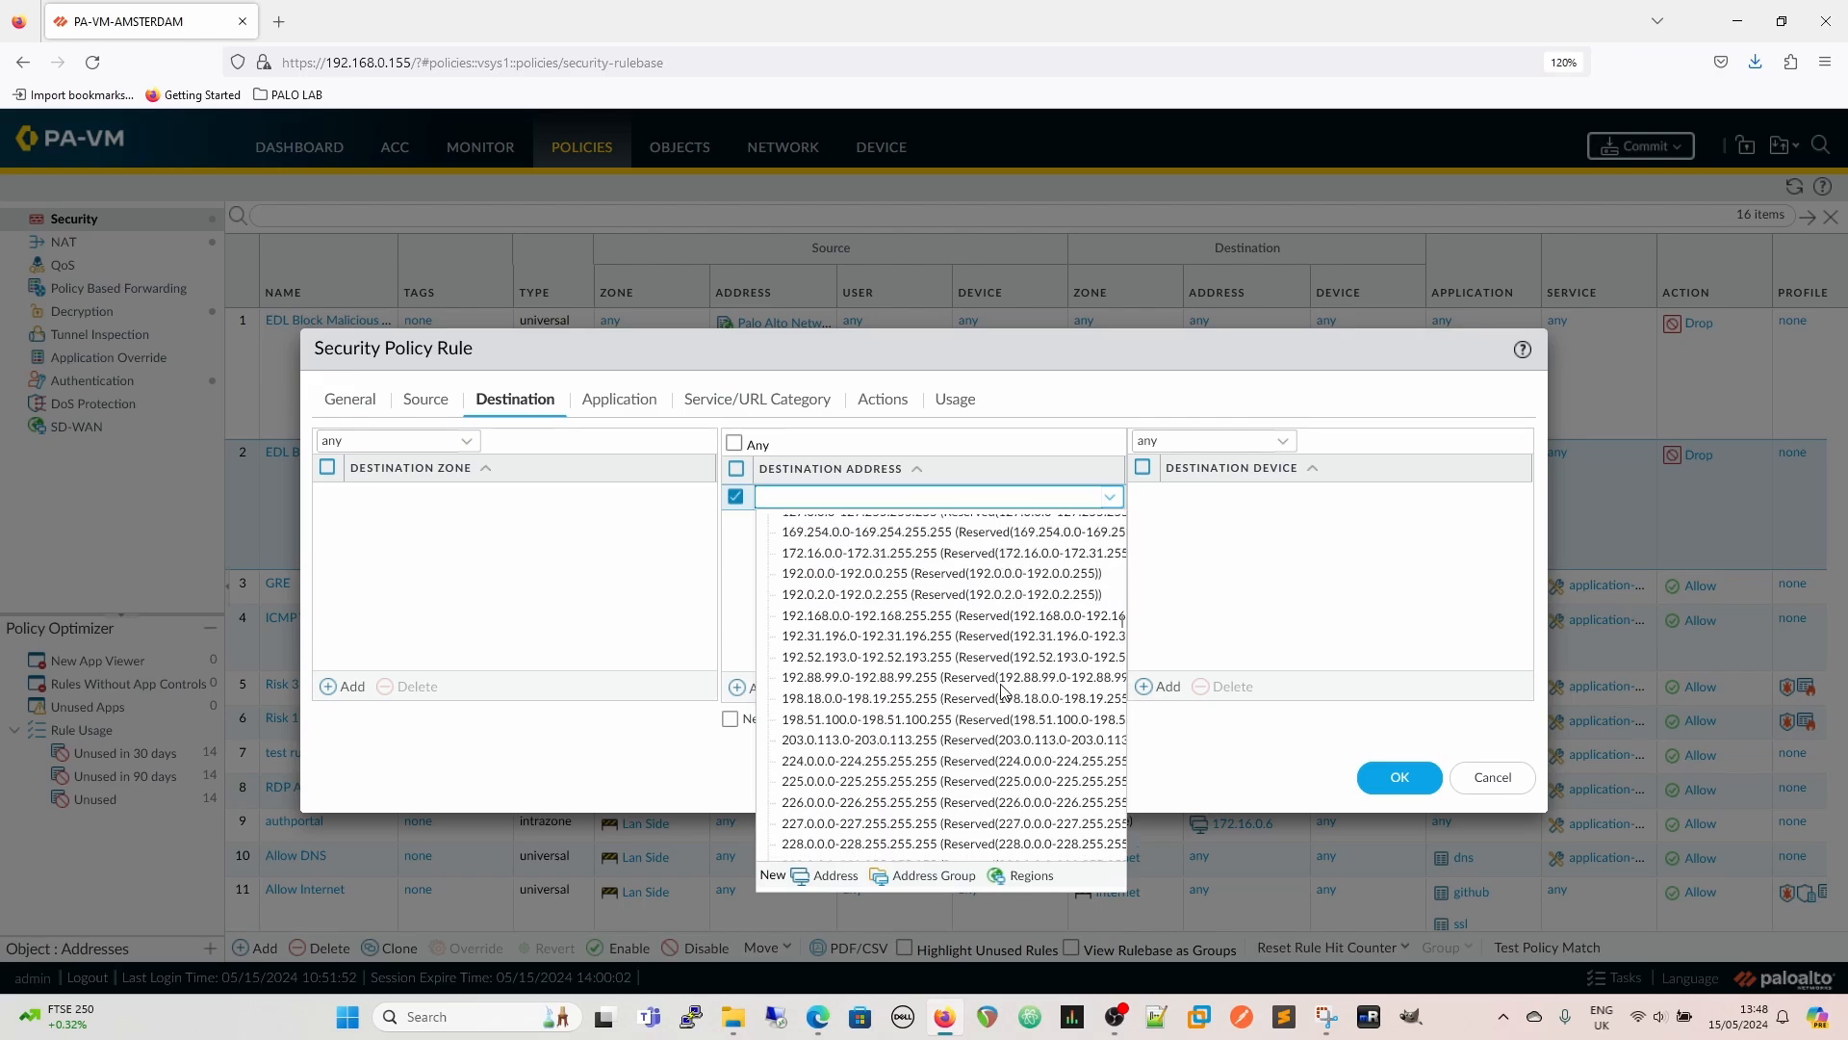
pyautogui.scroll(7, 1059, 625)
pyautogui.click(929, 647)
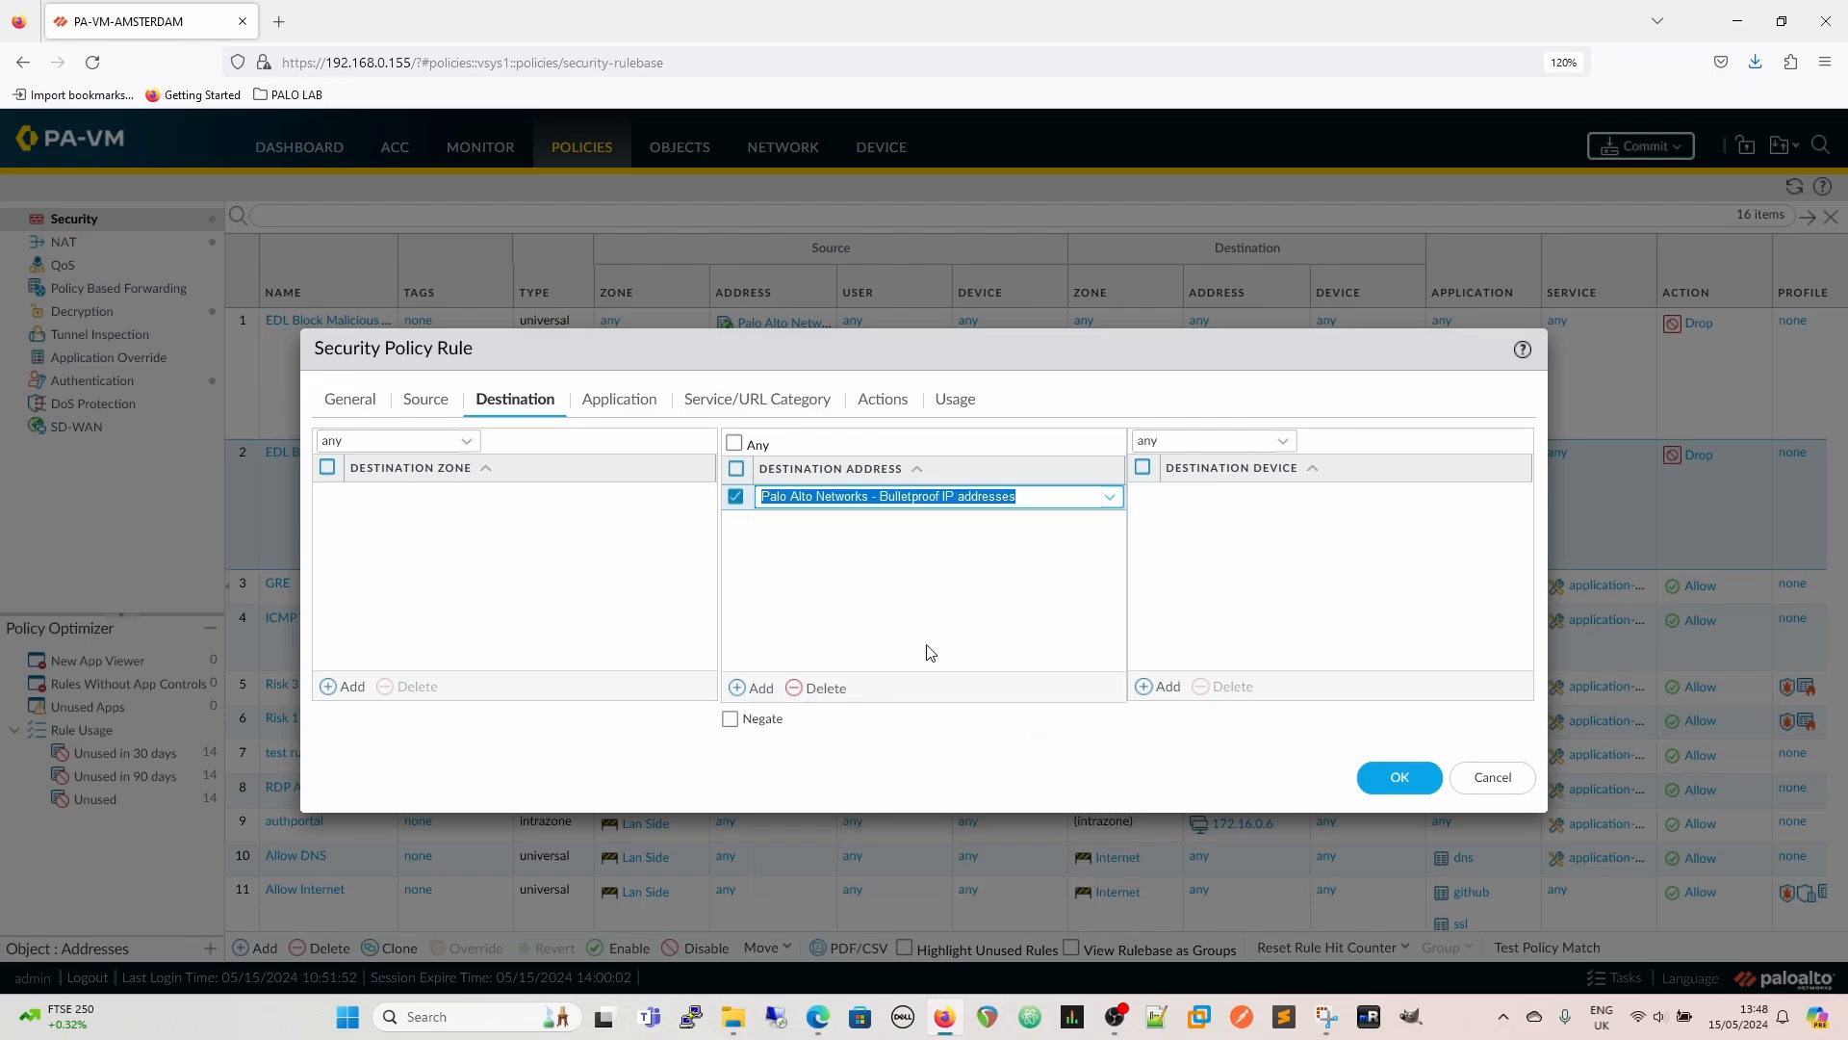
# Add the Palo Alto Networks High risk, Known malicious and Tor exit IP address lists to the rule's destination addresses
pyautogui.click(752, 688)
pyautogui.scroll(-10, 975, 645)
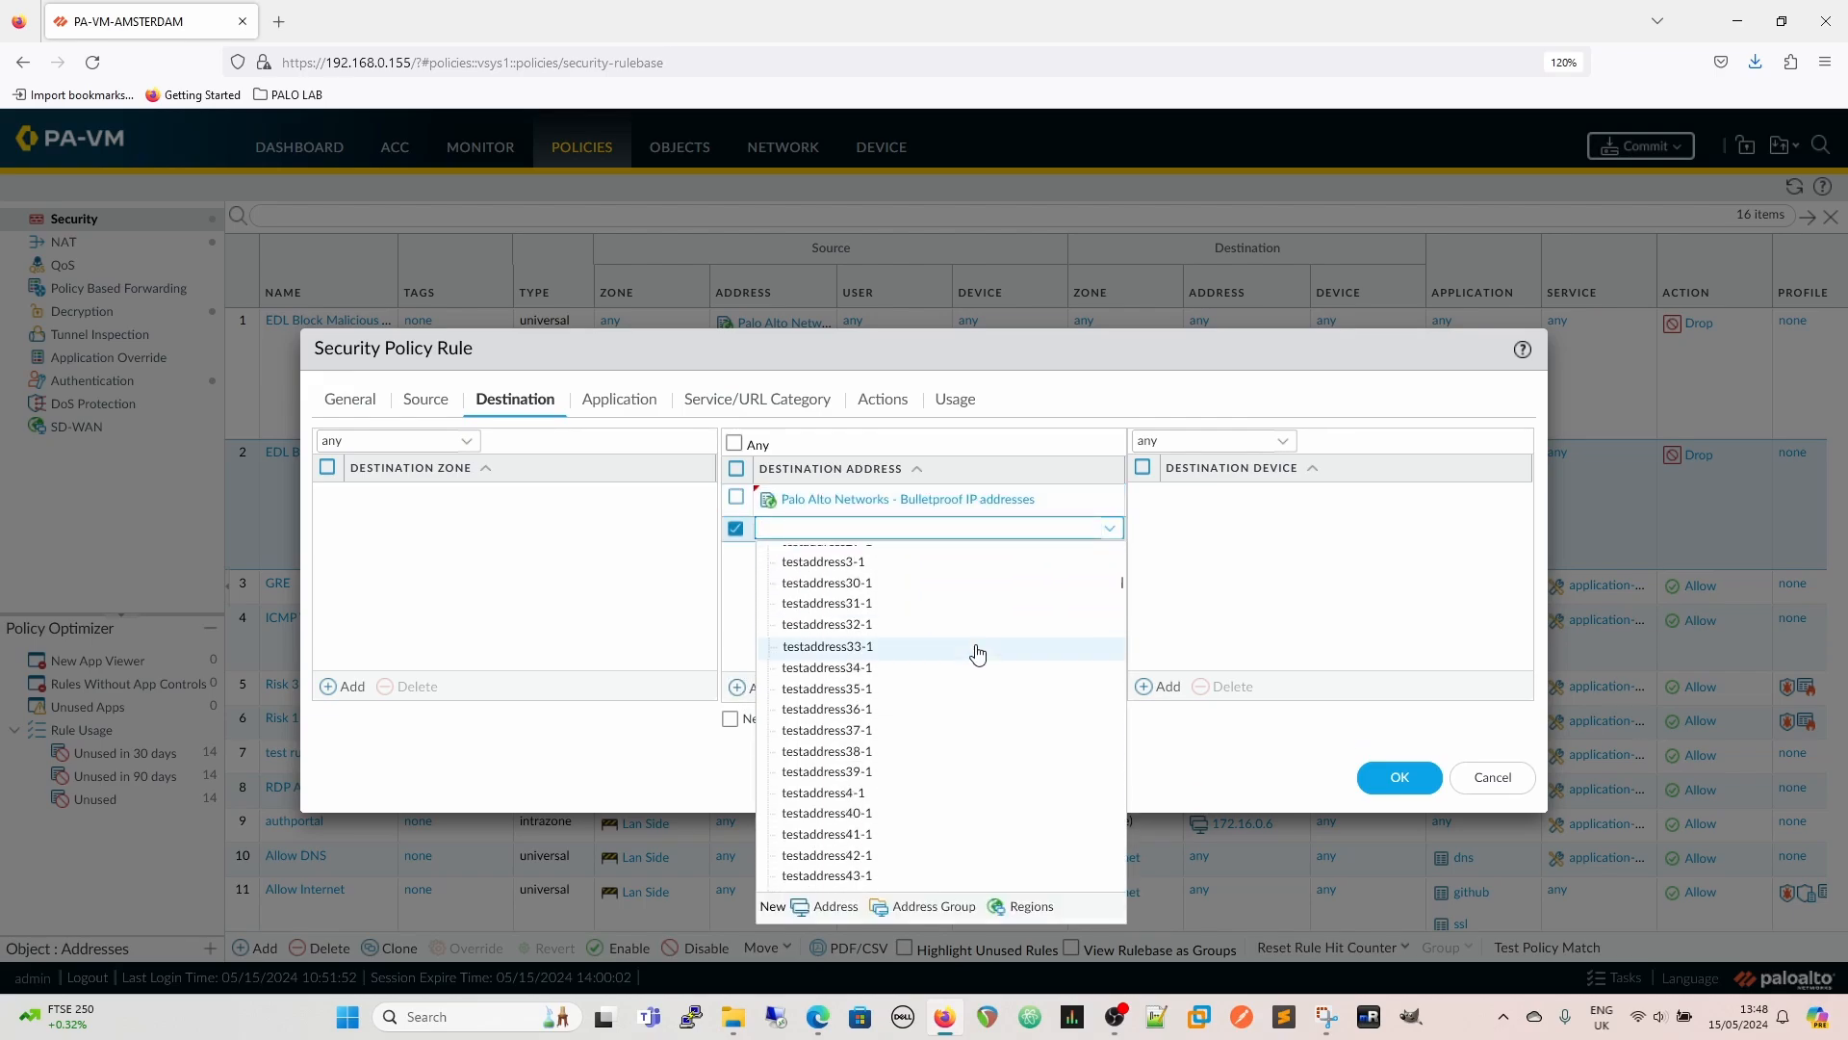
pyautogui.scroll(5, 970, 676)
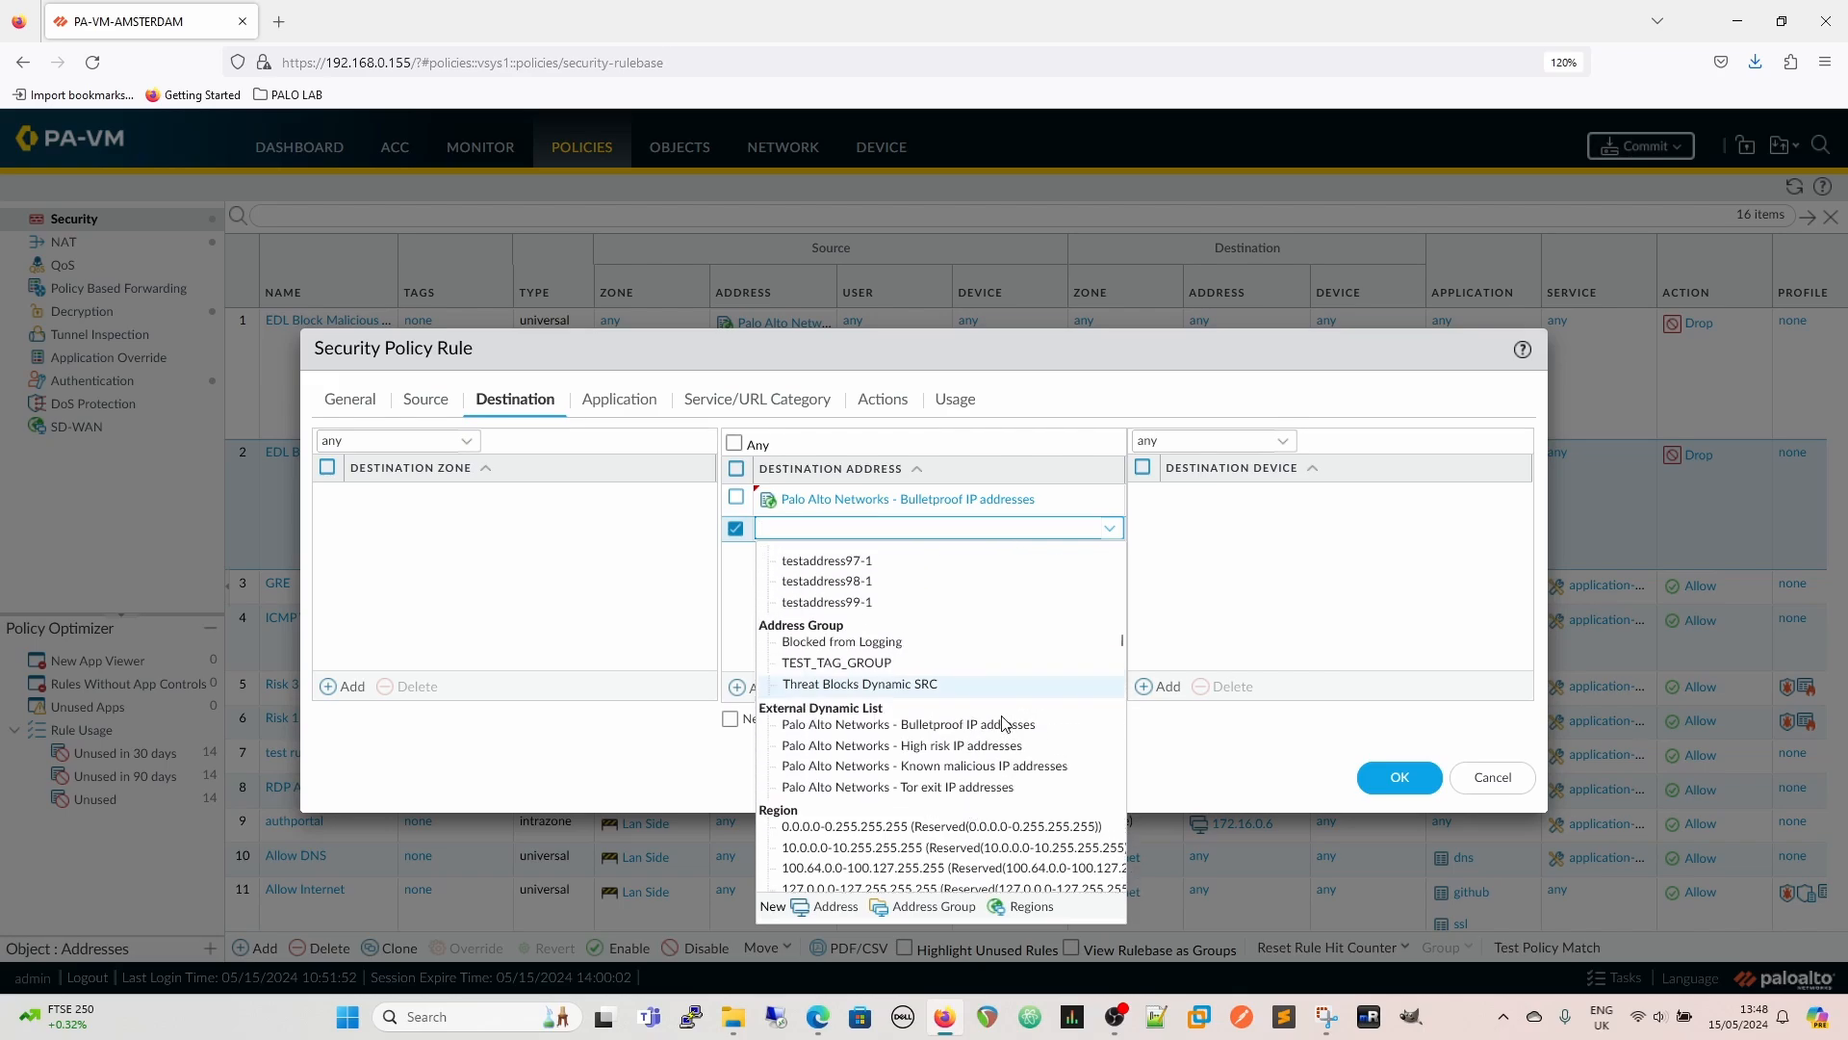
pyautogui.click(907, 726)
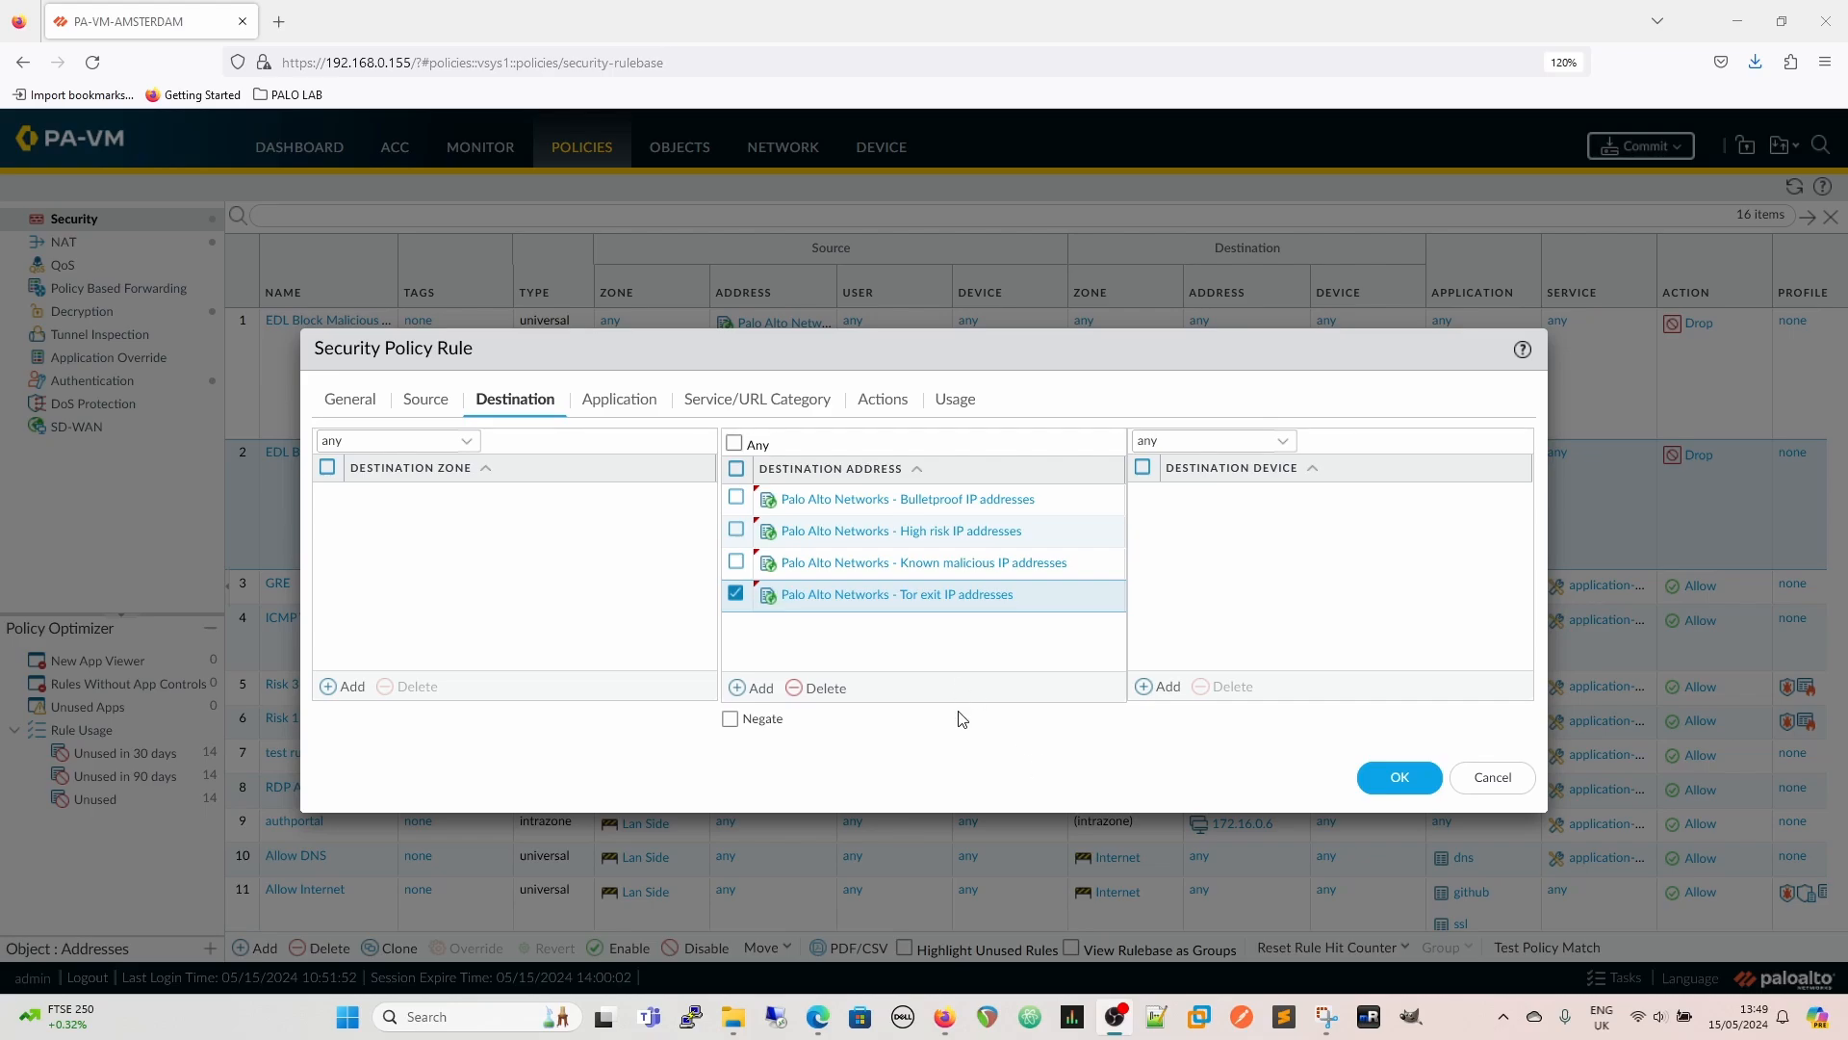
# Save the outbound rule after checking its application, service and action settings, and widen the rule list's Name column
pyautogui.click(635, 401)
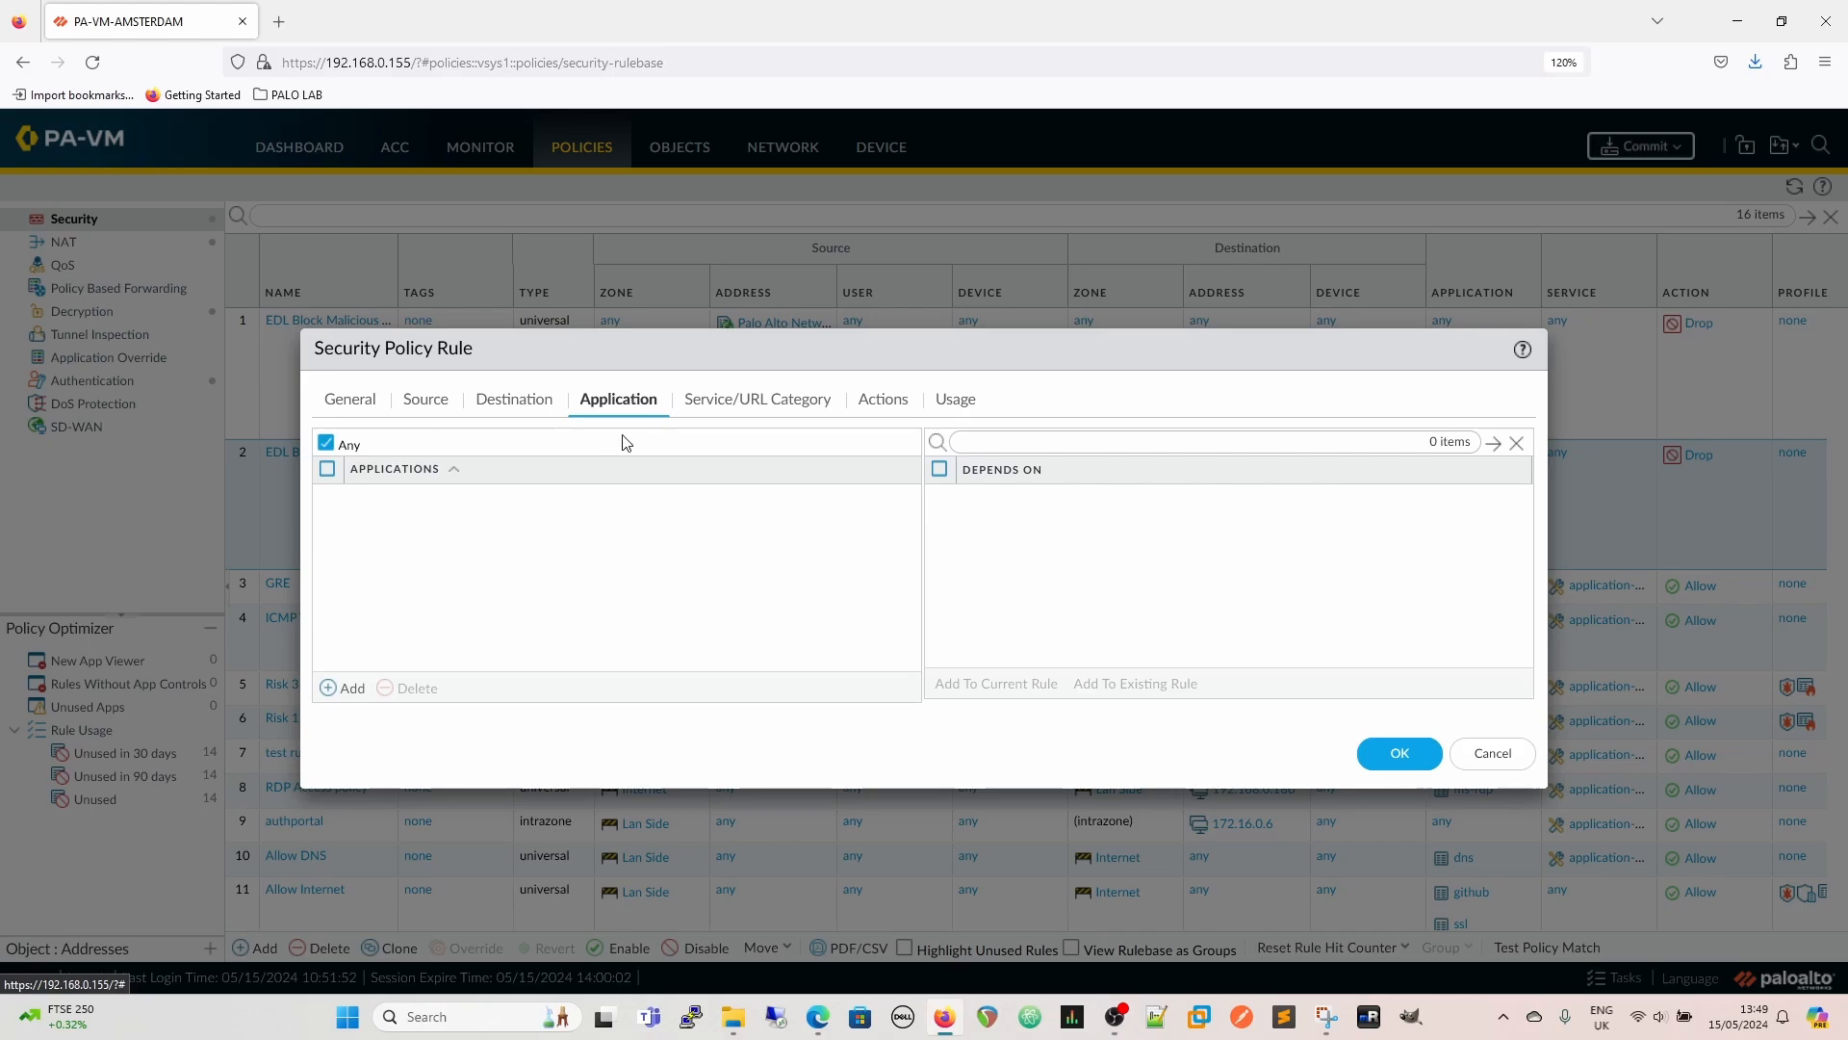
pyautogui.click(796, 405)
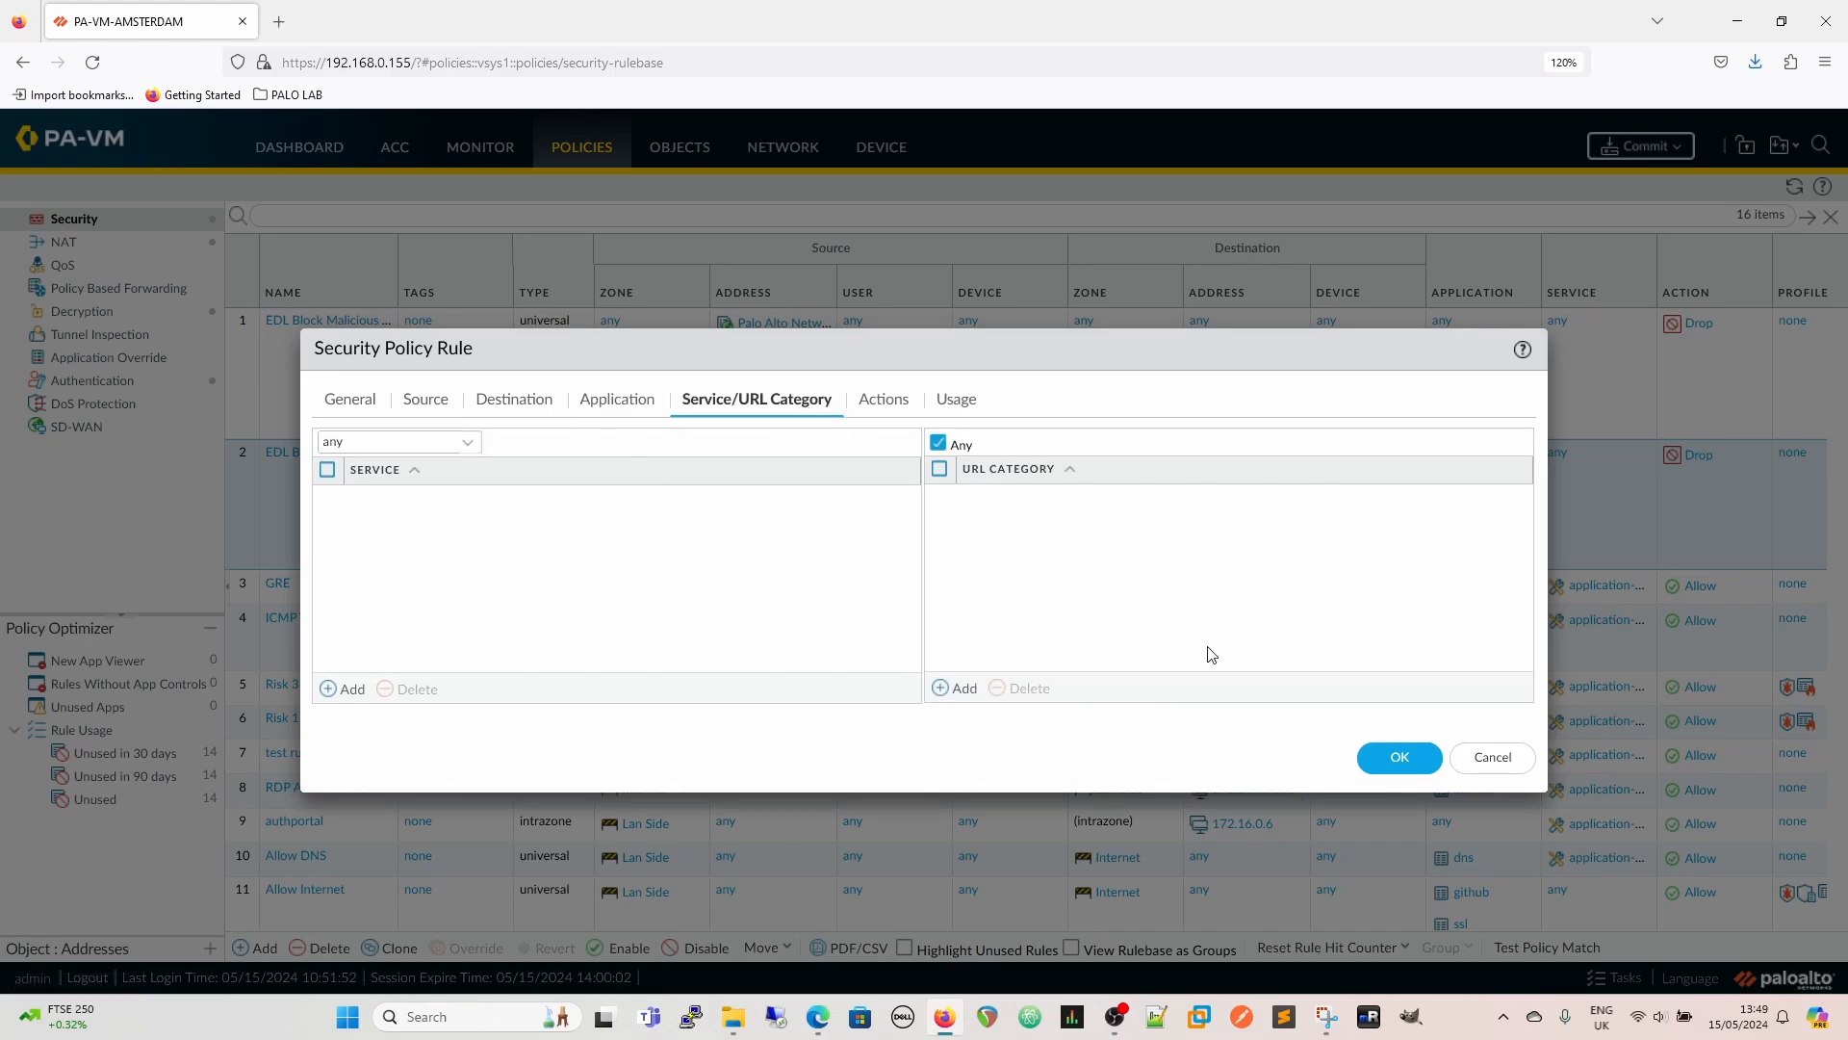
pyautogui.click(881, 401)
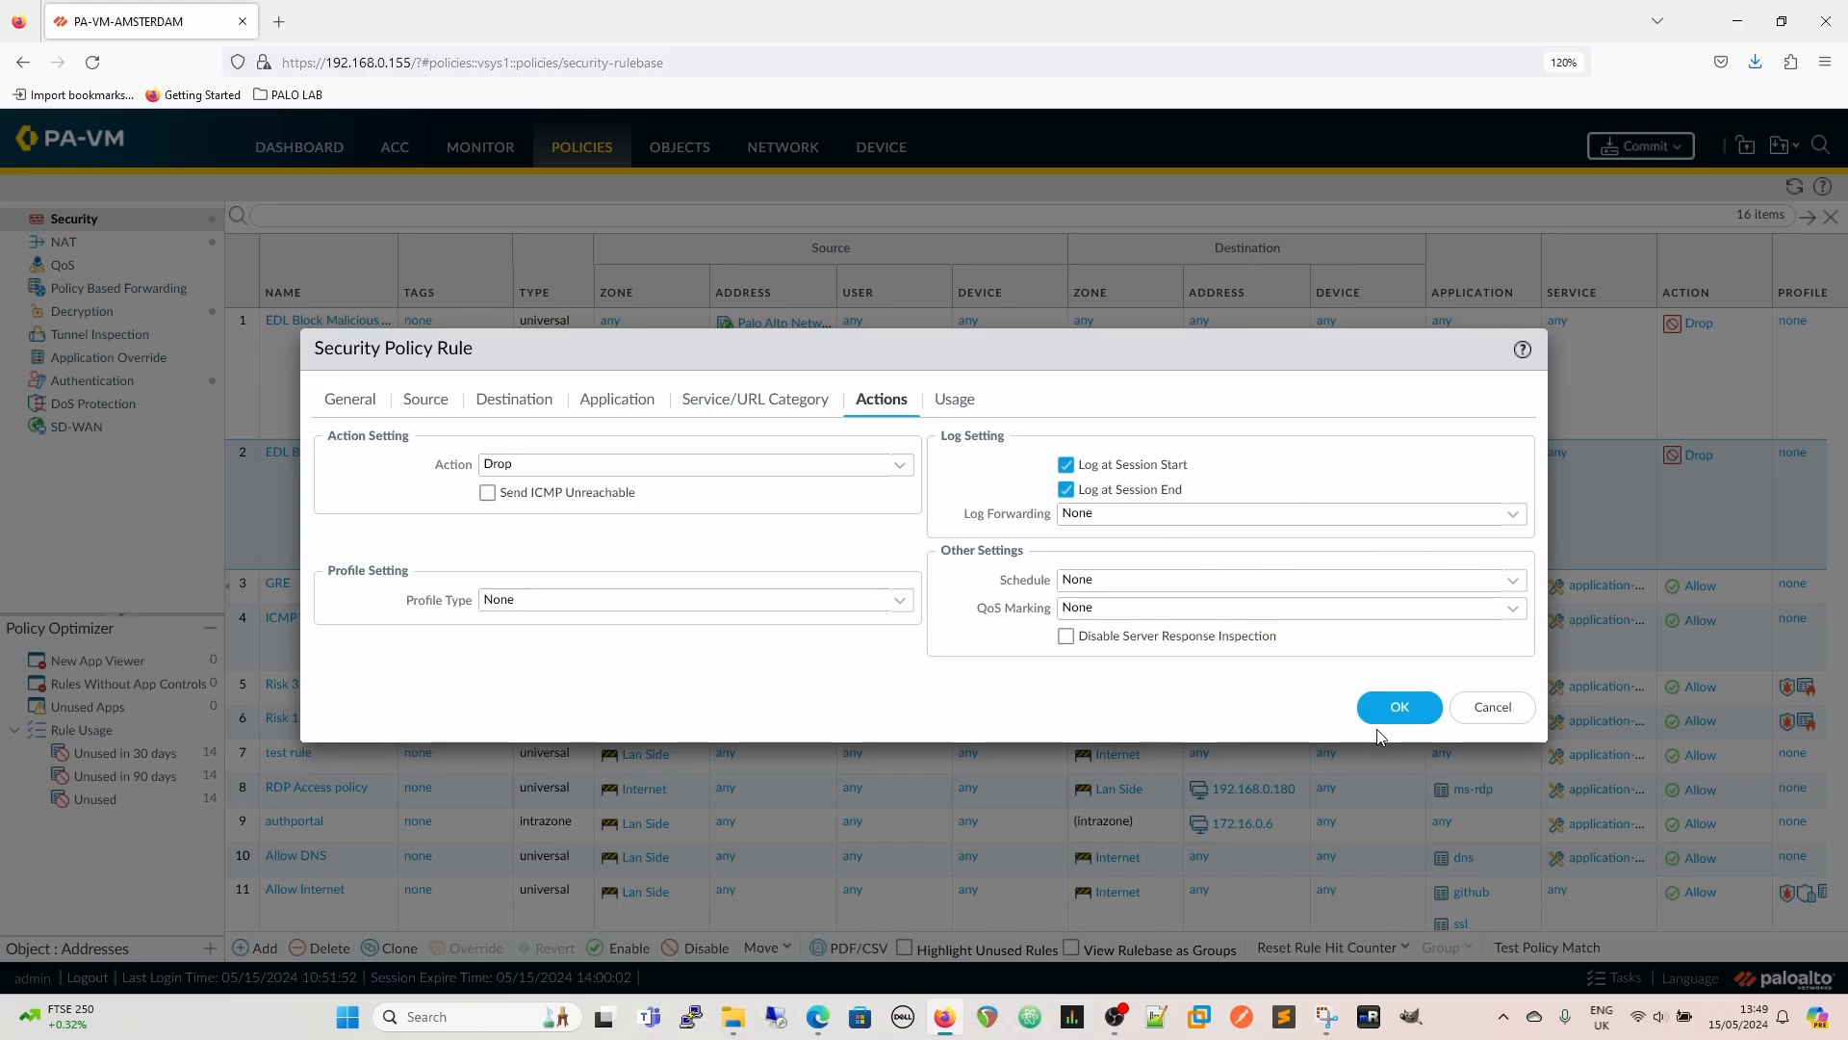
pyautogui.click(1400, 707)
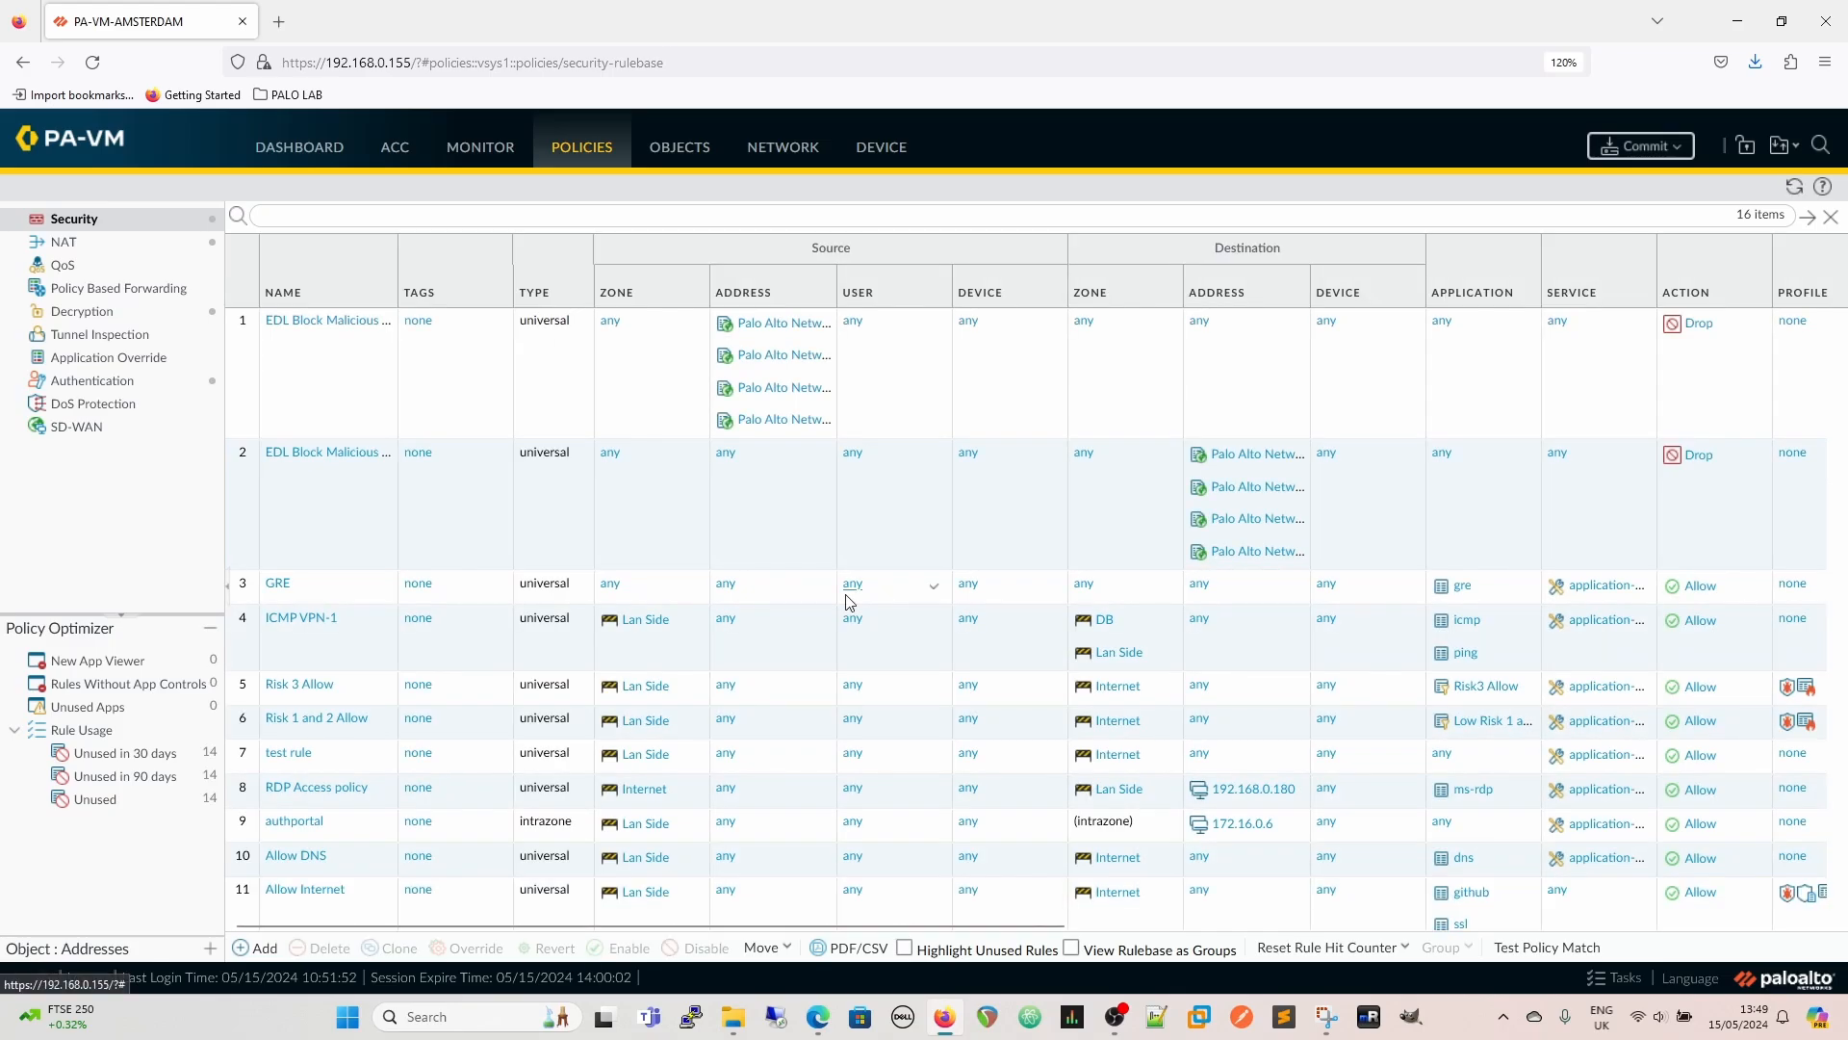
pyautogui.moveTo(398, 293); pyautogui.dragTo(472, 294)
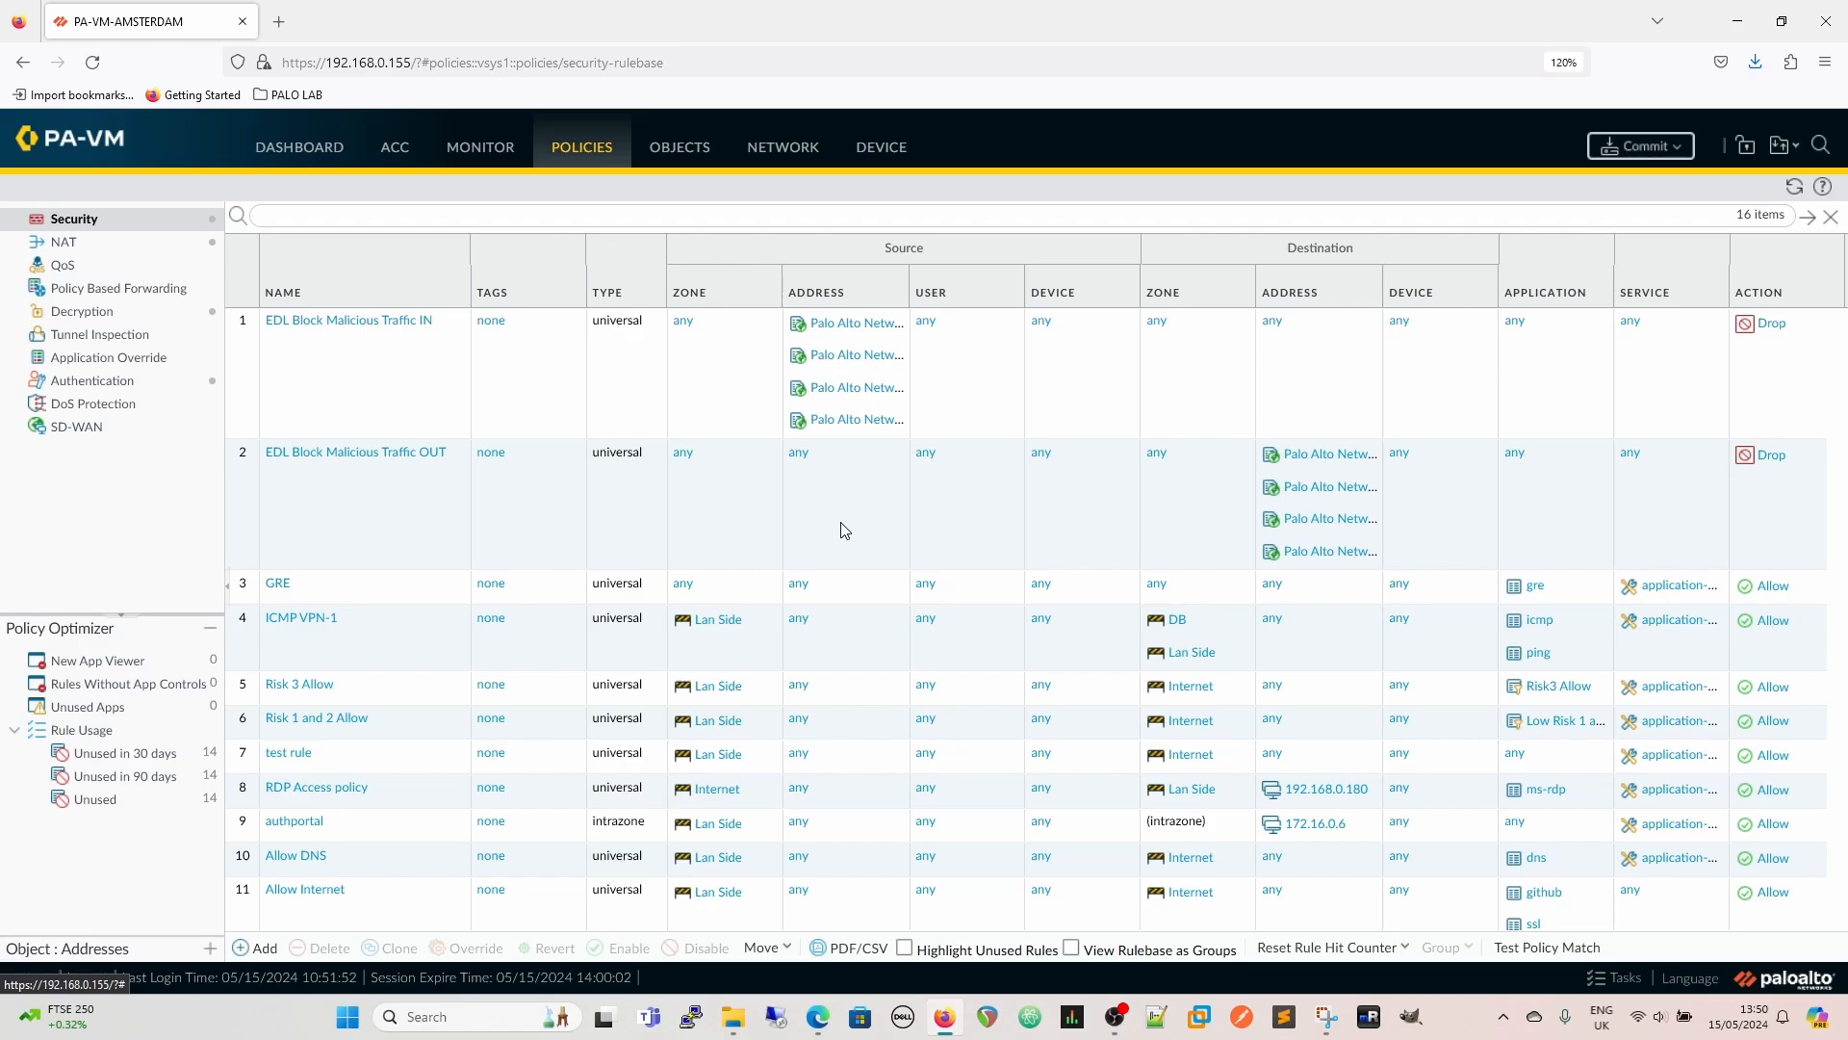
# Examine the country regions available as source addresses in the "EDL Block Malicious Traffic IN" rule, and close it without saving
pyautogui.click(357, 323)
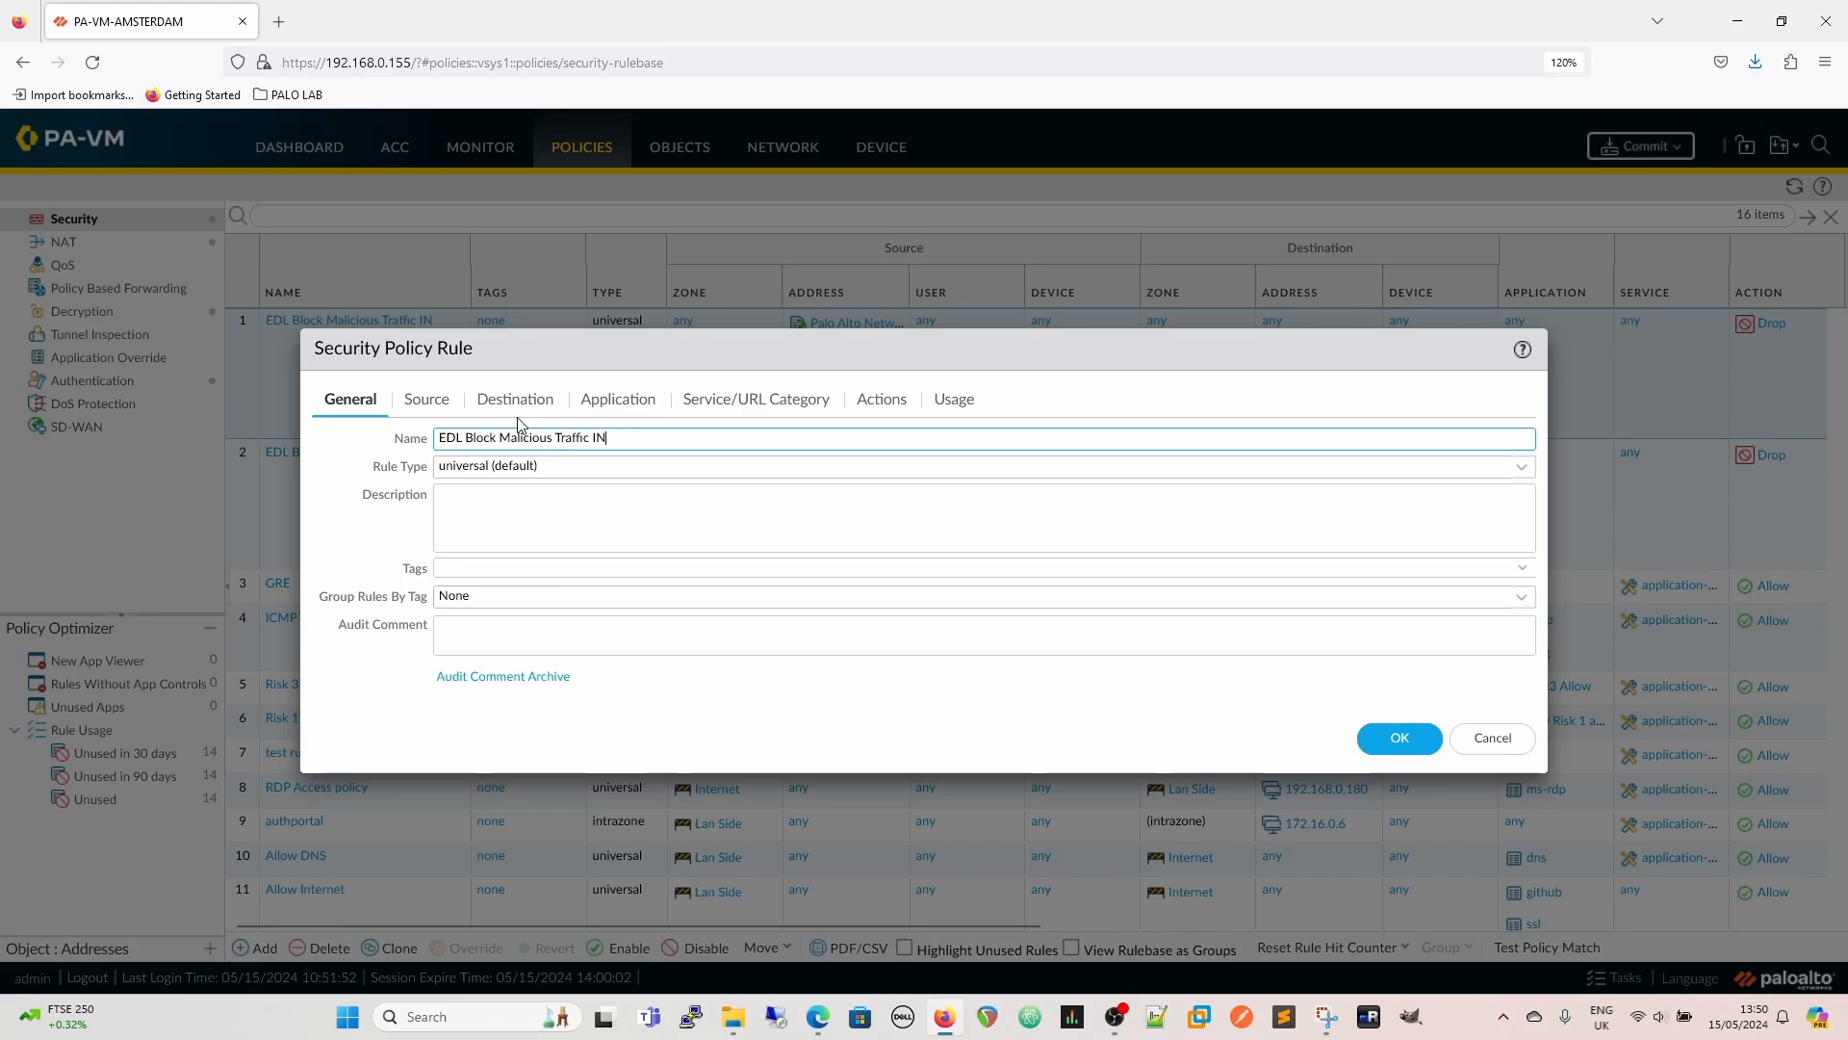
pyautogui.click(420, 404)
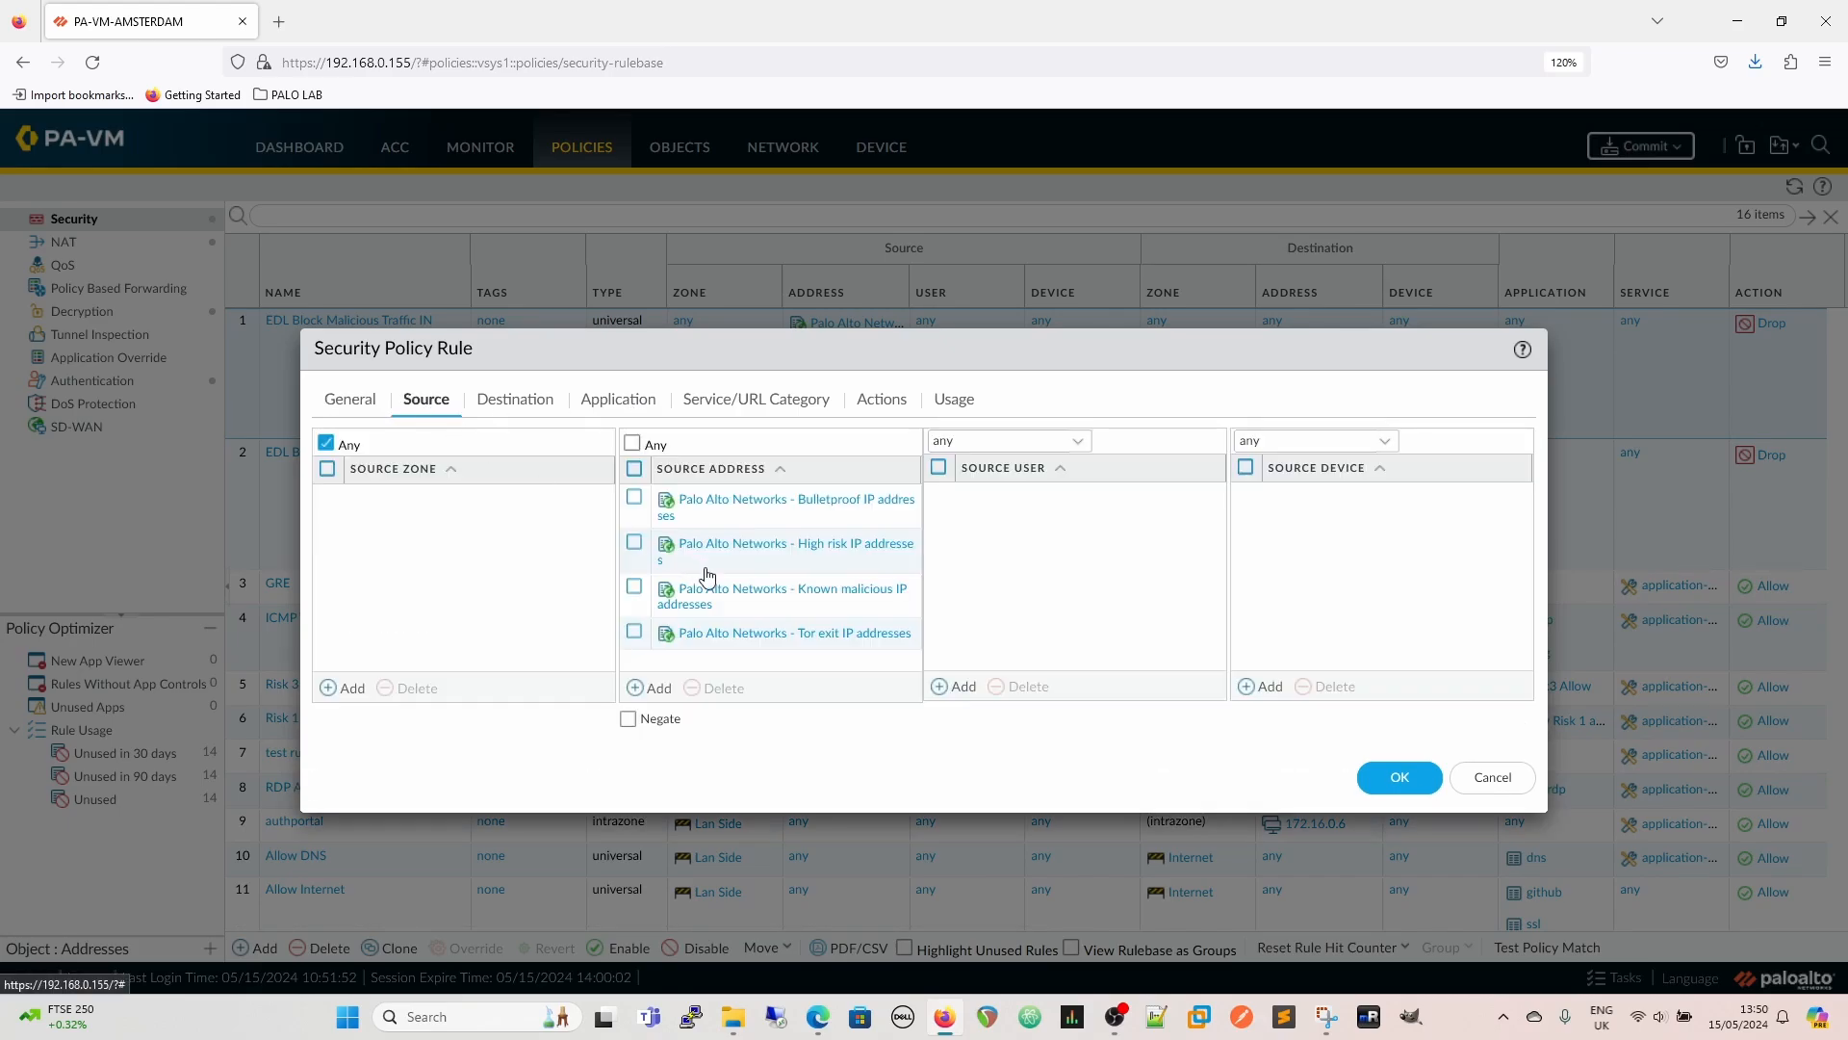
pyautogui.click(643, 689)
pyautogui.scroll(-5, 843, 495)
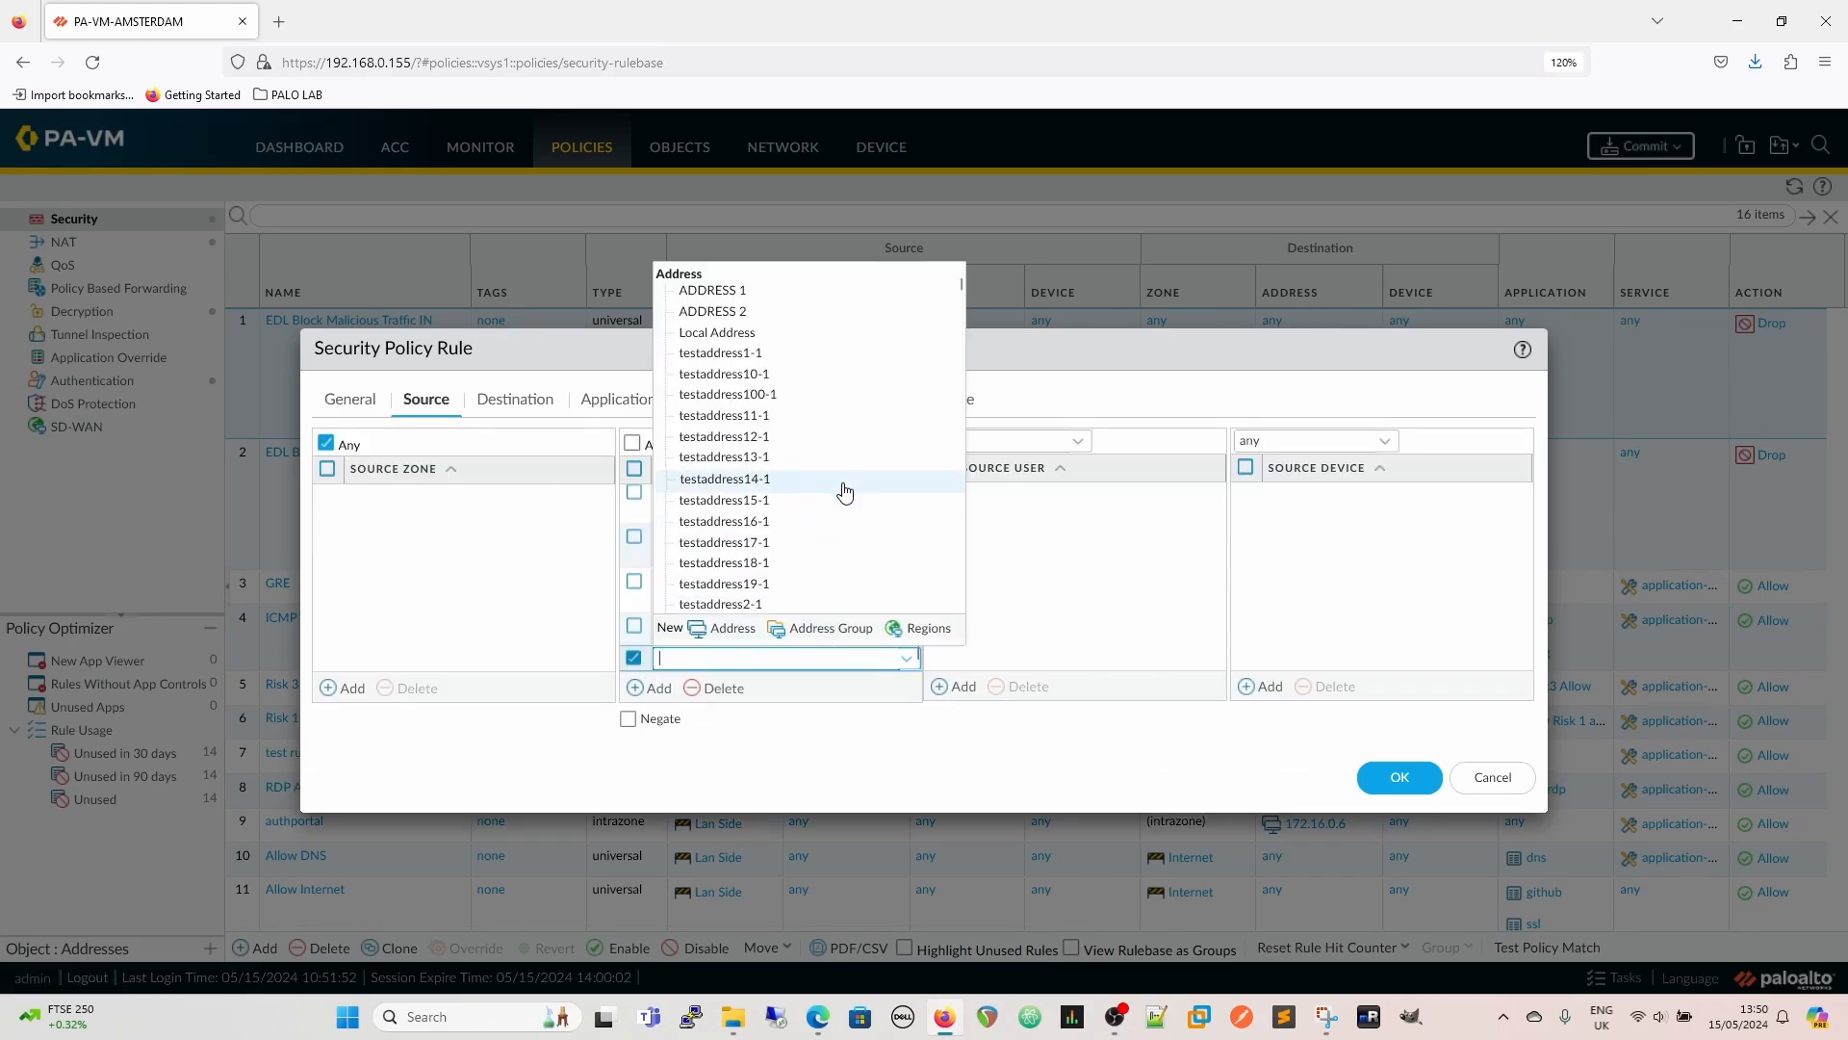
pyautogui.scroll(-10, 843, 493)
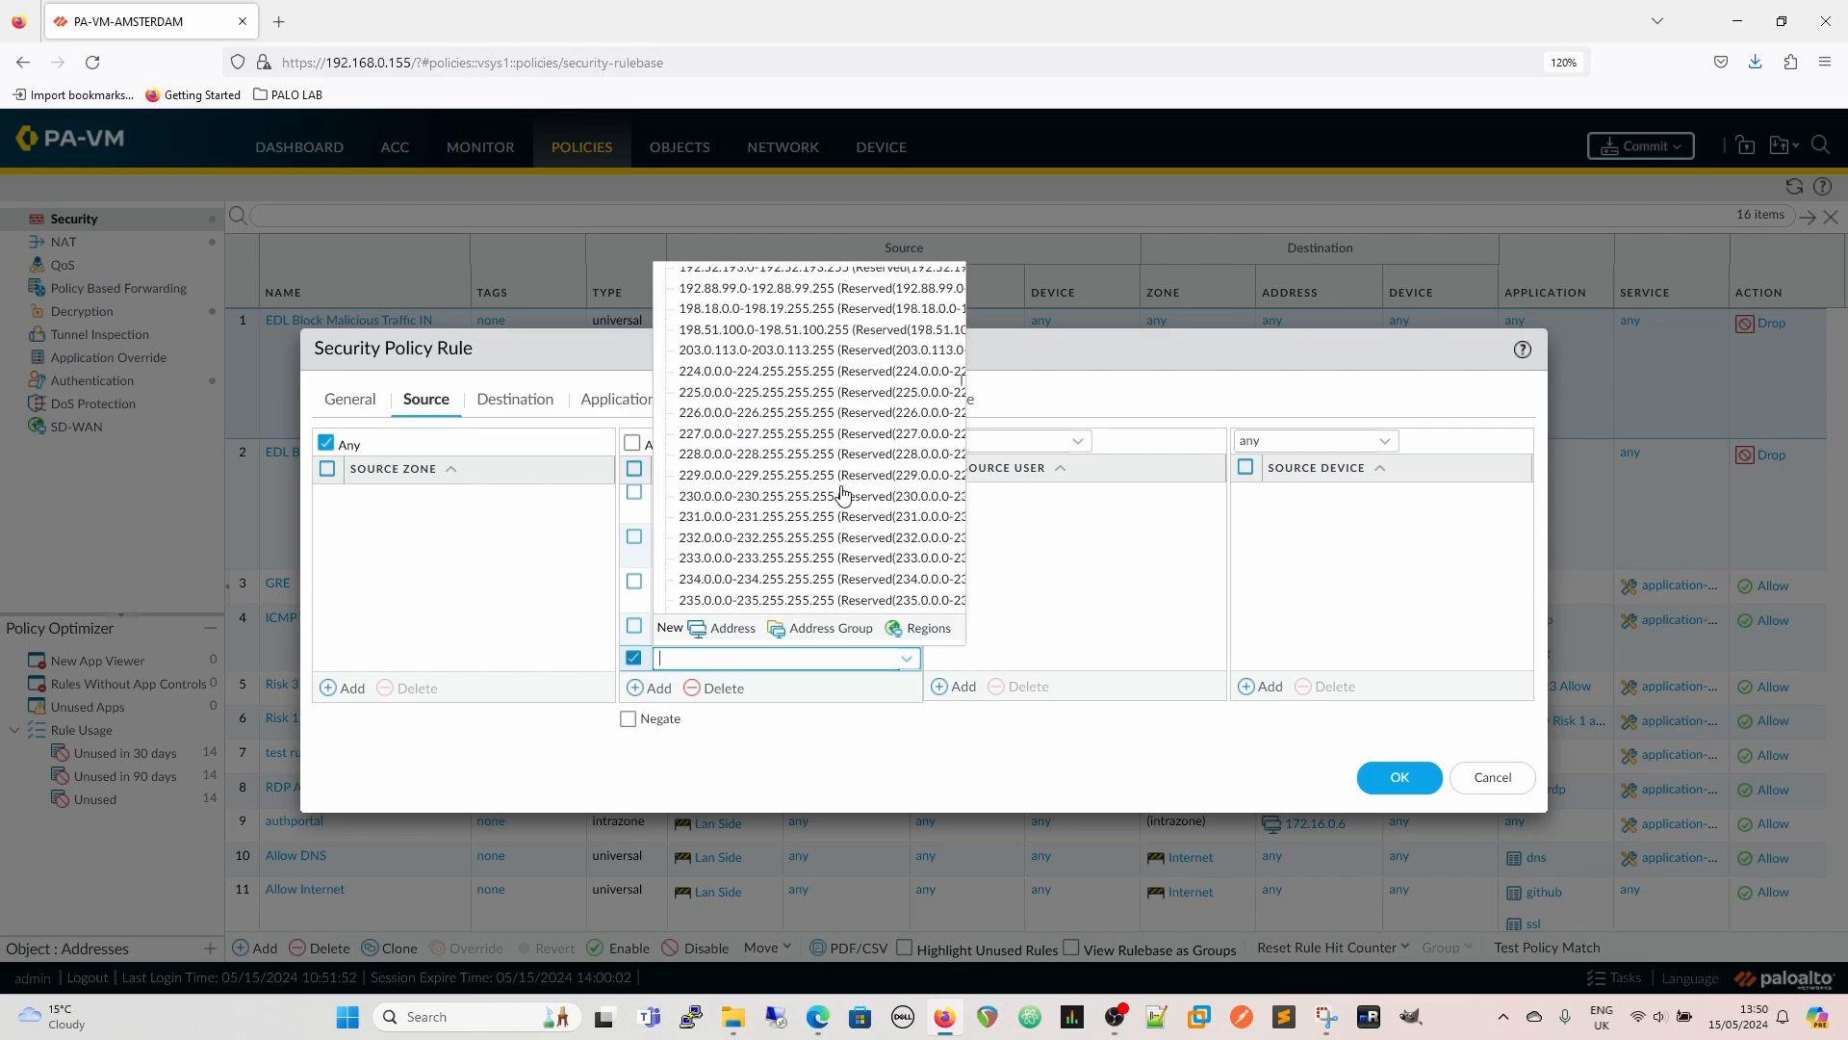
pyautogui.scroll(5, 843, 495)
pyautogui.scroll(-15, 844, 495)
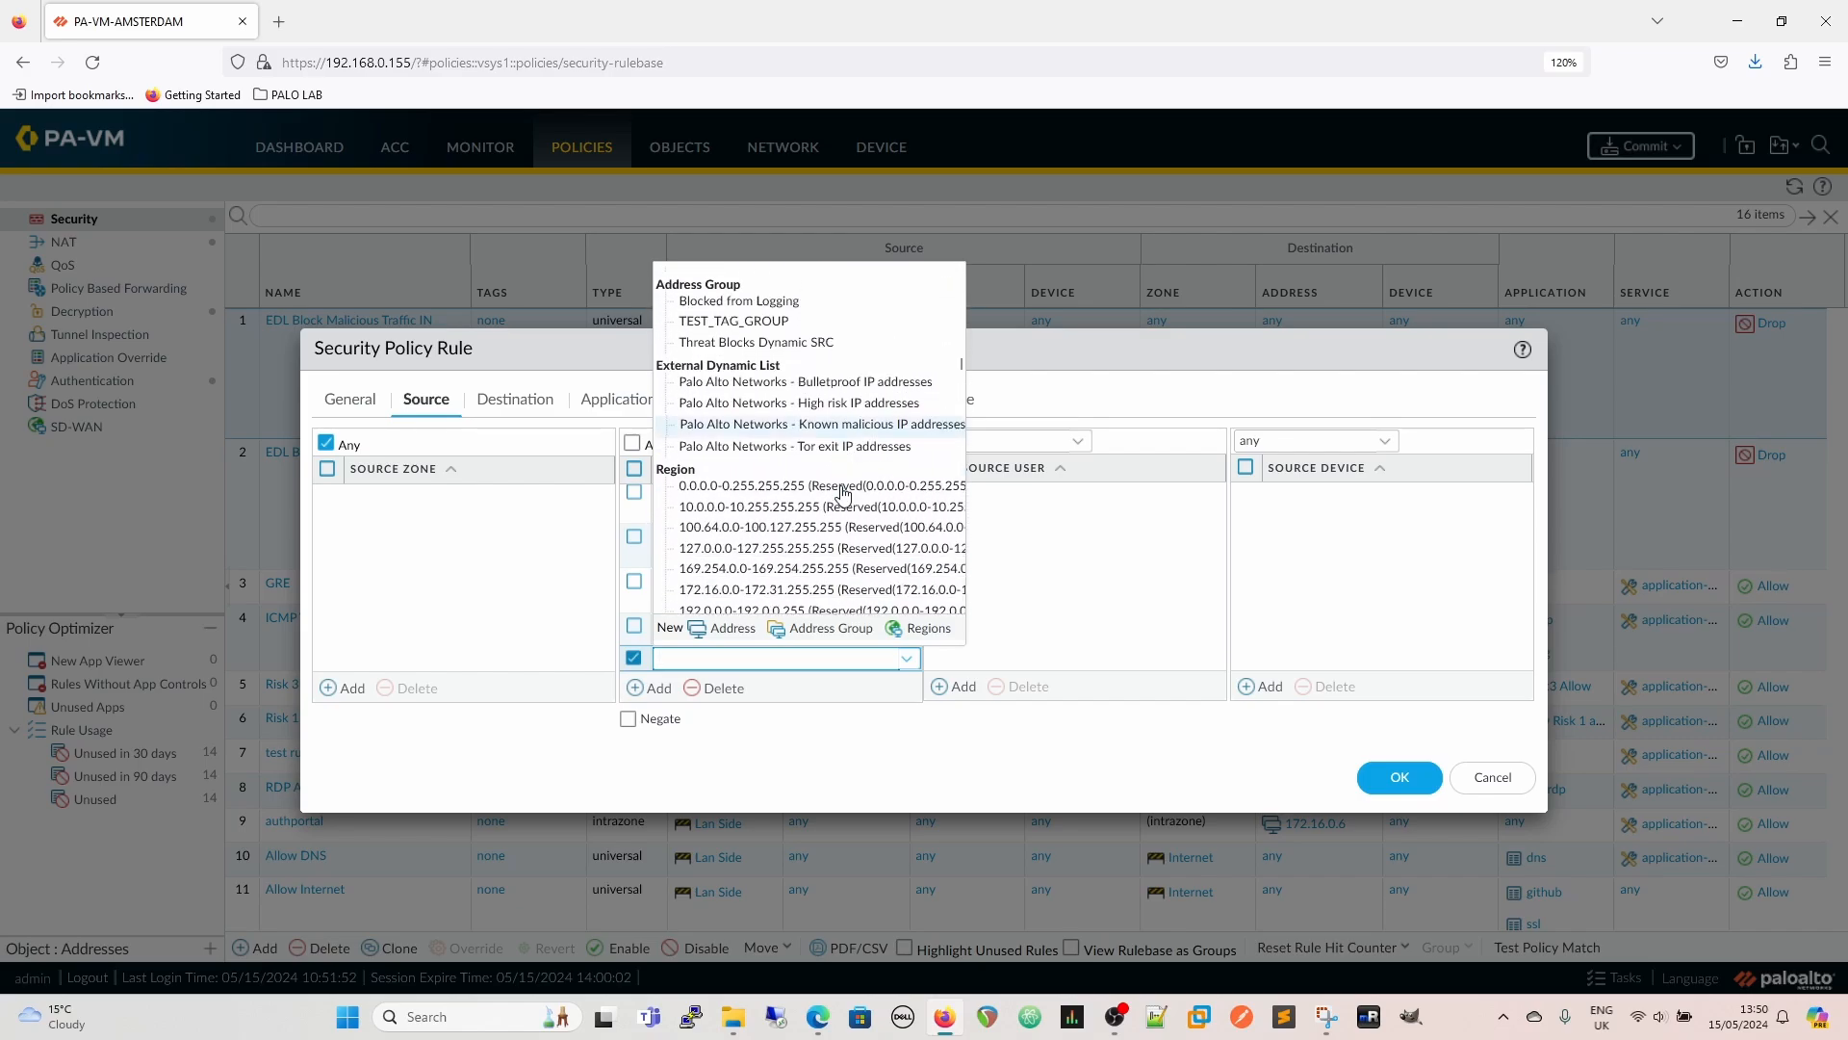
pyautogui.scroll(-20, 843, 495)
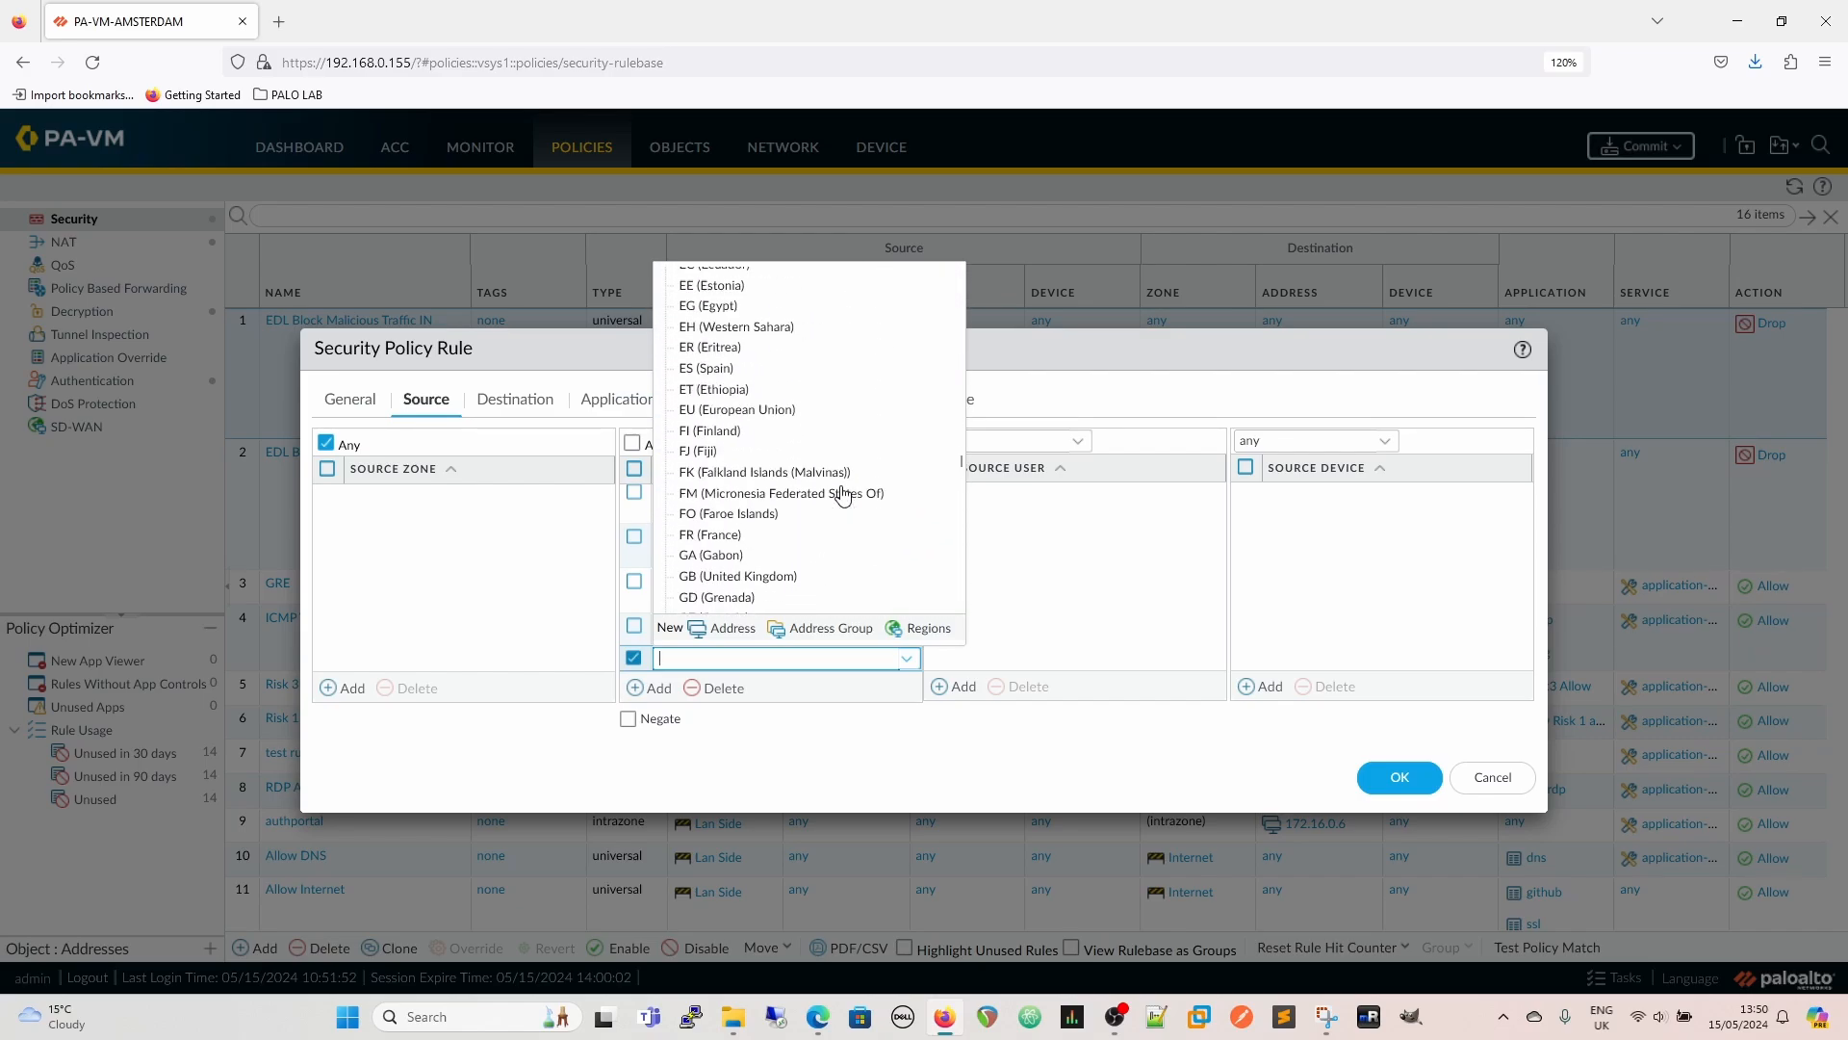
pyautogui.scroll(10, 844, 495)
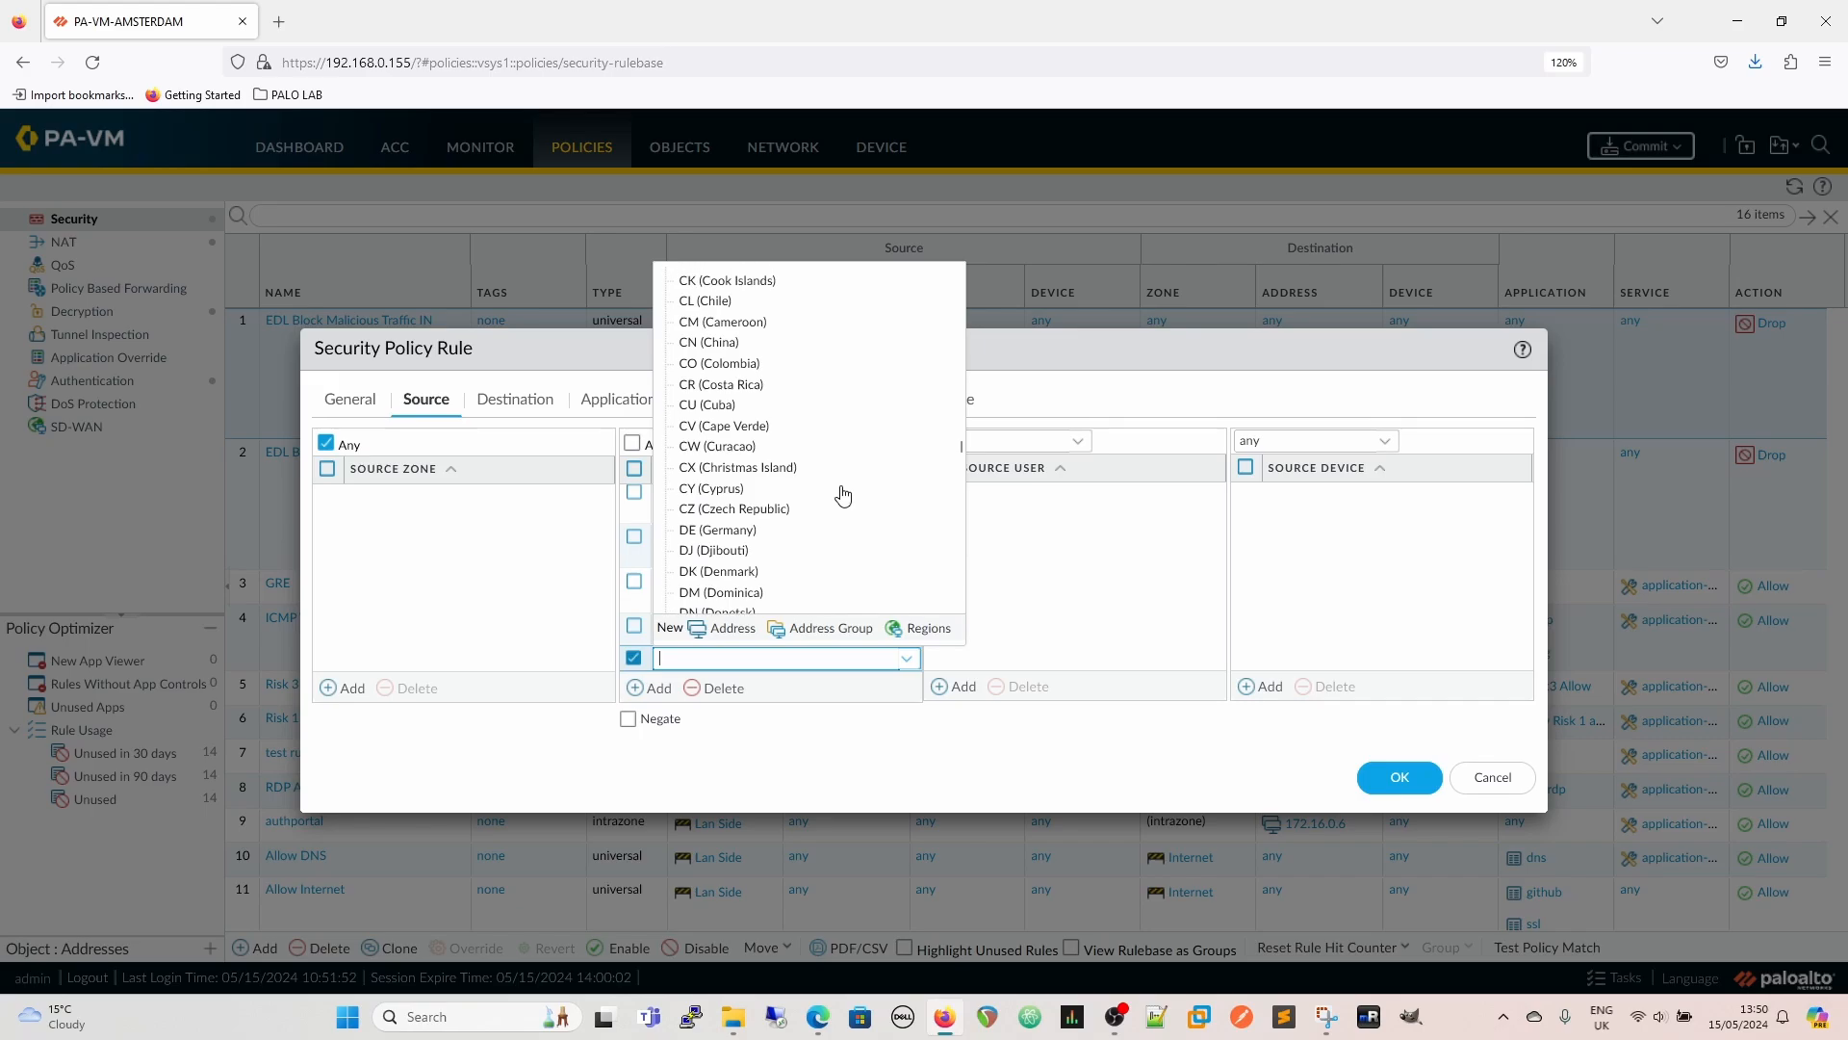
pyautogui.scroll(2, 843, 494)
pyautogui.scroll(-9, 843, 494)
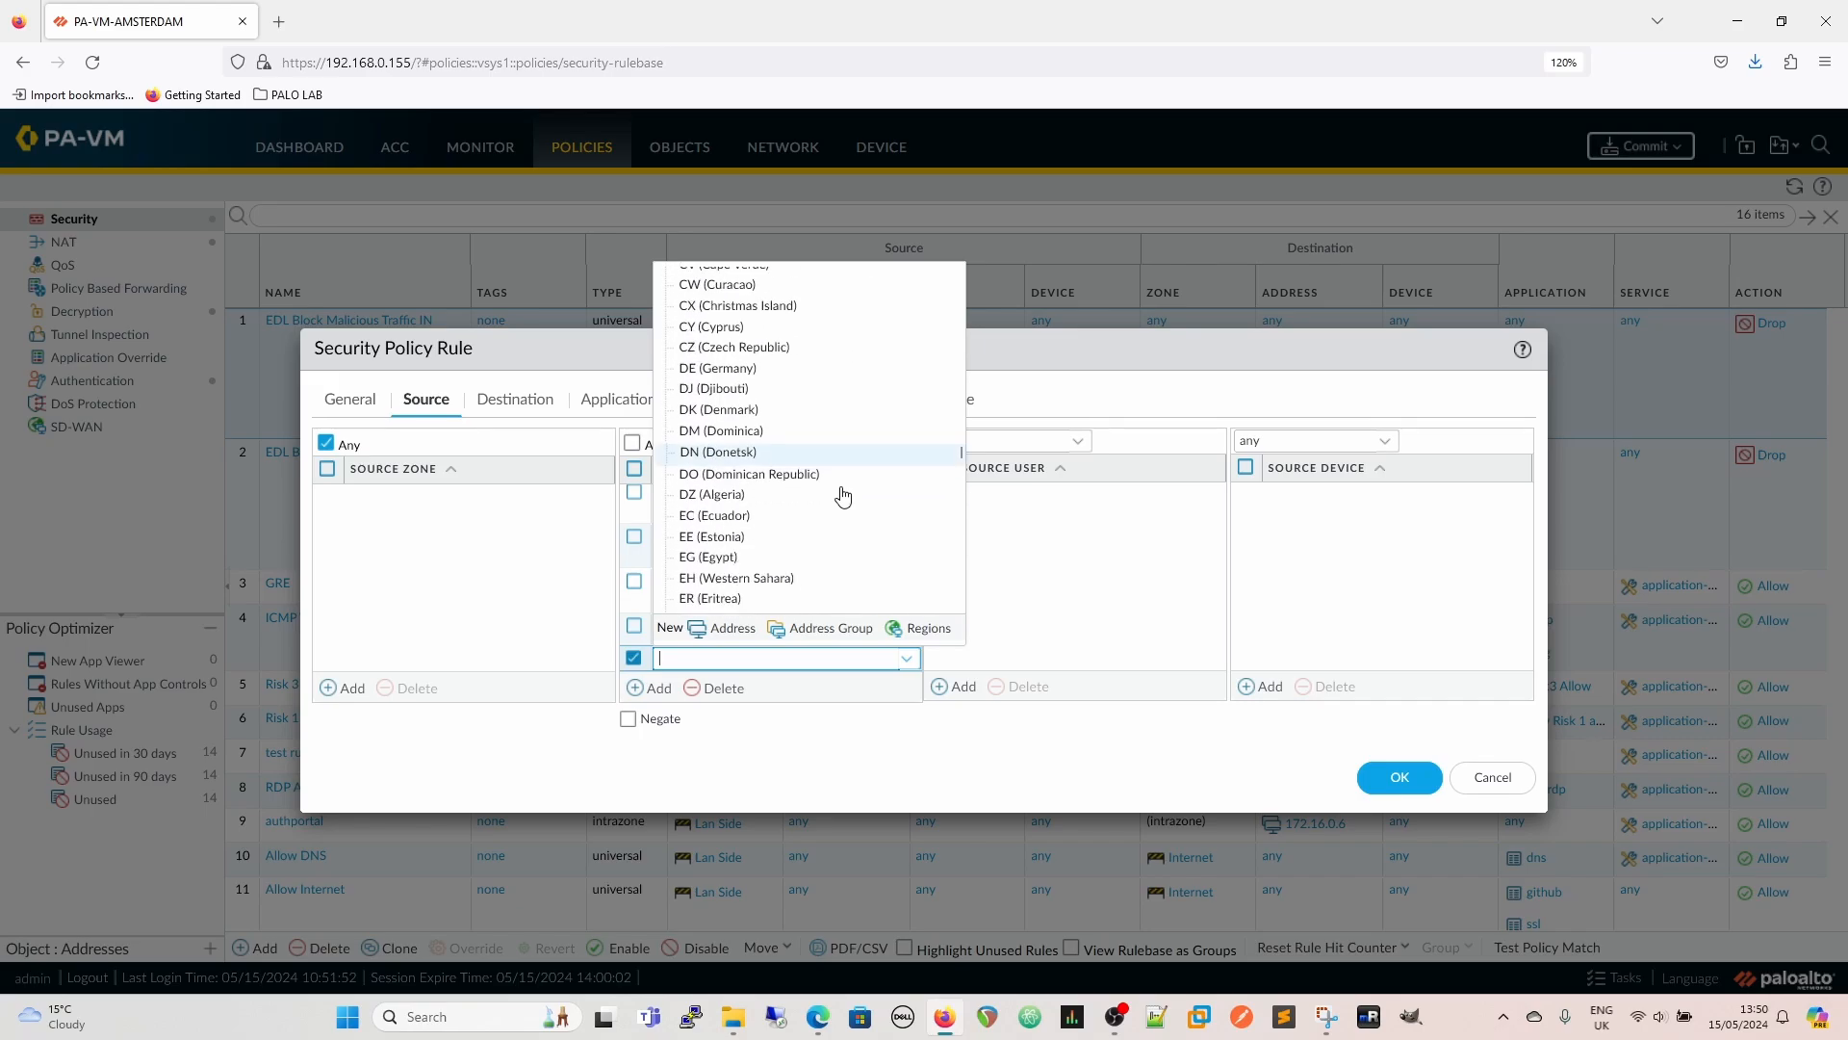
pyautogui.click(1071, 350)
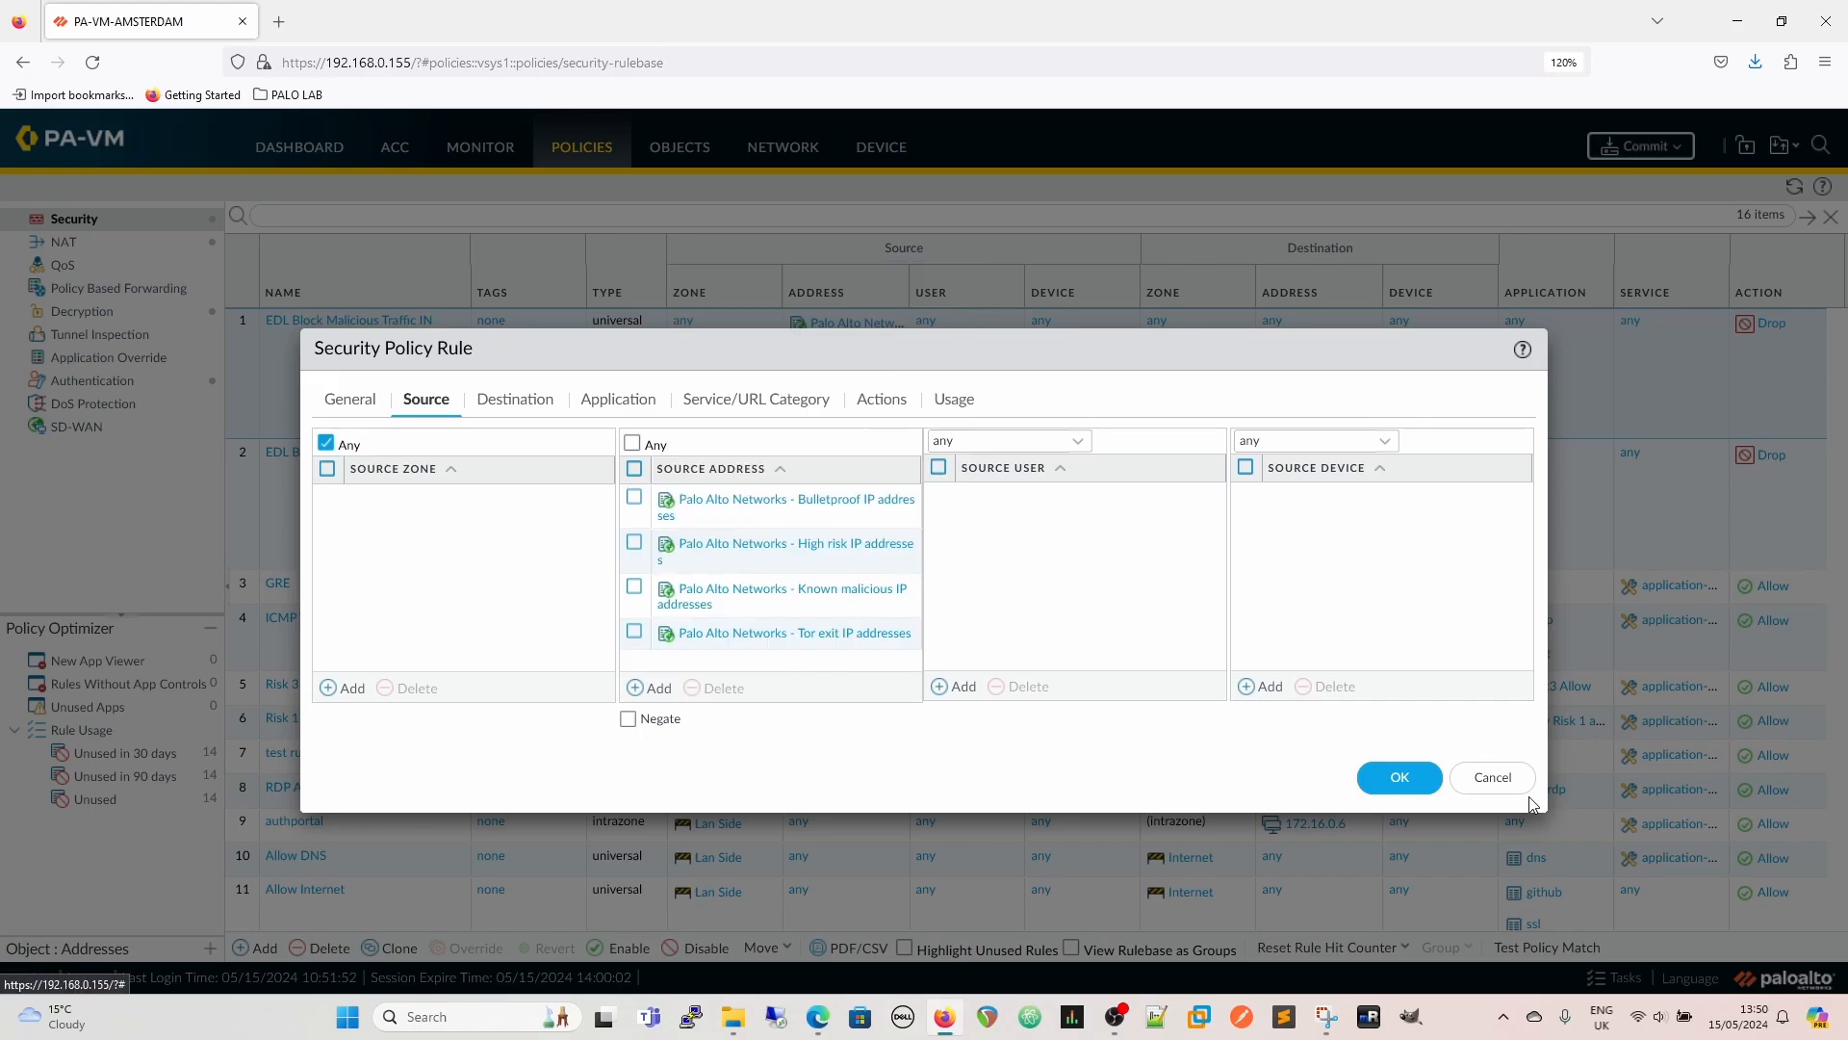
pyautogui.click(1471, 786)
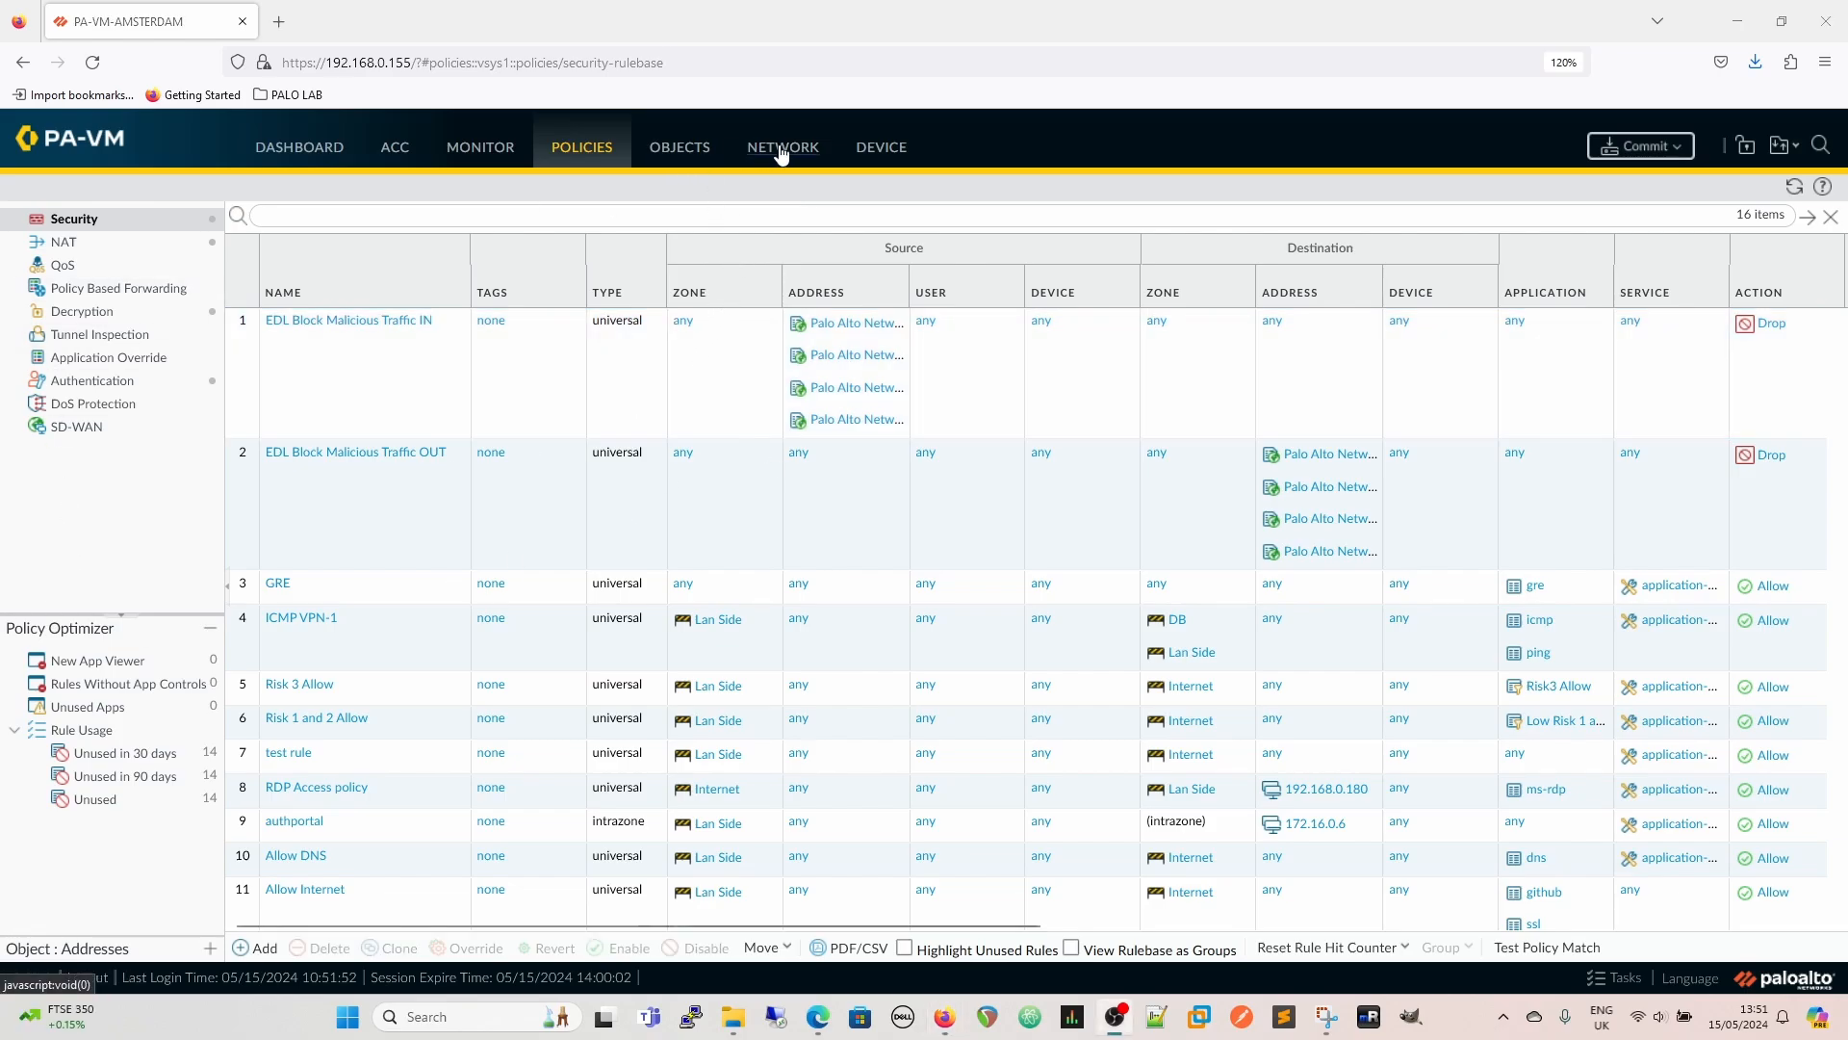
# Open the External Zone Protection profile's reconnaissance protection settings from the network zone protection profiles
pyautogui.click(783, 149)
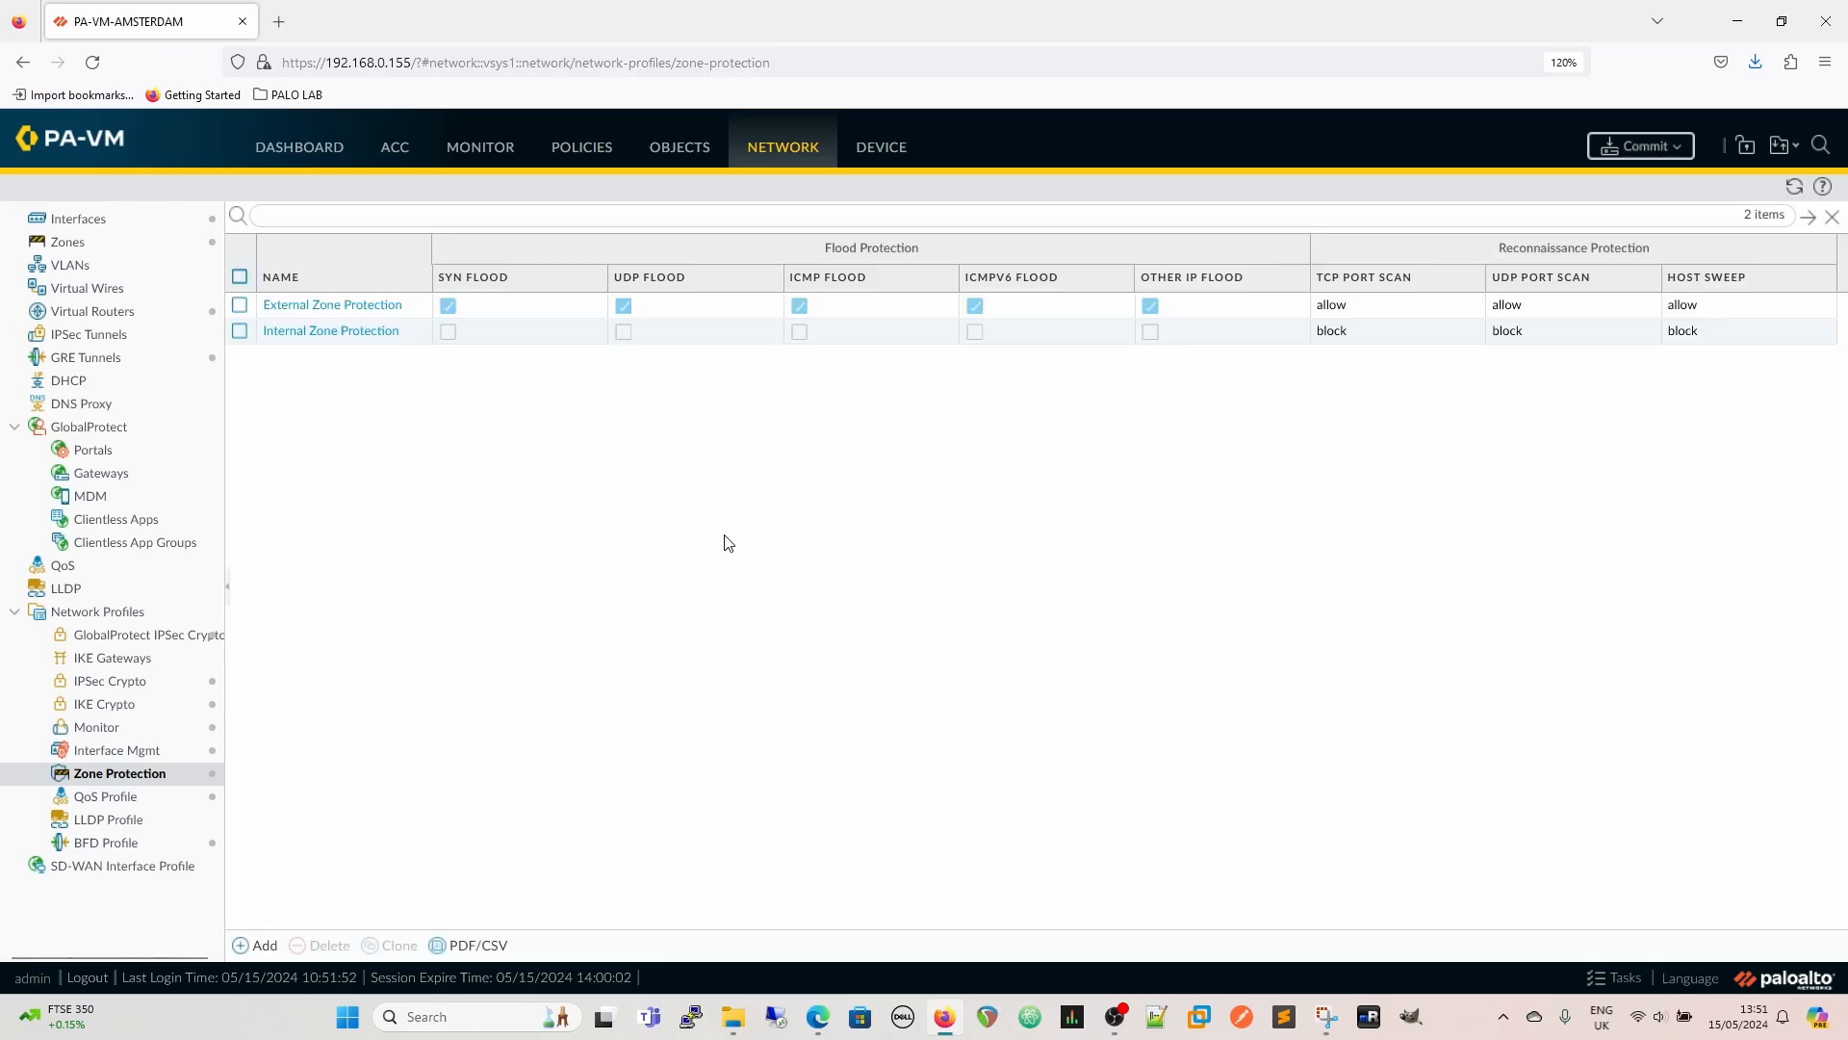
pyautogui.click(310, 306)
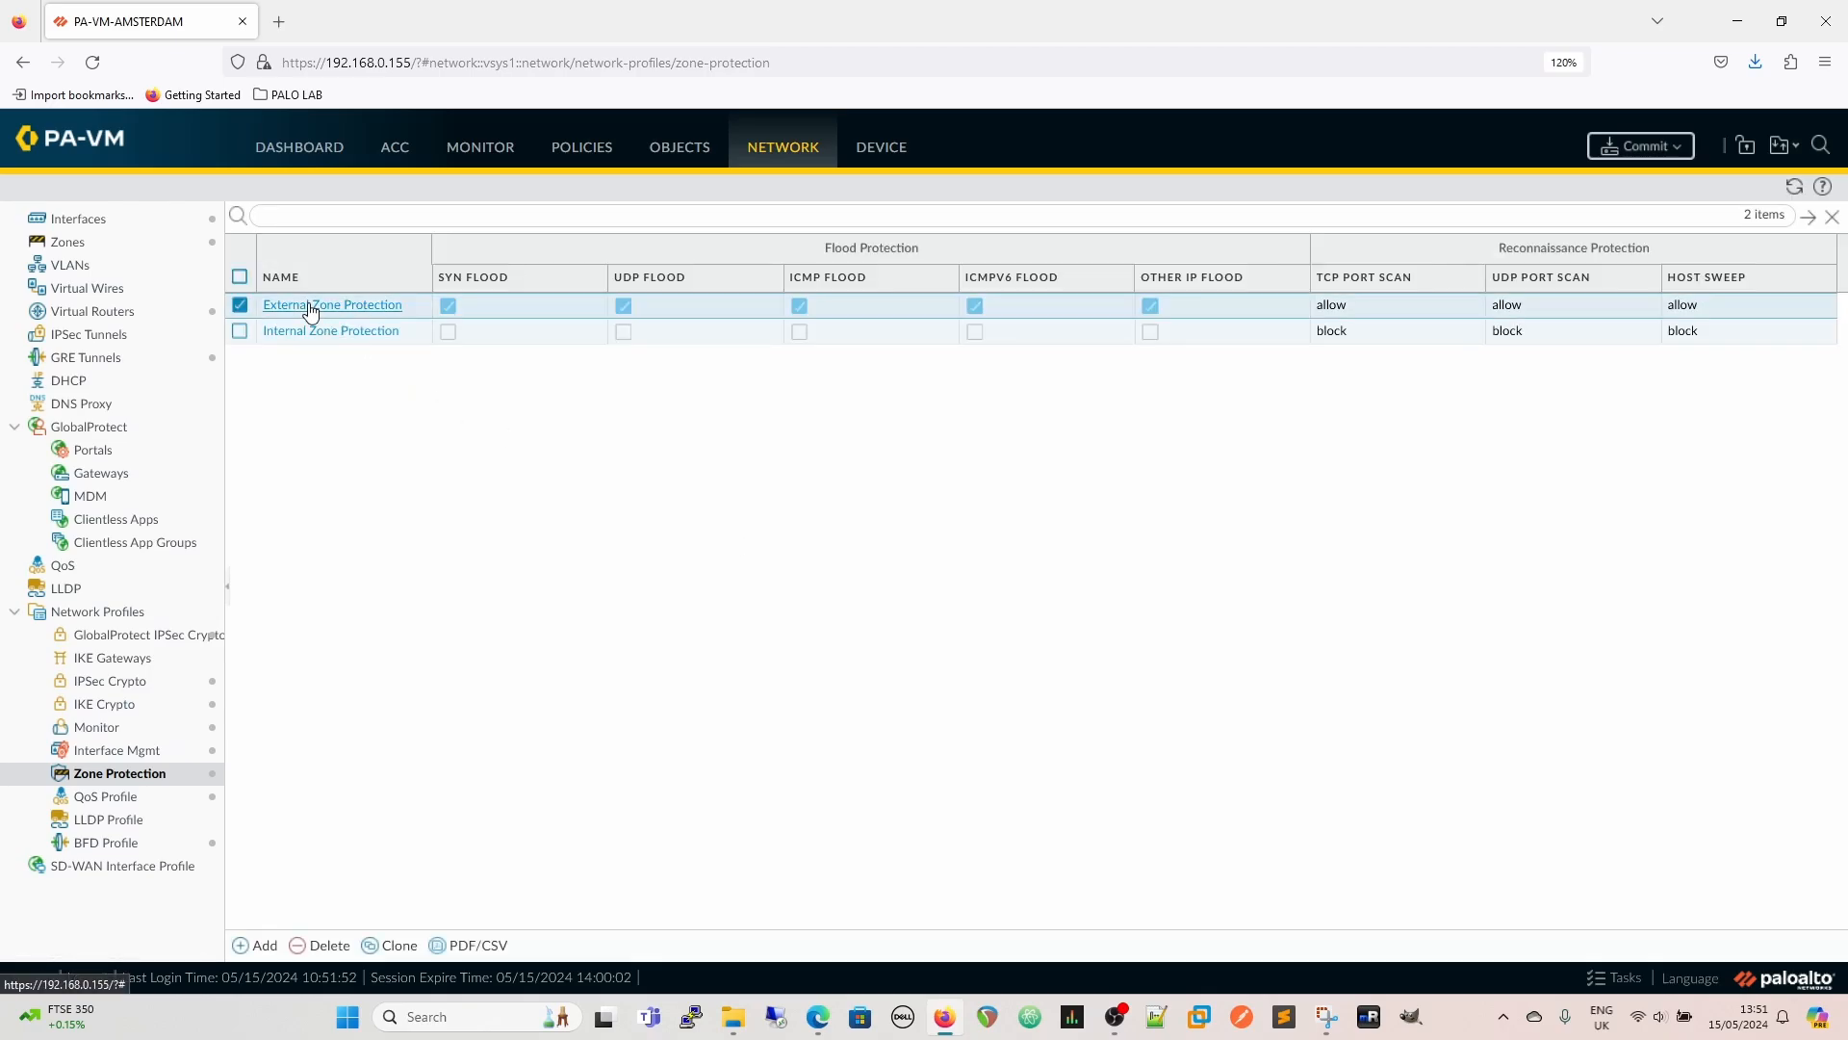
pyautogui.click(737, 426)
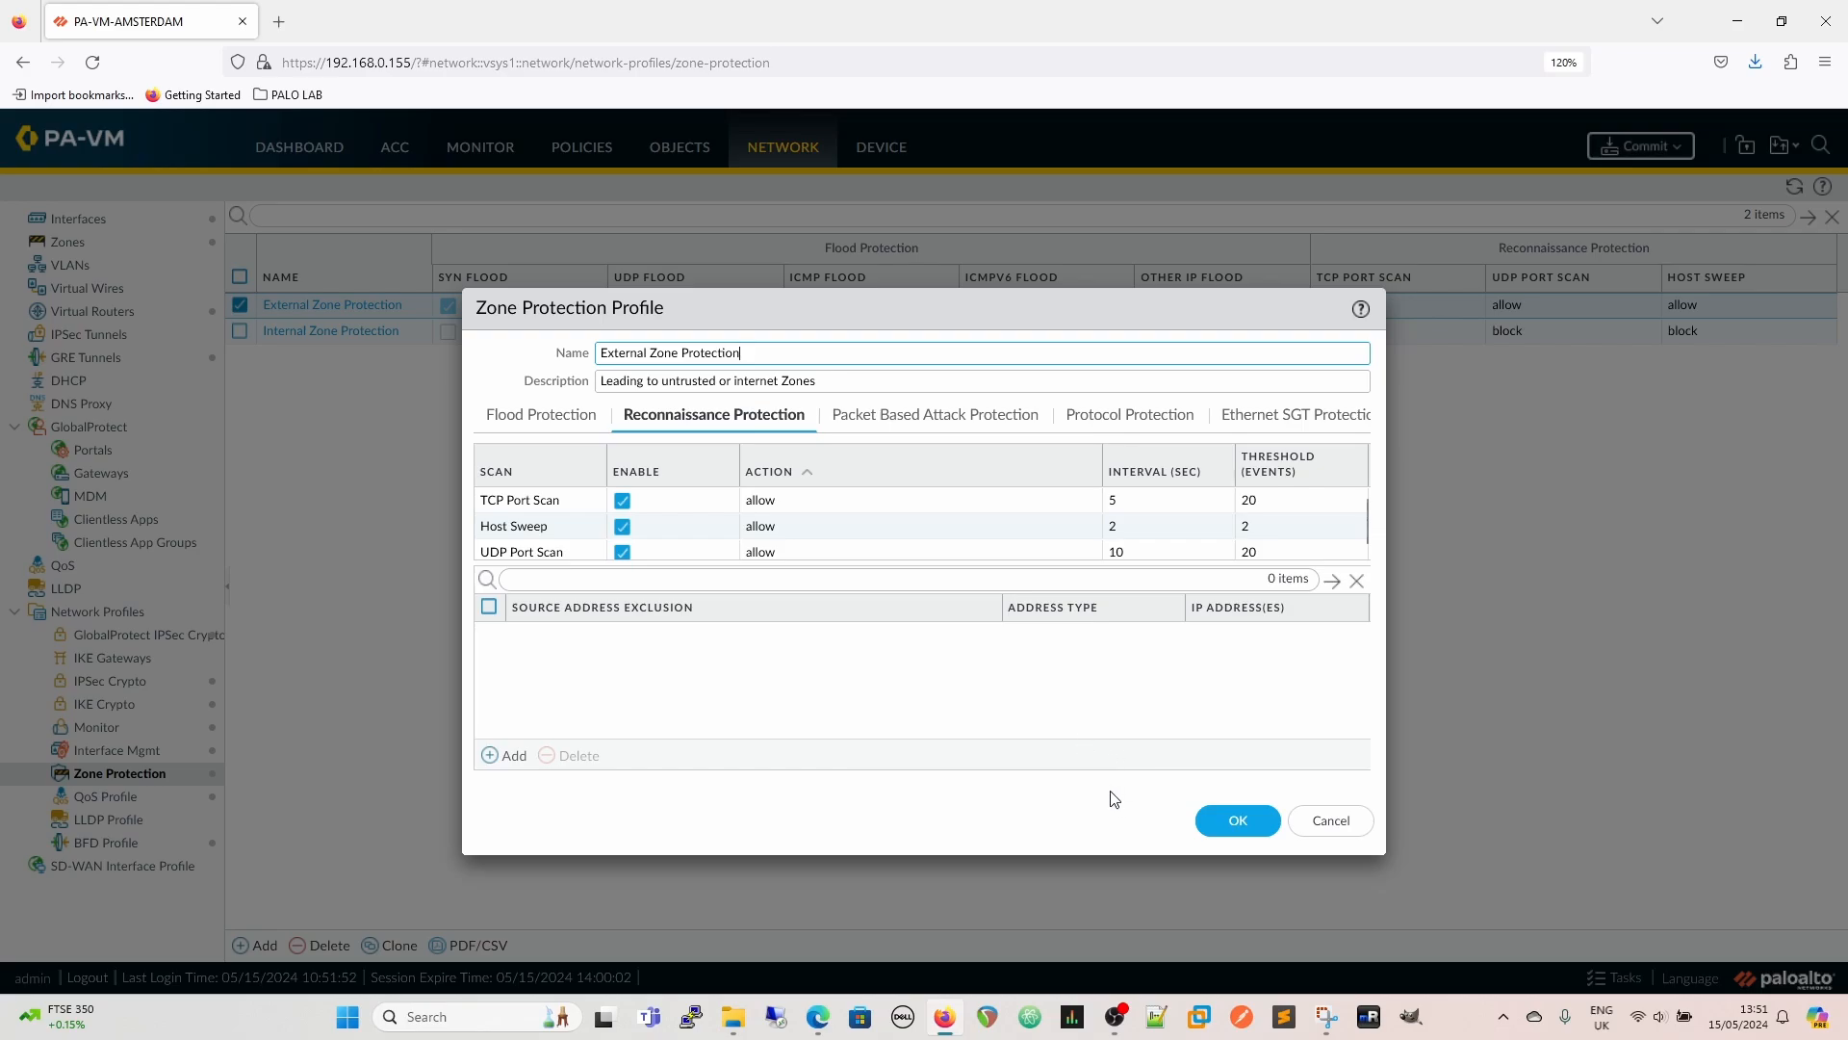
# Set the UDP Port Scan interval to 5 seconds in the profile's reconnaissance protection
pyautogui.click(1152, 550)
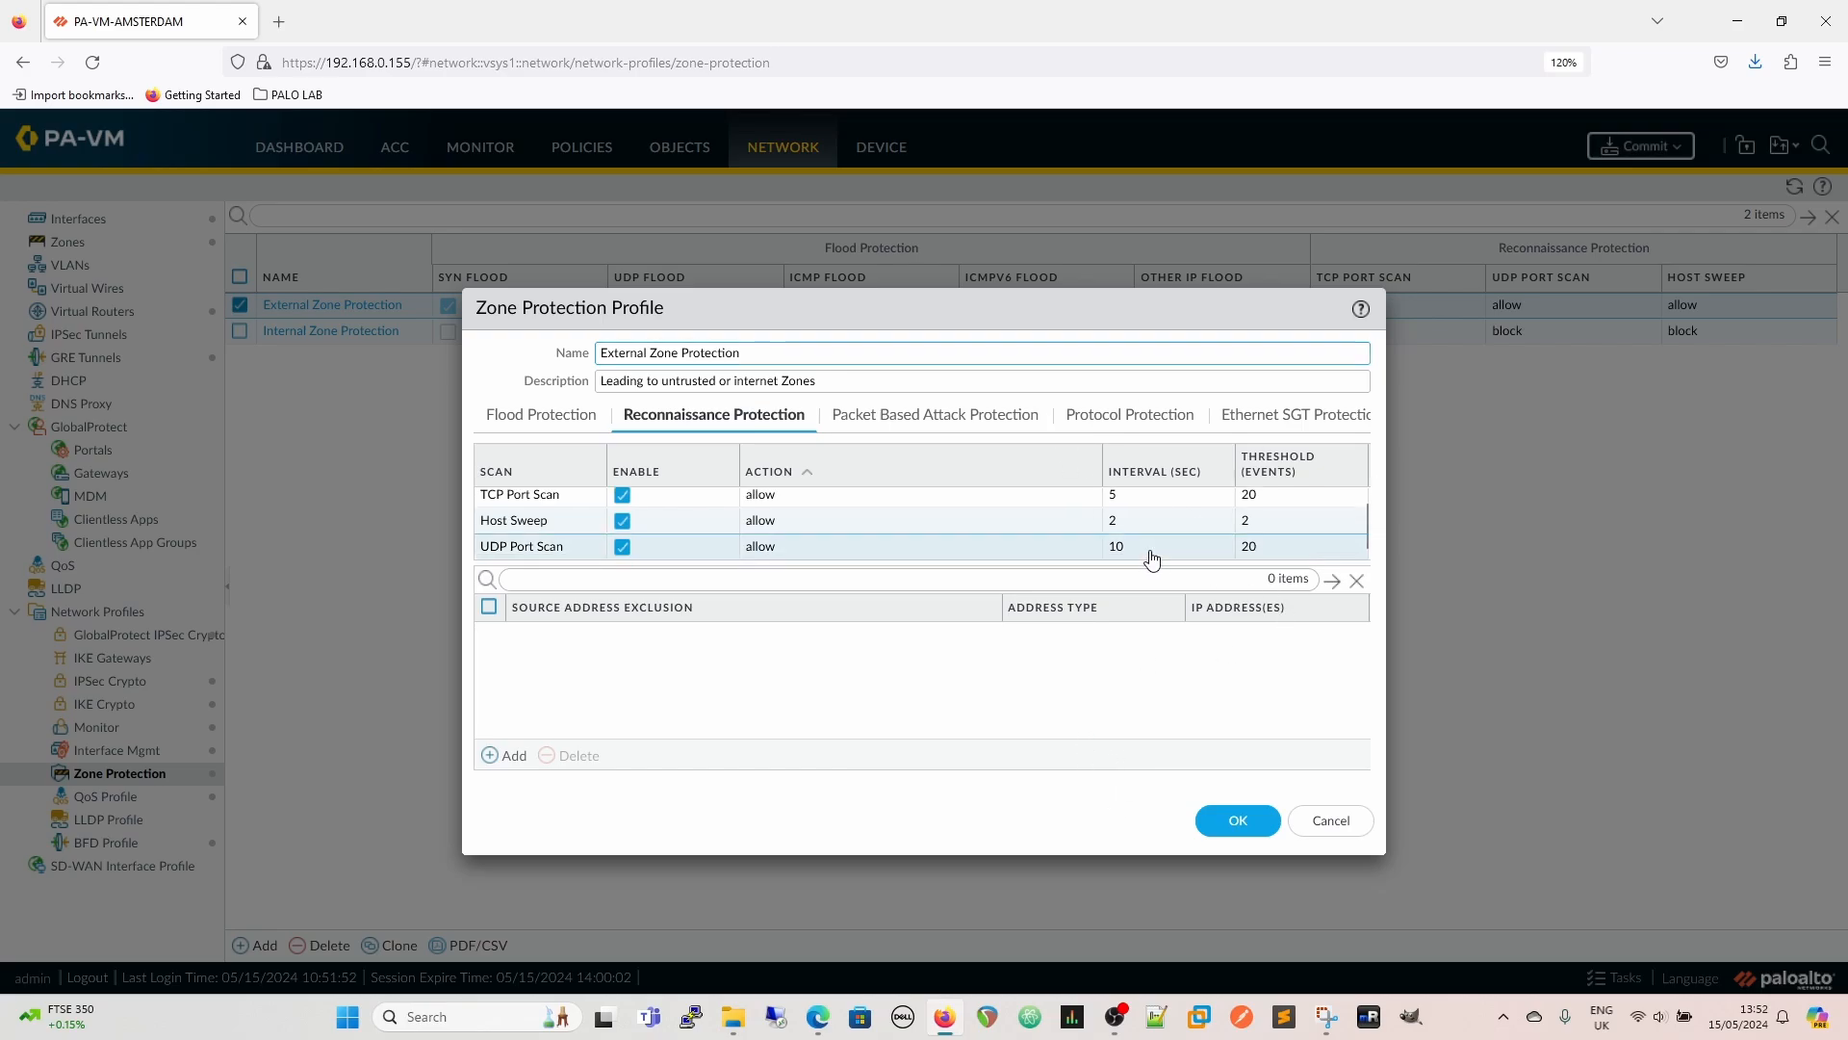
pyautogui.doubleClick(1151, 550)
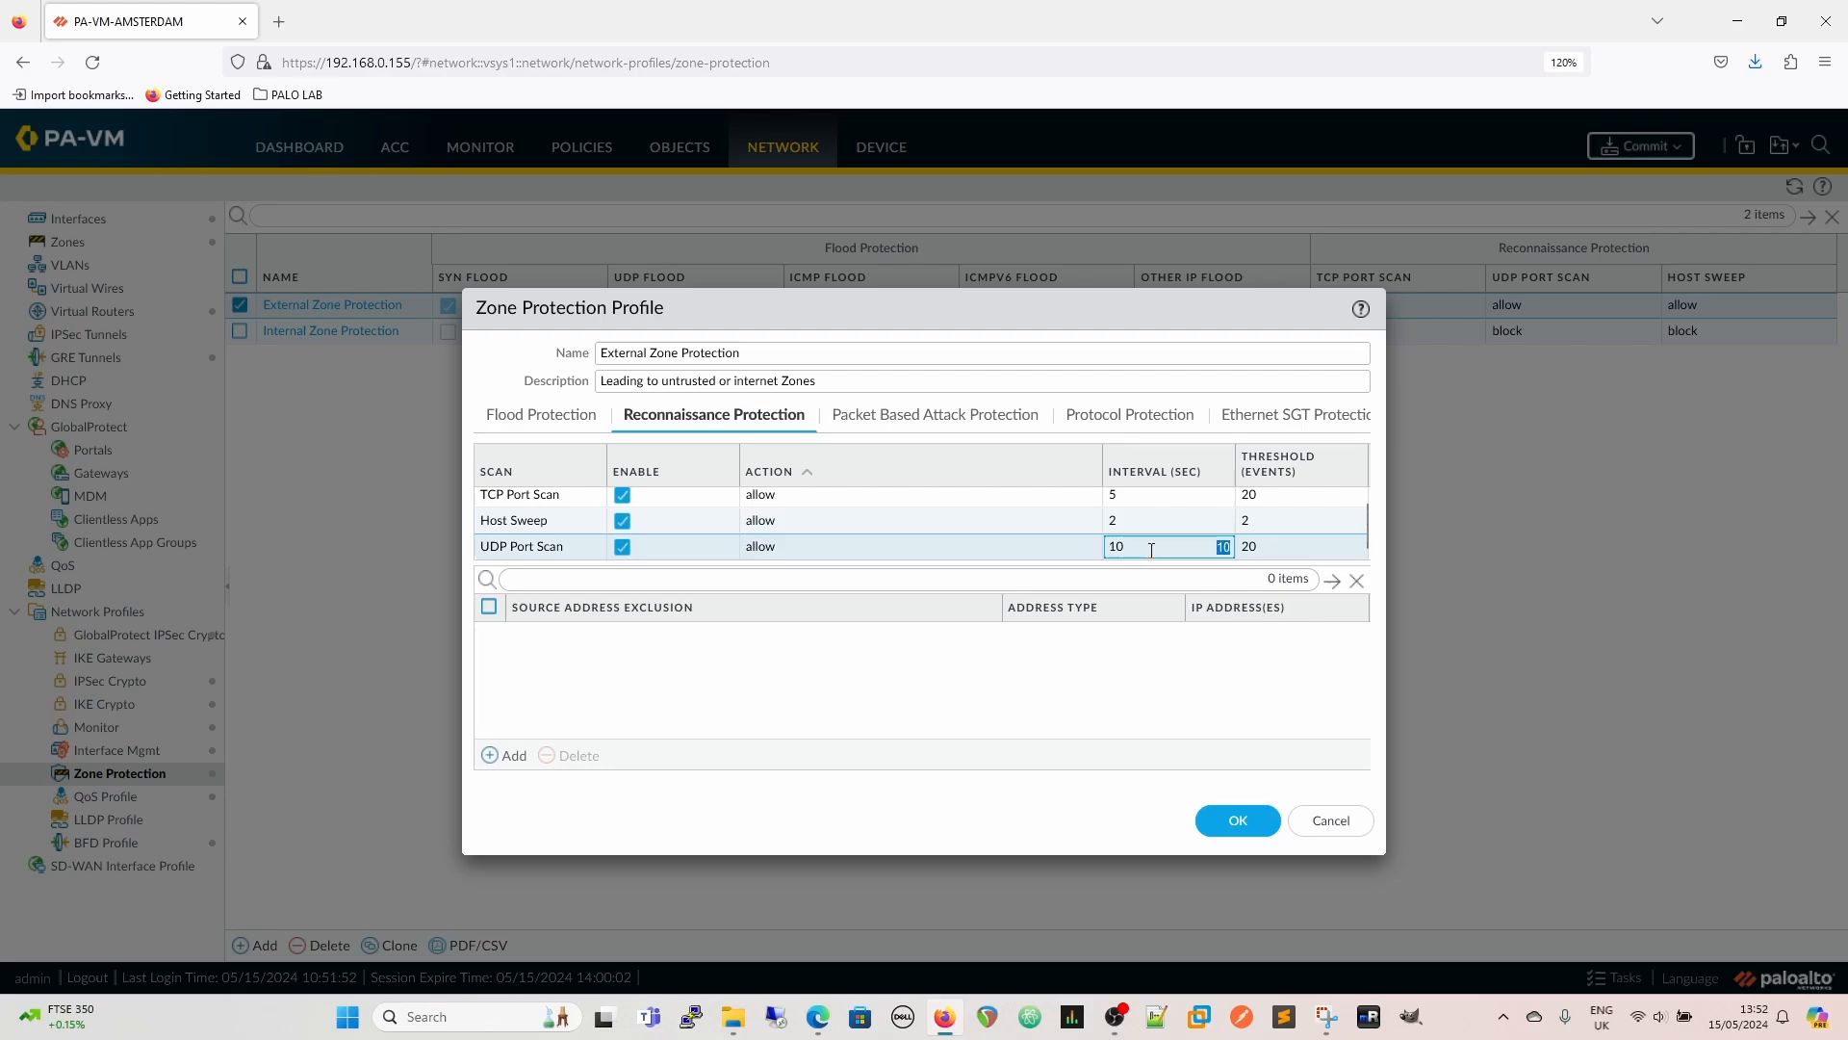
pyautogui.write('5')
pyautogui.click(1308, 551)
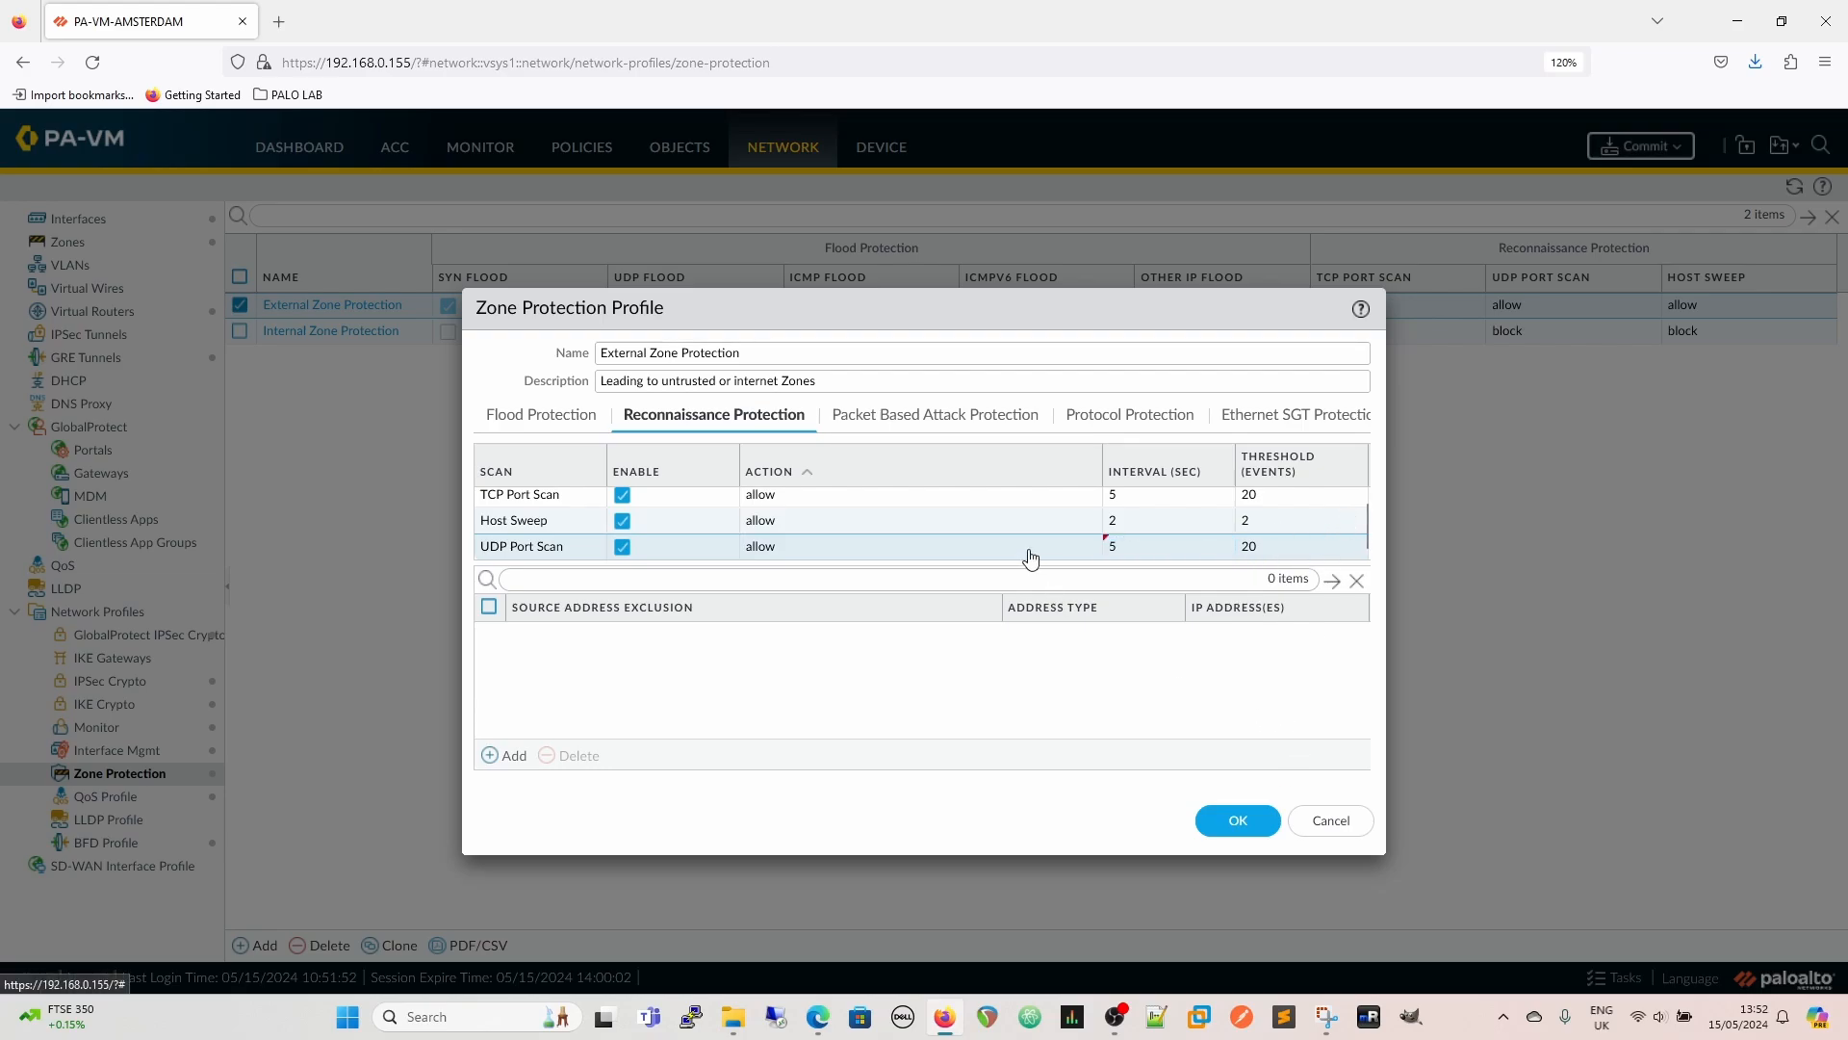
pyautogui.scroll(1, 1029, 557)
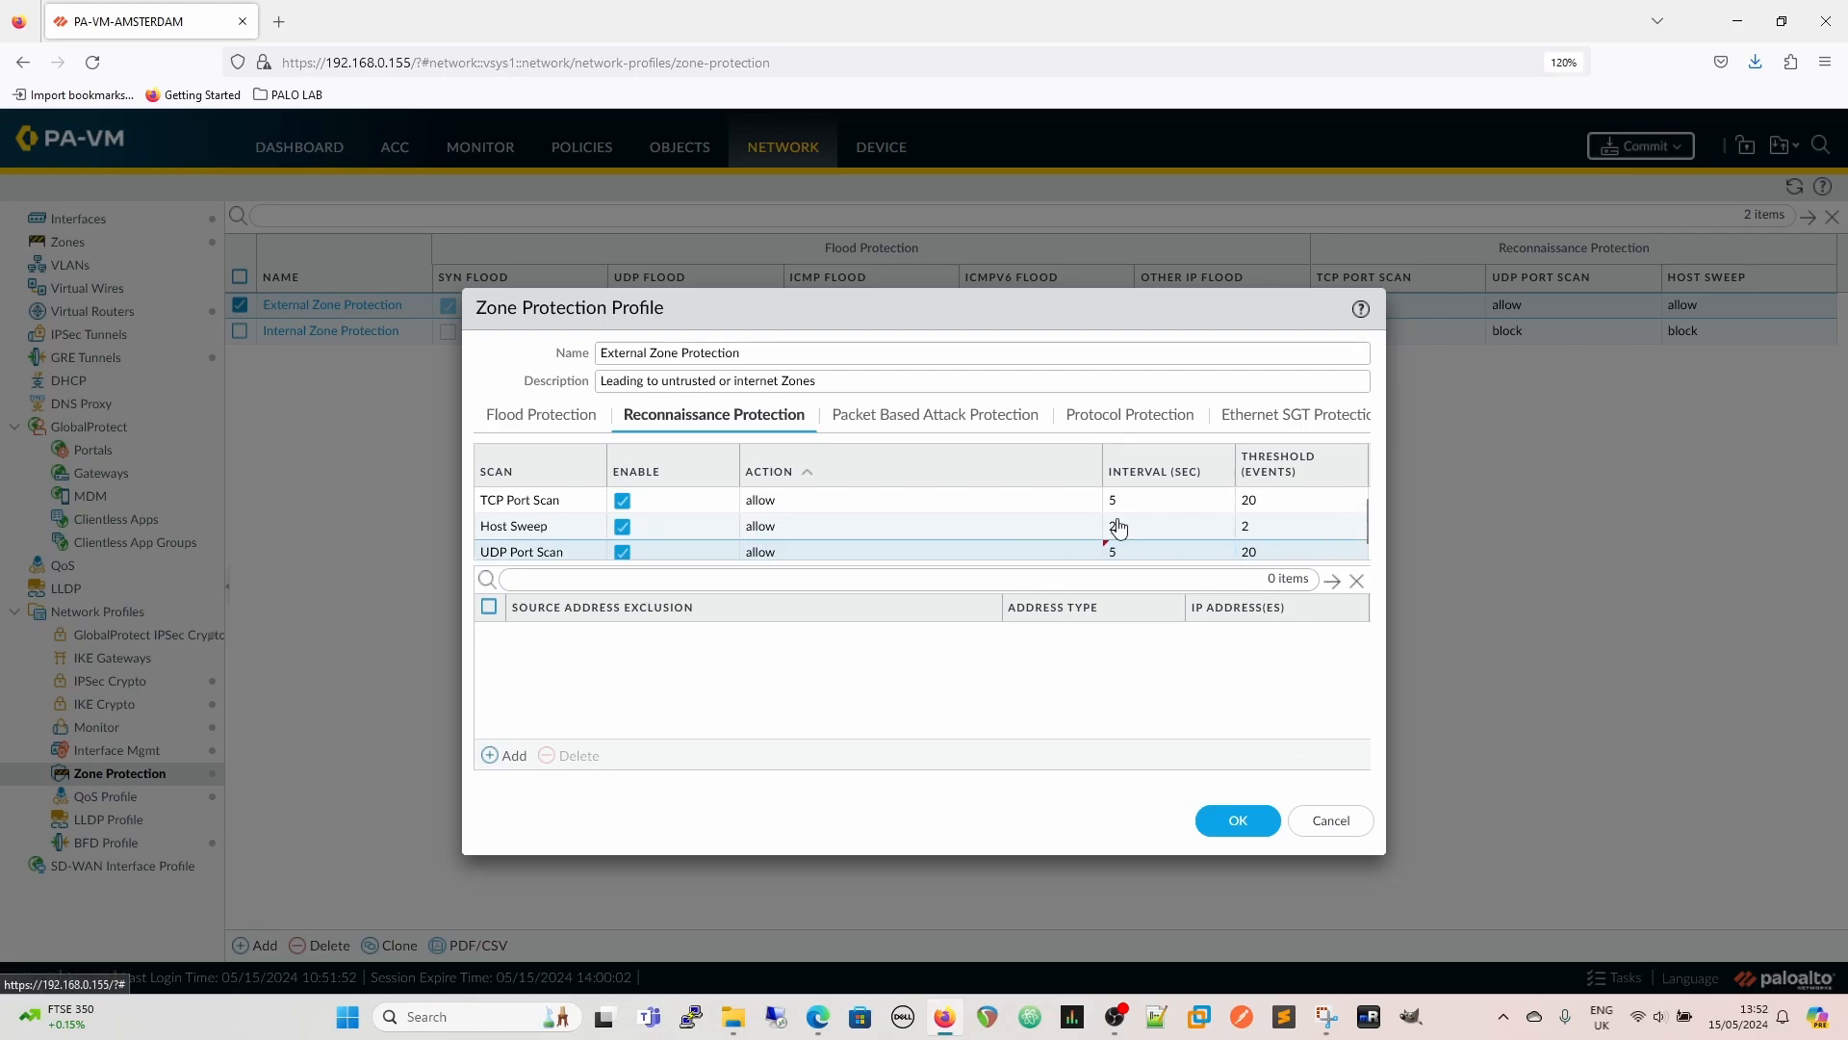
# Set the TCP Port Scan interval to 300 seconds and its threshold to 5 events
pyautogui.click(1183, 499)
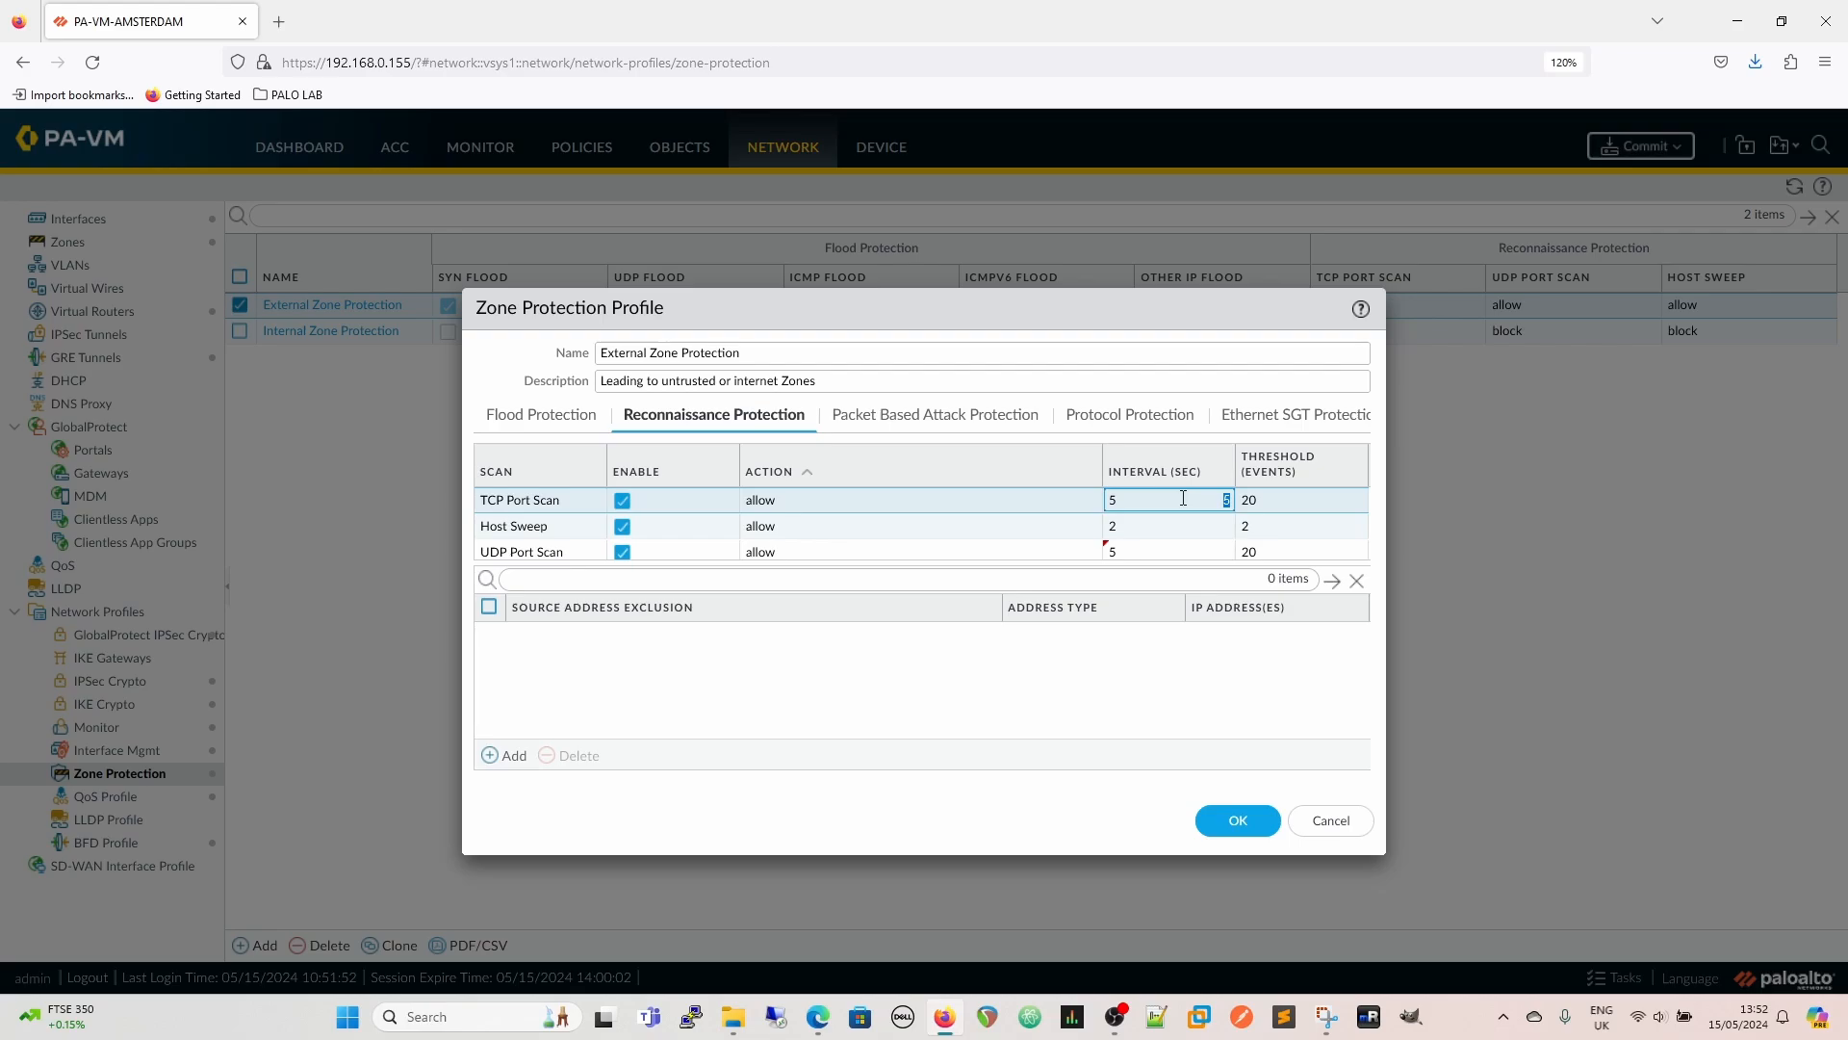
pyautogui.write('300')
pyautogui.click(1306, 505)
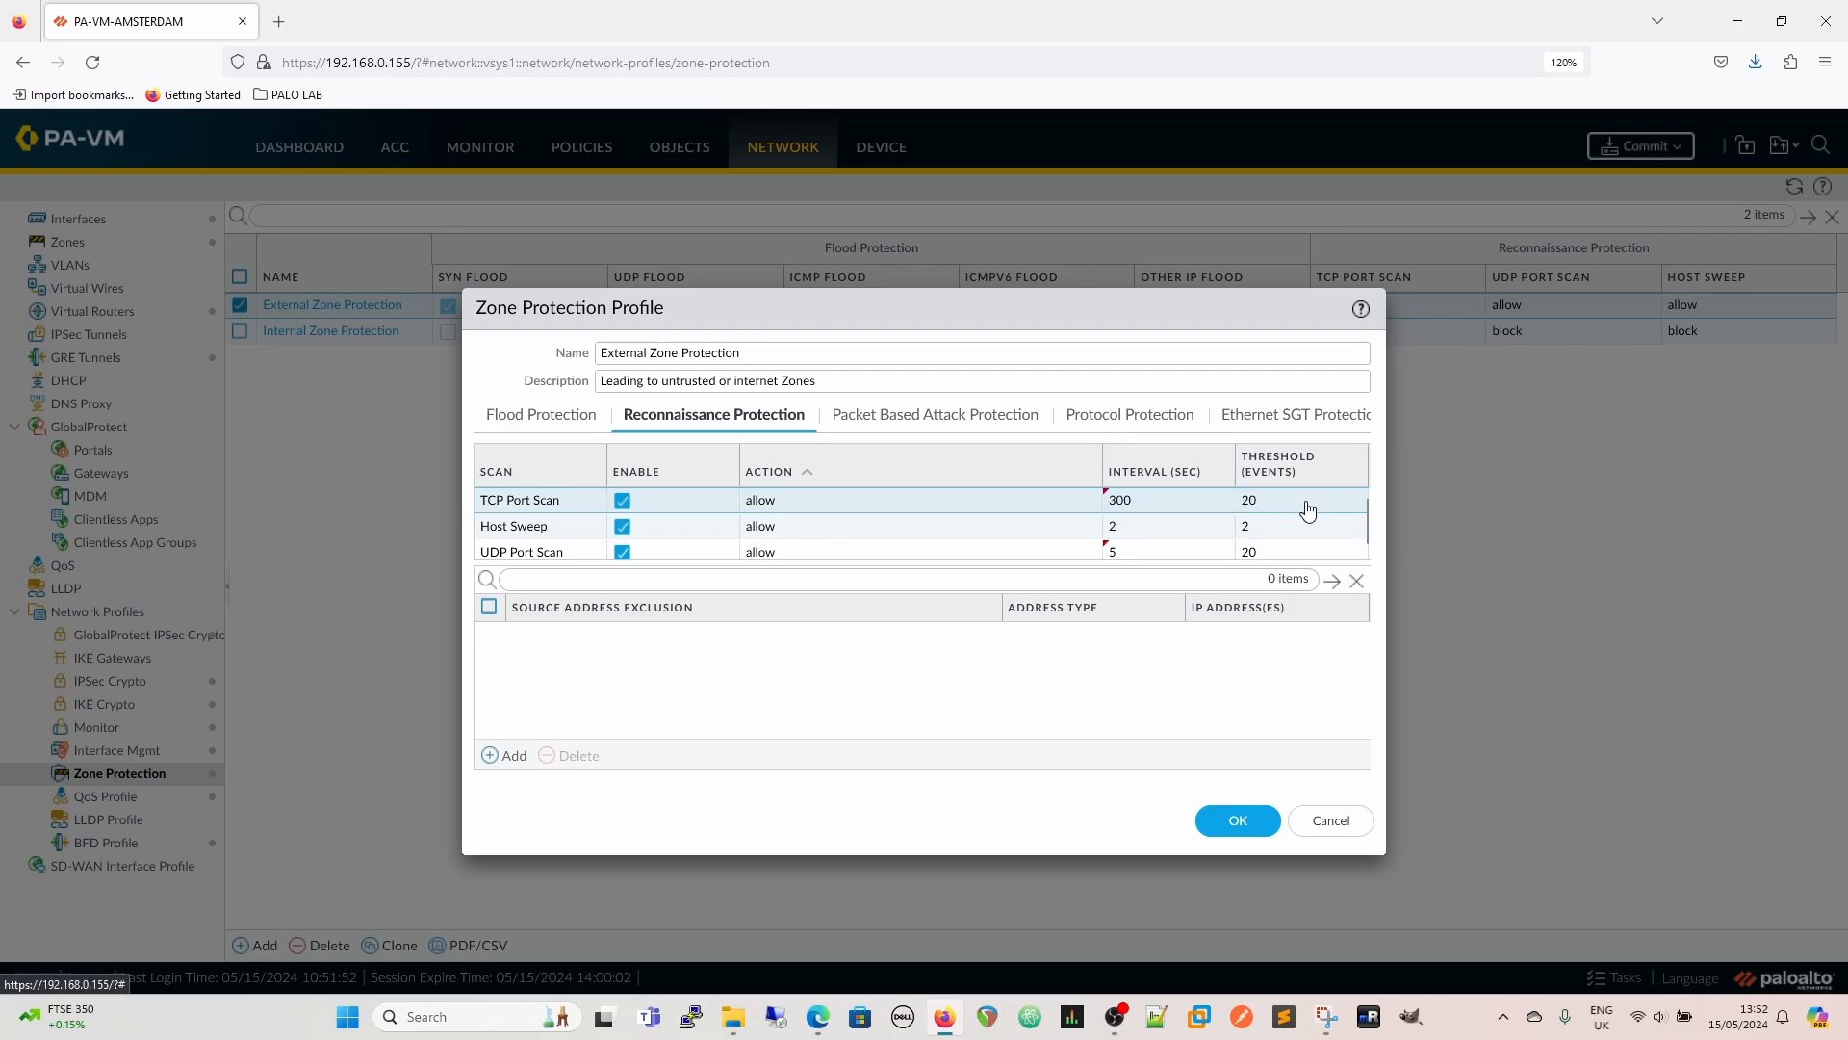
pyautogui.click(1318, 499)
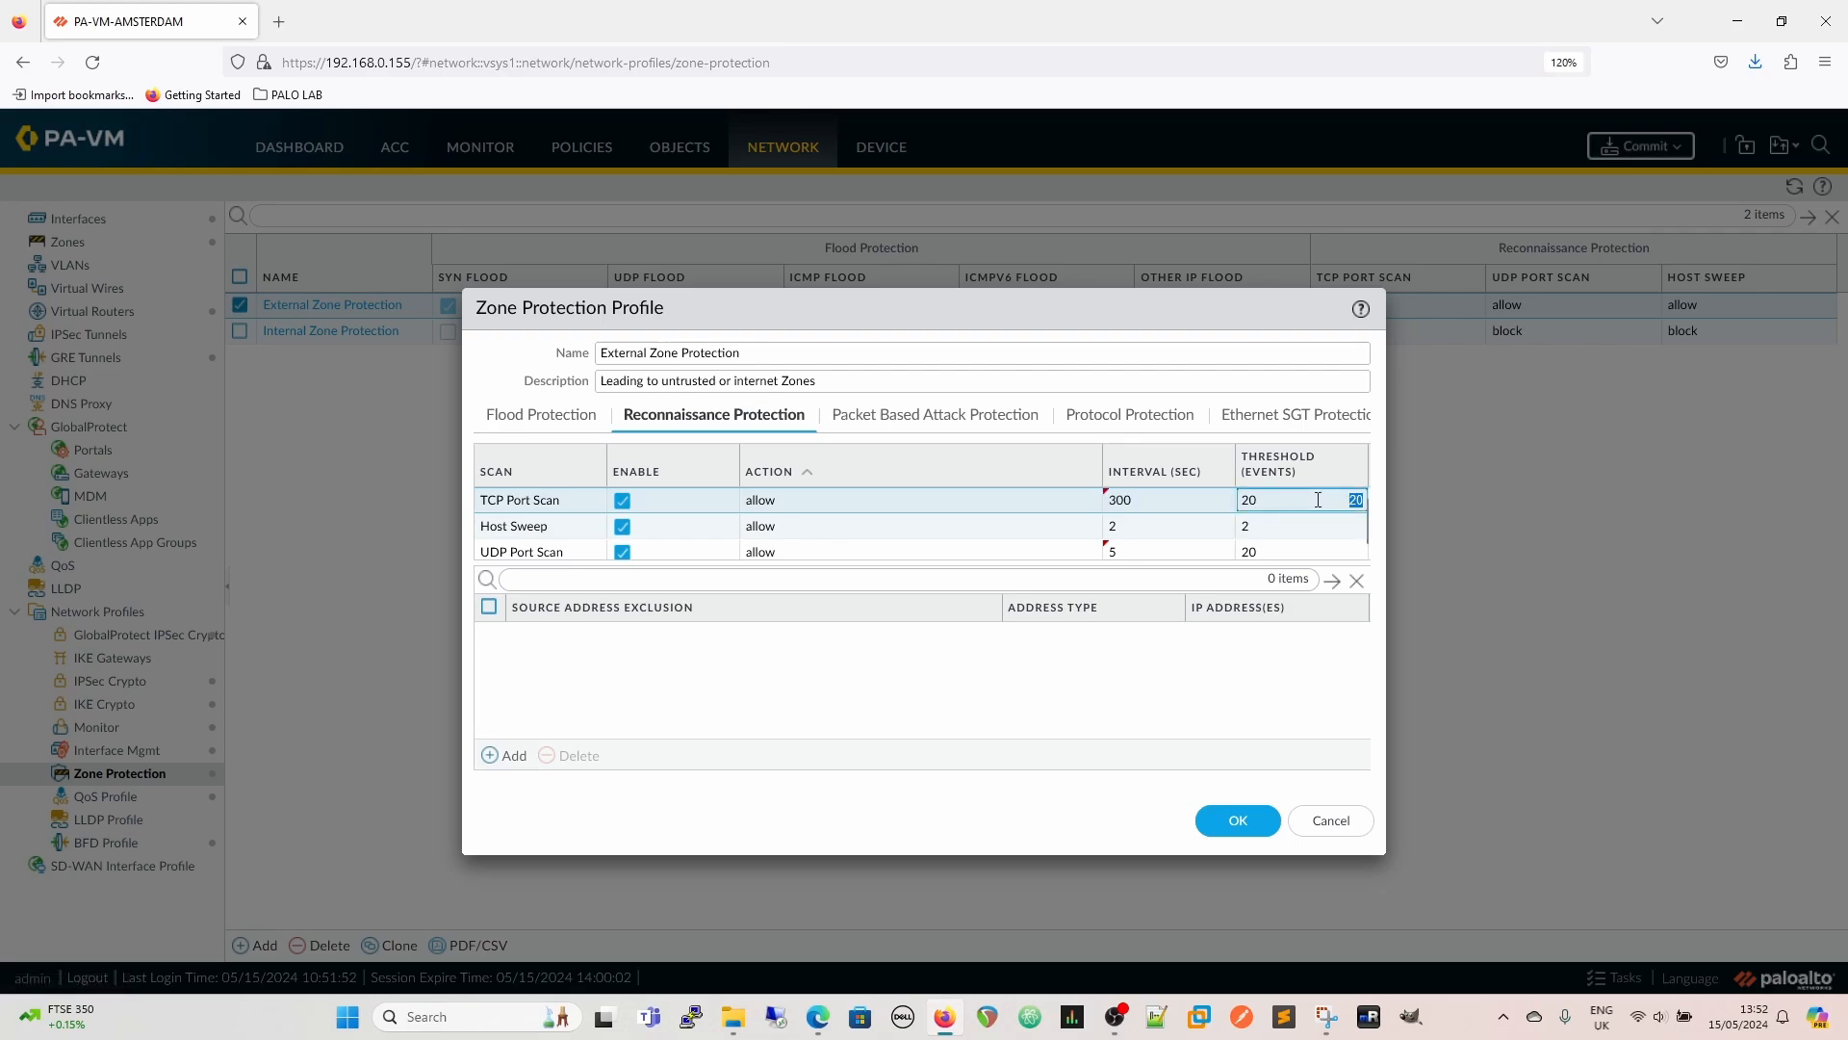
pyautogui.write('5')
# Set the UDP Port Scan interval to 300 seconds and its threshold to 5 events
pyautogui.click(1155, 555)
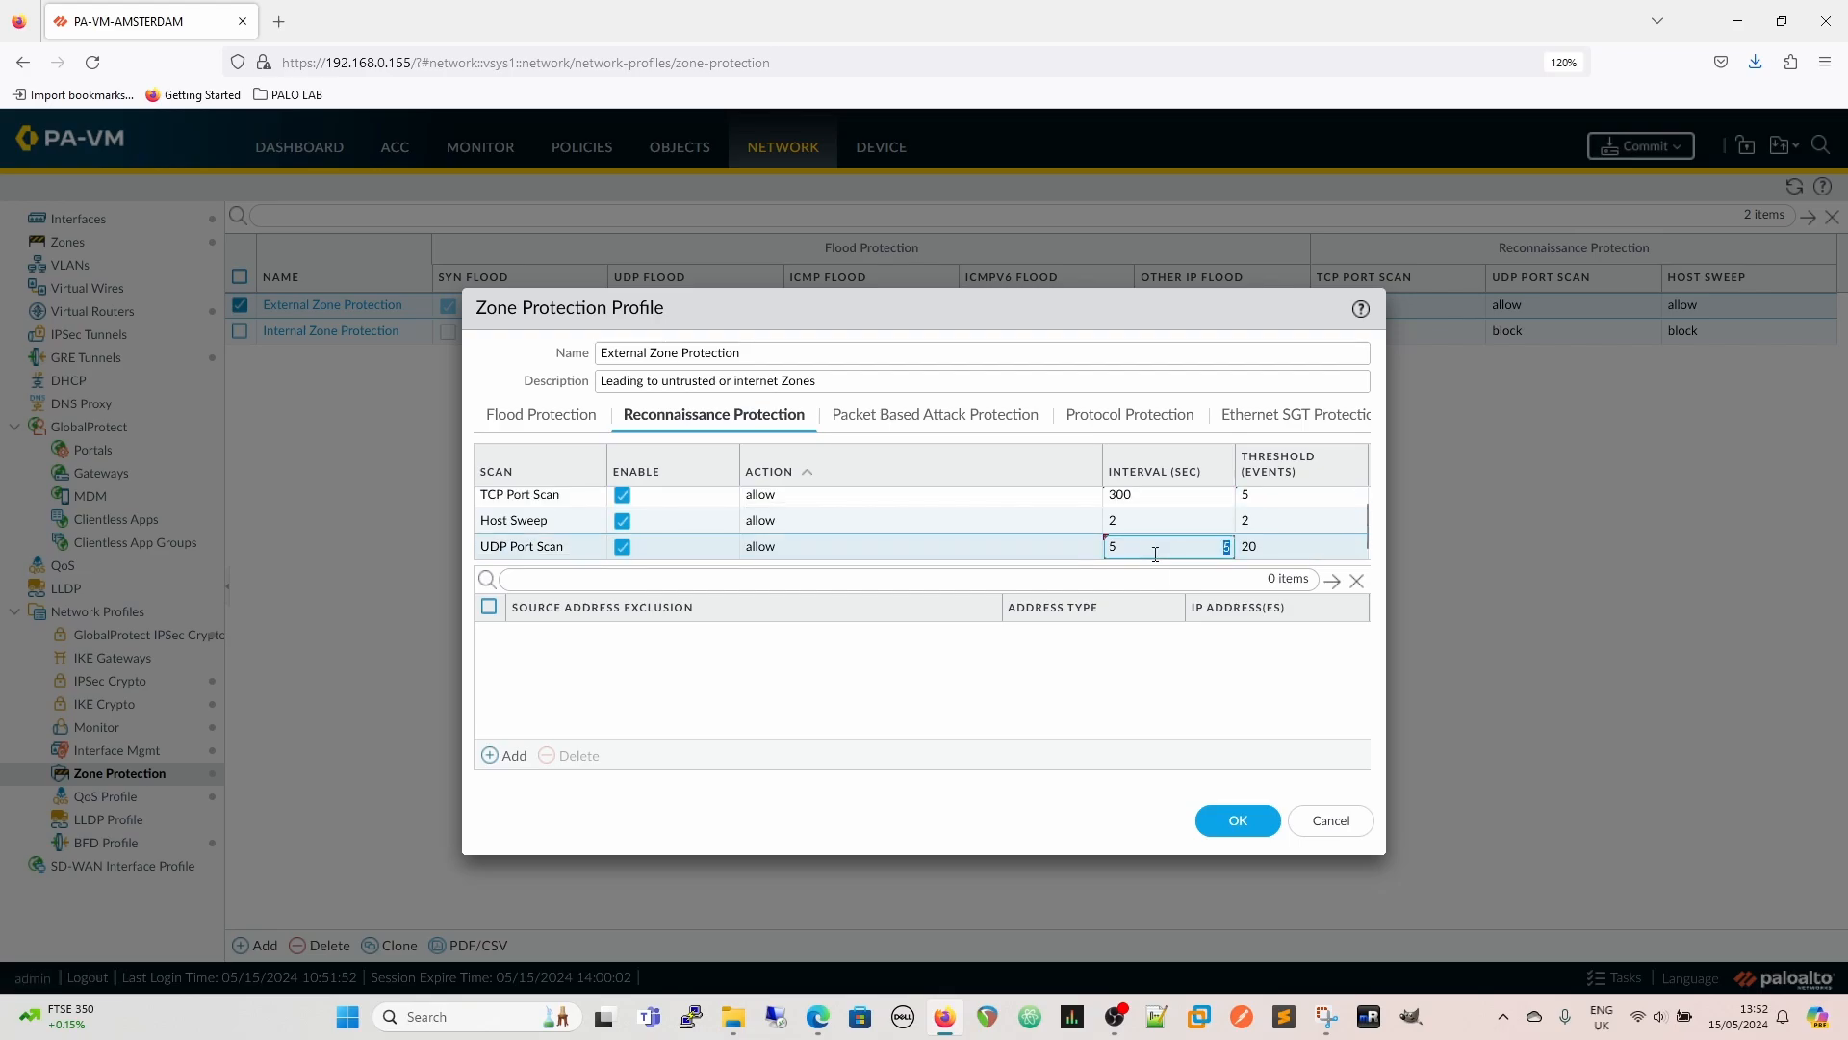
pyautogui.write('300')
pyautogui.click(1293, 540)
pyautogui.write('5')
pyautogui.click(1002, 556)
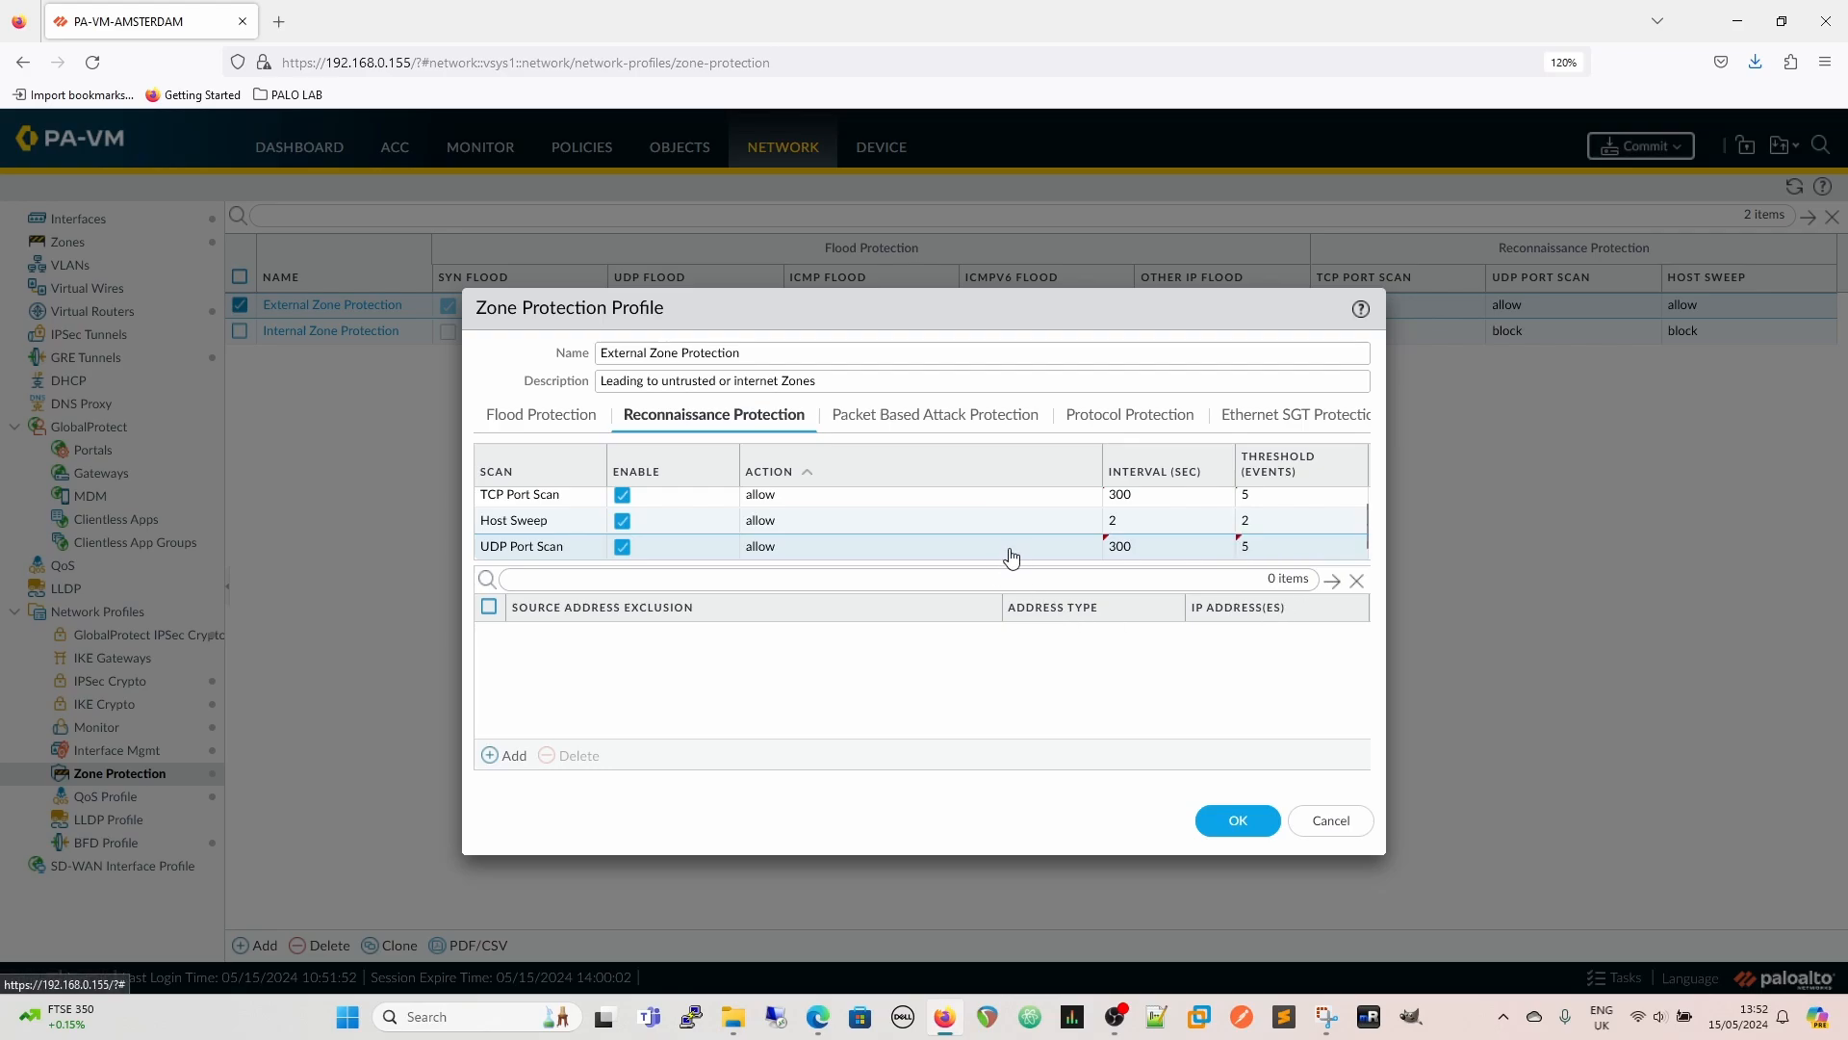
# Set the action of the TCP Port Scan and UDP Port Scan entries to Block, and save the zone protection profile
pyautogui.click(909, 503)
pyautogui.click(1083, 508)
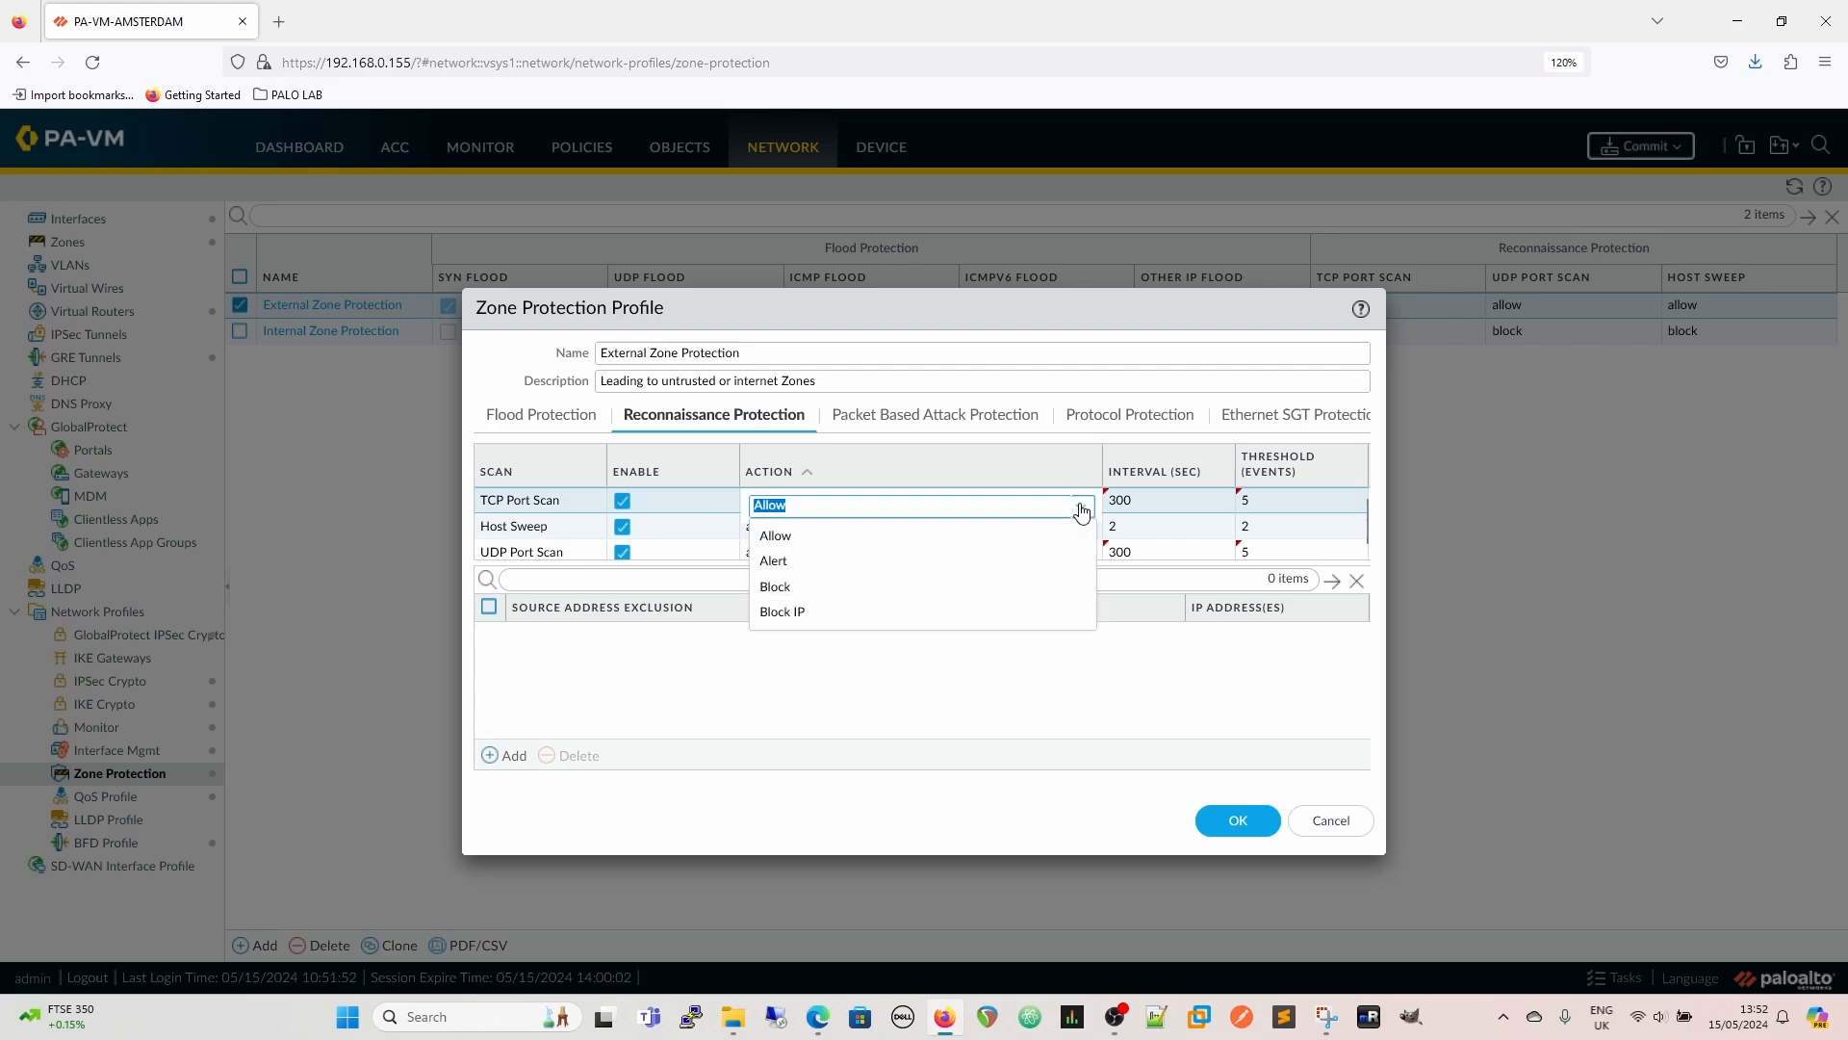
pyautogui.click(806, 589)
pyautogui.click(1085, 555)
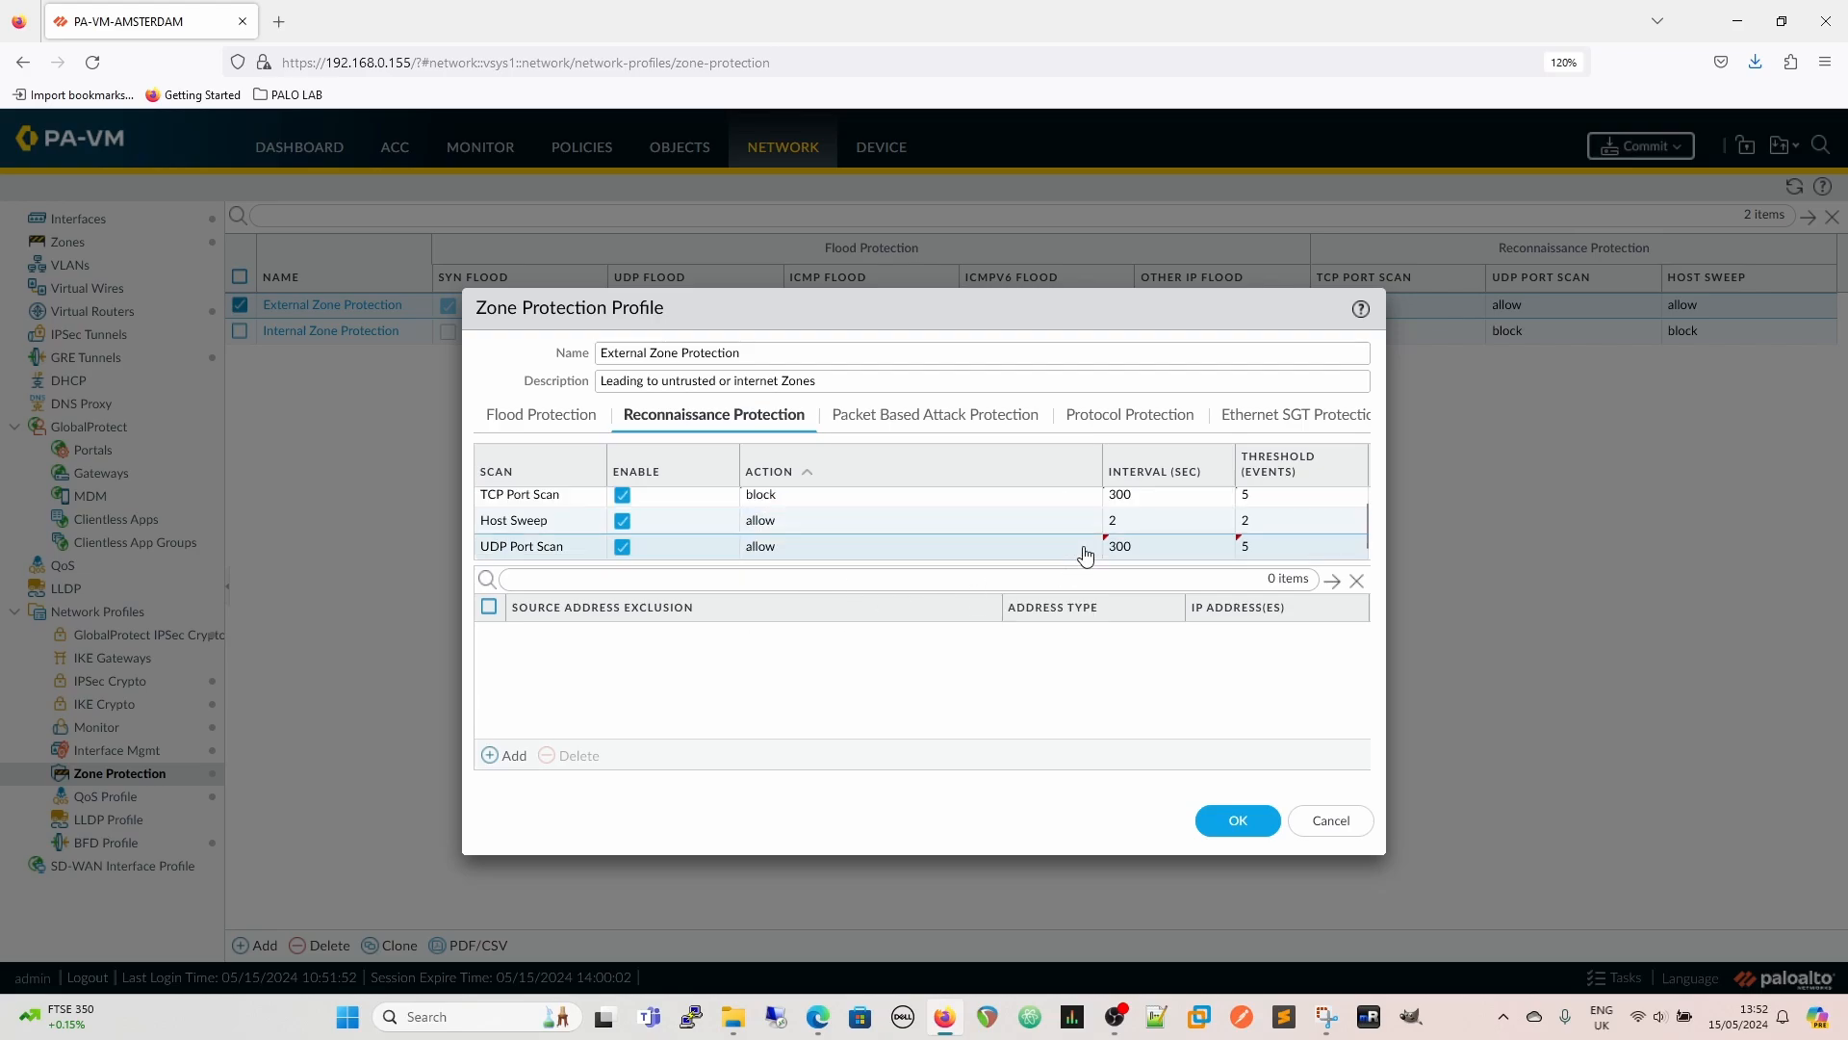
pyautogui.click(1081, 557)
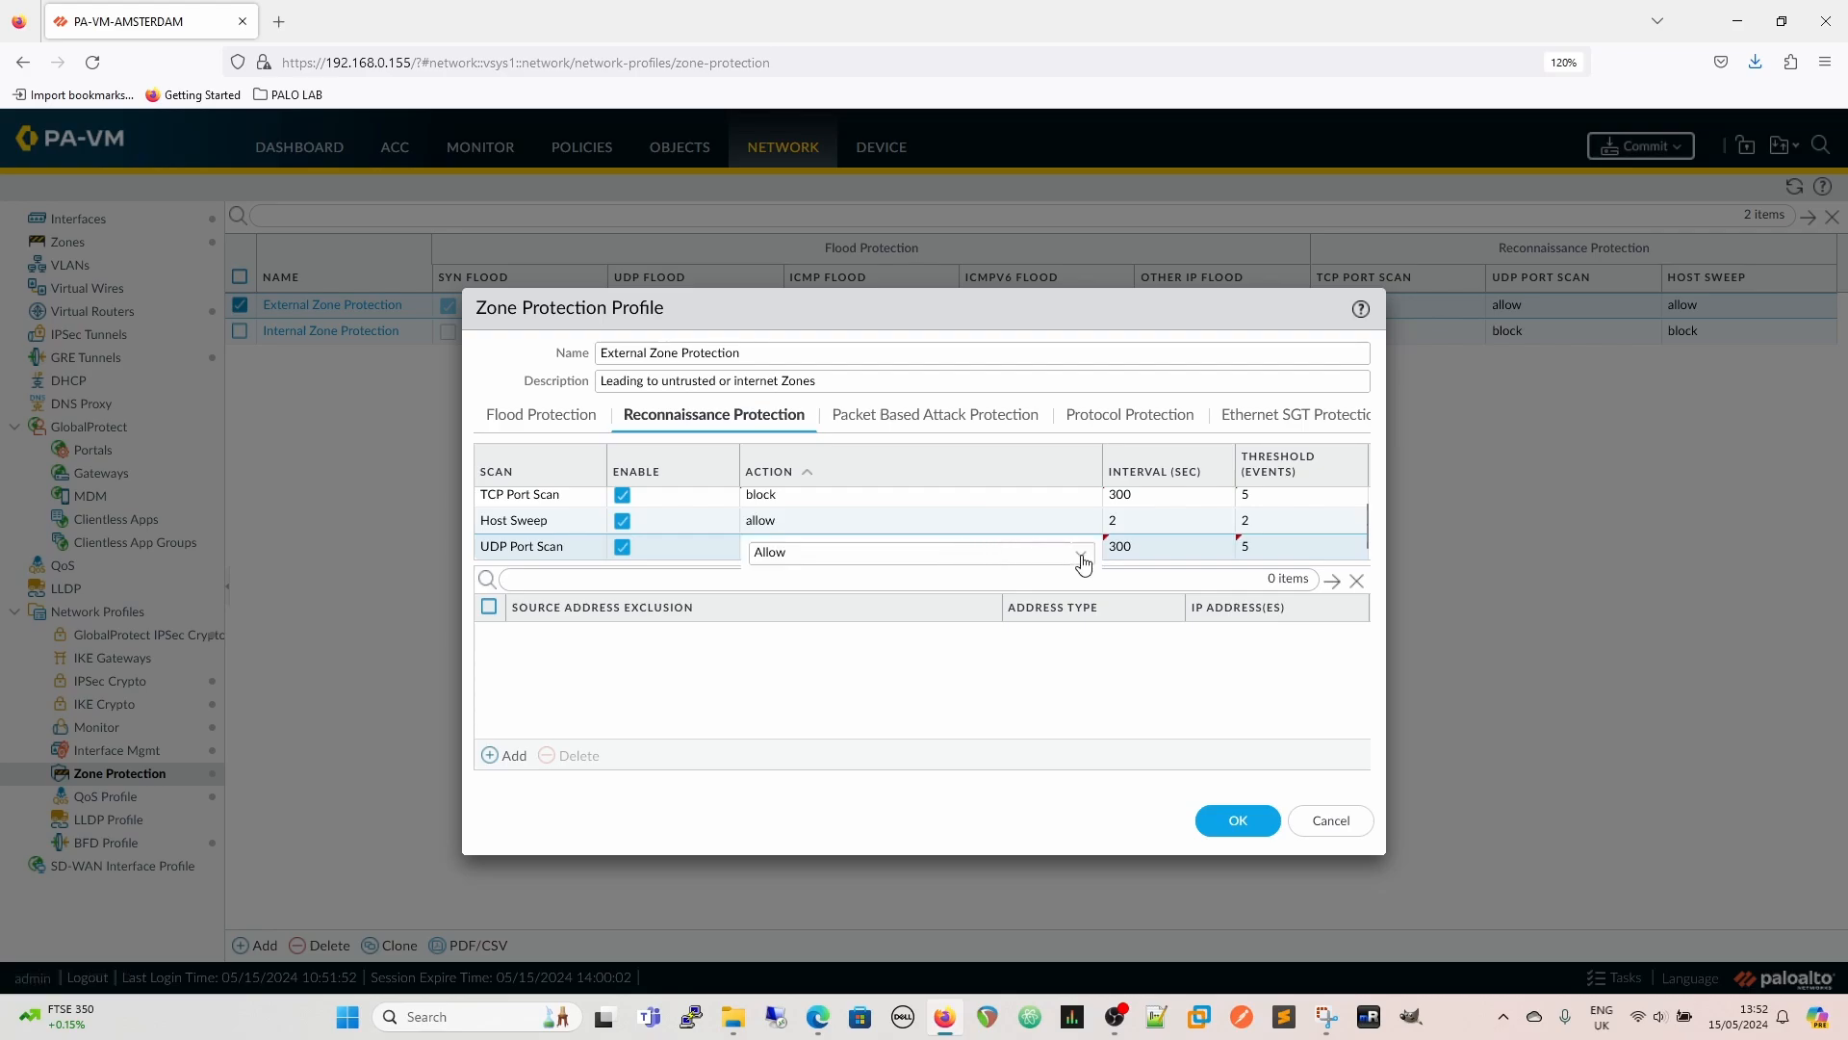
pyautogui.click(798, 635)
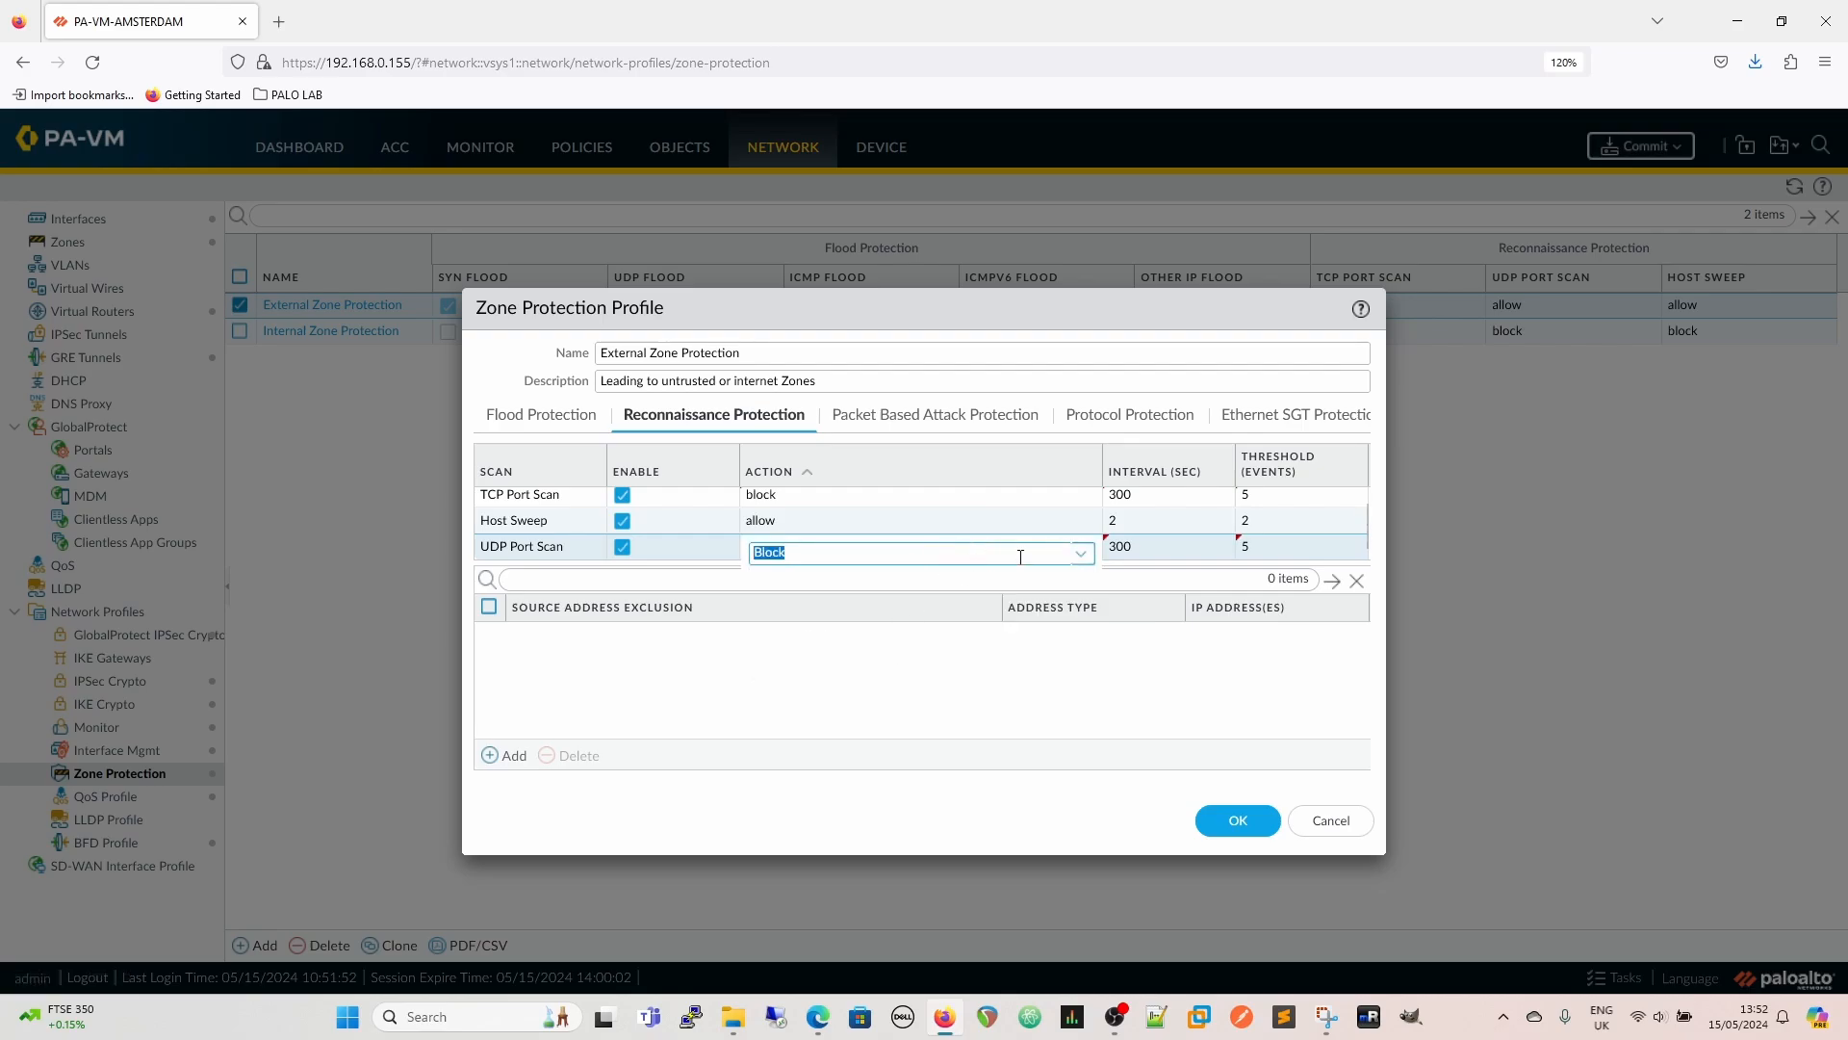
pyautogui.click(1141, 549)
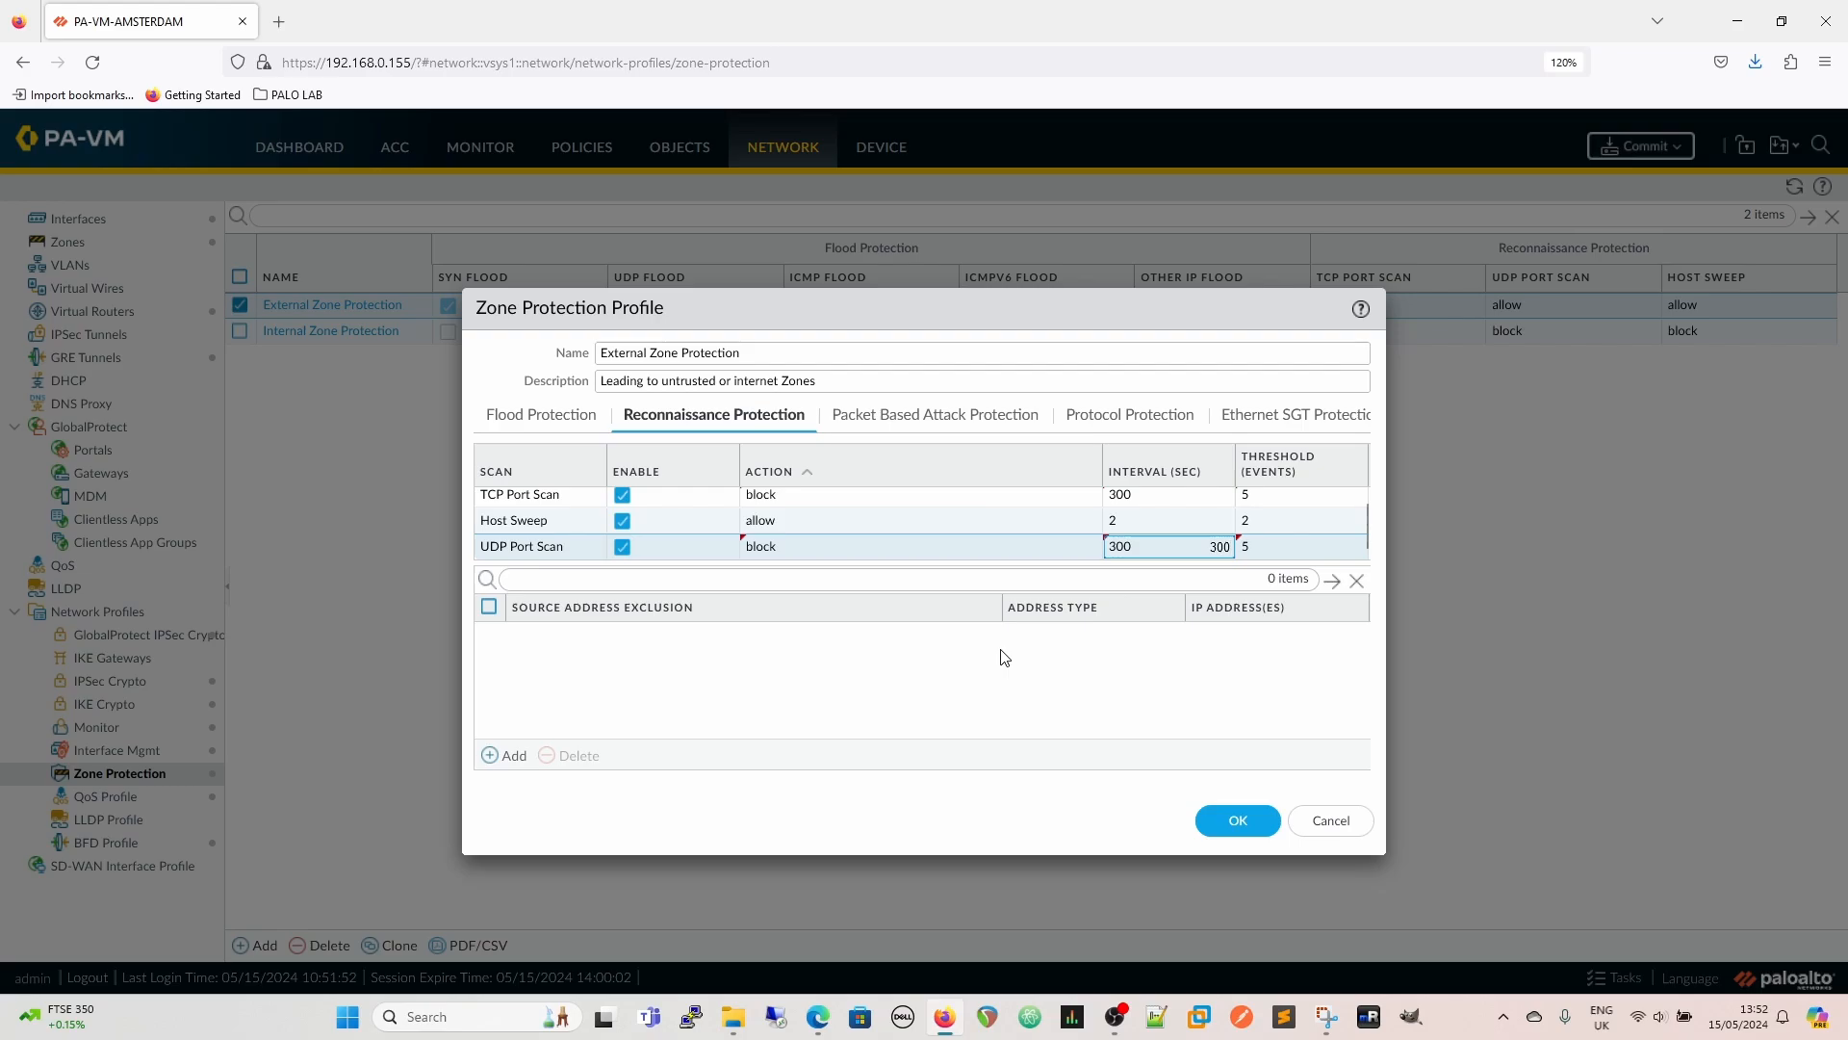
pyautogui.click(1232, 820)
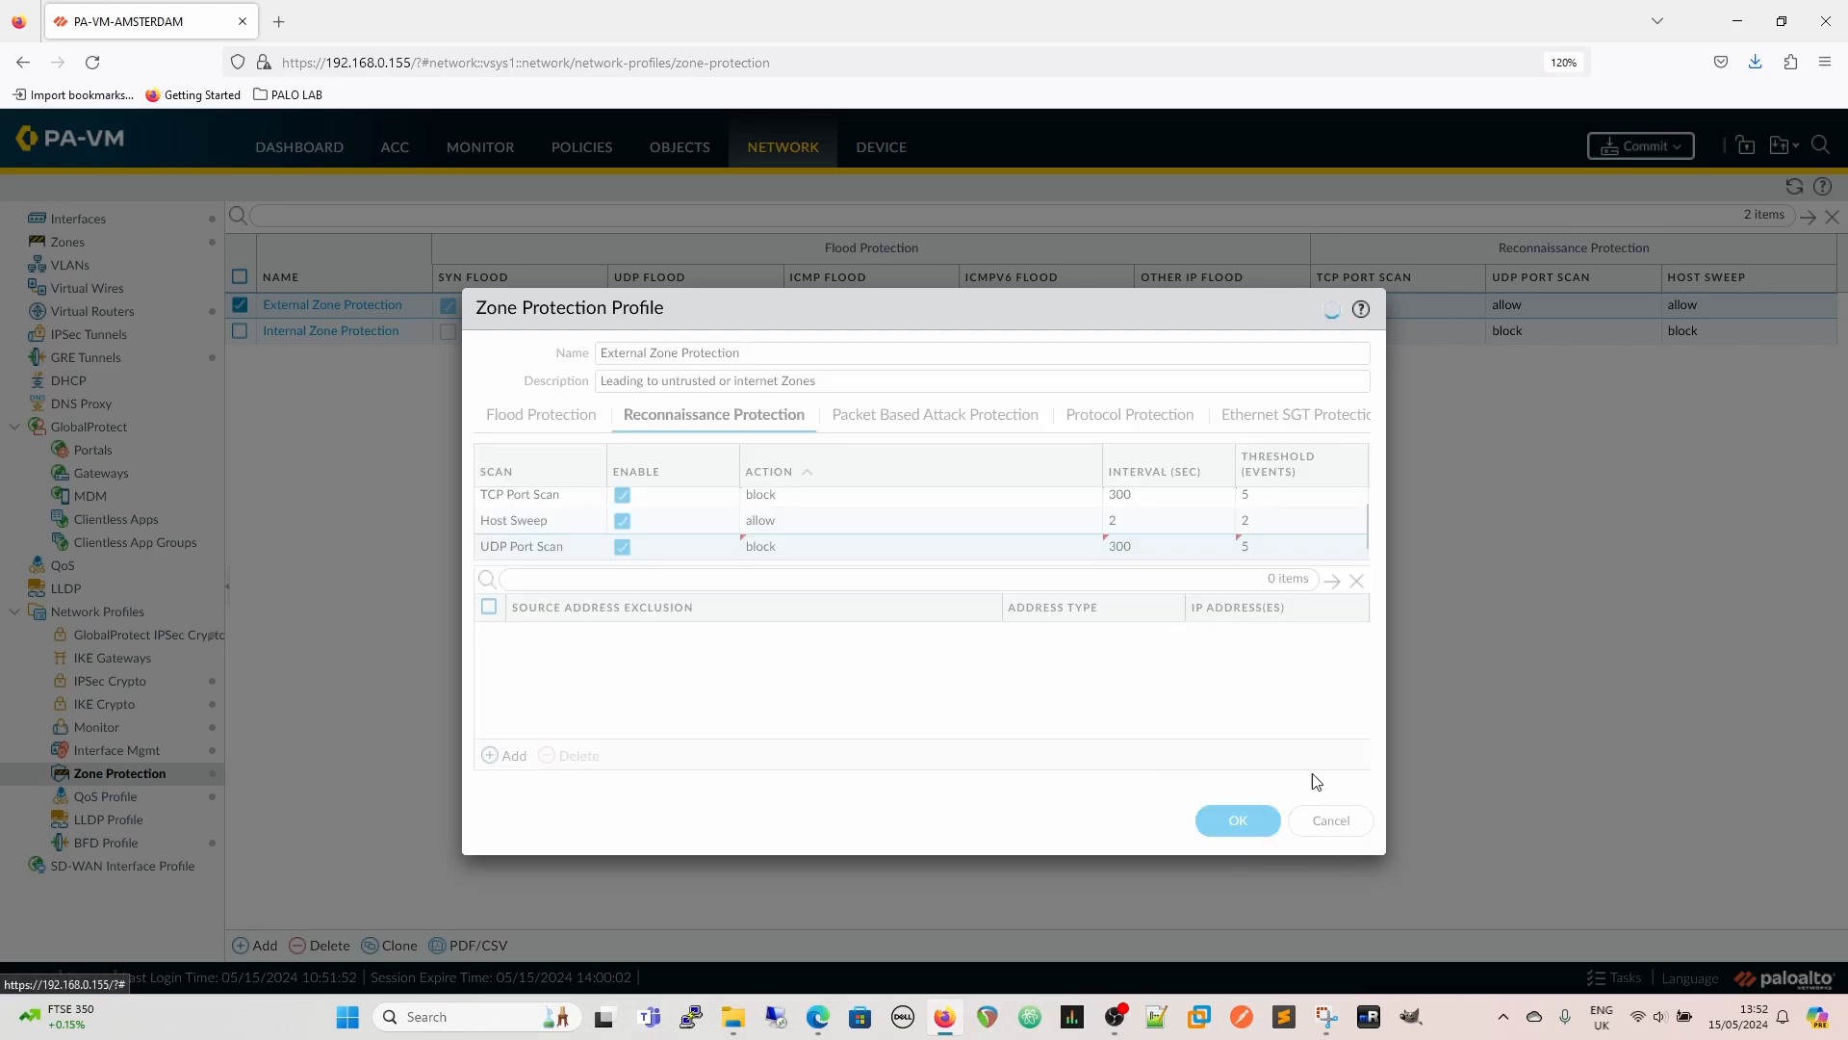